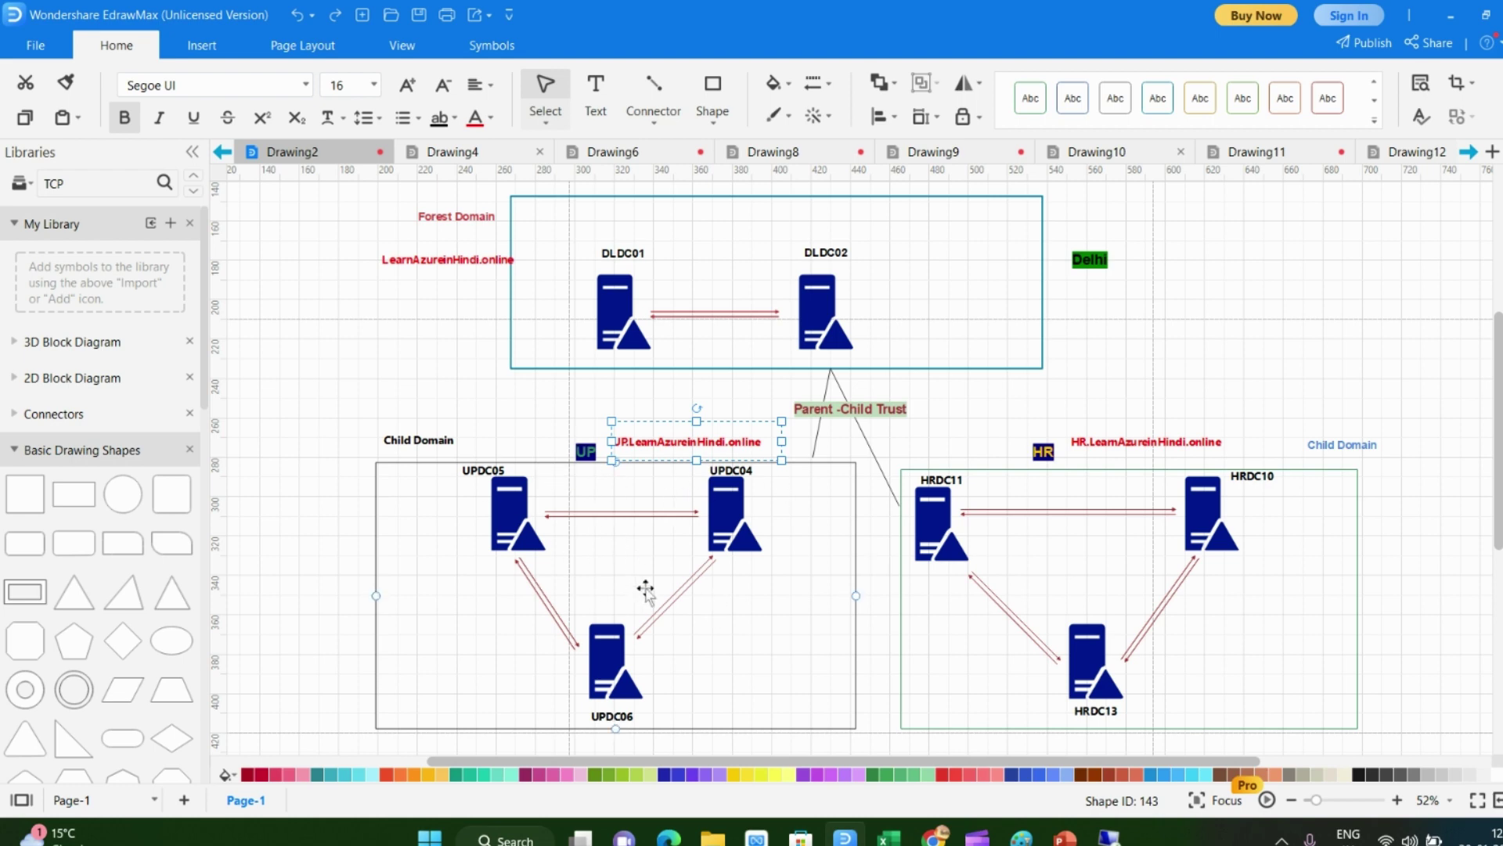
Open Snipping Tool and capture a rectangular snip of the whole domain diagram on the Drawing2 canvas
{"action": "left_click", "coordinate": [775, 665]}
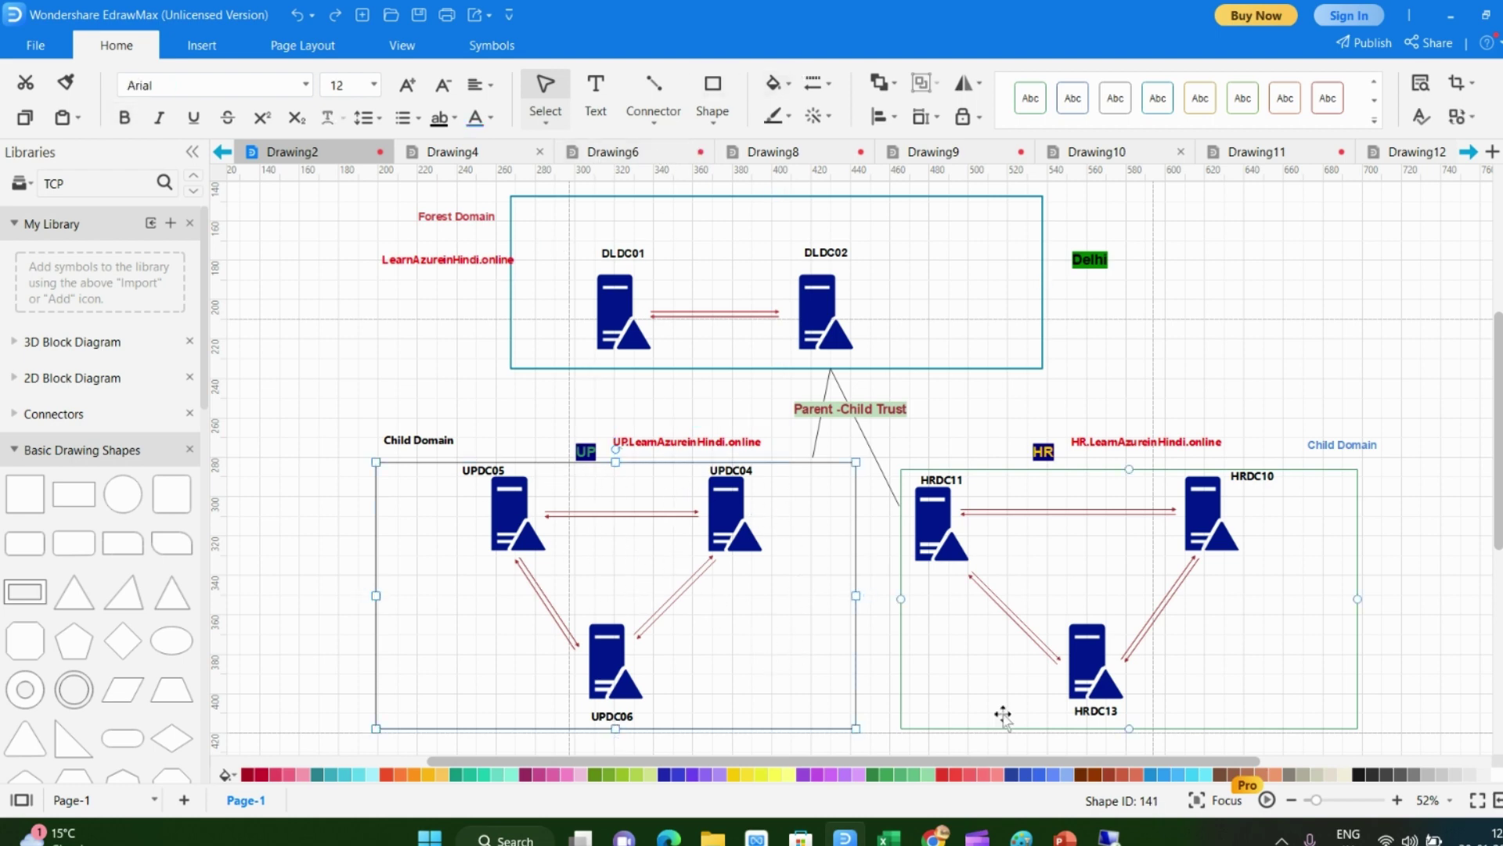
{"action": "left_click", "coordinate": [505, 838]}
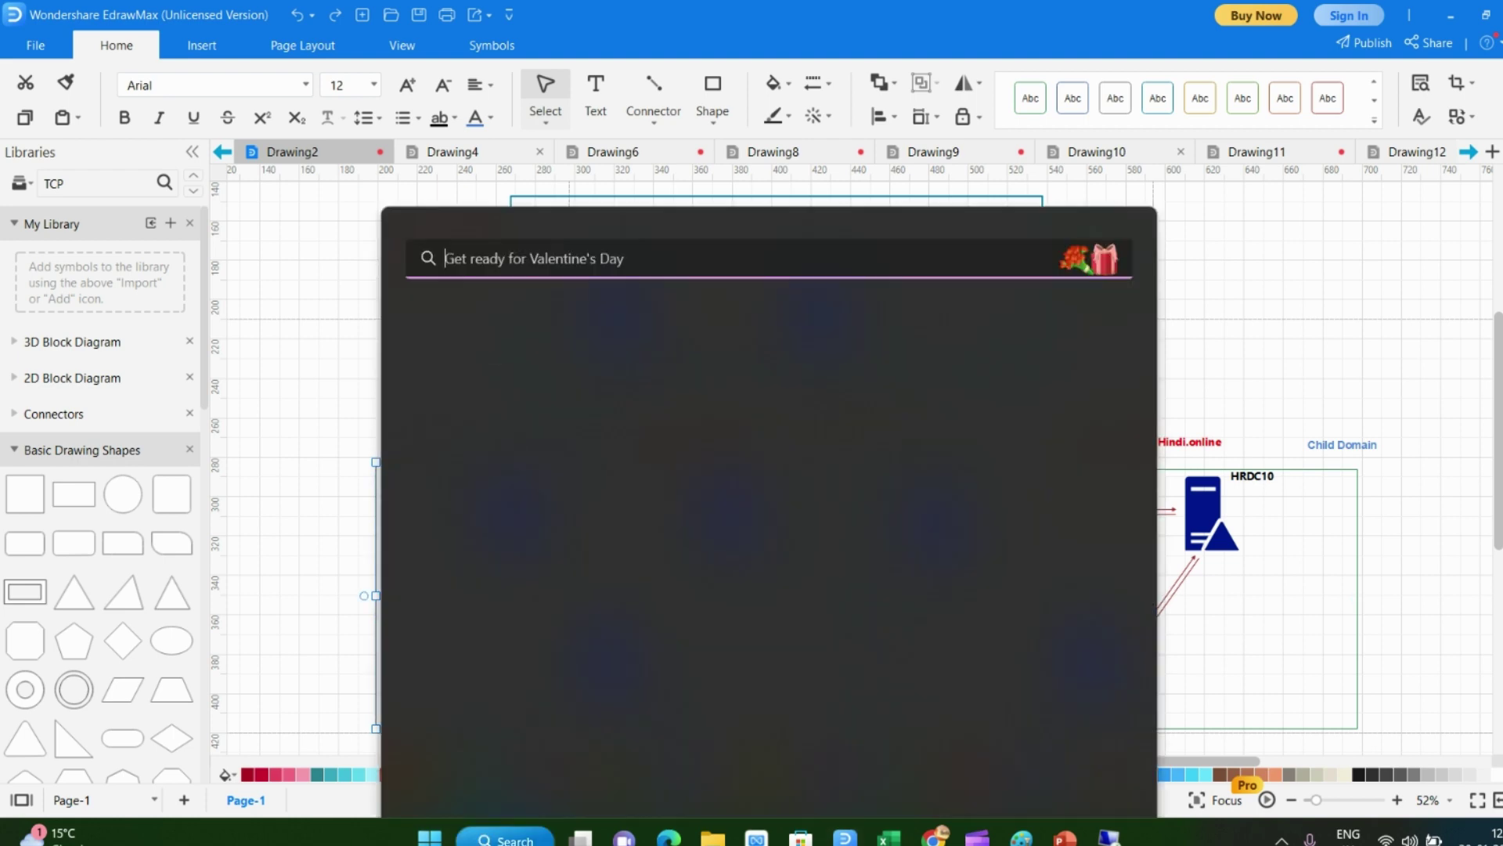
{"action": "type", "text": "snap"}
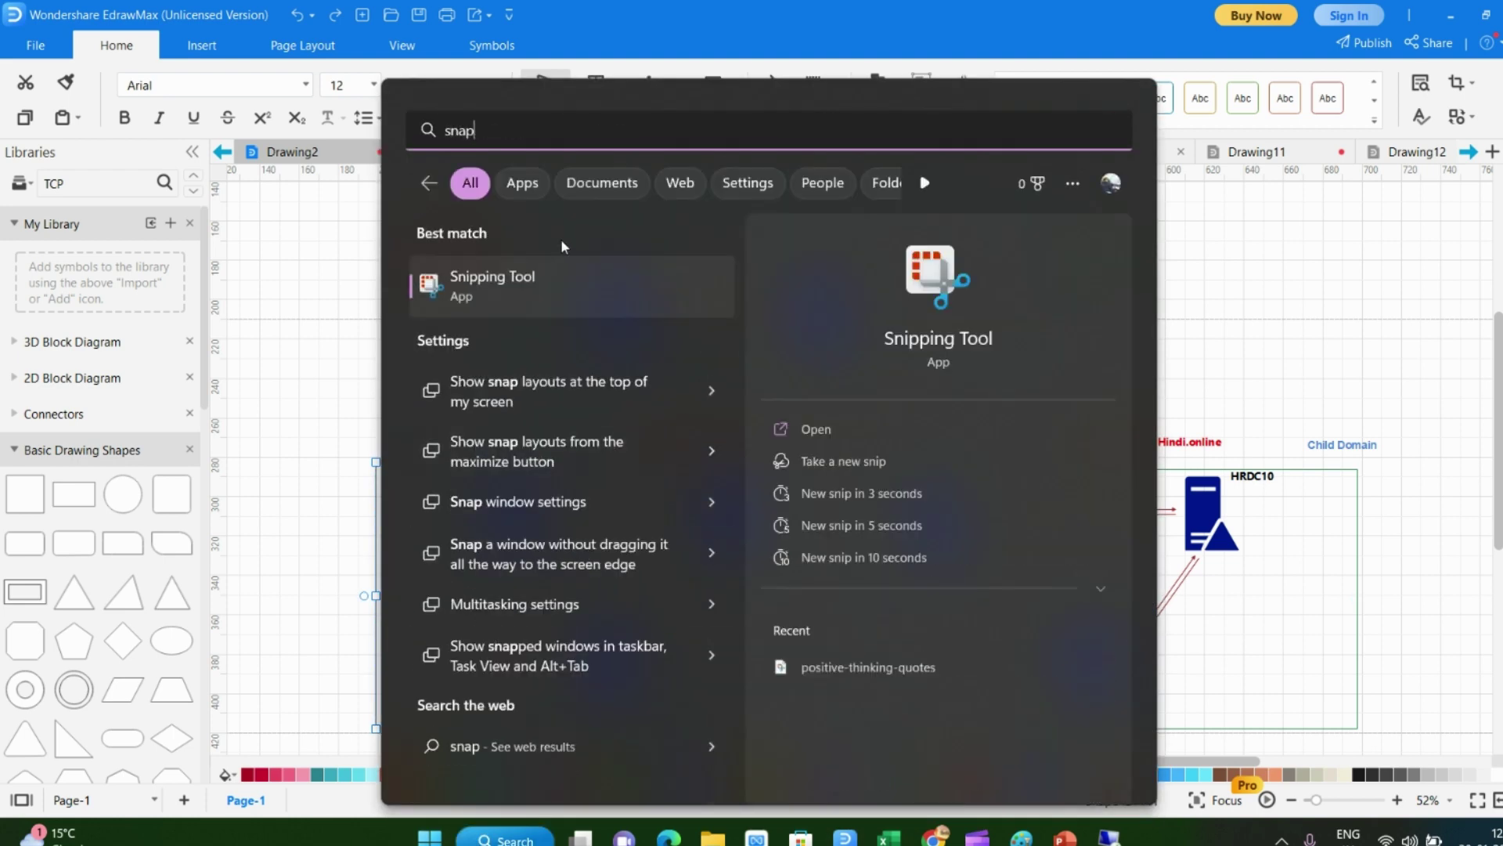
{"action": "left_click", "coordinate": [540, 290]}
{"action": "left_click", "coordinate": [177, 73]}
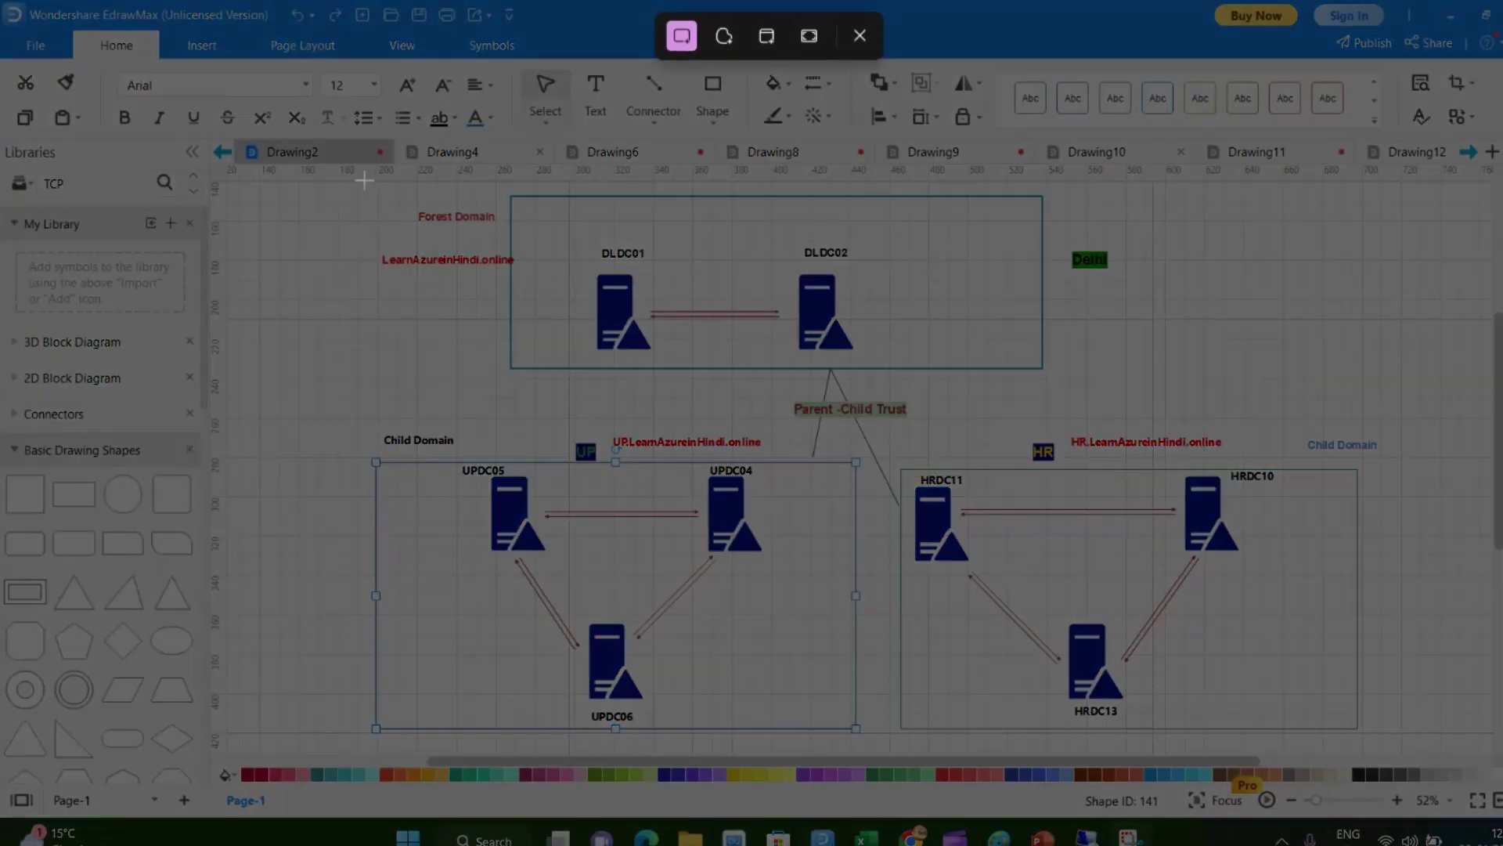
{"action": "left_click_drag", "start_coordinate": [364, 180], "coordinate": [1457, 768]}
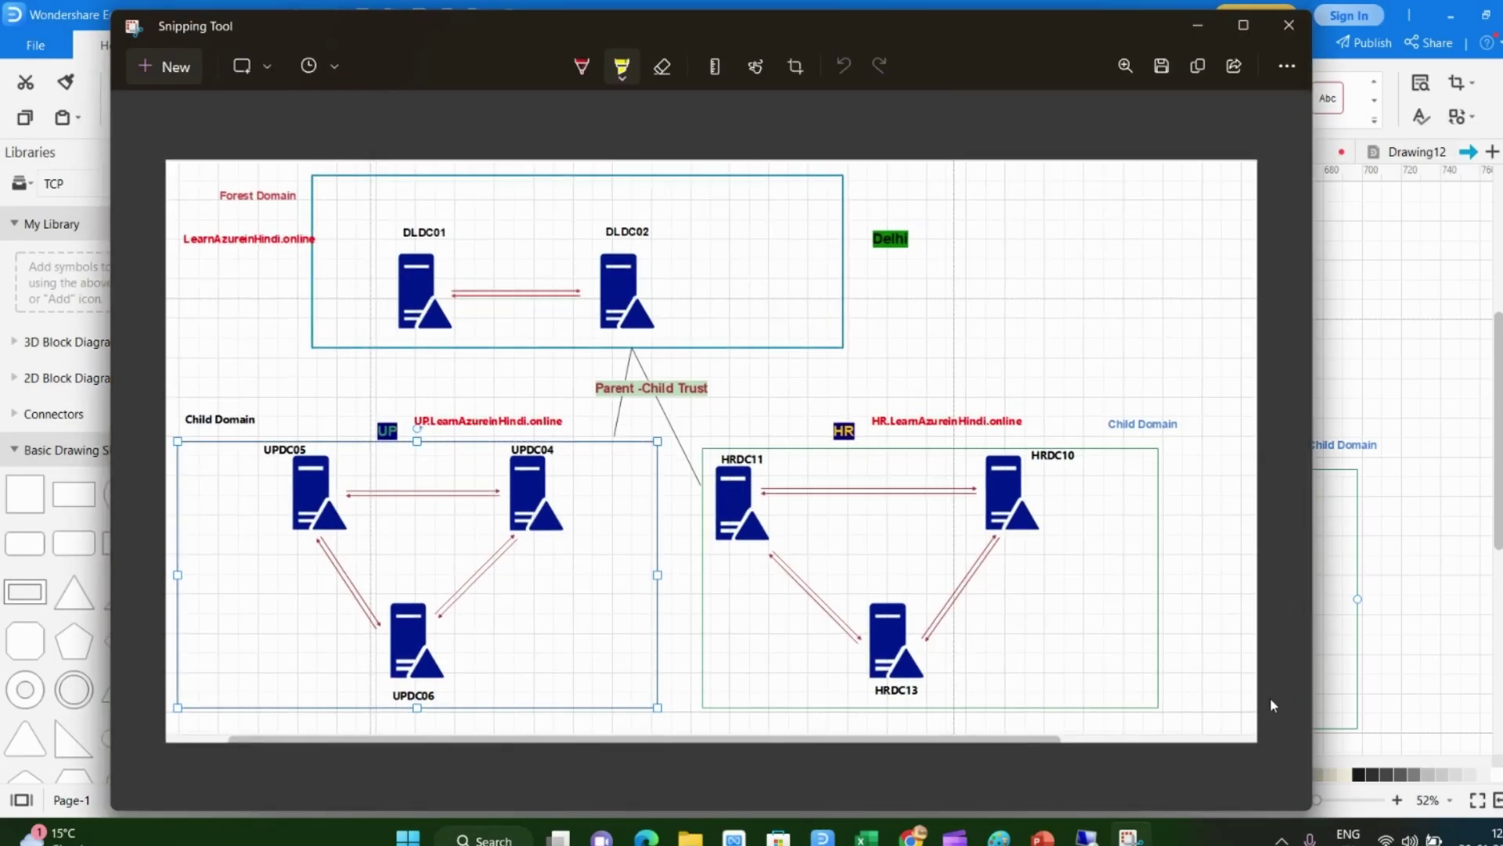
Open Paint, paste the captured diagram onto the blank canvas and move it in from the canvas's left edge
{"action": "key", "text": "super+r"}
{"action": "type", "text": "mspaint"}
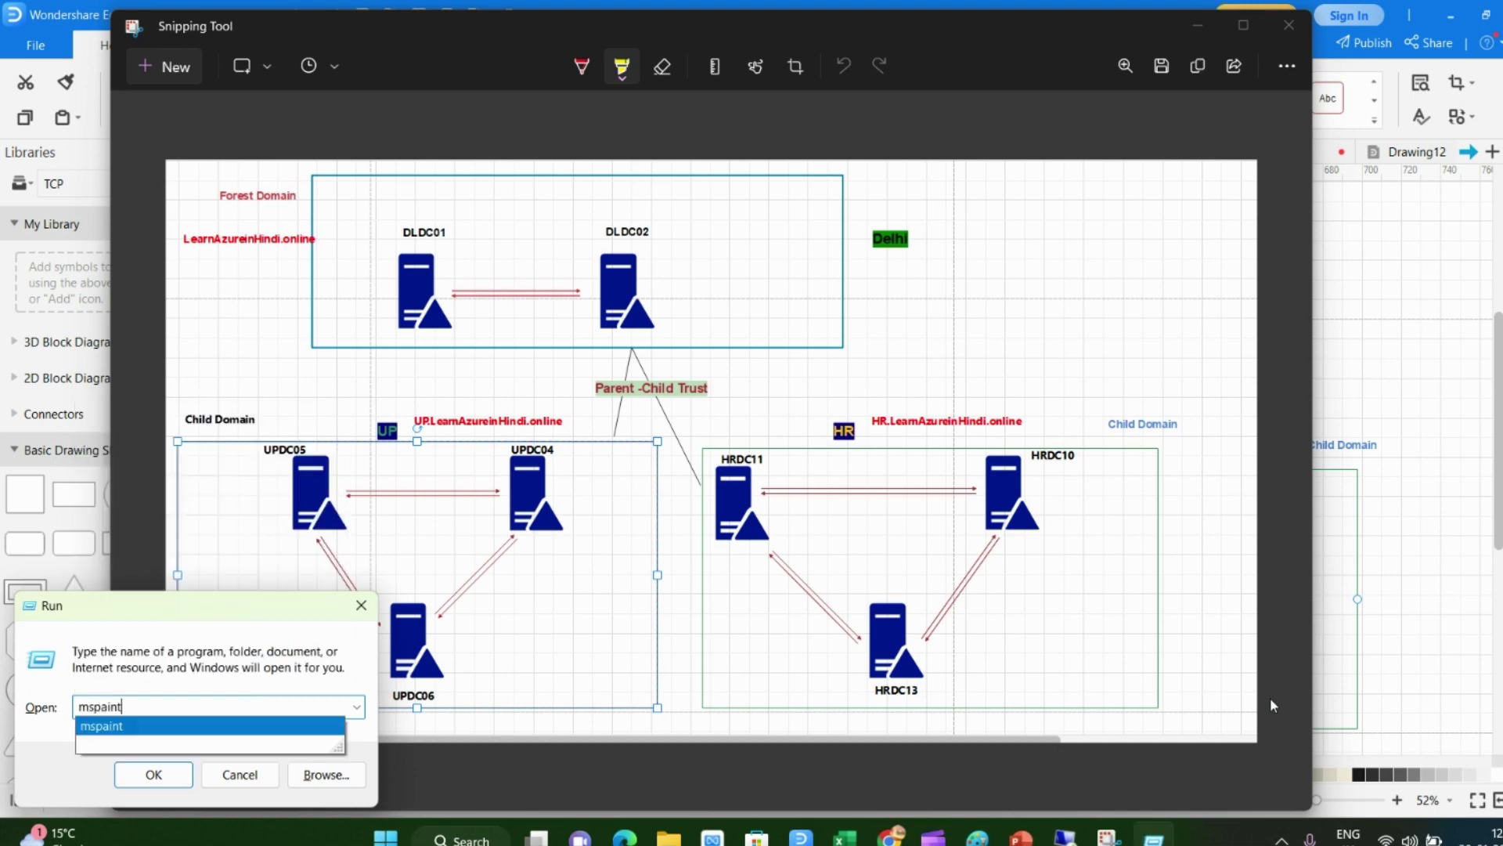
{"action": "key", "text": "Return"}
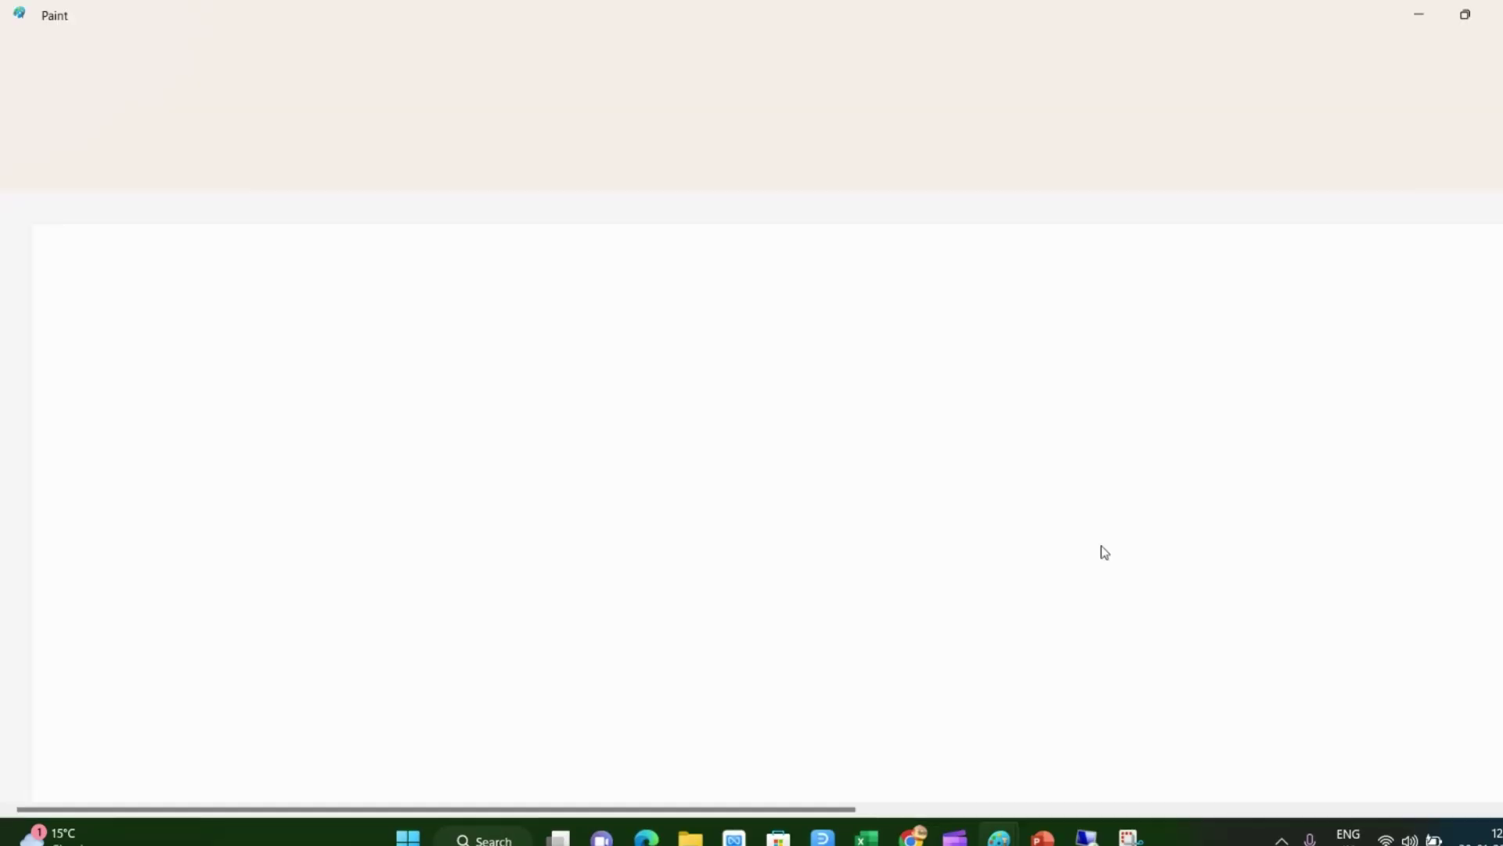
{"action": "key", "text": "ctrl+v"}
{"action": "left_click_drag", "start_coordinate": [538, 318], "coordinate": [752, 311]}
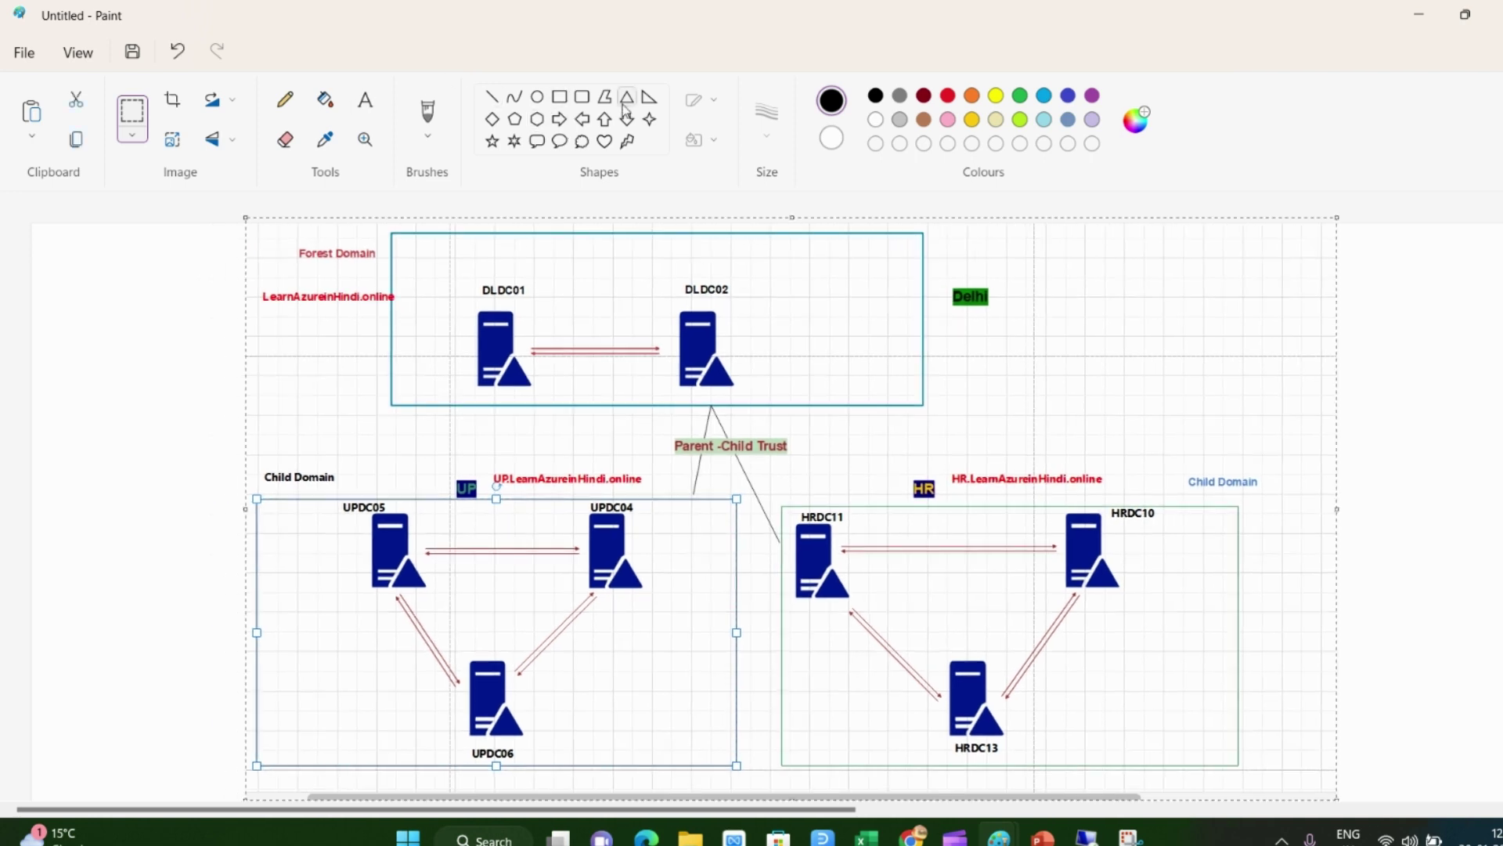
Draw three rounded rectangles inside the UP domain box, two below UPDC04 and one below UPDC05
{"action": "left_click", "coordinate": [583, 96]}
{"action": "mouse_move", "coordinate": [615, 626]}
{"action": "left_mouse_down"}
{"action": "mouse_move", "coordinate": [662, 665]}
{"action": "mouse_move", "coordinate": [683, 722]}
{"action": "left_mouse_up"}
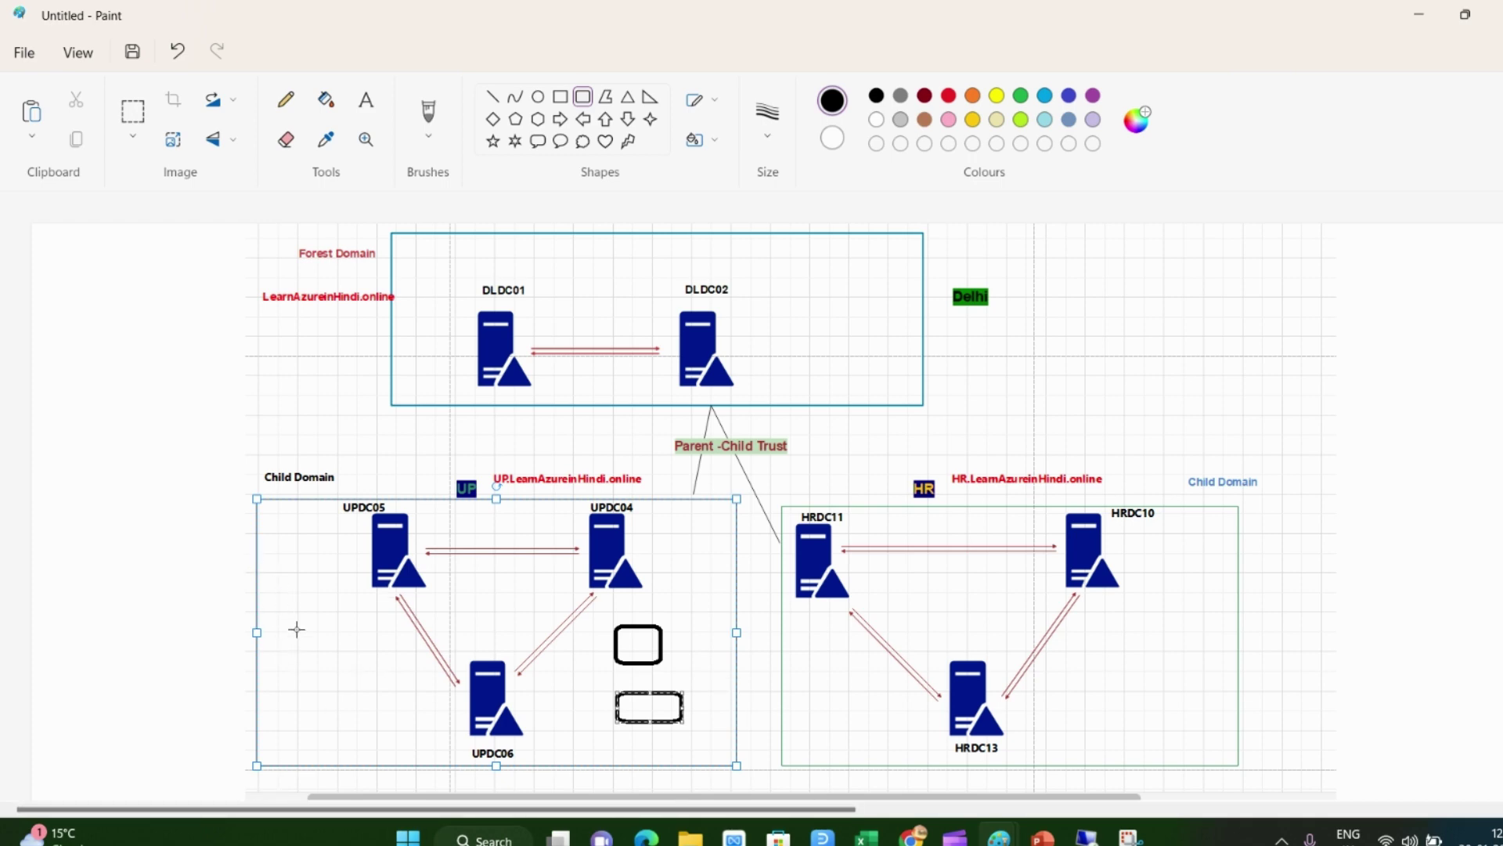
{"action": "mouse_move", "coordinate": [289, 611]}
{"action": "left_mouse_down"}
{"action": "mouse_move", "coordinate": [332, 694]}
{"action": "mouse_move", "coordinate": [364, 716]}
{"action": "mouse_move", "coordinate": [342, 689]}
{"action": "left_mouse_up"}
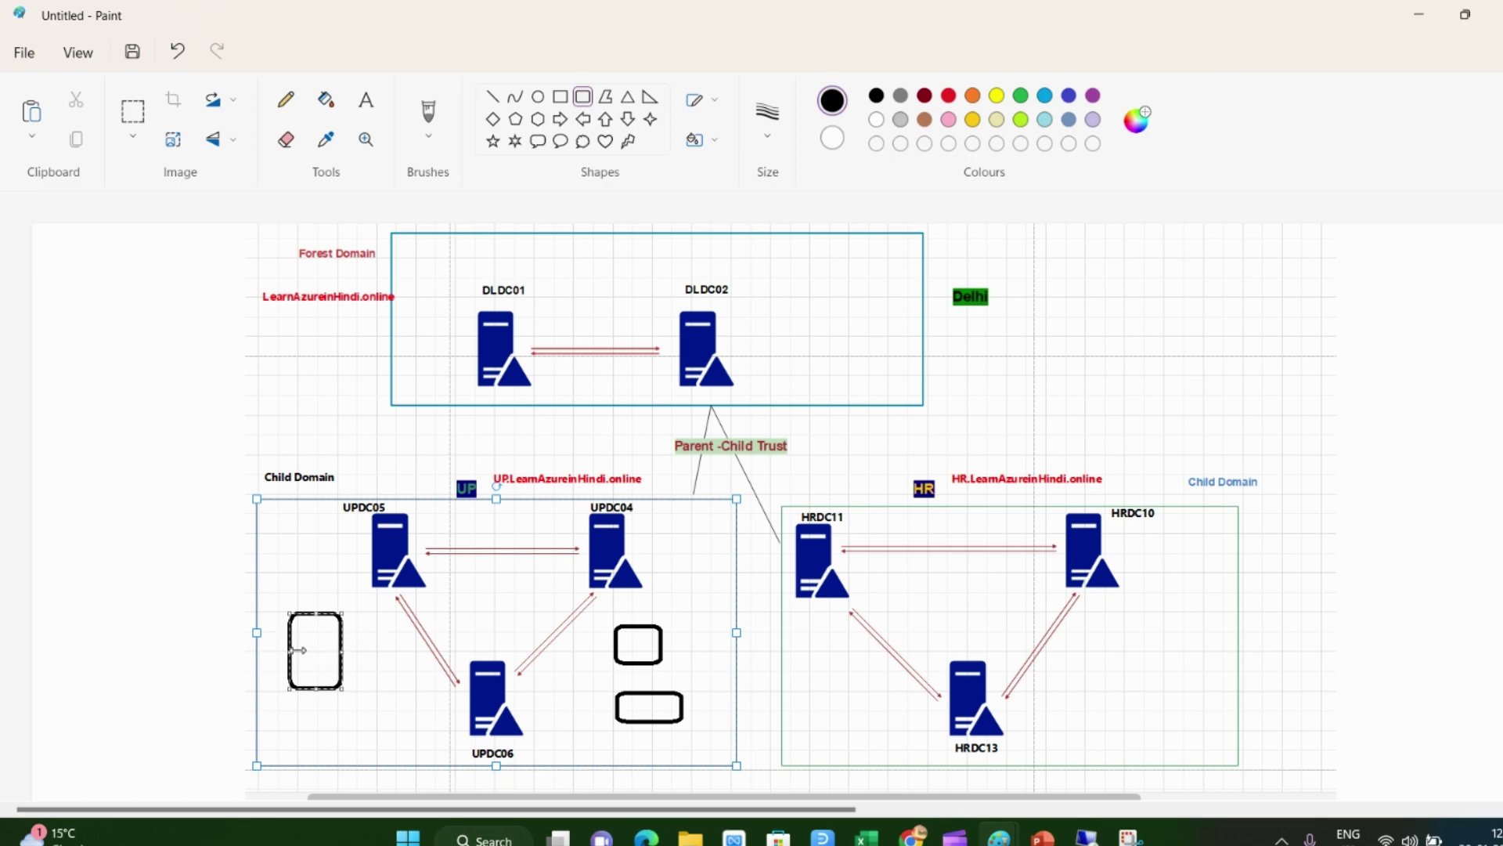
Pencil a long curved connection between the rectangle below UPDC05 and HRDC13, plus an arrow from UPDC05 to that rectangle
{"action": "left_click", "coordinate": [283, 103]}
{"action": "mouse_move", "coordinate": [300, 641]}
{"action": "left_mouse_down"}
{"action": "mouse_move", "coordinate": [206, 643]}
{"action": "mouse_move", "coordinate": [276, 771]}
{"action": "mouse_move", "coordinate": [852, 735]}
{"action": "mouse_move", "coordinate": [932, 698]}
{"action": "mouse_move", "coordinate": [960, 707]}
{"action": "left_mouse_up"}
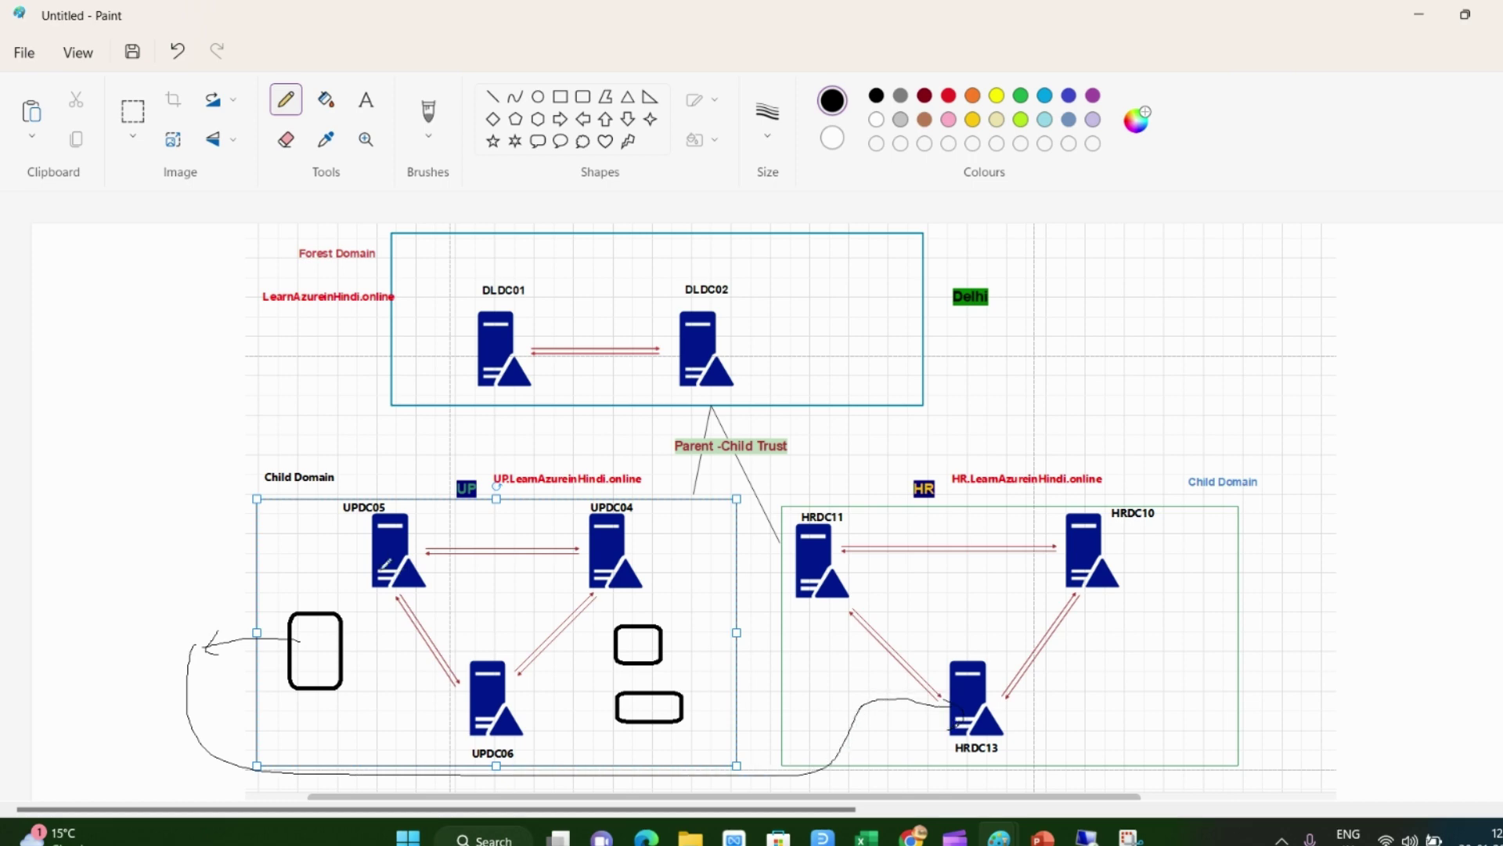
{"action": "left_click_drag", "start_coordinate": [370, 545], "coordinate": [333, 603]}
Sketch a small labelled box beside HRDC13 with the pencil and draw an arrowed line through the server to it
{"action": "mouse_move", "coordinate": [1044, 688]}
{"action": "left_mouse_down"}
{"action": "mouse_move", "coordinate": [1019, 724]}
{"action": "mouse_move", "coordinate": [1085, 690]}
{"action": "mouse_move", "coordinate": [1035, 689]}
{"action": "left_mouse_up"}
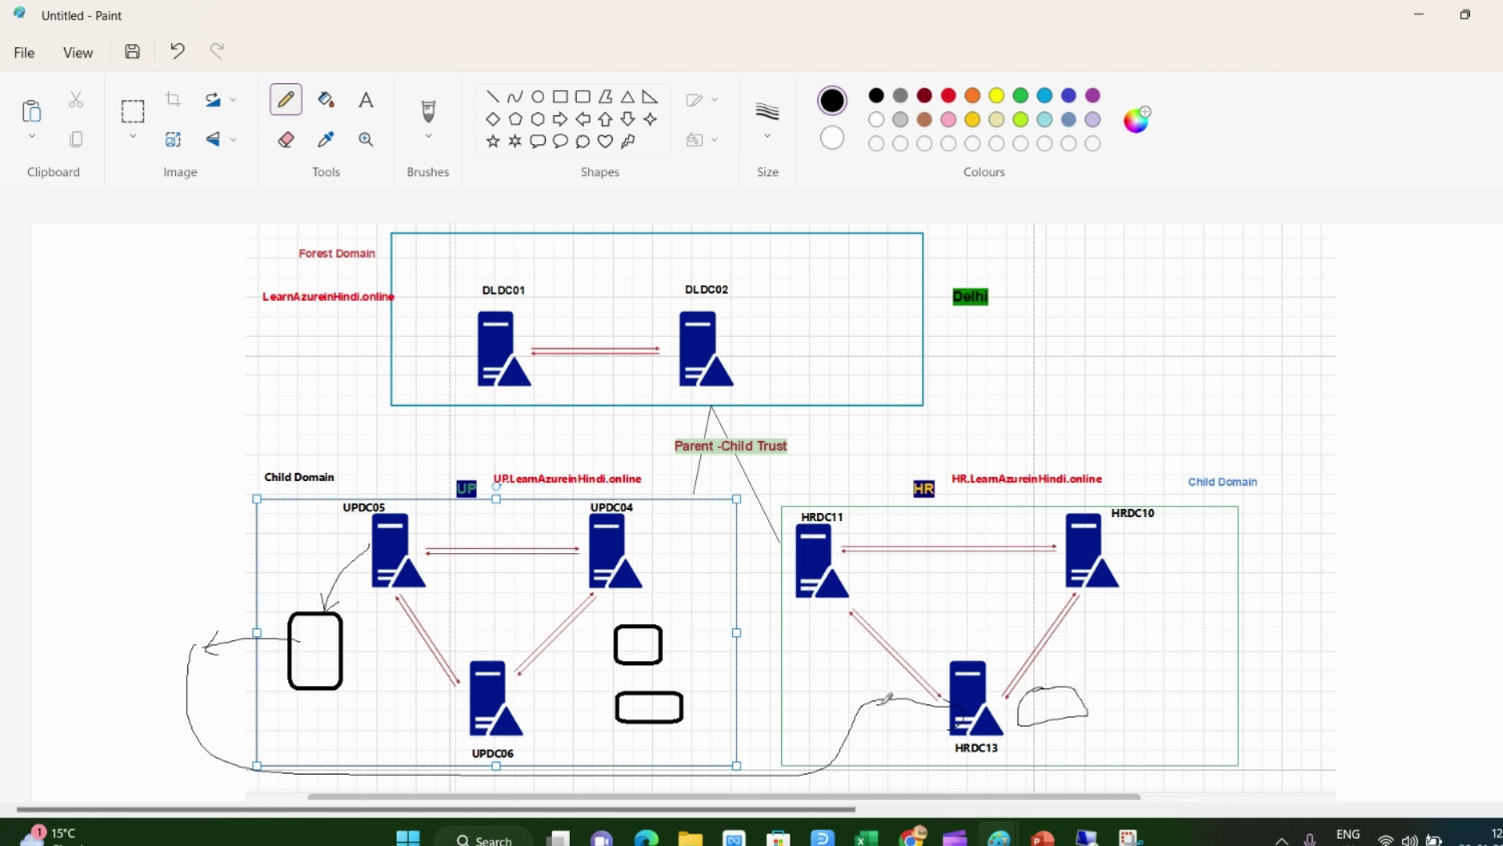
{"action": "mouse_move", "coordinate": [879, 703]}
{"action": "left_mouse_down"}
{"action": "mouse_move", "coordinate": [1076, 709]}
{"action": "mouse_move", "coordinate": [1086, 696]}
{"action": "left_mouse_up"}
{"action": "left_click_drag", "start_coordinate": [1087, 695], "coordinate": [1110, 691]}
{"action": "mouse_move", "coordinate": [885, 708]}
{"action": "left_mouse_down"}
{"action": "mouse_move", "coordinate": [864, 681]}
{"action": "mouse_move", "coordinate": [854, 731]}
{"action": "left_mouse_up"}
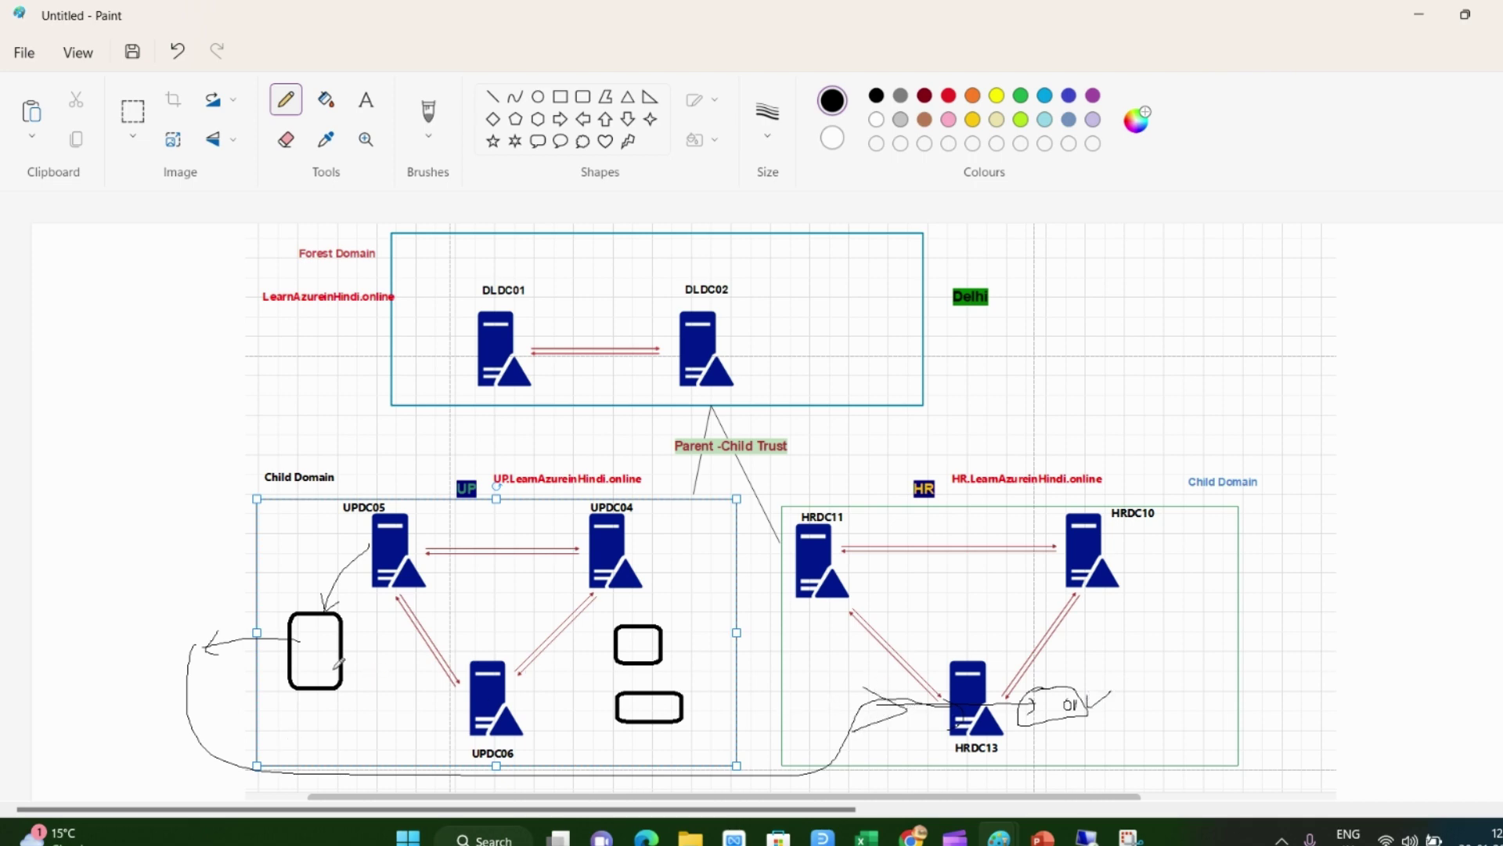
Pencil a curved arrow from the upper rectangle below UPDC04 to a handwritten GPO label in the HR domain, with extra strokes beside it
{"action": "left_click_drag", "start_coordinate": [1058, 696], "coordinate": [1167, 657]}
{"action": "mouse_move", "coordinate": [631, 643]}
{"action": "left_mouse_down"}
{"action": "mouse_move", "coordinate": [853, 607]}
{"action": "mouse_move", "coordinate": [1018, 617]}
{"action": "mouse_move", "coordinate": [1104, 650]}
{"action": "mouse_move", "coordinate": [1108, 666]}
{"action": "mouse_move", "coordinate": [1080, 671]}
{"action": "left_mouse_up"}
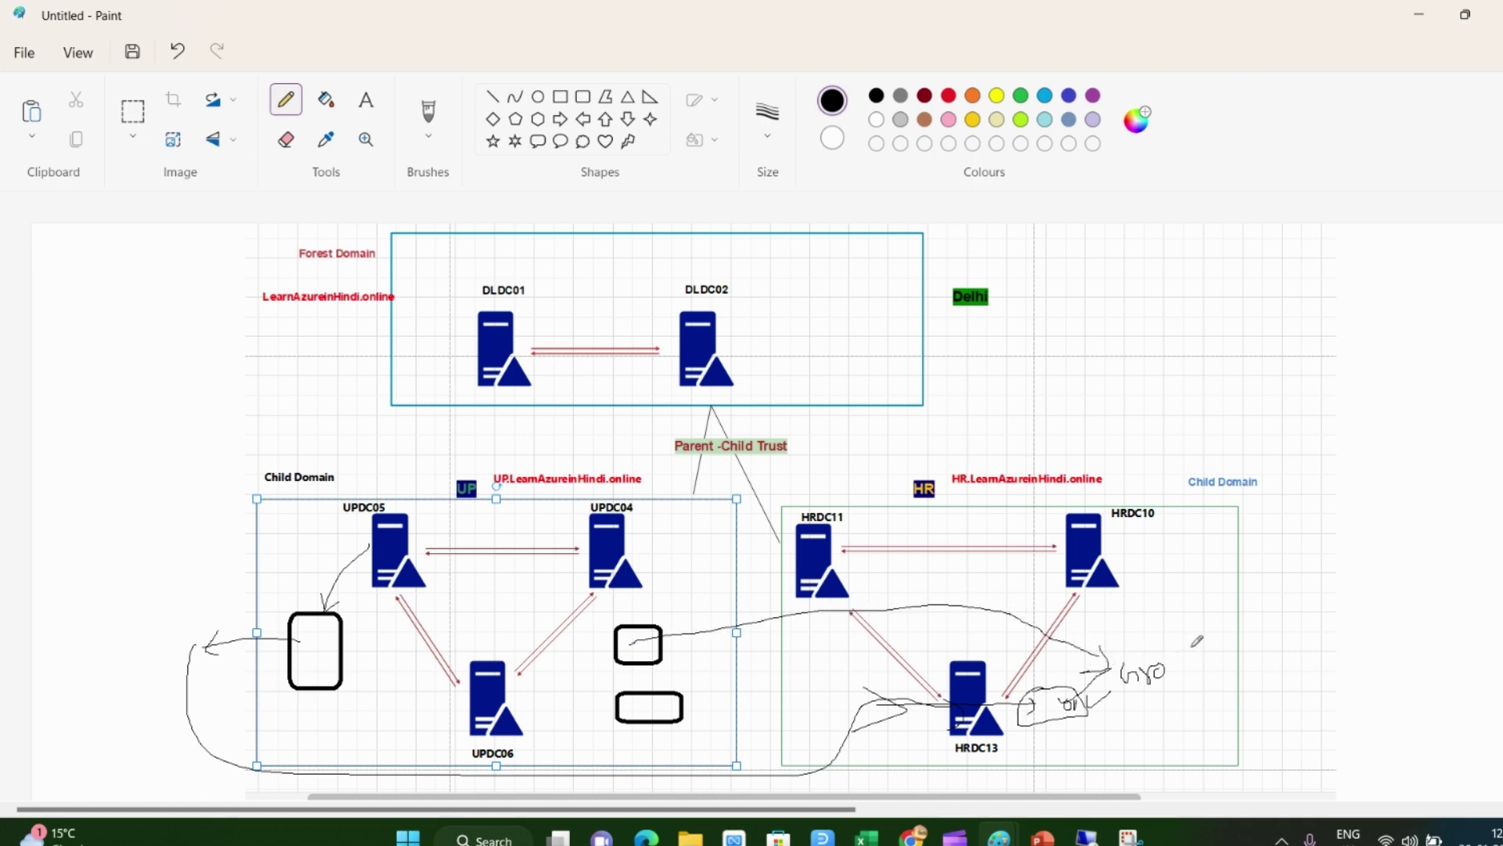
{"action": "left_click_drag", "start_coordinate": [1155, 609], "coordinate": [1236, 624]}
Add pencil check marks beside UPDC04 and around the upper rectangle below it
{"action": "mouse_move", "coordinate": [583, 643]}
{"action": "left_mouse_down"}
{"action": "mouse_move", "coordinate": [604, 624]}
{"action": "mouse_move", "coordinate": [596, 632]}
{"action": "left_mouse_up"}
{"action": "left_click_drag", "start_coordinate": [650, 623], "coordinate": [661, 610]}
{"action": "left_click_drag", "start_coordinate": [639, 539], "coordinate": [660, 532]}
{"action": "left_click_drag", "start_coordinate": [673, 642], "coordinate": [696, 631]}
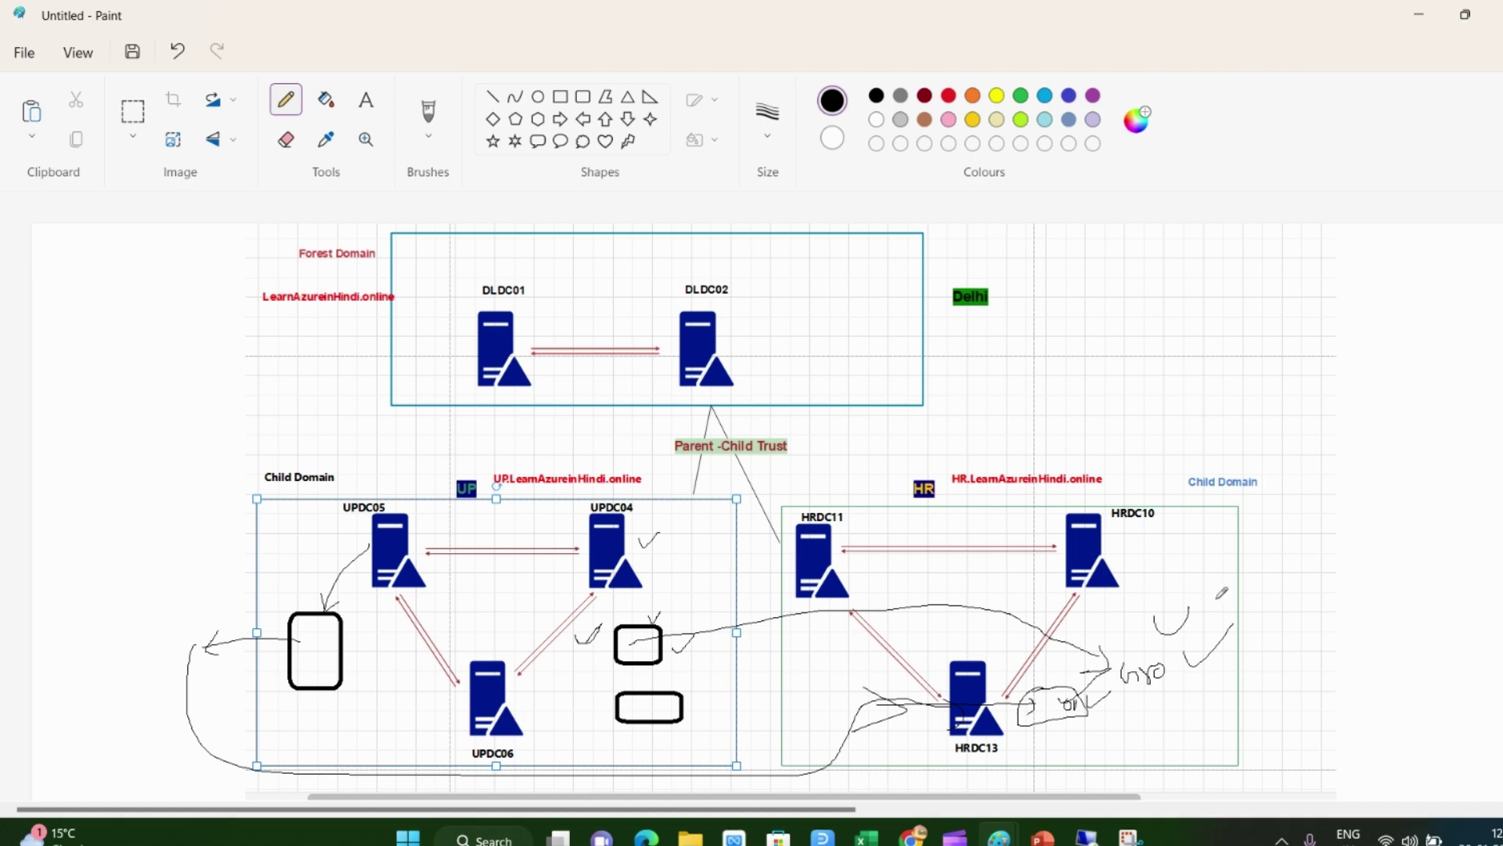
Sketch a small box below UPDC04 and another across the HR domain's border, linking the latter to the GPO label with a downward arrow
{"action": "mouse_move", "coordinate": [1212, 587]}
{"action": "left_mouse_down"}
{"action": "mouse_move", "coordinate": [1190, 597]}
{"action": "mouse_move", "coordinate": [1193, 622]}
{"action": "left_mouse_up"}
{"action": "mouse_move", "coordinate": [665, 586]}
{"action": "left_mouse_down"}
{"action": "mouse_move", "coordinate": [698, 606]}
{"action": "mouse_move", "coordinate": [665, 614]}
{"action": "mouse_move", "coordinate": [670, 579]}
{"action": "left_mouse_up"}
{"action": "left_click_drag", "start_coordinate": [1226, 592], "coordinate": [1312, 604]}
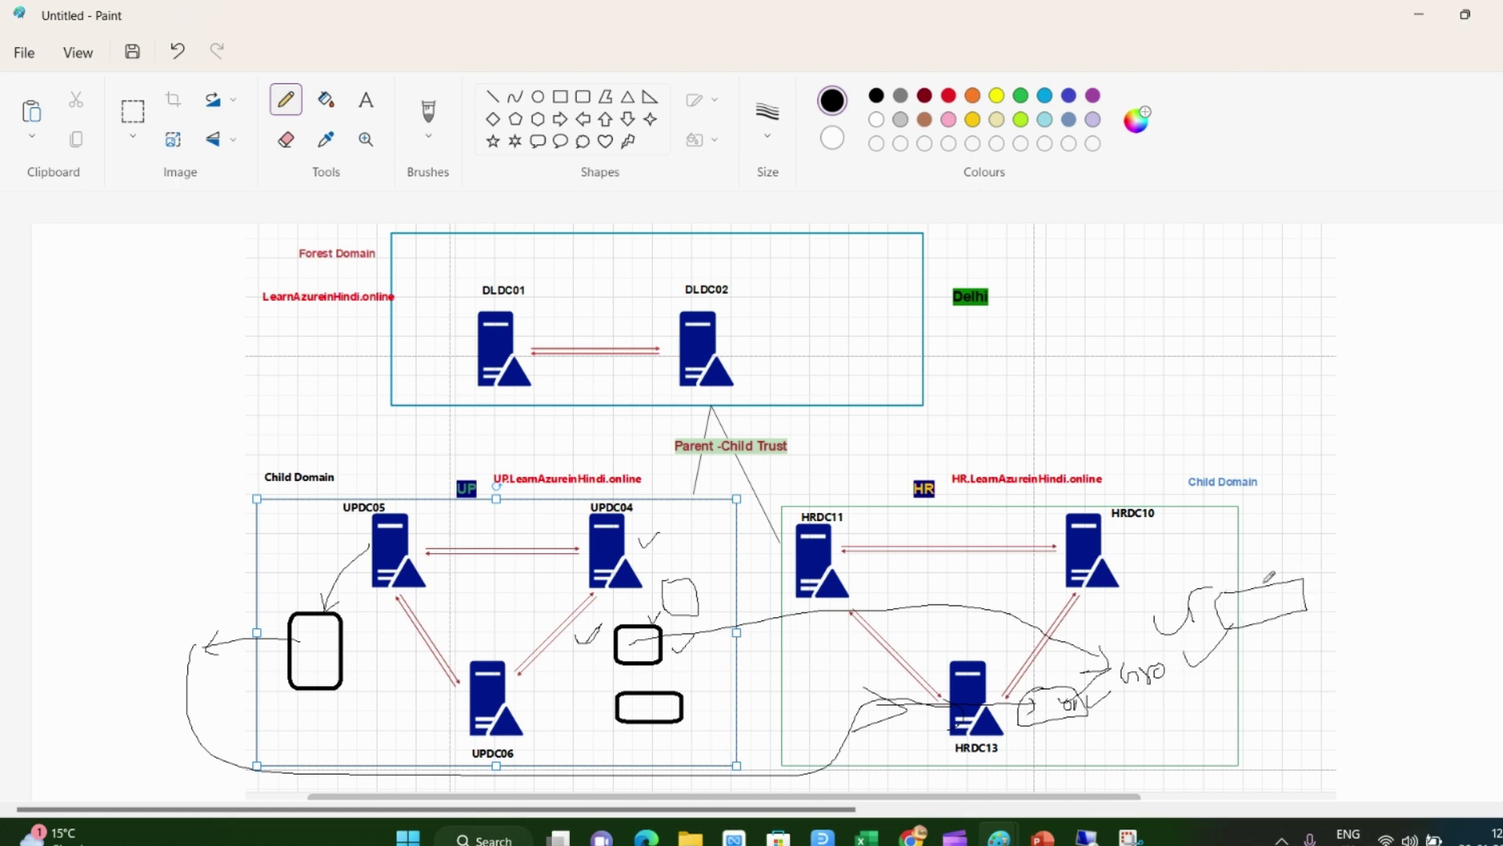
{"action": "mouse_move", "coordinate": [1233, 604]}
{"action": "left_mouse_down"}
{"action": "mouse_move", "coordinate": [1139, 669]}
{"action": "mouse_move", "coordinate": [1143, 638]}
{"action": "mouse_move", "coordinate": [1163, 661]}
{"action": "left_mouse_up"}
{"action": "mouse_move", "coordinate": [1251, 619]}
{"action": "left_mouse_down"}
{"action": "mouse_move", "coordinate": [1216, 740]}
{"action": "mouse_move", "coordinate": [1236, 740]}
{"action": "left_mouse_up"}
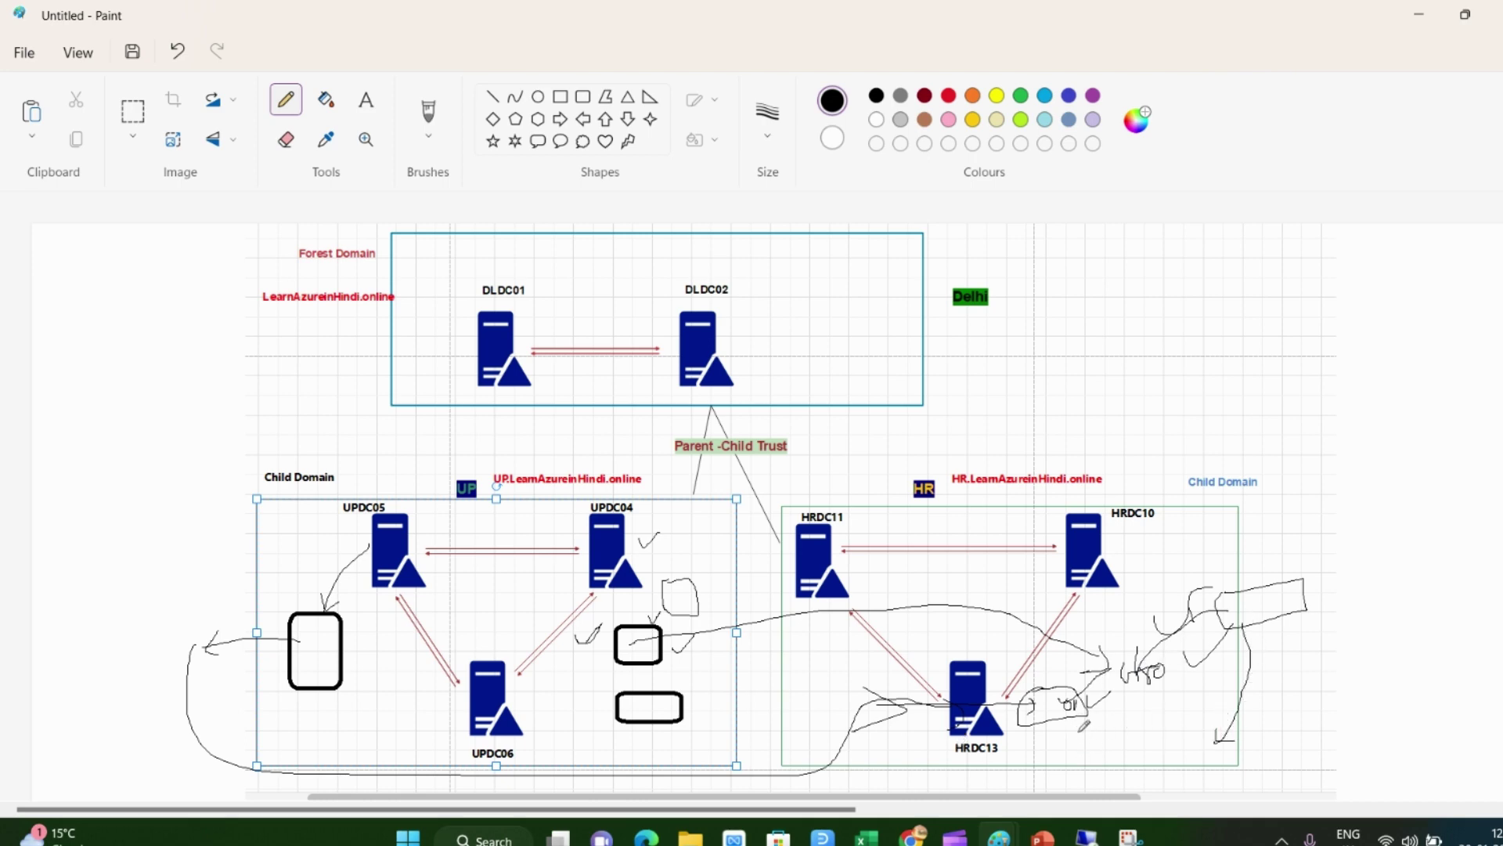
Sketch a box below the labelled one near HRDC13, restroke the GPO link and add a circled mark beside the UP domain's upper rectangle
{"action": "mouse_move", "coordinate": [1085, 725]}
{"action": "left_mouse_down"}
{"action": "mouse_move", "coordinate": [1143, 740]}
{"action": "mouse_move", "coordinate": [1087, 721]}
{"action": "left_mouse_up"}
{"action": "mouse_move", "coordinate": [1221, 621]}
{"action": "left_mouse_down"}
{"action": "mouse_move", "coordinate": [1168, 660]}
{"action": "mouse_move", "coordinate": [1178, 674]}
{"action": "left_mouse_up"}
{"action": "left_click_drag", "start_coordinate": [675, 653], "coordinate": [681, 671]}
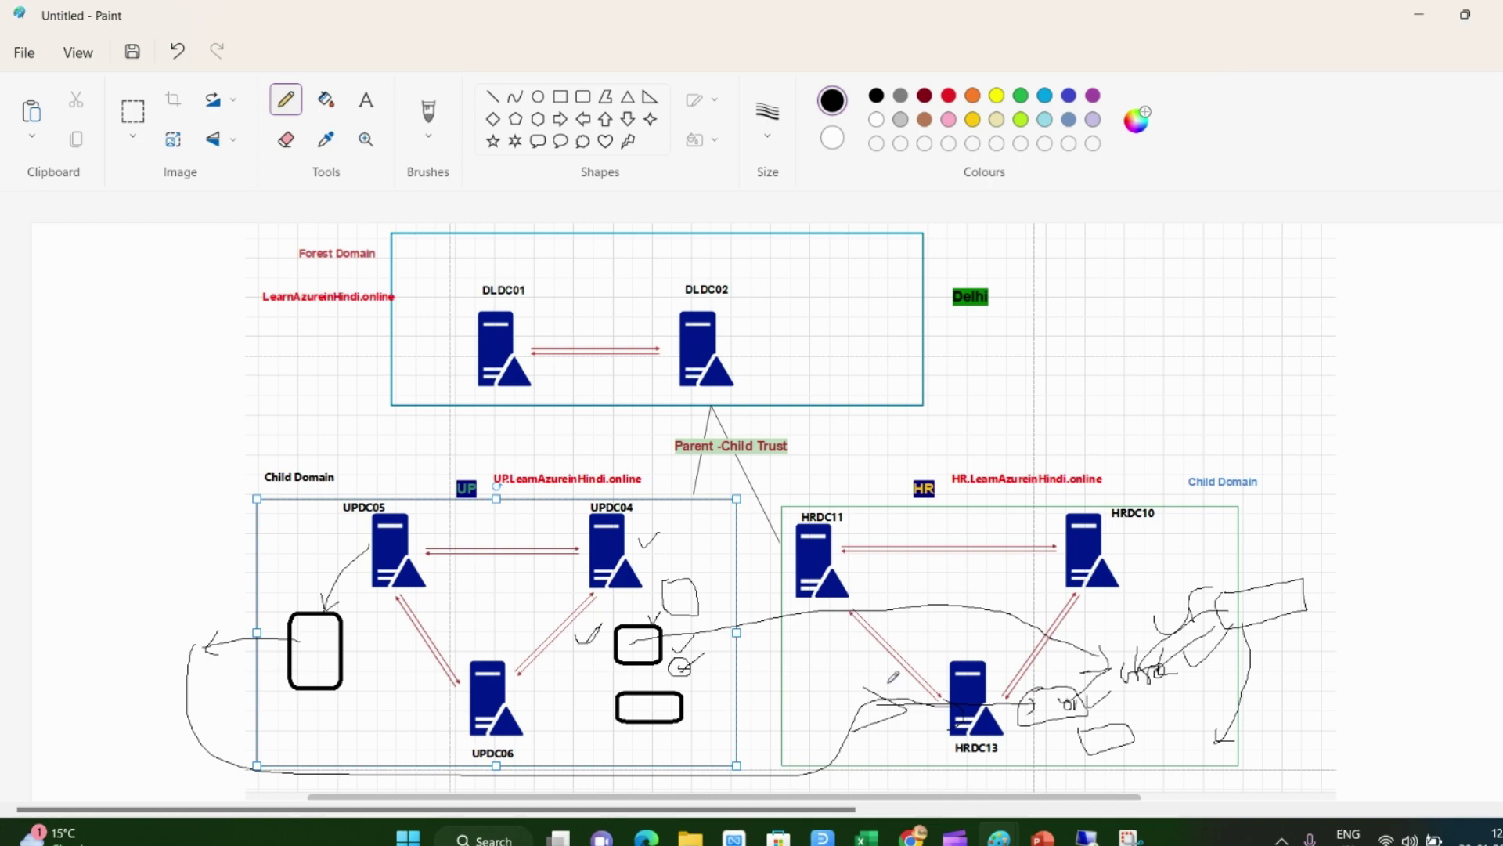
Switch to the PowerPoint slide on migration steps and review the AD groups, GPO, Users, Servers/Application and demote items
{"action": "key", "text": "alt+Tab"}
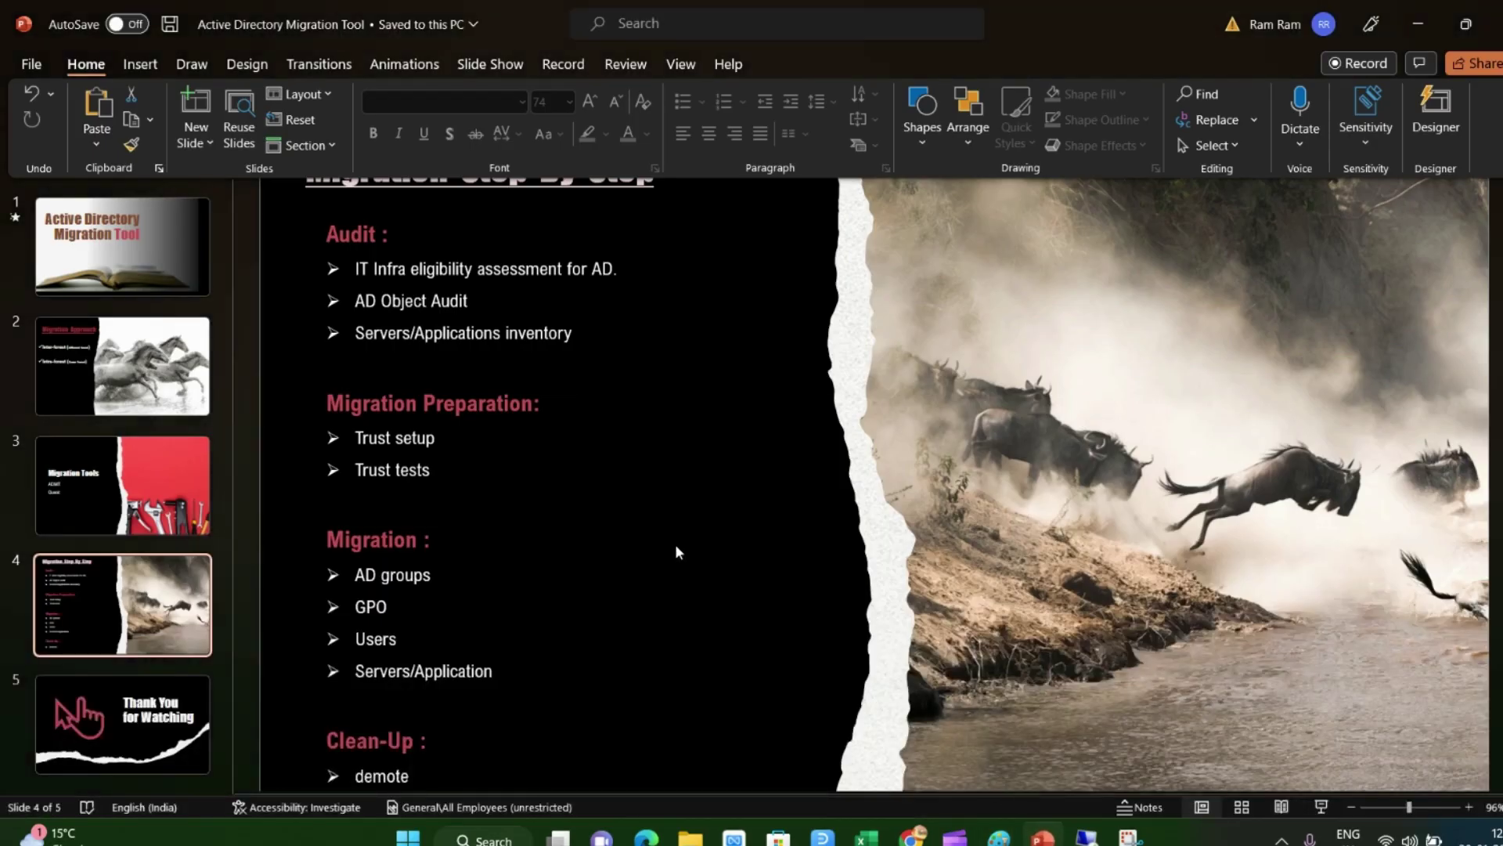
{"action": "left_click_drag", "start_coordinate": [356, 576], "coordinate": [437, 578]}
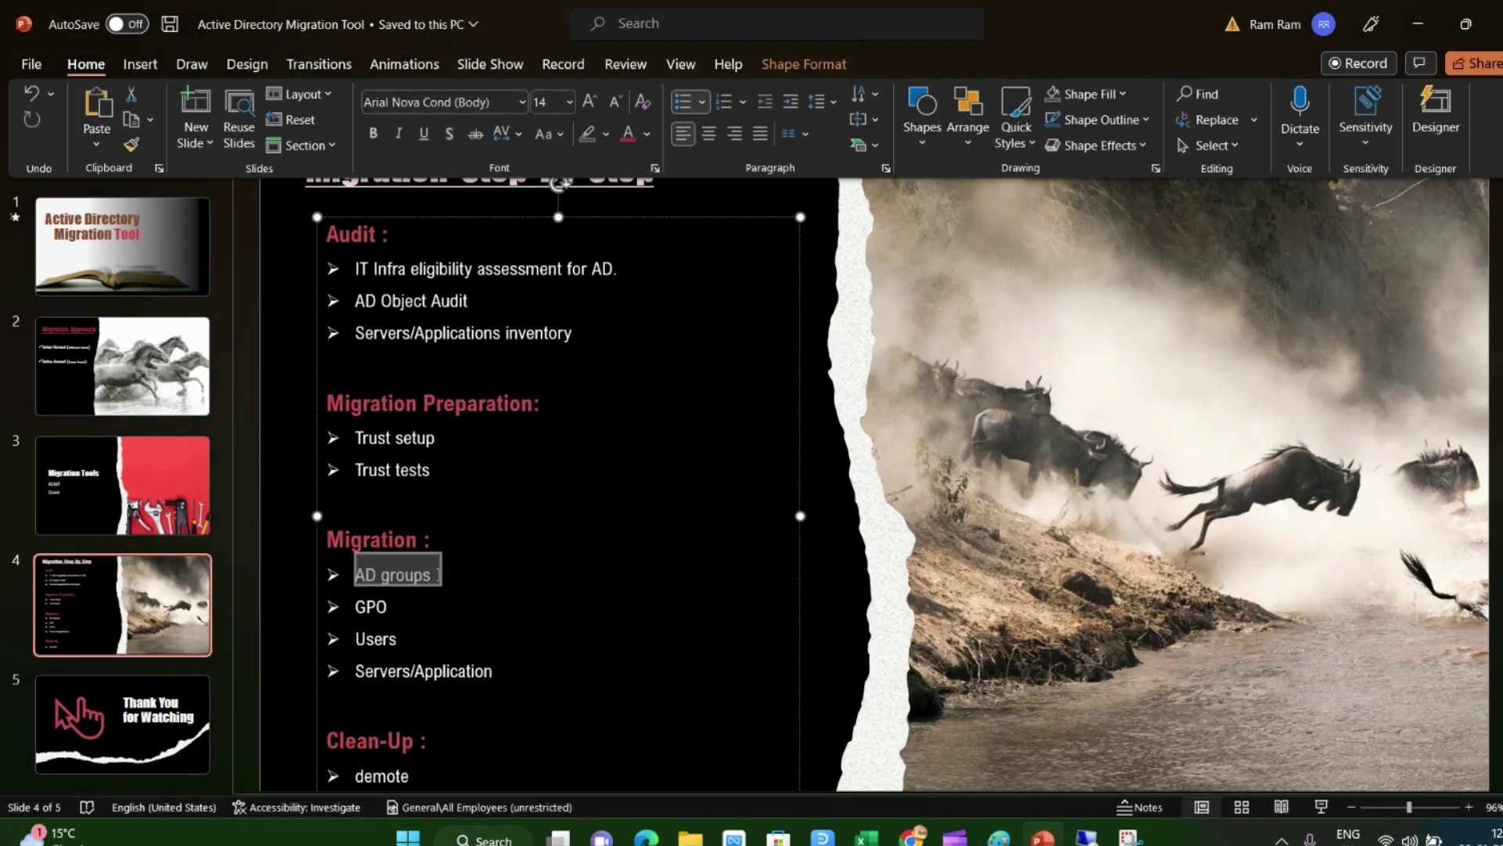
{"action": "left_click_drag", "start_coordinate": [360, 610], "coordinate": [501, 671]}
{"action": "left_click", "coordinate": [462, 636]}
{"action": "left_click", "coordinate": [357, 639]}
{"action": "scroll", "coordinate": [456, 715], "scroll_direction": "down", "scroll_amount": 1}
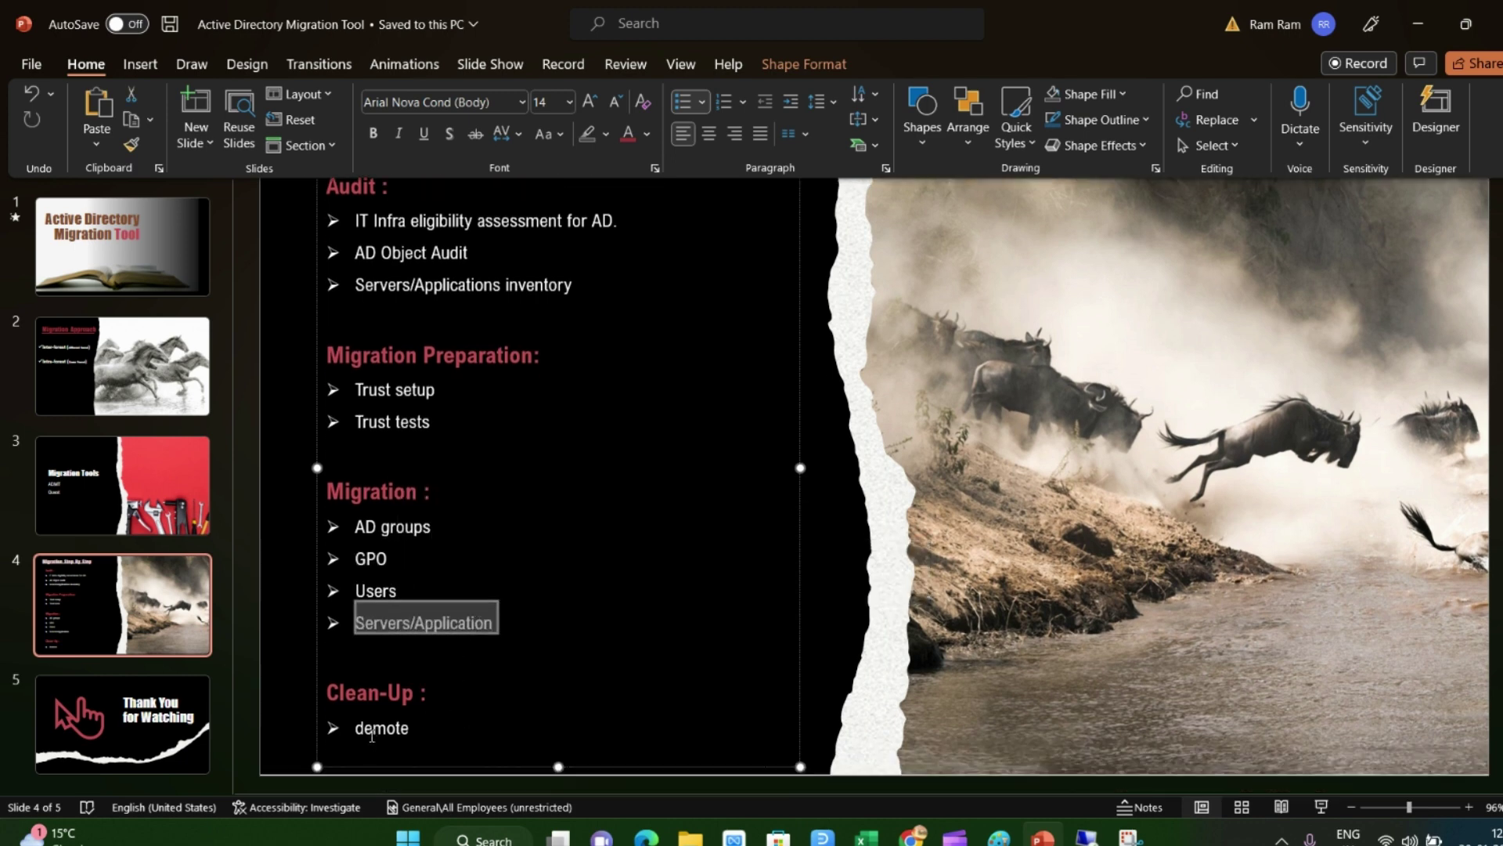
{"action": "double_click", "coordinate": [372, 735]}
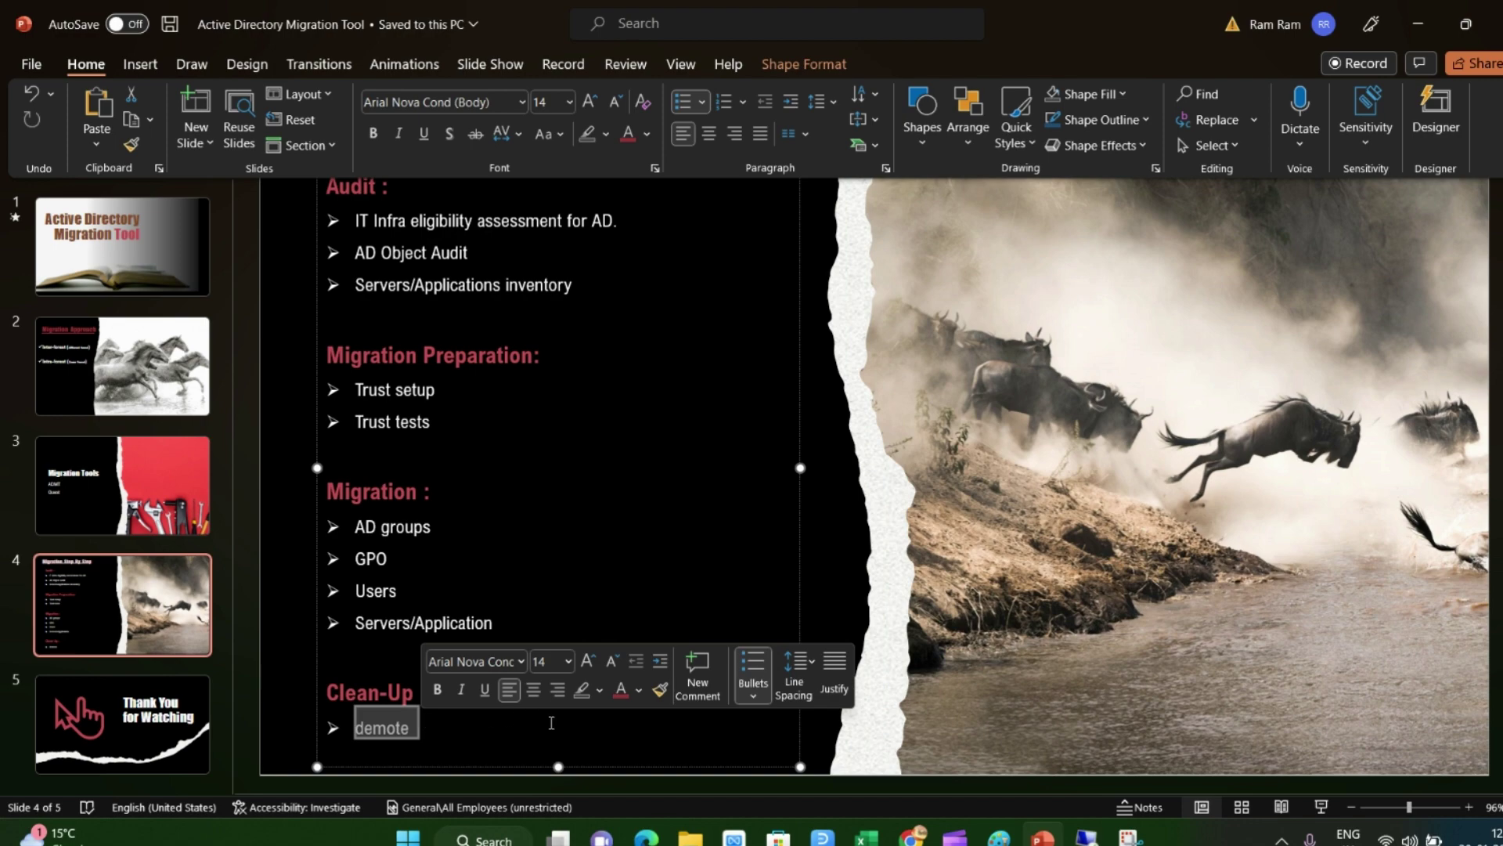
{"action": "left_click", "coordinate": [1422, 18]}
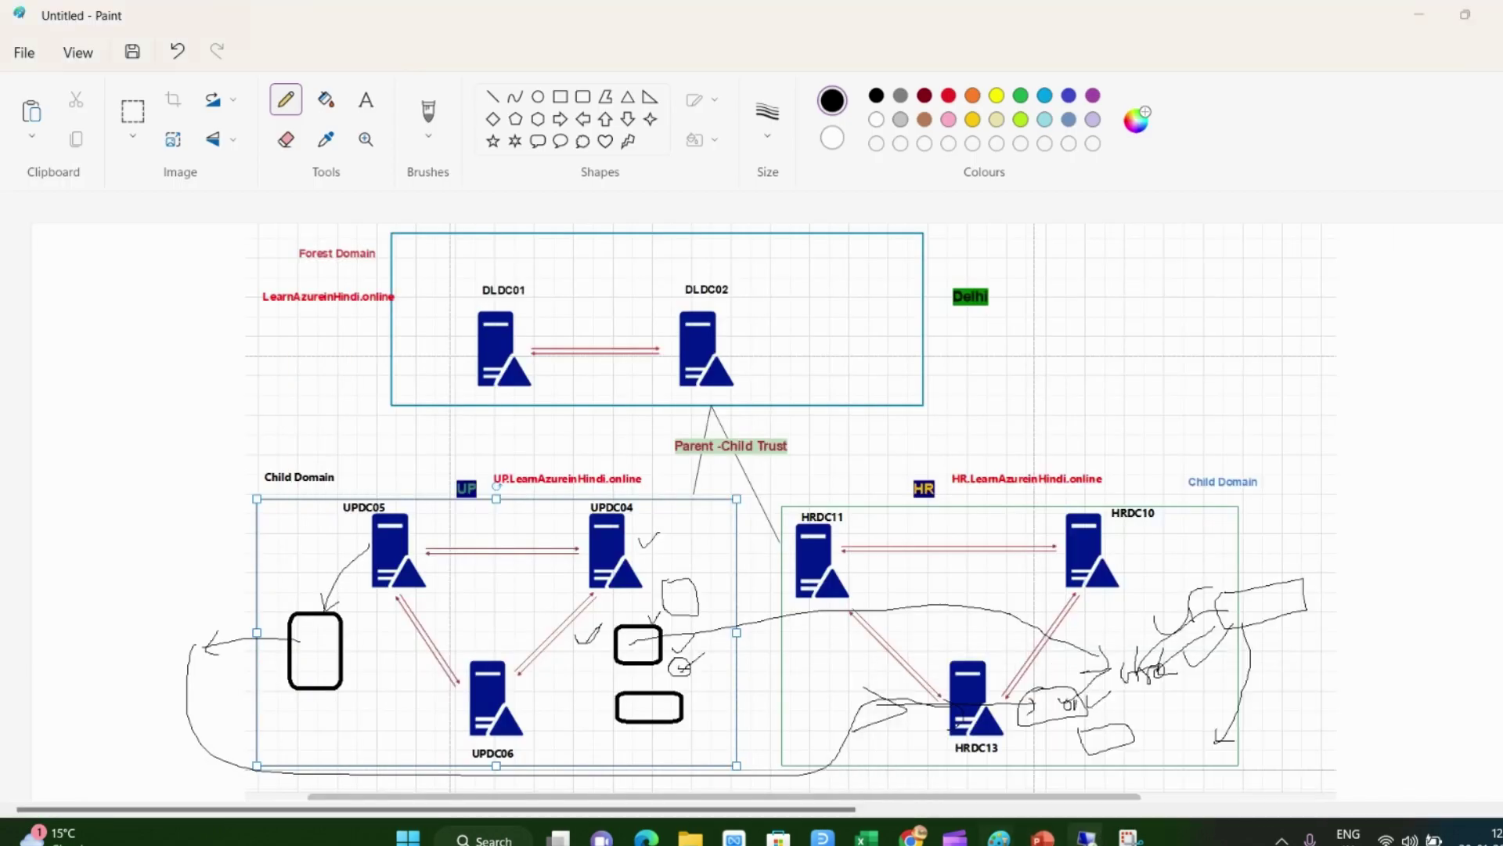
Look at the installer files on the DC01 remote desktop and return to the Paint diagram
{"action": "mouse_move", "coordinate": [1087, 836]}
{"action": "left_click", "coordinate": [1151, 740]}
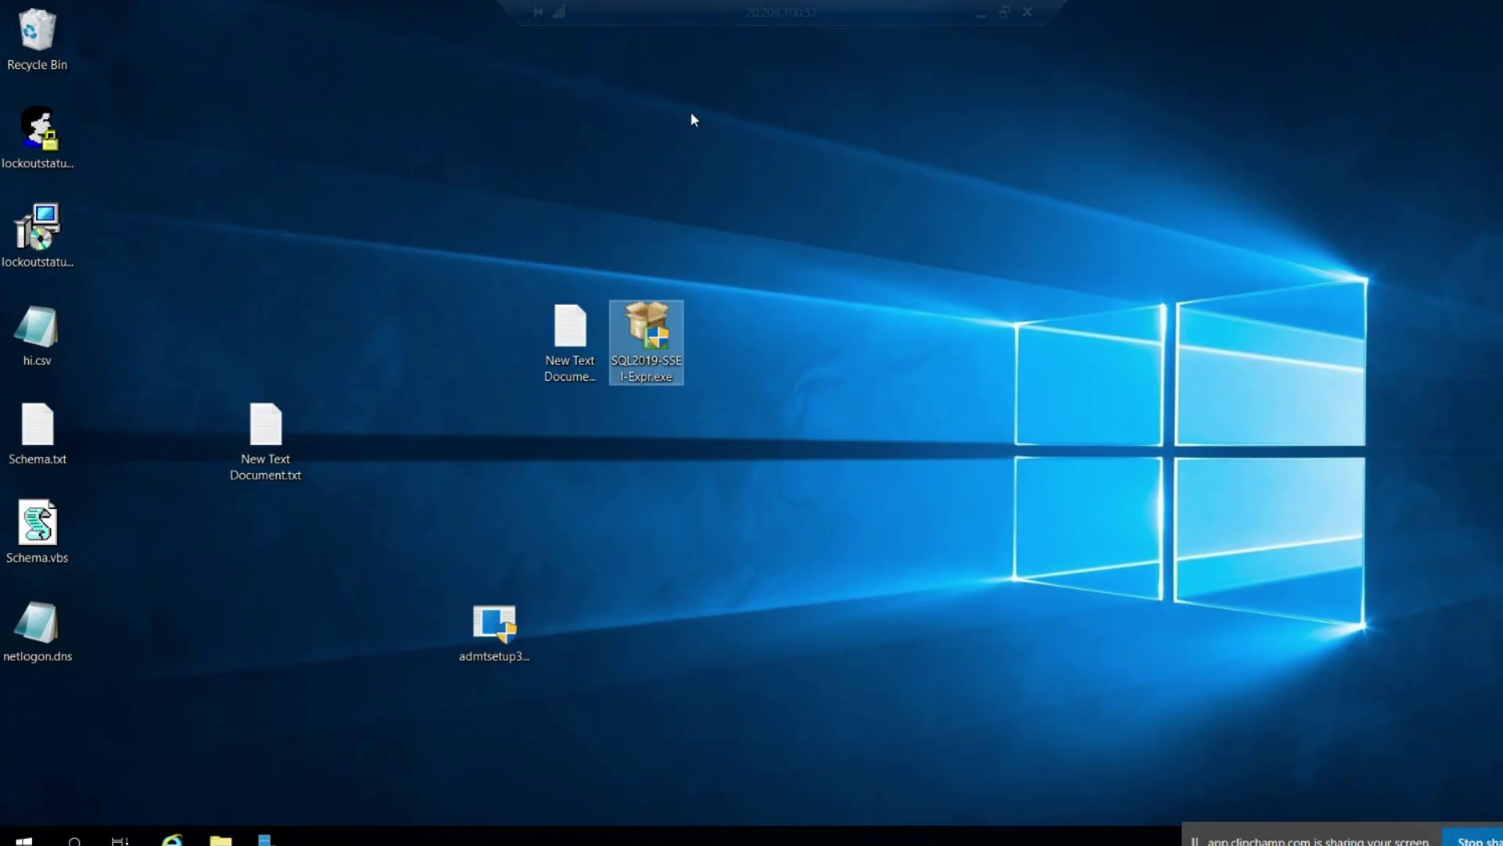
{"action": "left_click", "coordinate": [993, 9]}
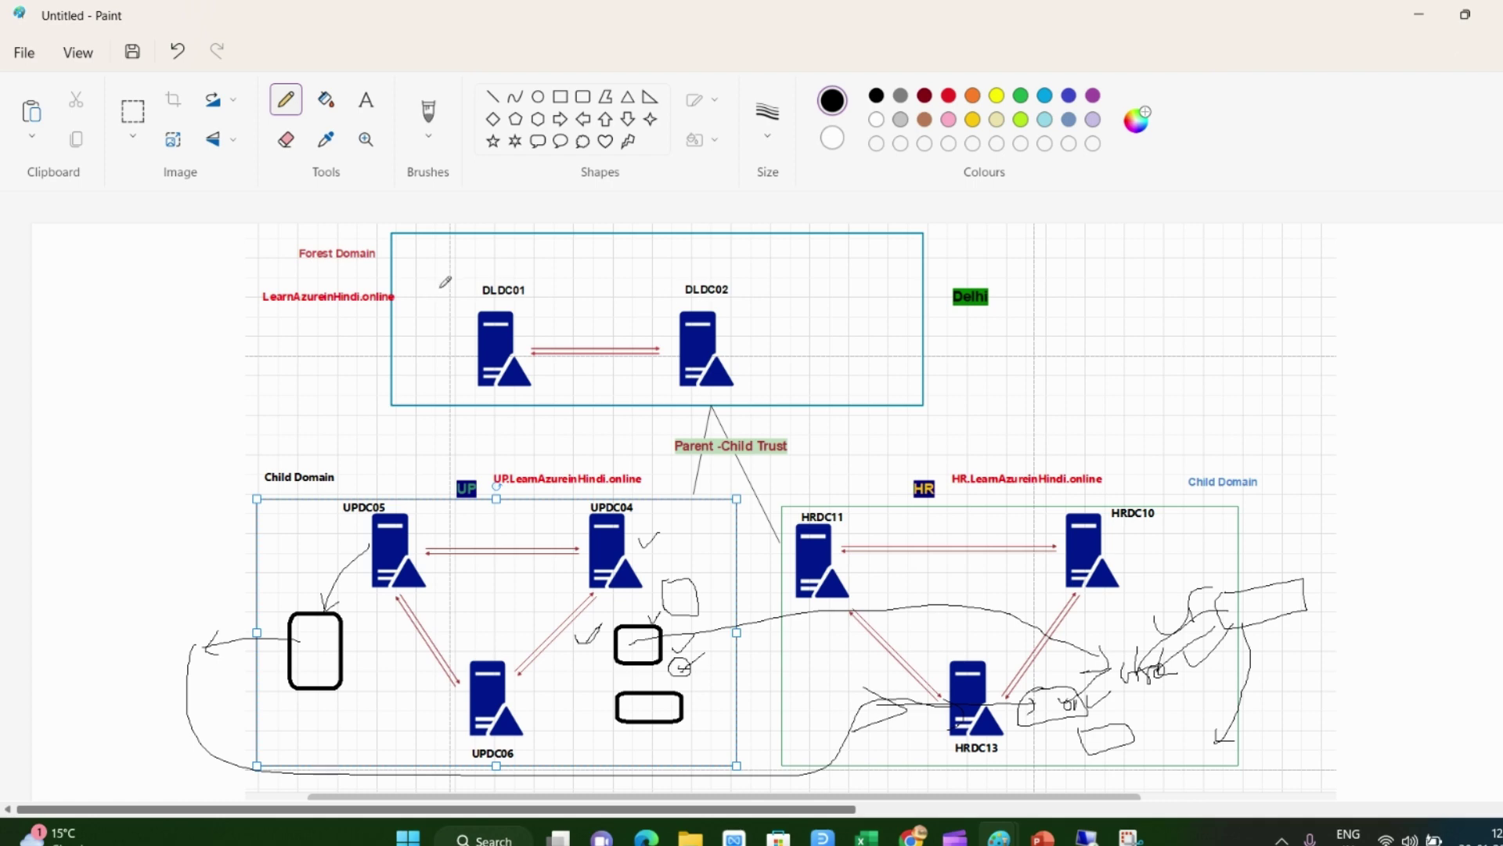
Mark DLDC01 with a pencil check mark, a handwritten migration tool abbreviation and a small symbol beside the server name
{"action": "left_click_drag", "start_coordinate": [448, 289], "coordinate": [517, 242]}
{"action": "mouse_move", "coordinate": [554, 249]}
{"action": "left_mouse_down"}
{"action": "mouse_move", "coordinate": [591, 241]}
{"action": "mouse_move", "coordinate": [537, 310]}
{"action": "mouse_move", "coordinate": [548, 293]}
{"action": "left_mouse_up"}
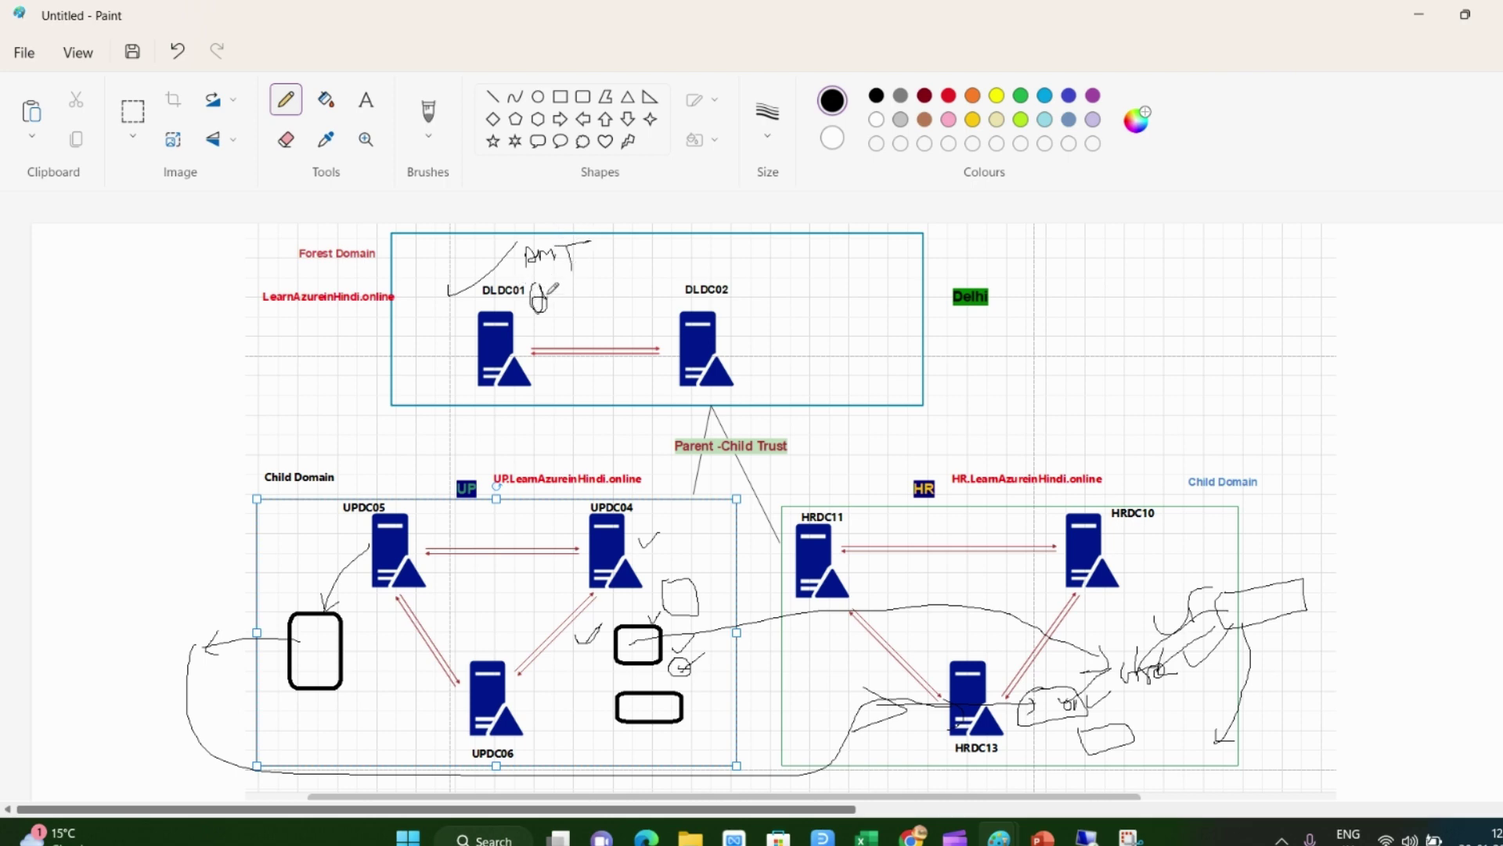
Review the Microsoft download pages for SQL Server 2019 Express and Active Directory Migration Tool version 3.2 in Chrome
{"action": "left_click", "coordinate": [912, 837]}
{"action": "left_click", "coordinate": [604, 11]}
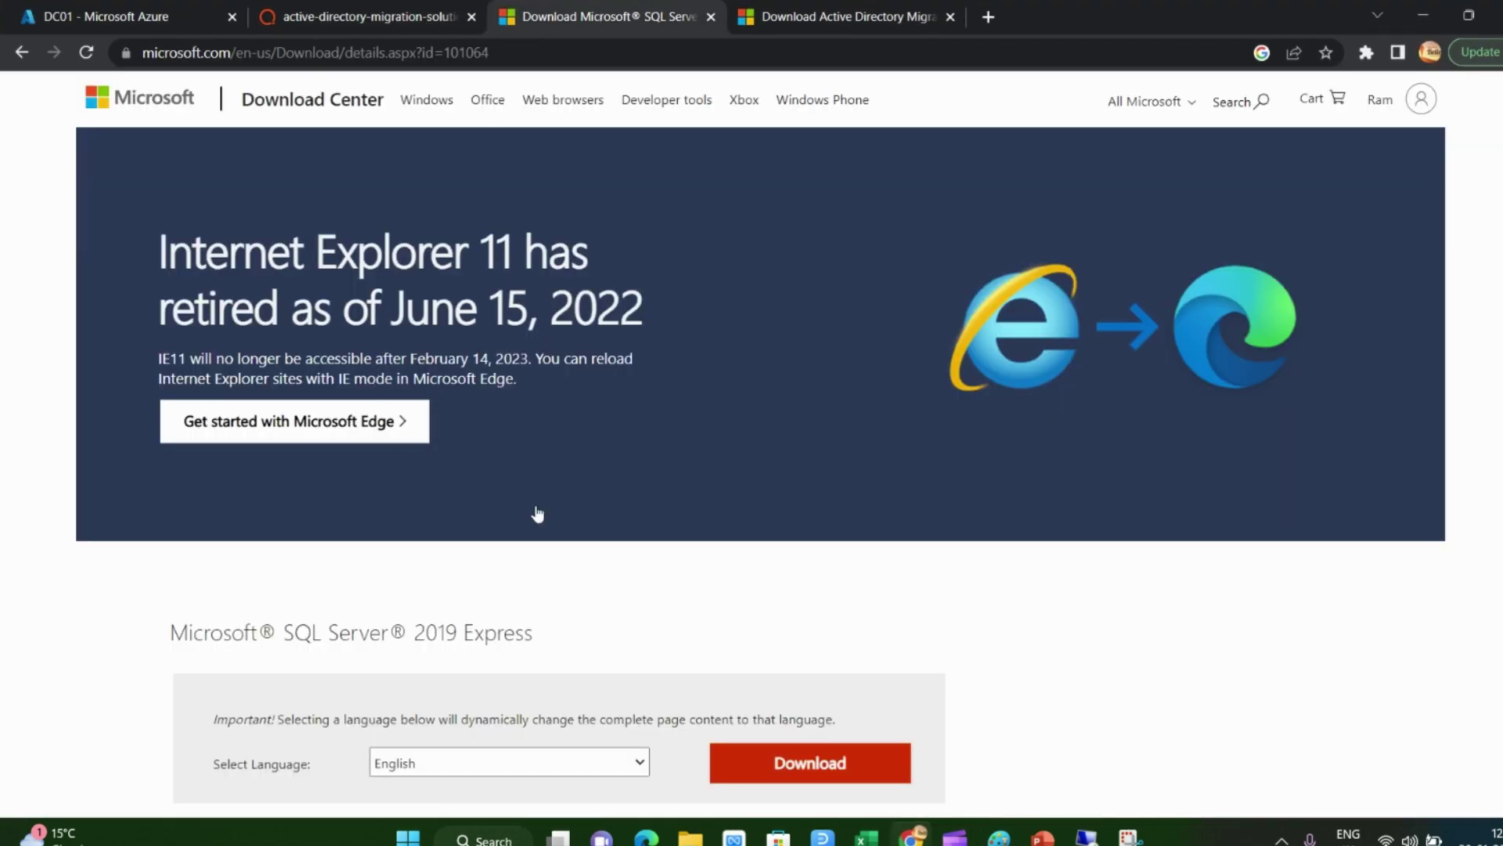
{"action": "scroll", "coordinate": [423, 514], "scroll_direction": "down", "scroll_amount": 5}
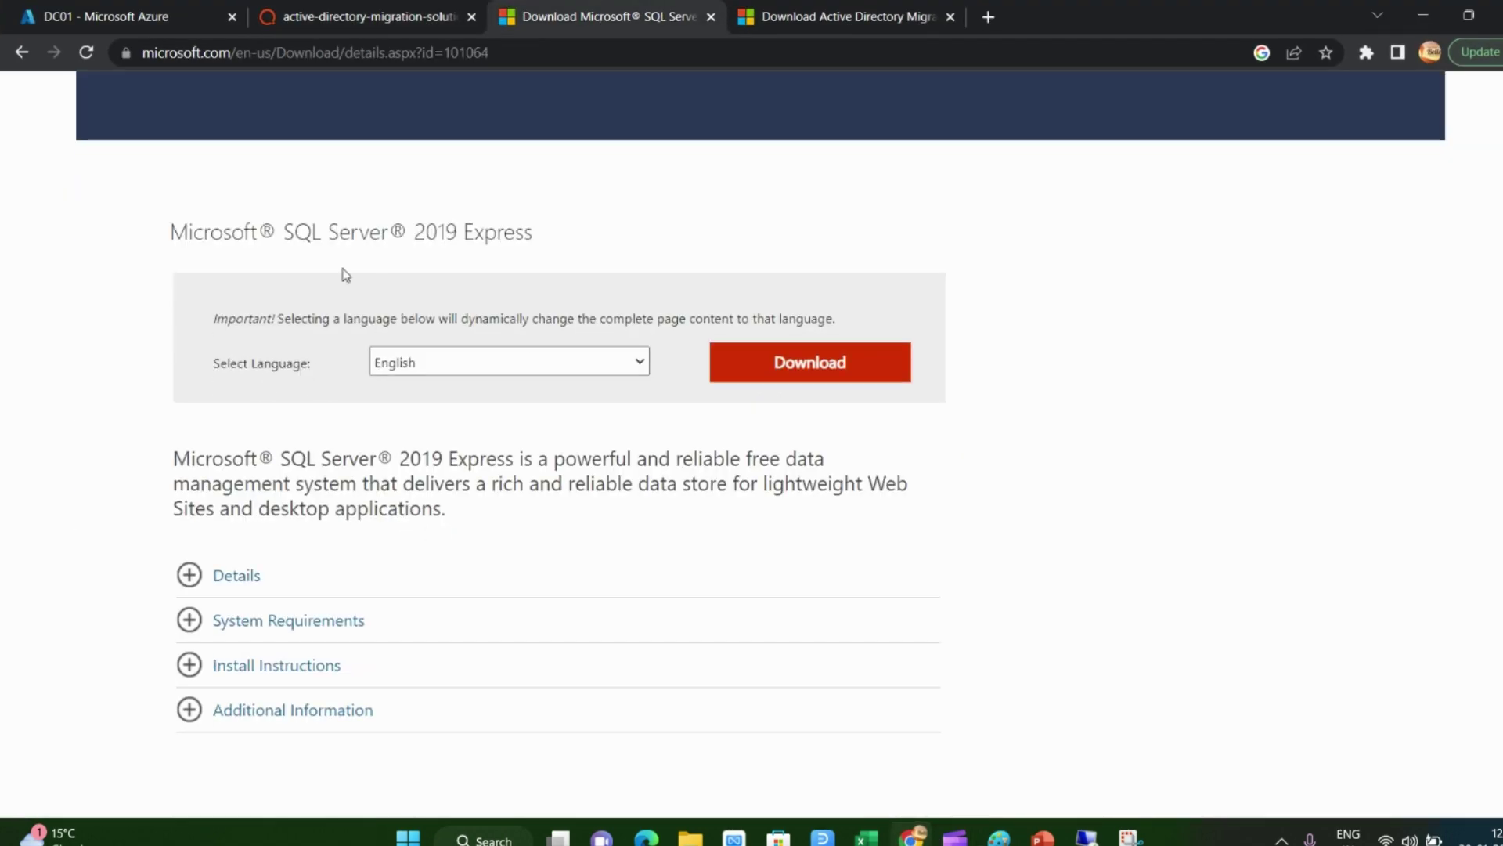
{"action": "left_click_drag", "start_coordinate": [194, 235], "coordinate": [506, 233]}
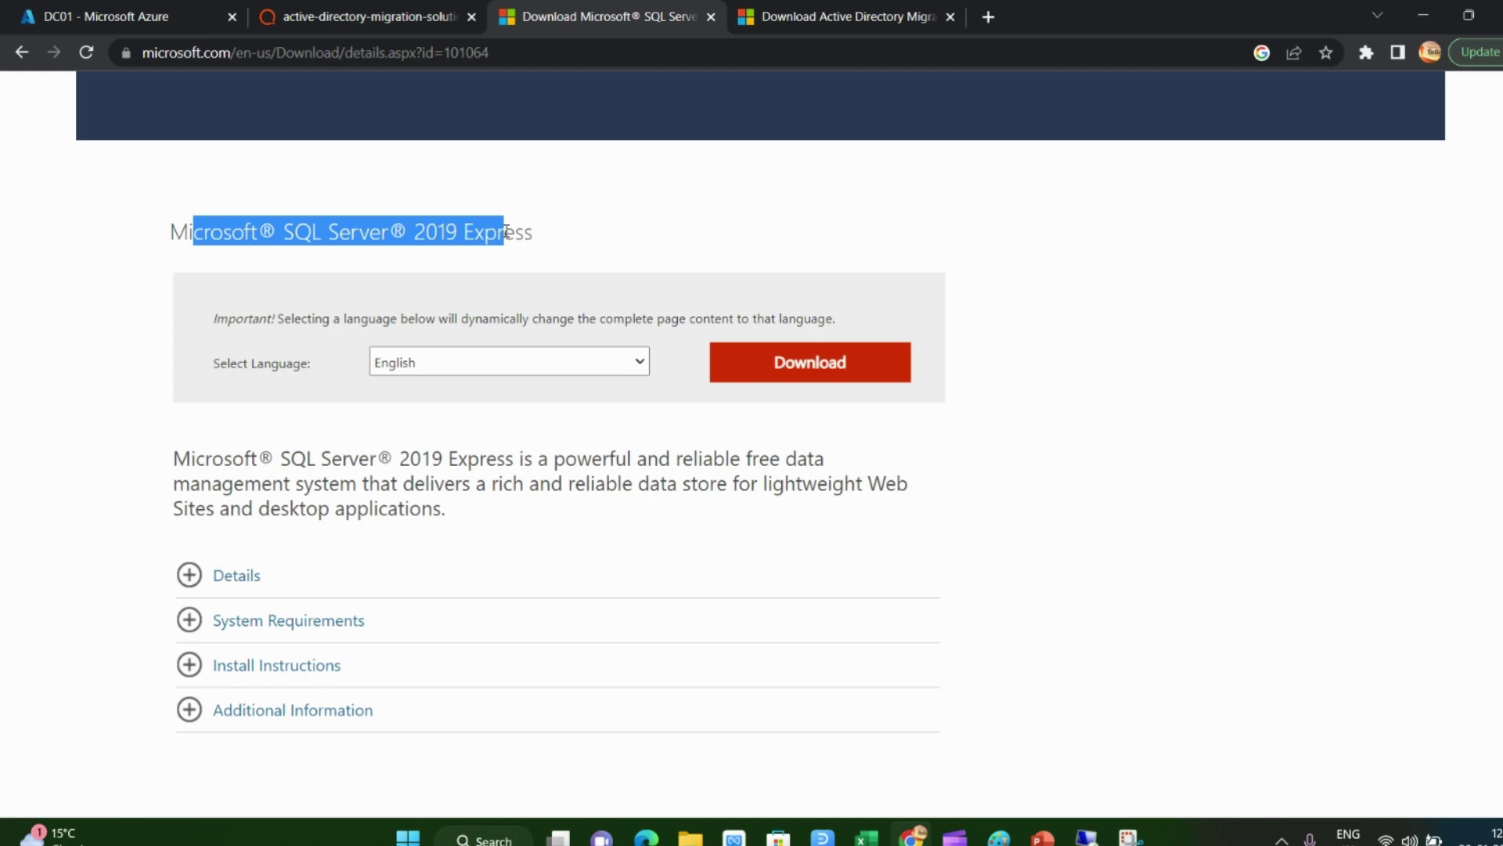
{"action": "left_click", "coordinate": [516, 50]}
{"action": "left_click", "coordinate": [861, 8]}
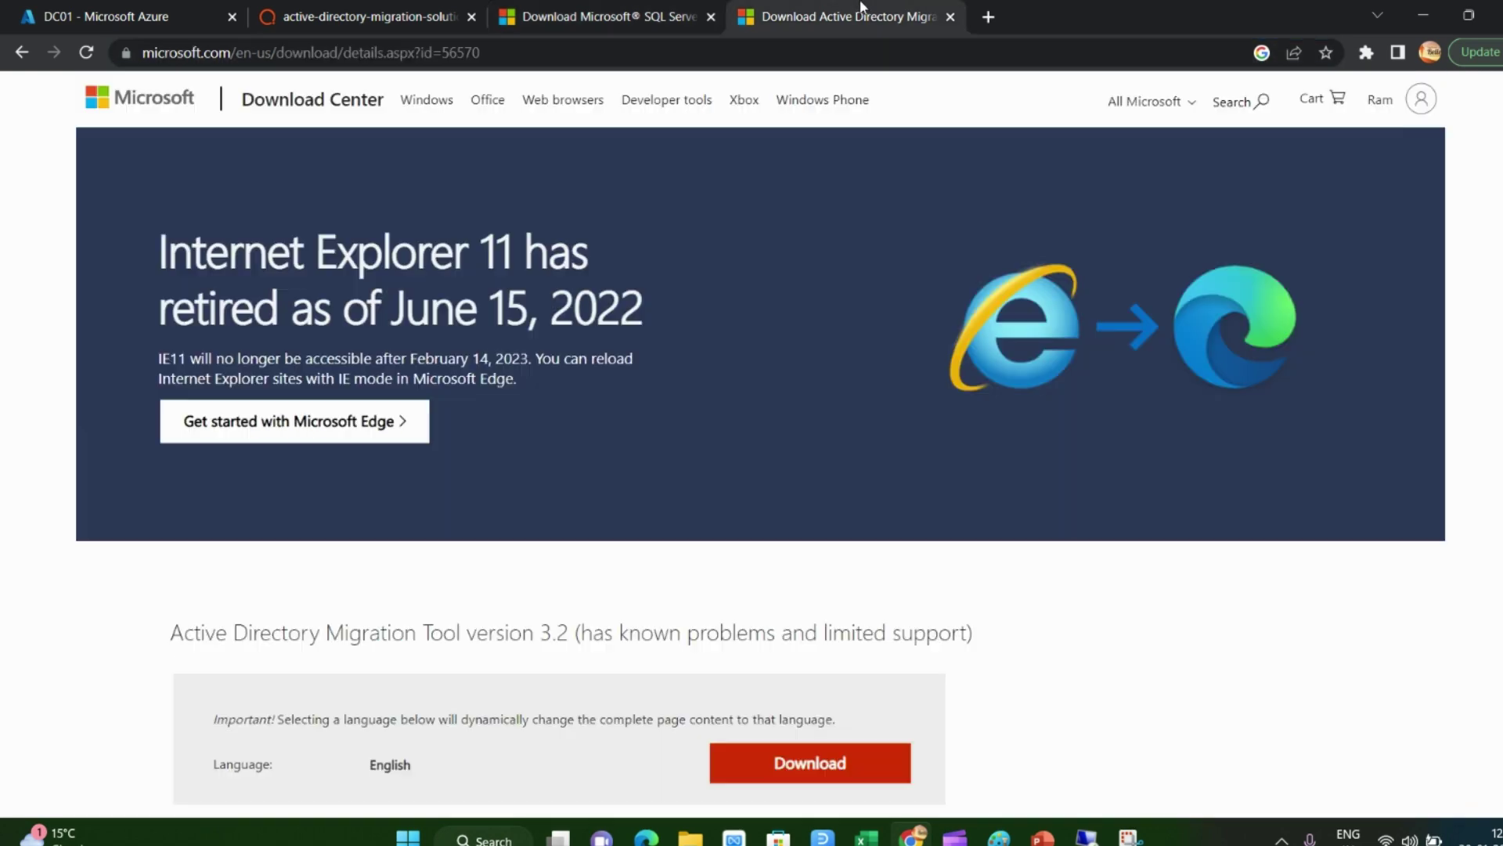
{"action": "scroll", "coordinate": [589, 424], "scroll_direction": "down", "scroll_amount": 5}
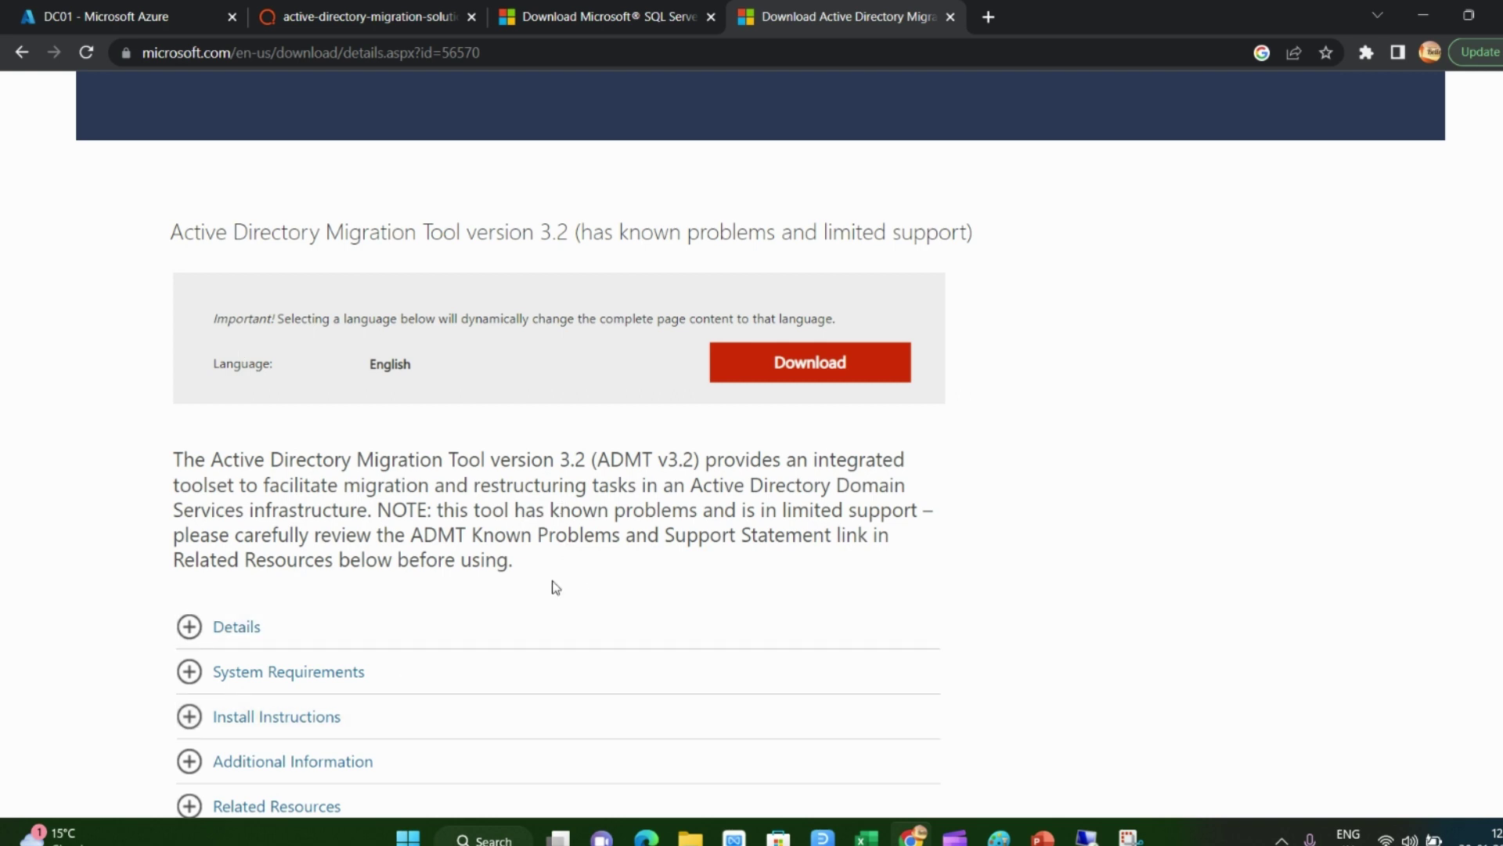
Switch to the DC01 remote desktop, launch the SQL2019-SSEI-Expr.exe installer and choose the Download Media installation type
{"action": "mouse_move", "coordinate": [1087, 834]}
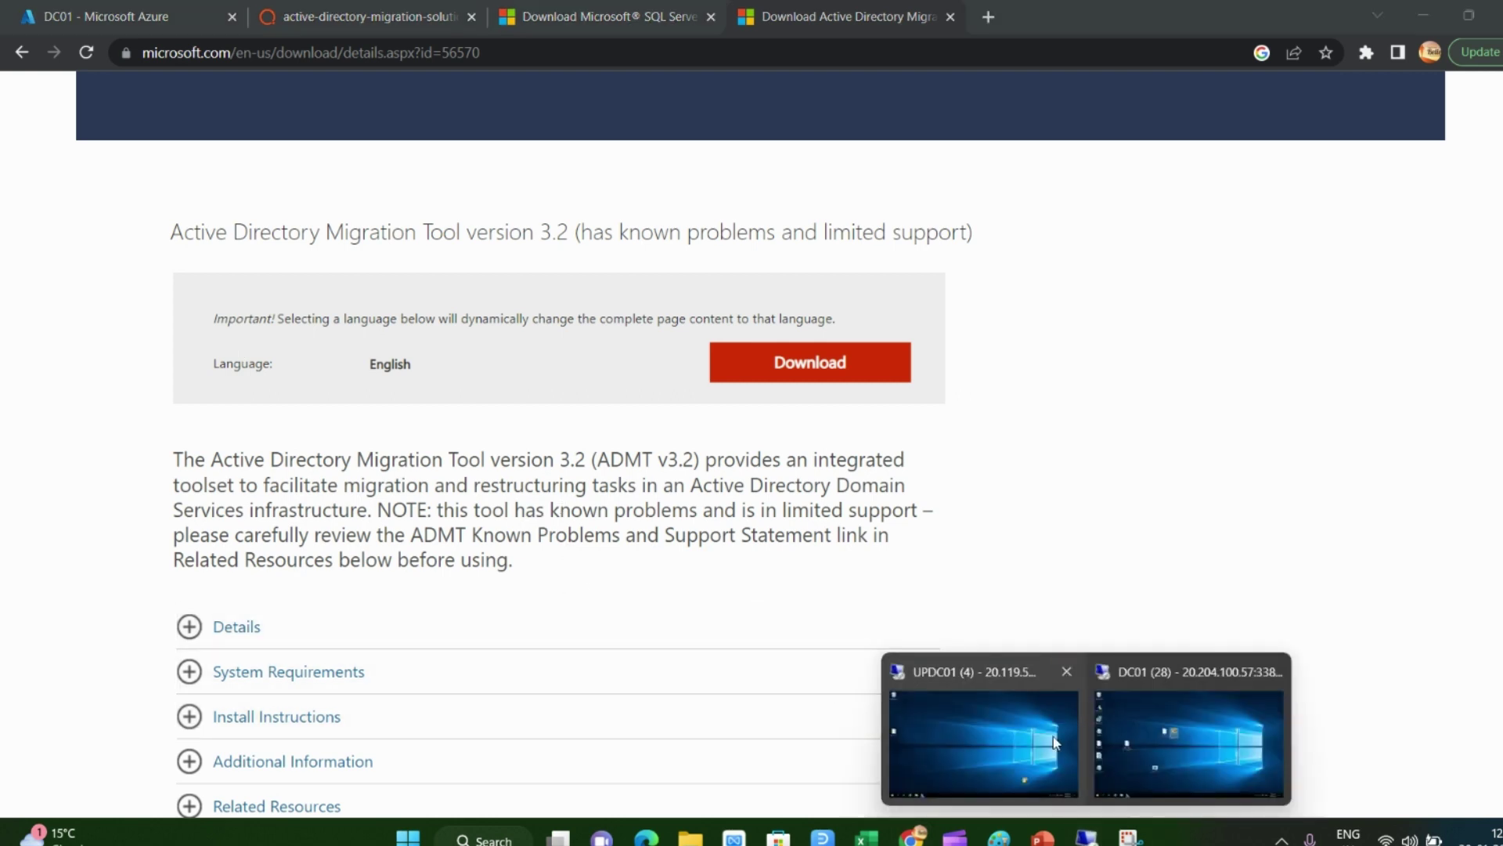
{"action": "left_click", "coordinate": [1170, 721]}
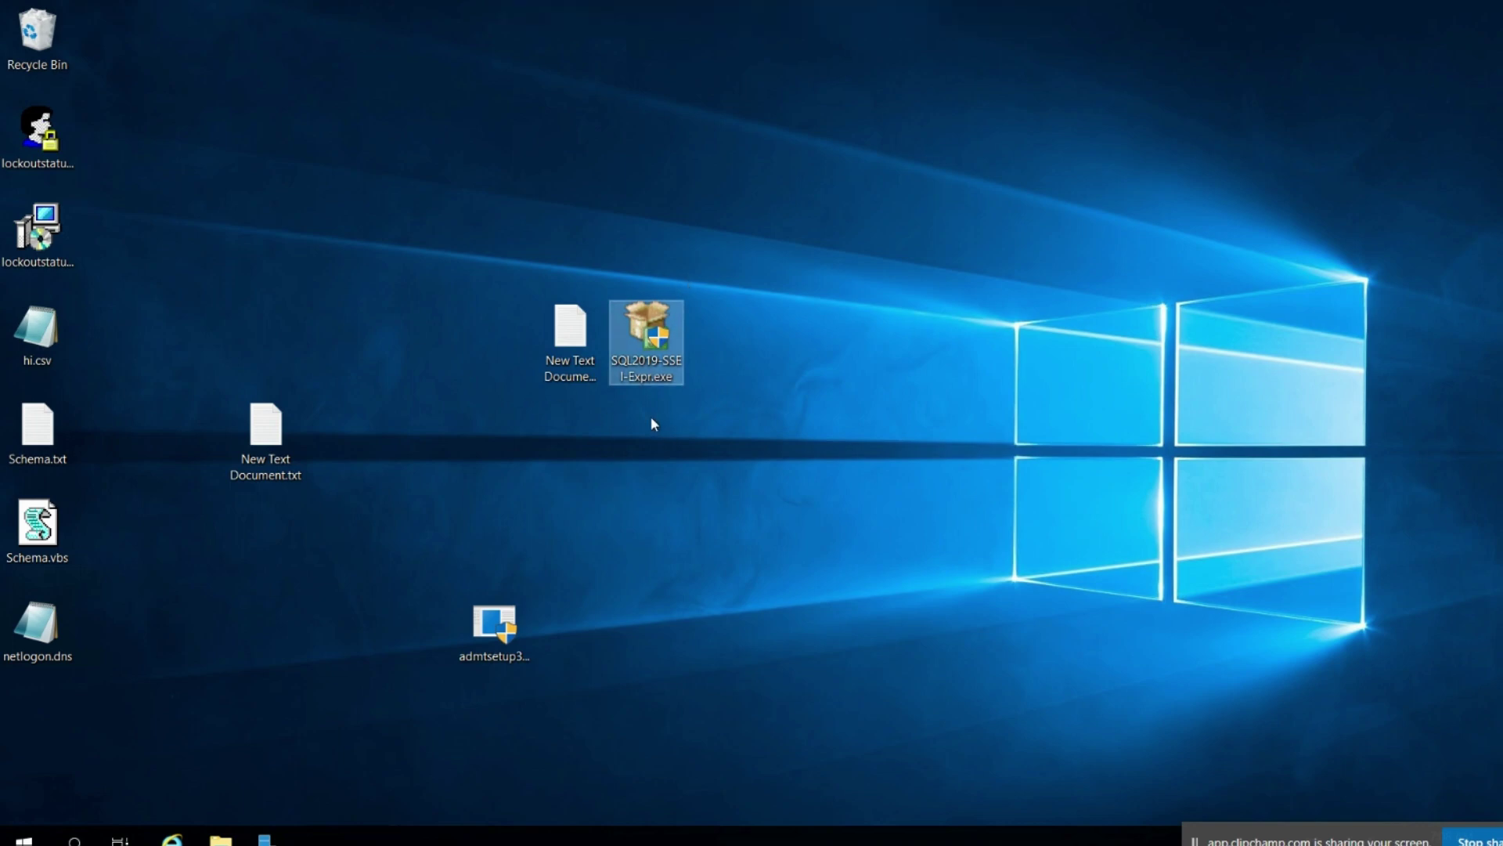
{"action": "double_click", "coordinate": [654, 338]}
{"action": "left_click", "coordinate": [680, 558]}
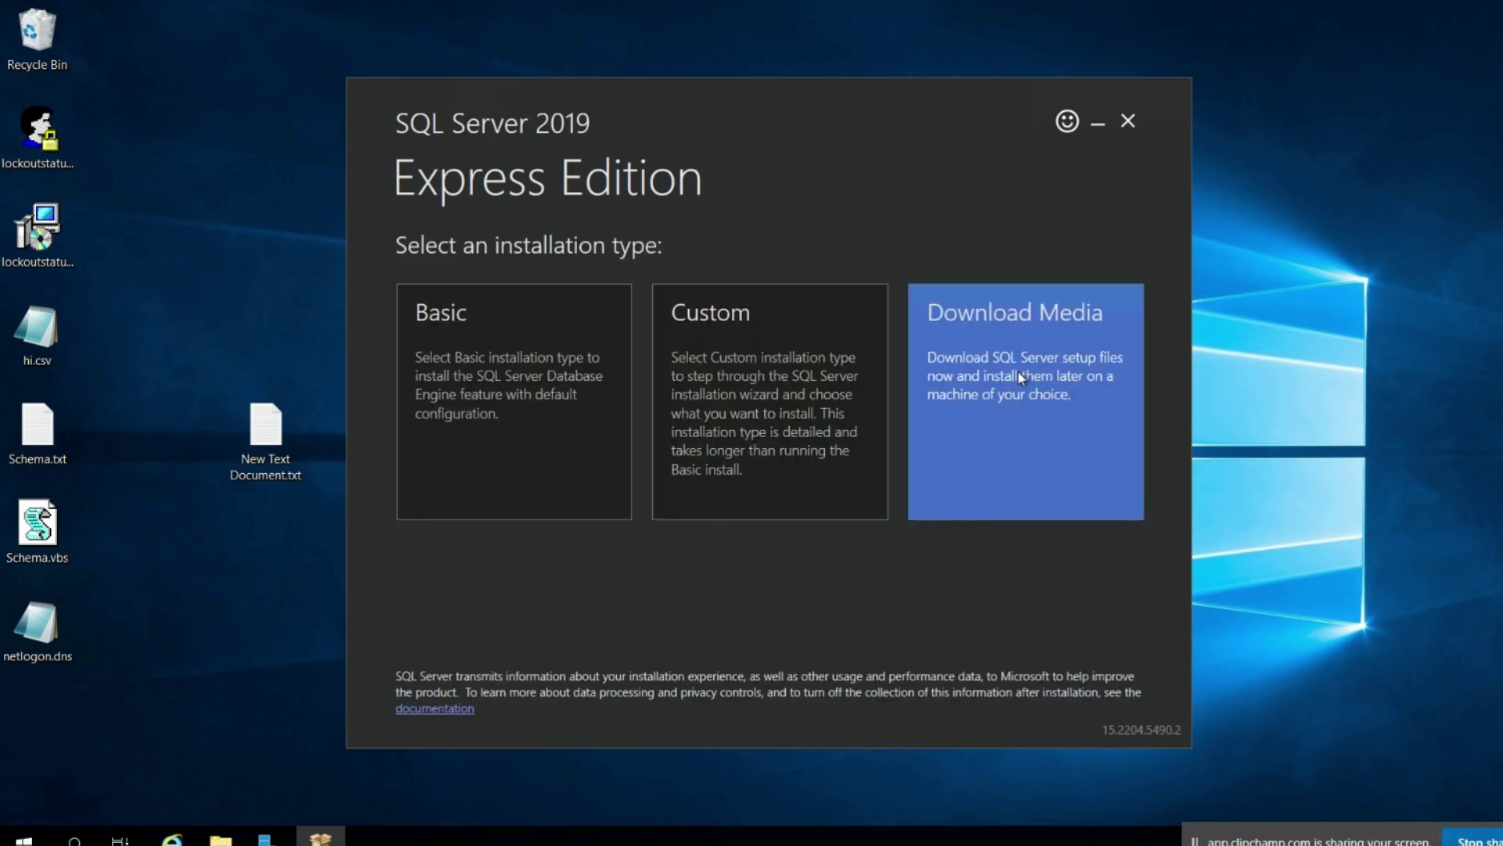
{"action": "left_click", "coordinate": [1018, 373]}
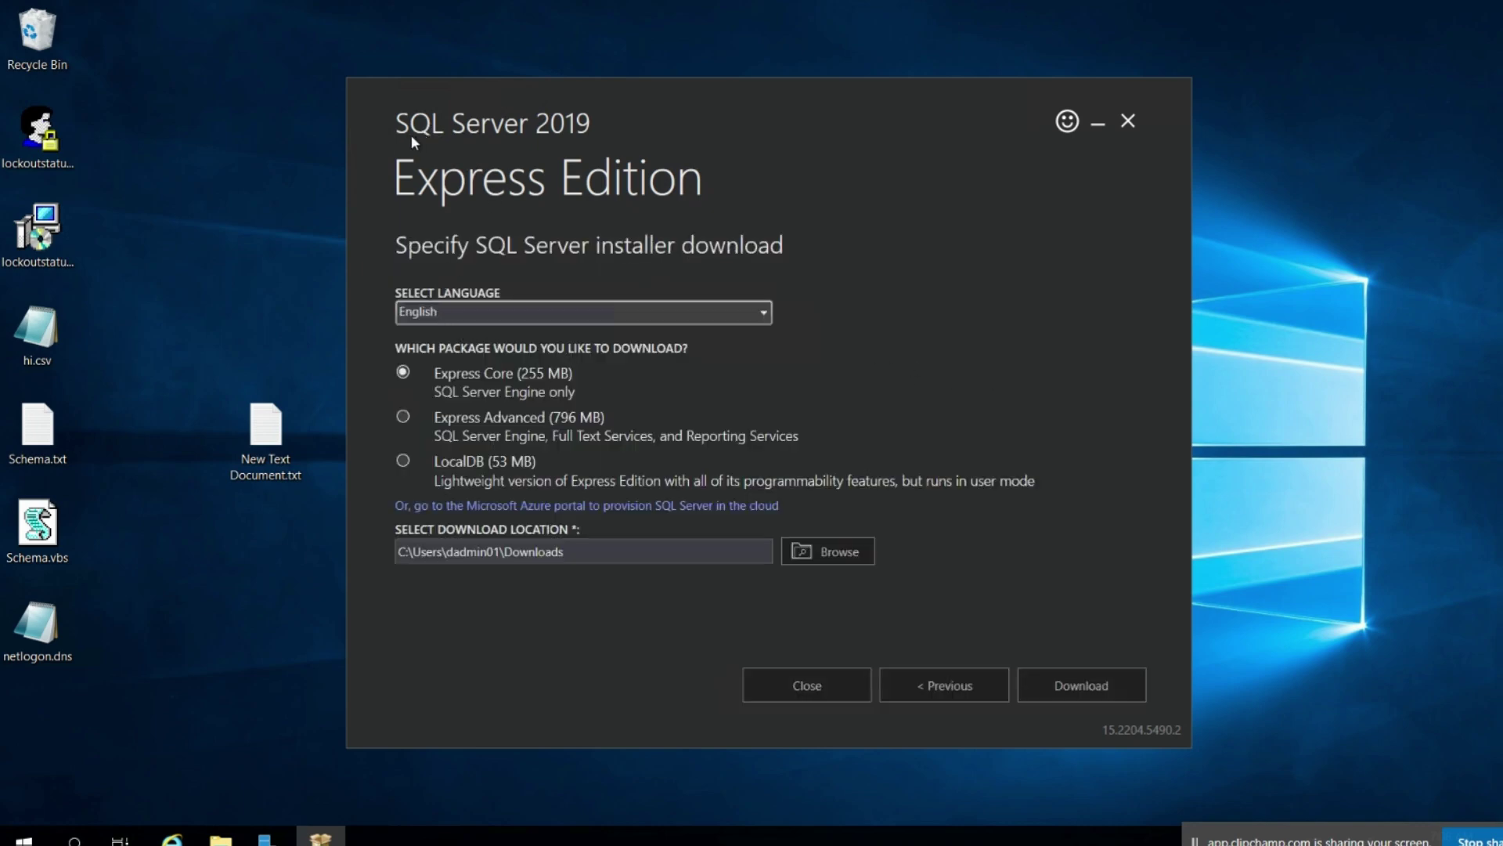
Review the Active Directory Migration Tool 3.2 and SQL Server 2019 Express download pages in Chrome, and return to the DC01 remote desktop
{"action": "left_click_drag", "start_coordinate": [412, 134], "coordinate": [485, 139]}
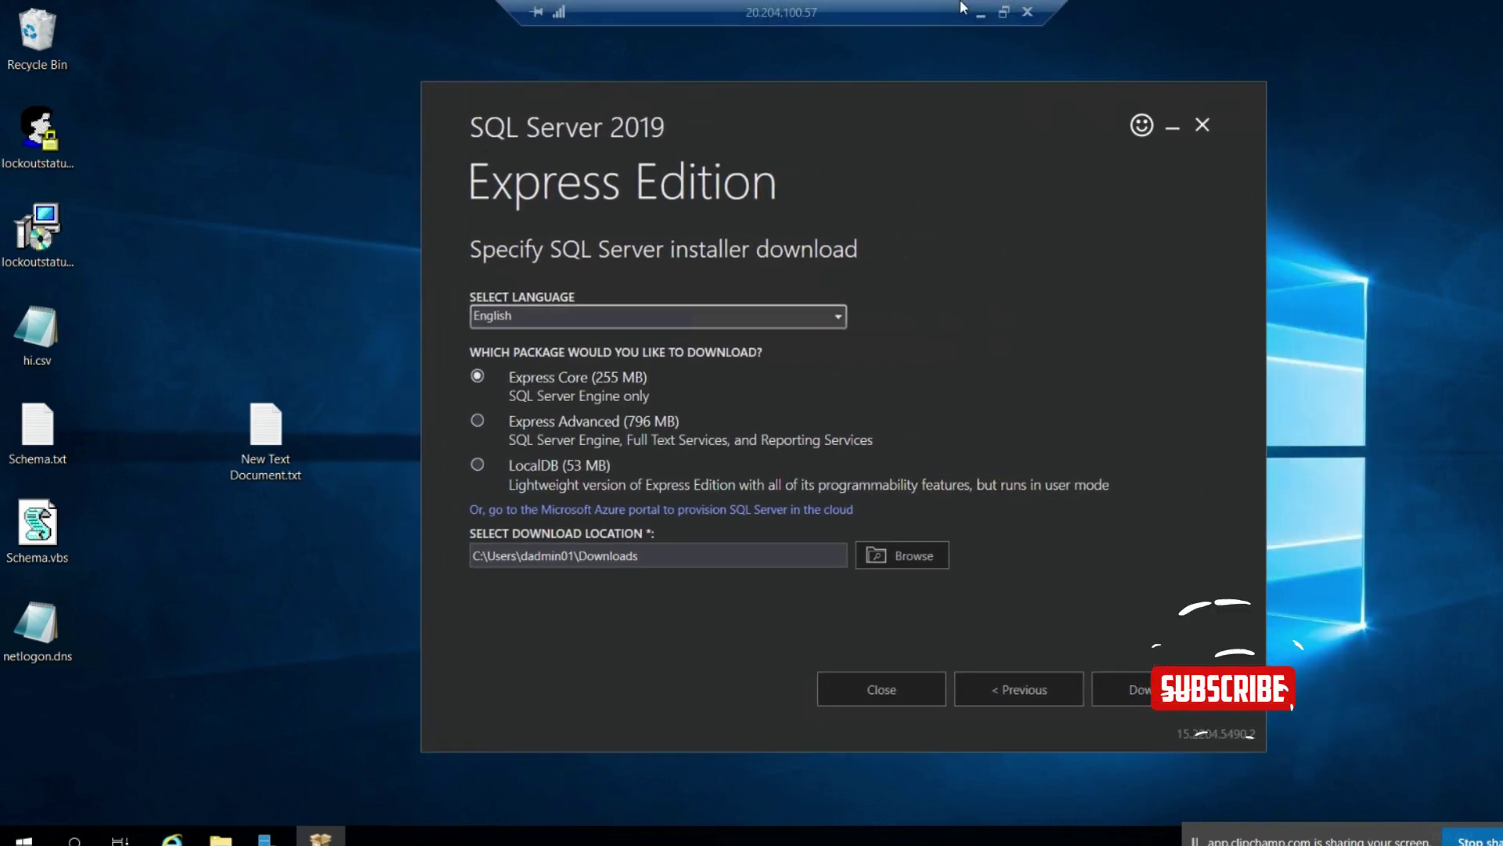
{"action": "left_click", "coordinate": [980, 11]}
{"action": "scroll", "coordinate": [496, 463], "scroll_direction": "up", "scroll_amount": 4}
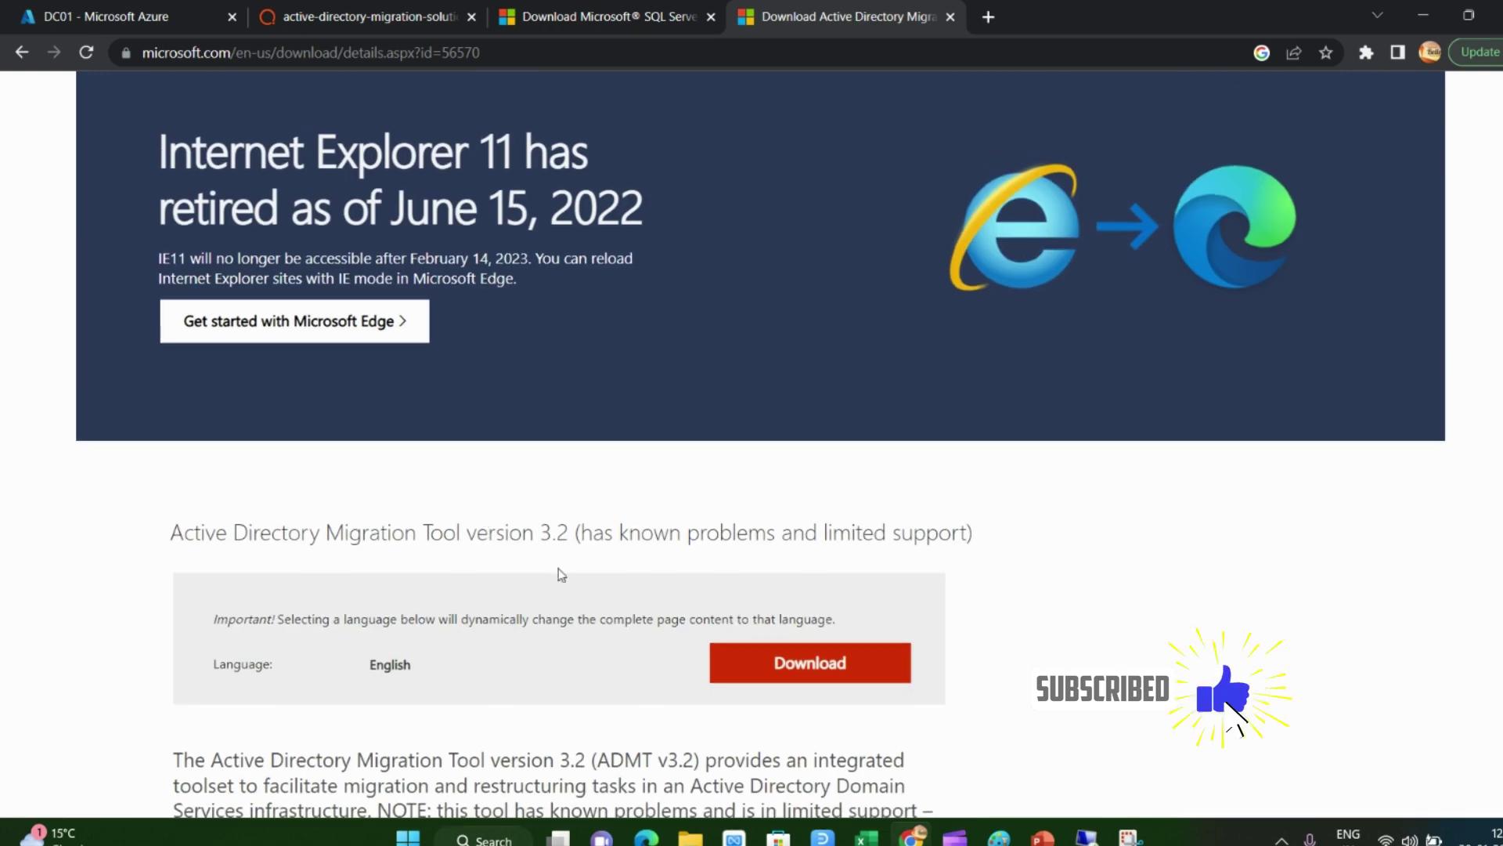
{"action": "left_click_drag", "start_coordinate": [227, 619], "coordinate": [447, 619]}
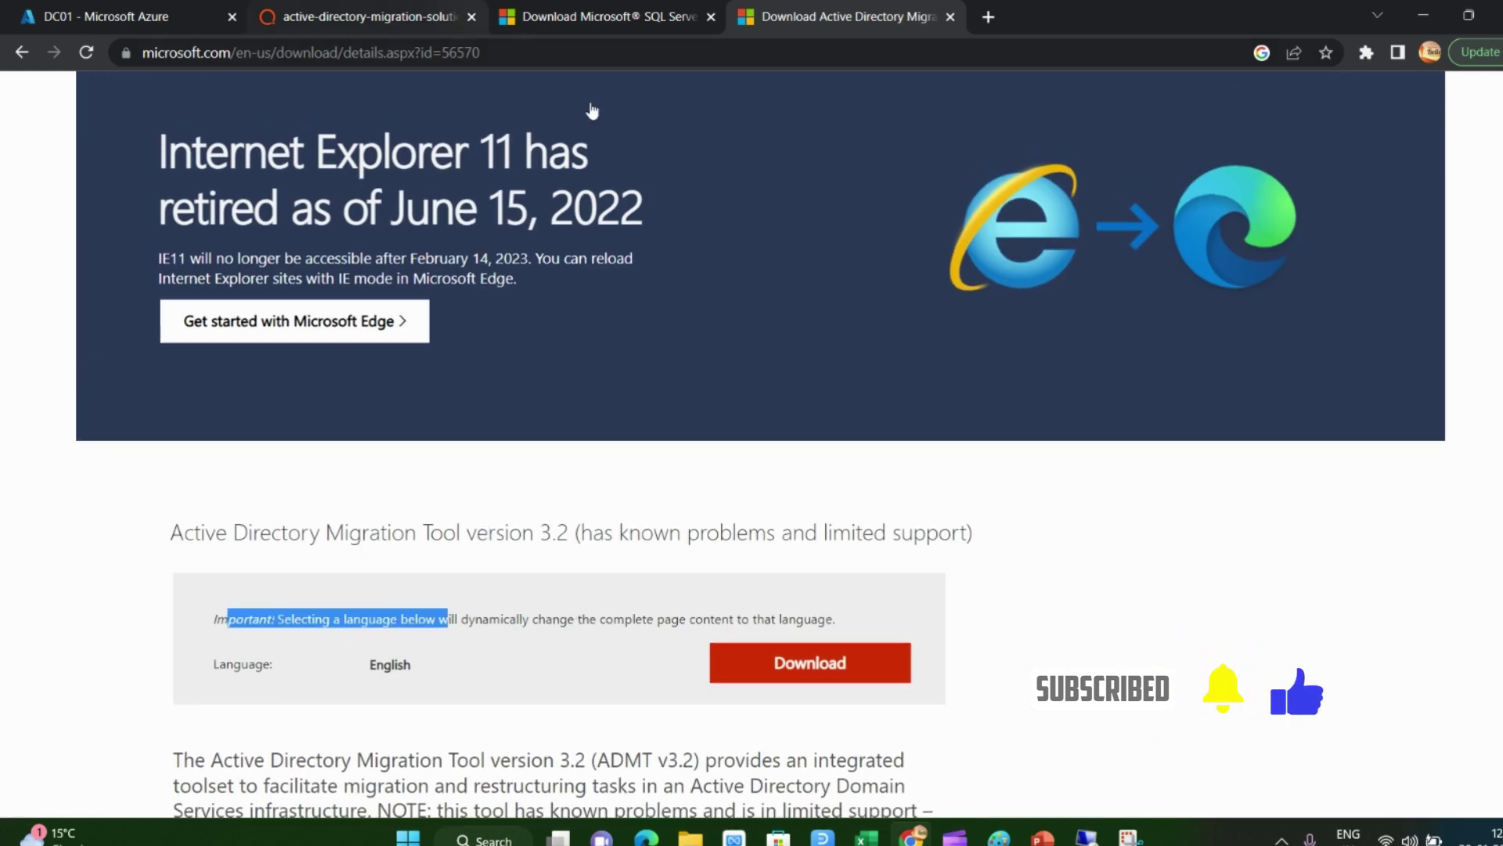
{"action": "left_click", "coordinate": [562, 20]}
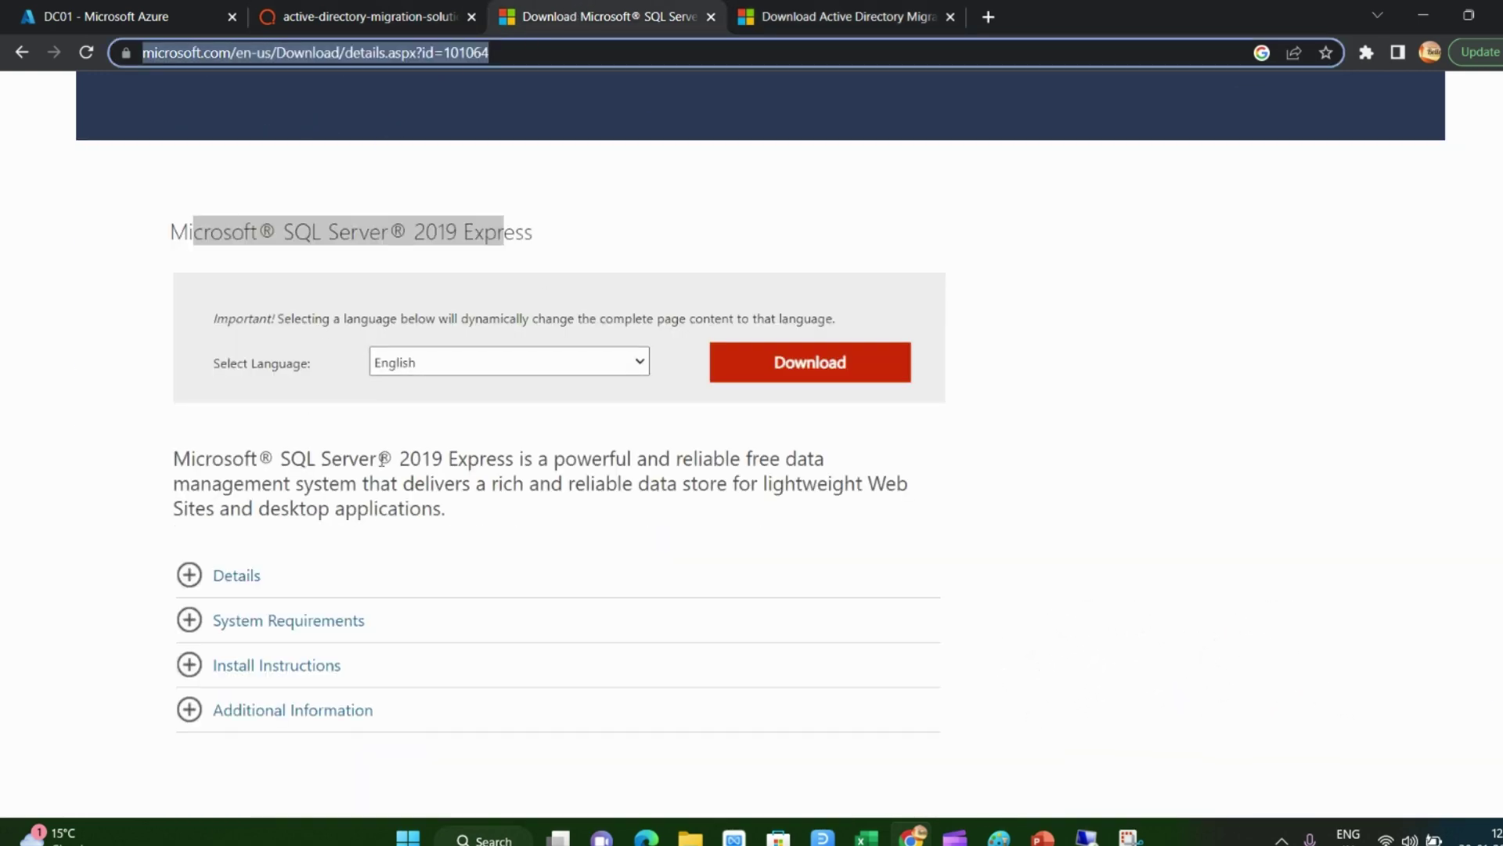
{"action": "left_click", "coordinate": [348, 467]}
{"action": "left_click_drag", "start_coordinate": [348, 467], "coordinate": [778, 479]}
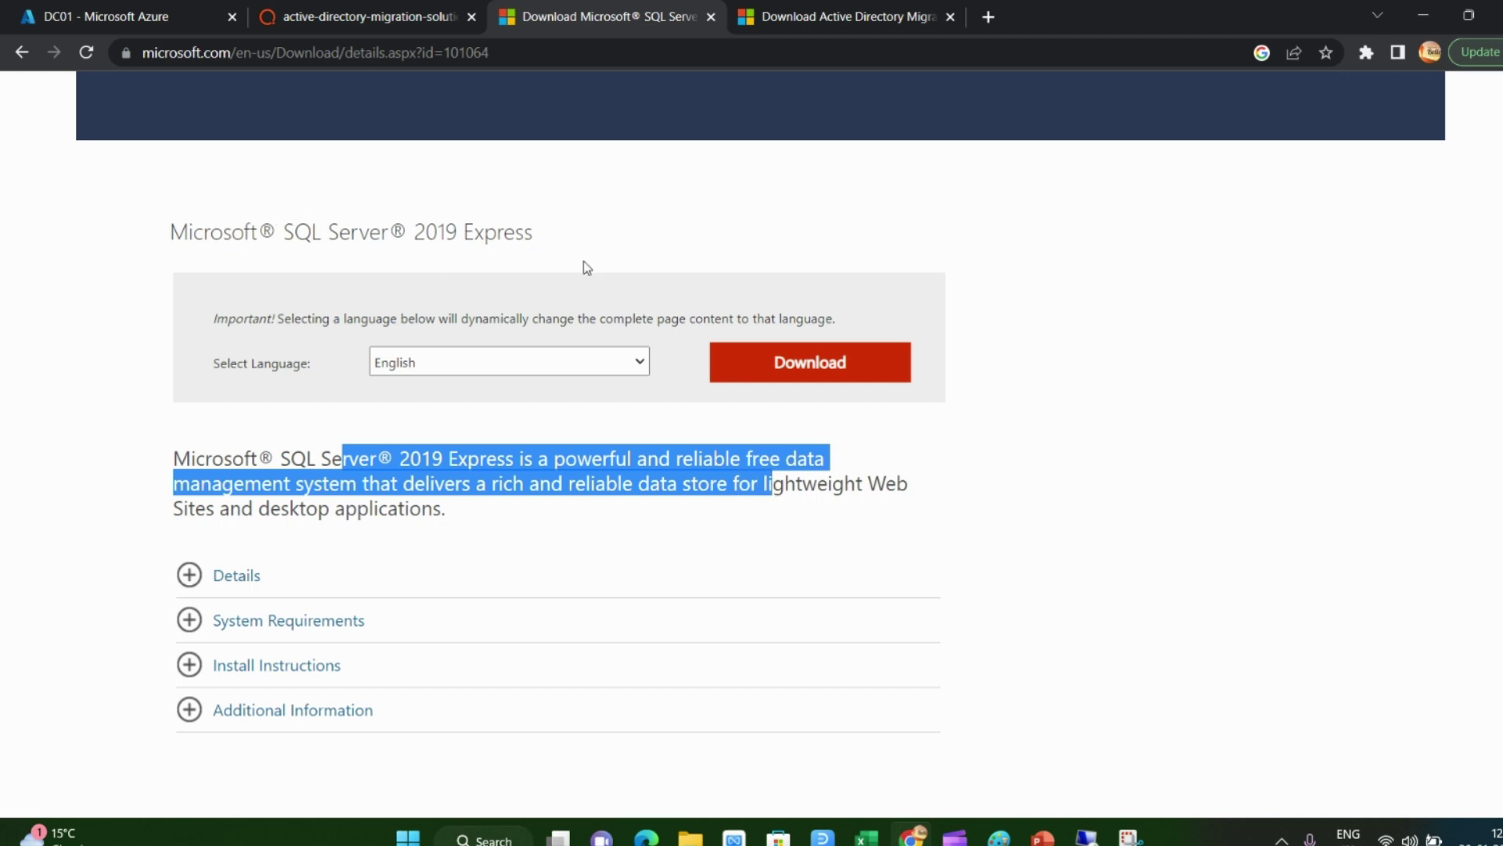
{"action": "left_click", "coordinate": [1087, 836]}
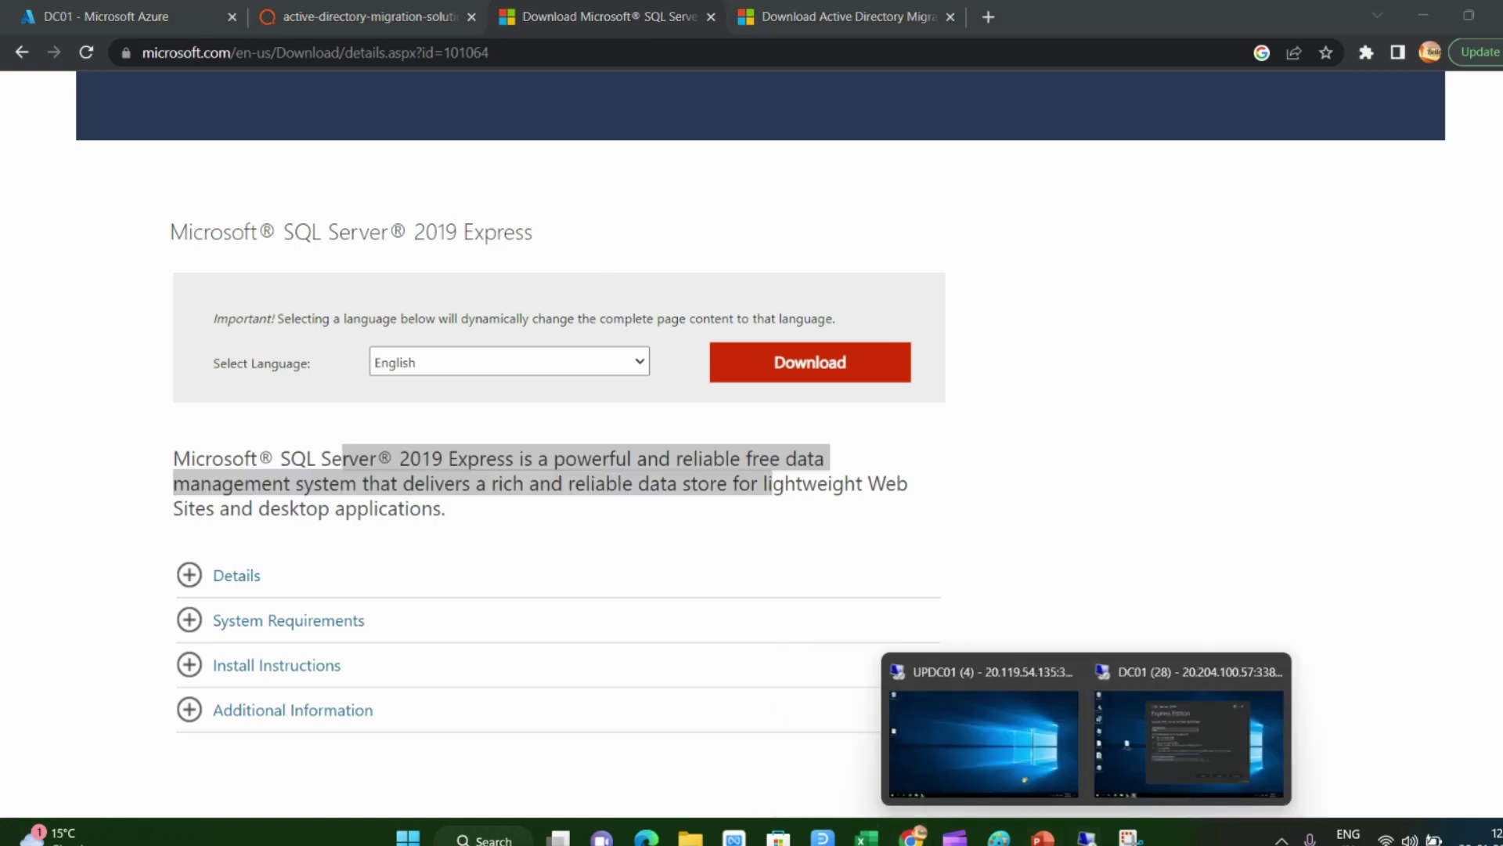
{"action": "left_click", "coordinate": [1172, 736]}
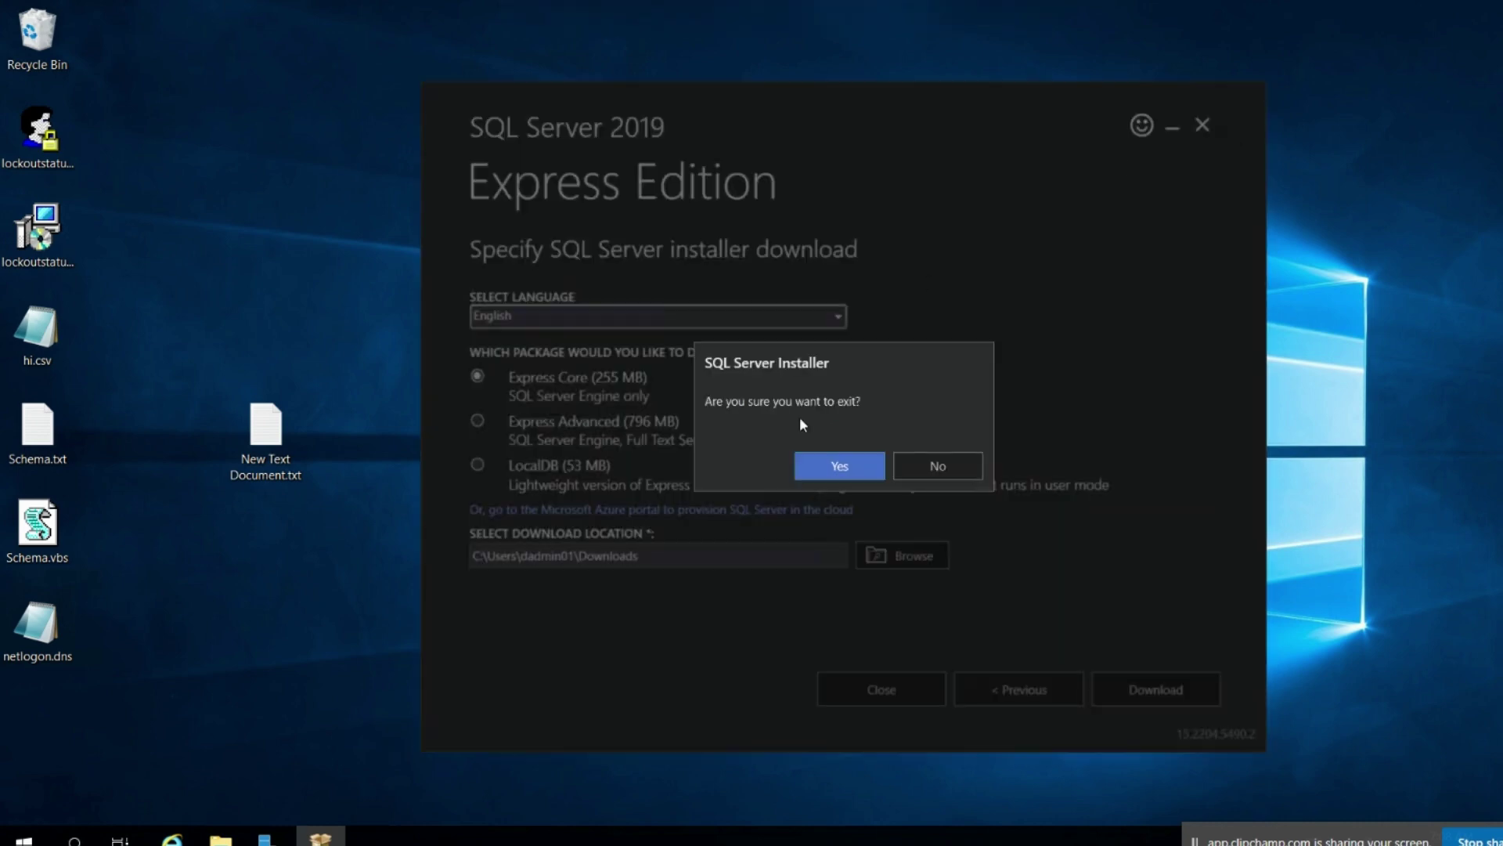
Exit the SQL Server download wizard and run SETUP.EXE from the SQLEXPR_x64_ENU folder in Downloads, allowing it to make changes
{"action": "left_click", "coordinate": [818, 468]}
{"action": "left_click", "coordinate": [221, 838]}
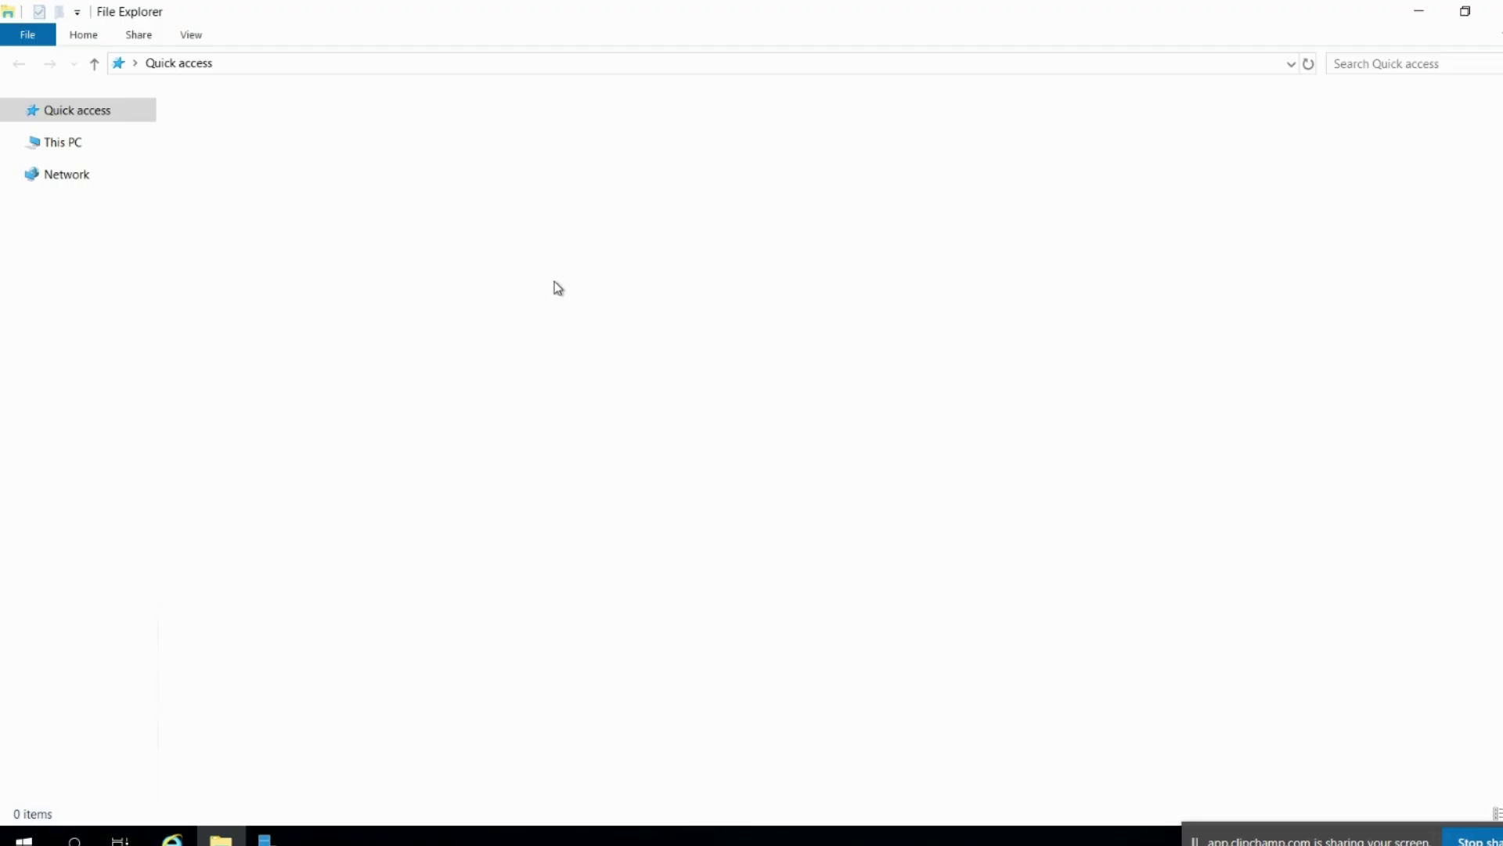
{"action": "left_click", "coordinate": [83, 160]}
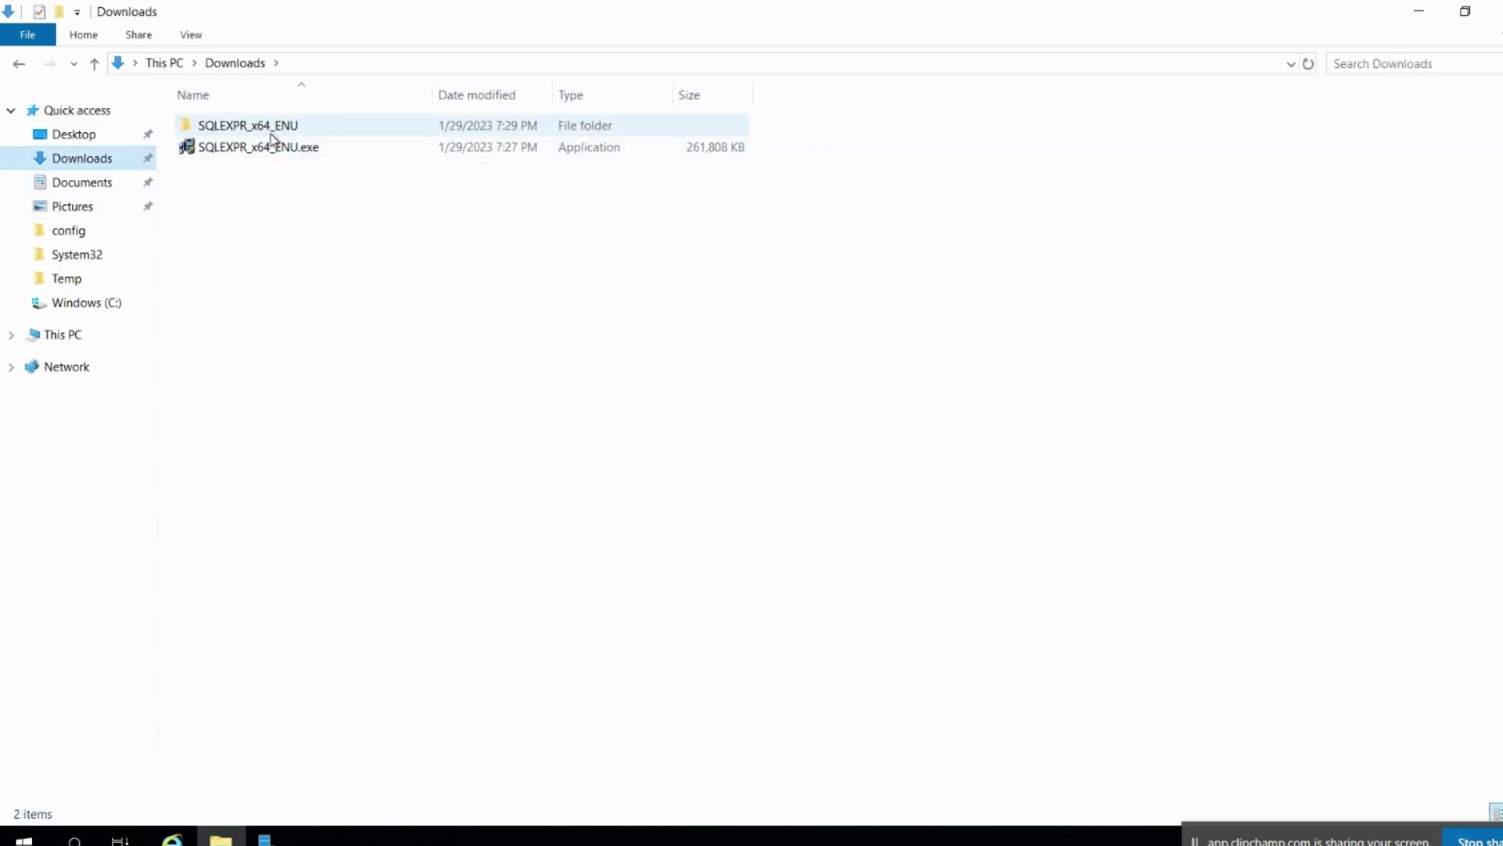
{"action": "double_click", "coordinate": [294, 130]}
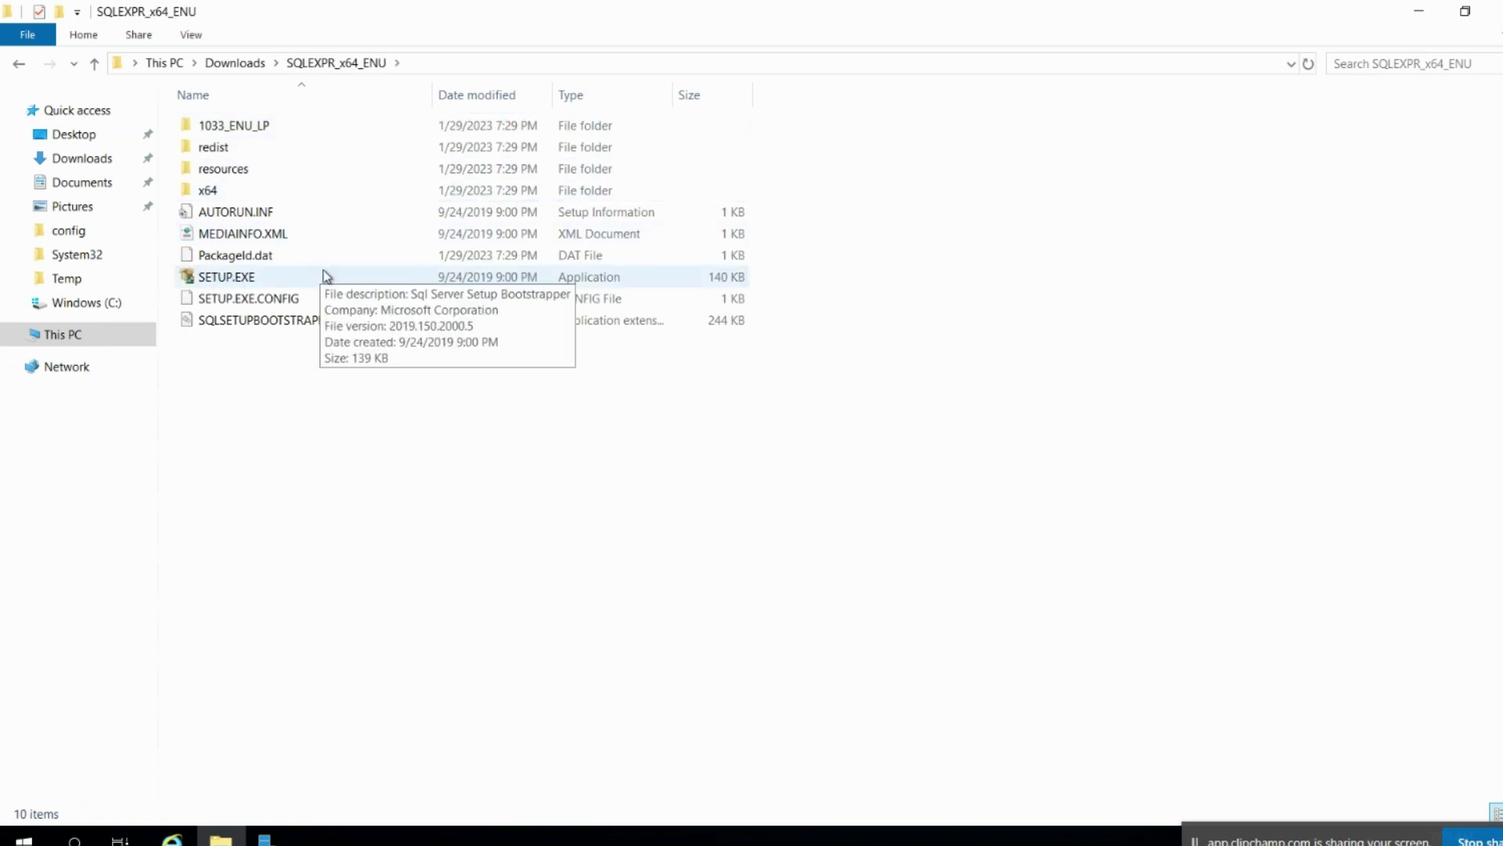
{"action": "double_click", "coordinate": [327, 277]}
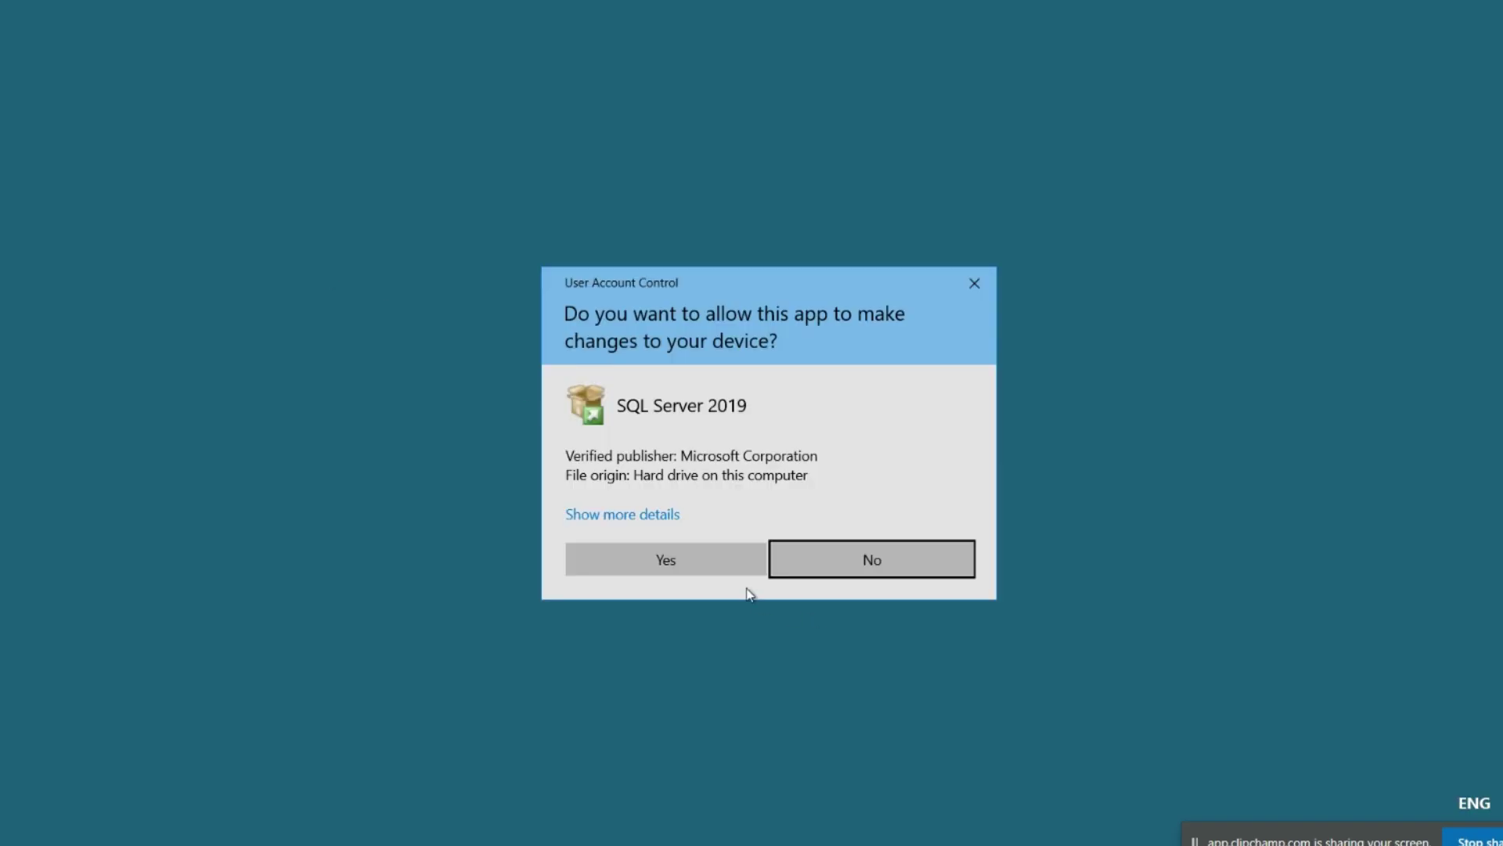
{"action": "left_click", "coordinate": [742, 561]}
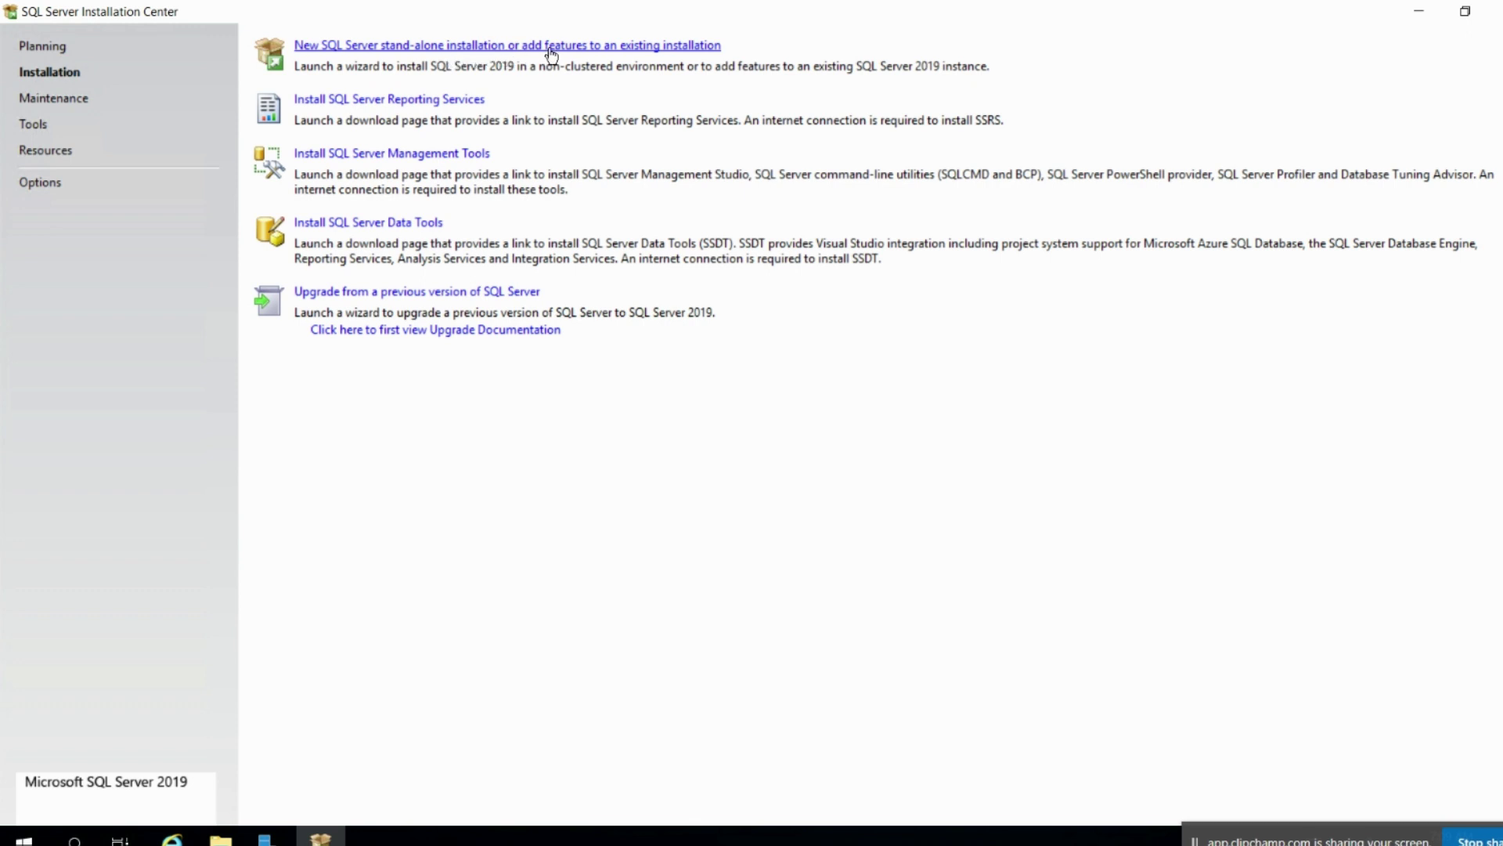
Start a new stand-alone SQL Server installation, accept the license terms and proceed through the rule checks without enabling Microsoft Update
{"action": "left_click", "coordinate": [632, 45]}
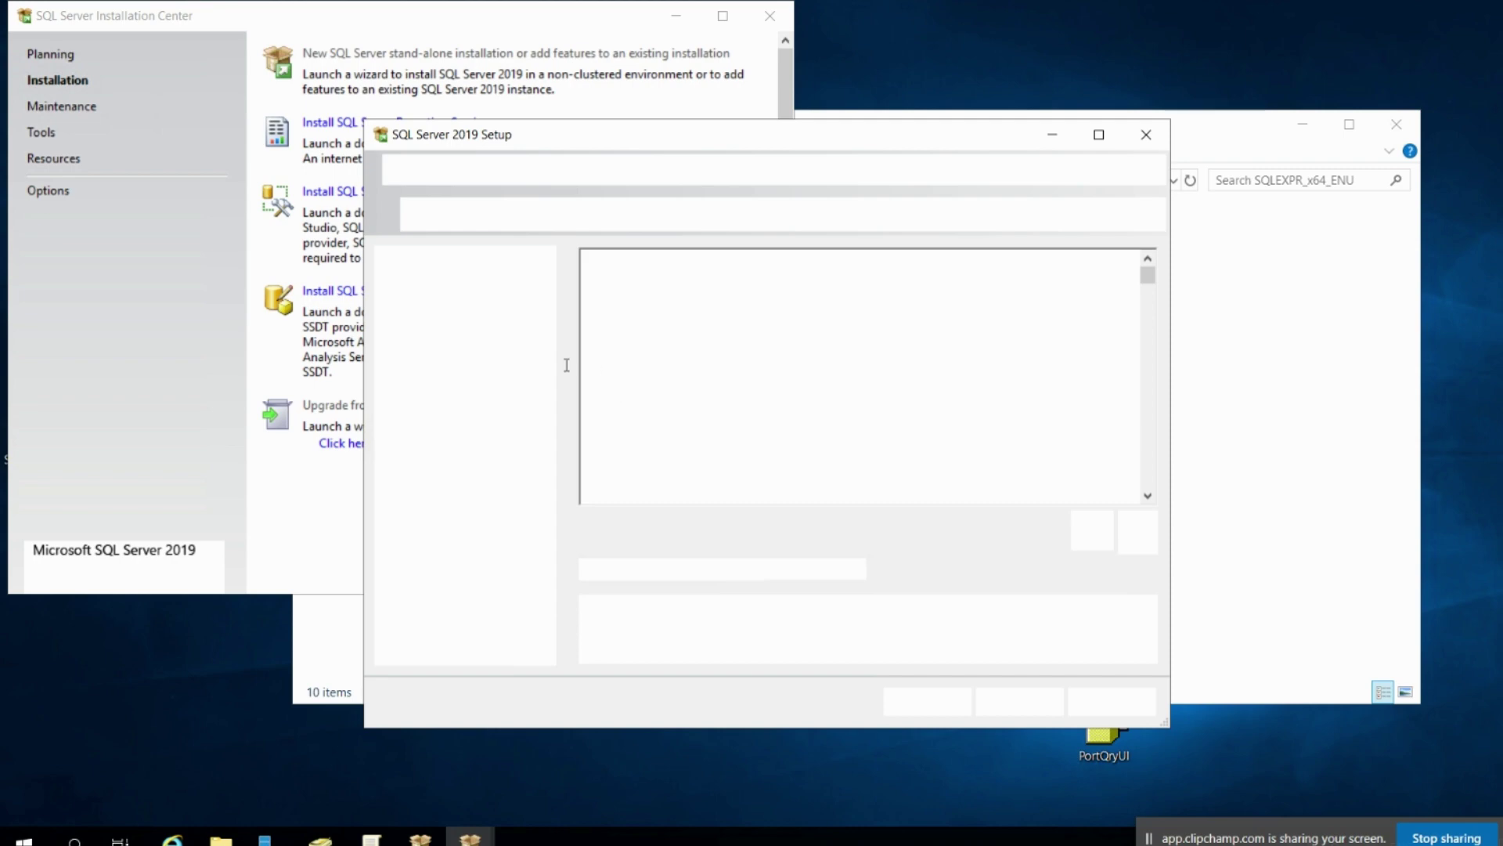
{"action": "left_click", "coordinate": [610, 572]}
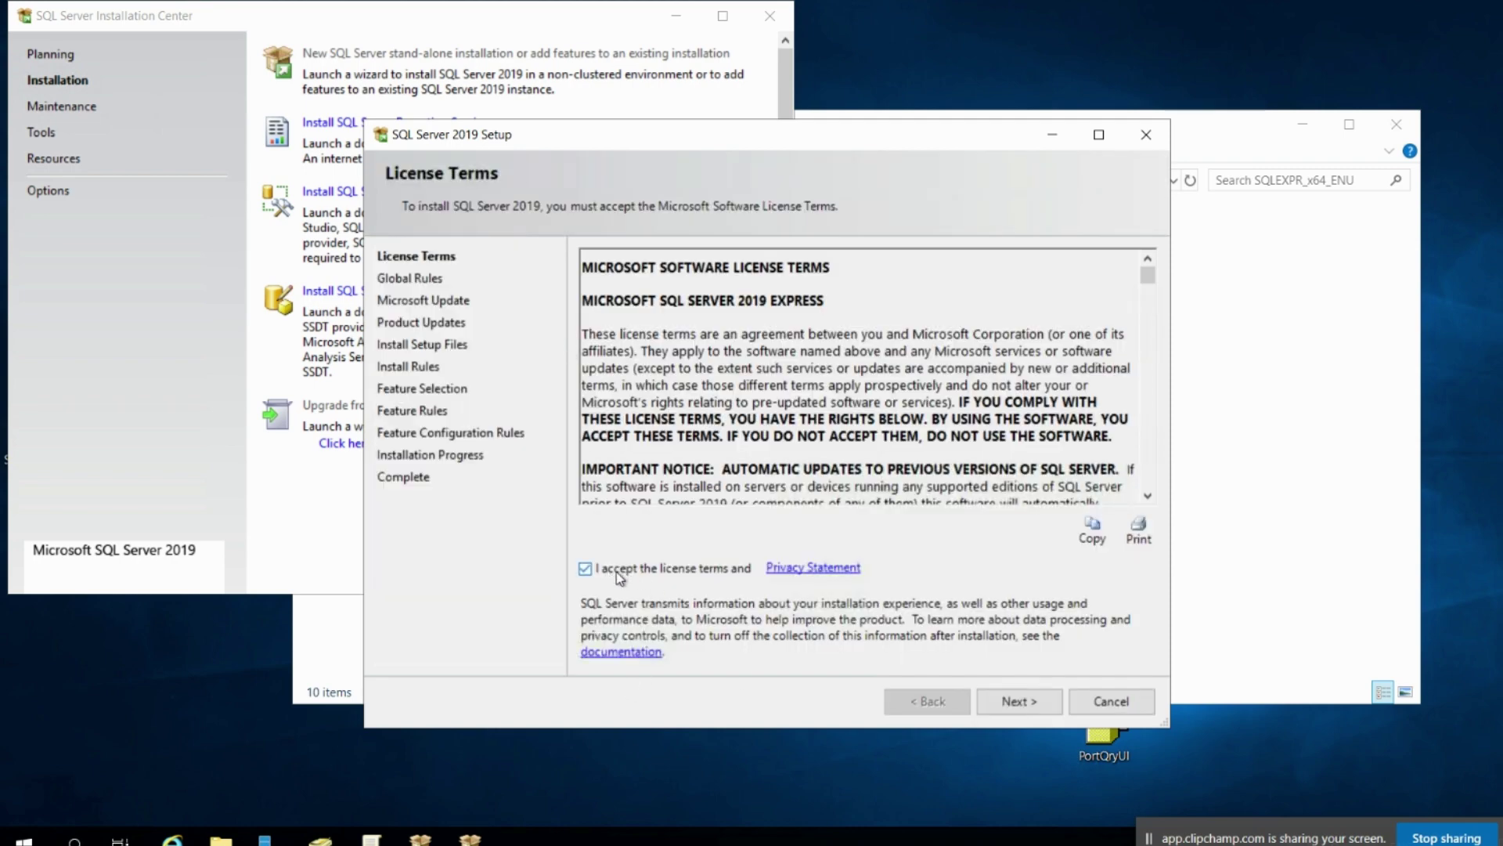
{"action": "left_click", "coordinate": [1023, 702]}
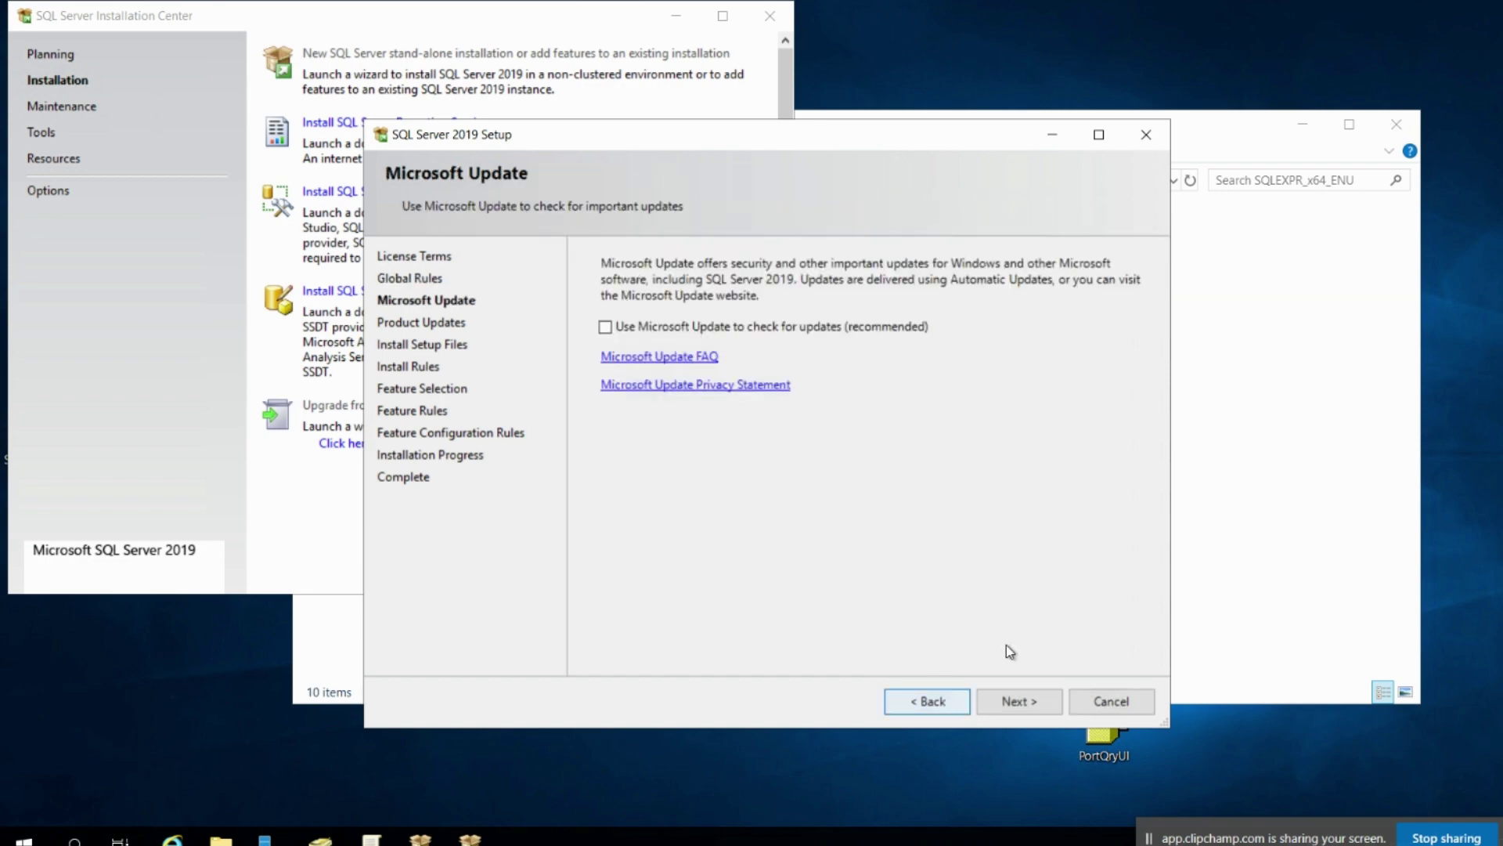
{"action": "left_click", "coordinate": [1035, 703]}
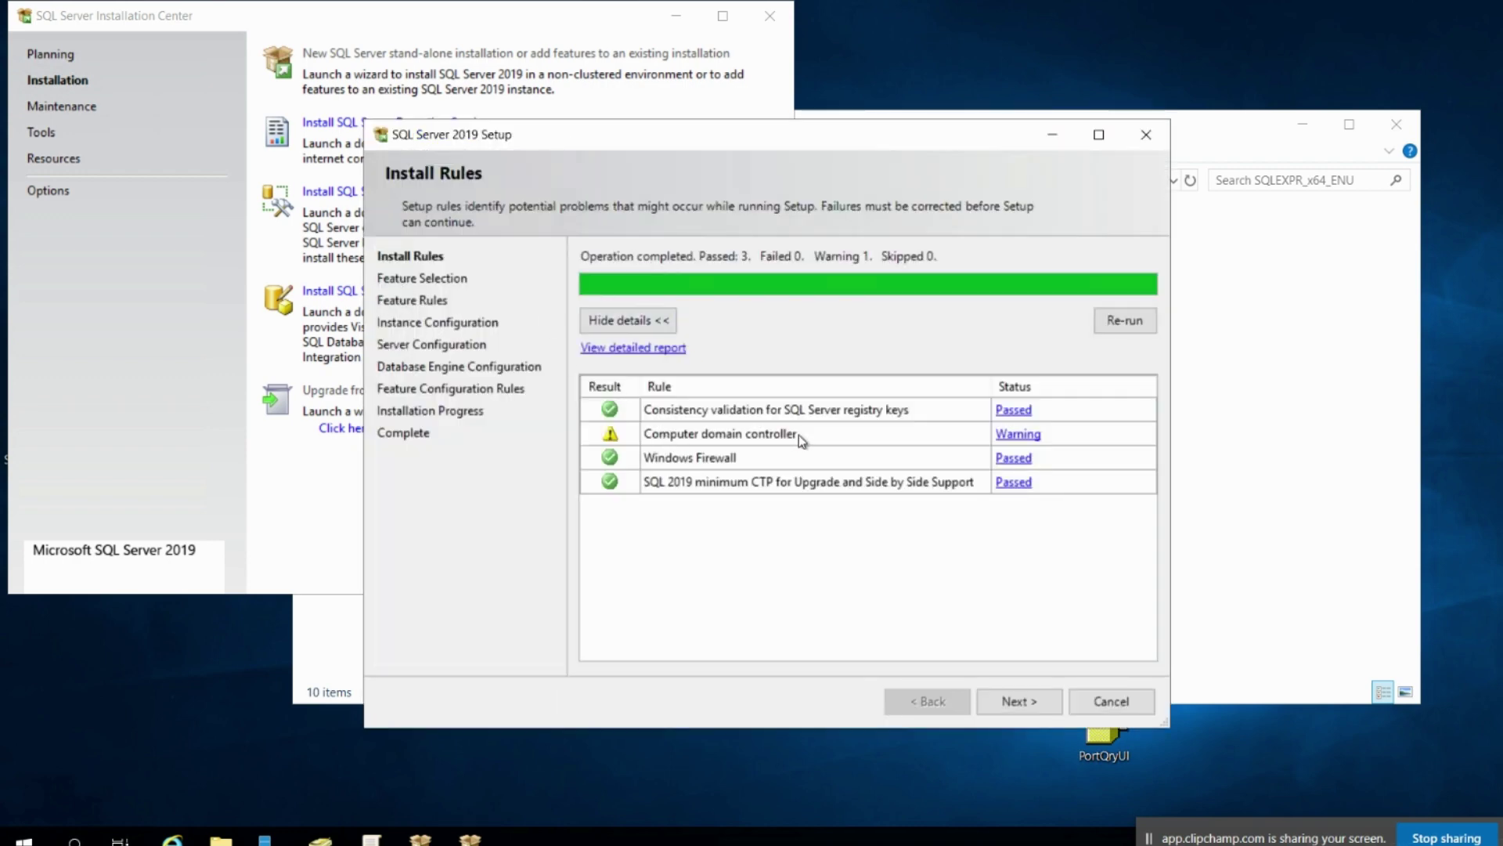
{"action": "left_click", "coordinate": [1014, 699]}
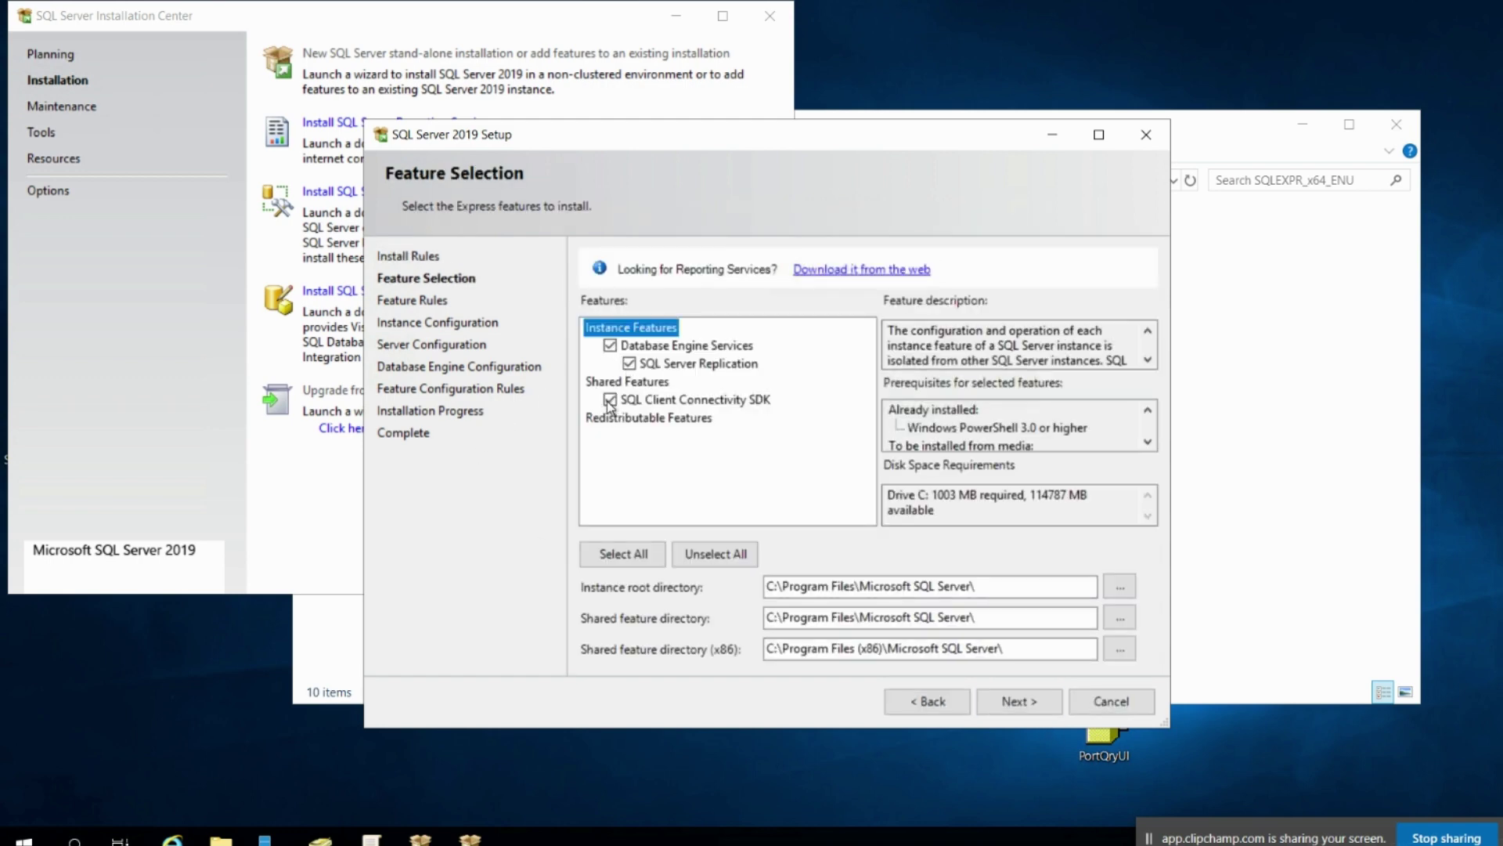
Clear the SQL Client Connectivity SDK and SQL Server Replication features and keep the named instance SQLExpress
{"action": "left_click", "coordinate": [610, 401]}
{"action": "left_click", "coordinate": [631, 365]}
{"action": "left_click", "coordinate": [1010, 709]}
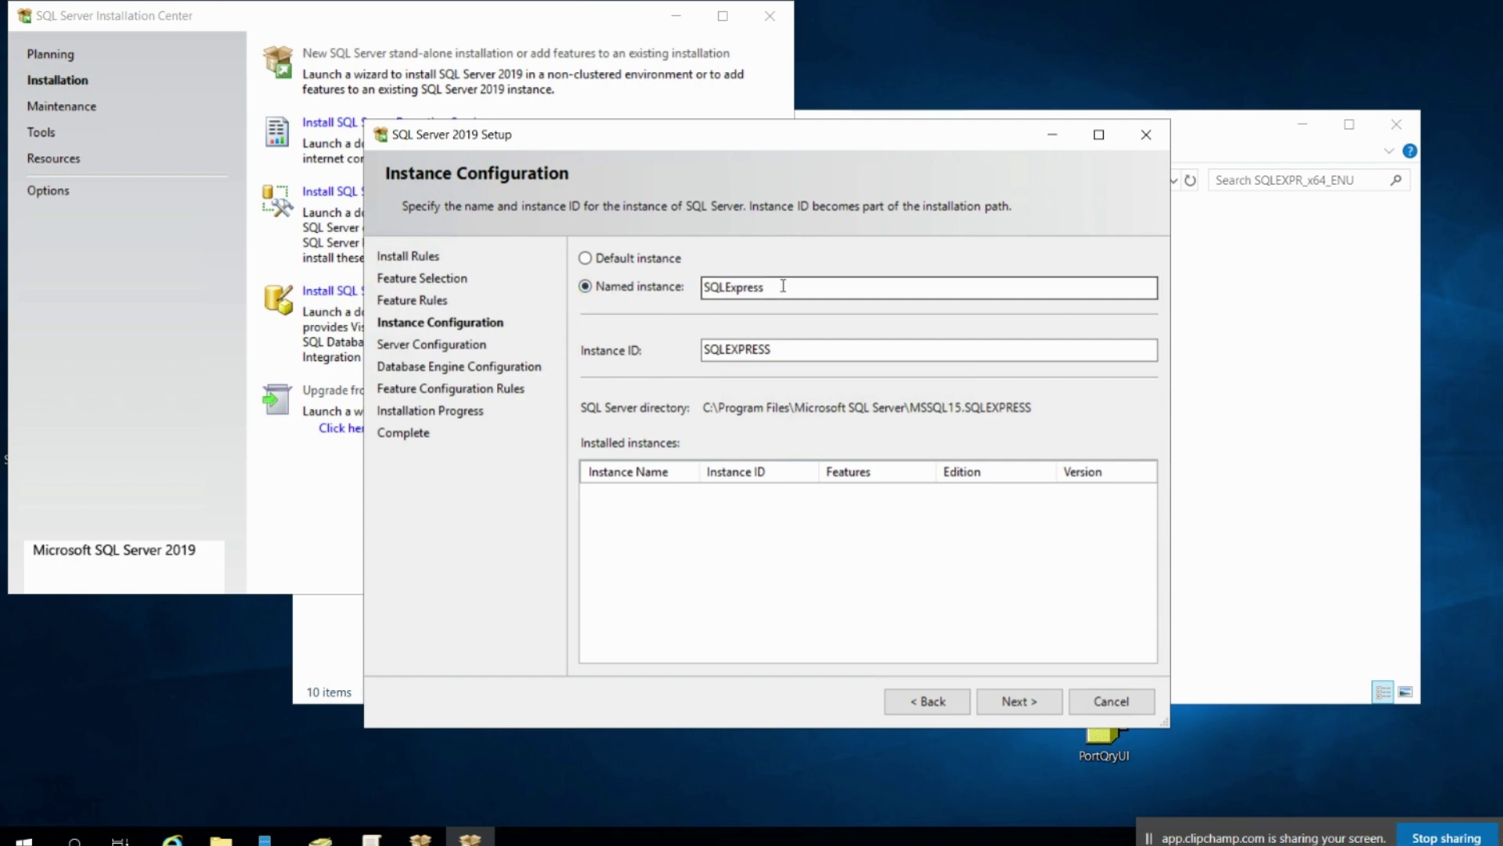
{"action": "left_click", "coordinate": [1030, 701]}
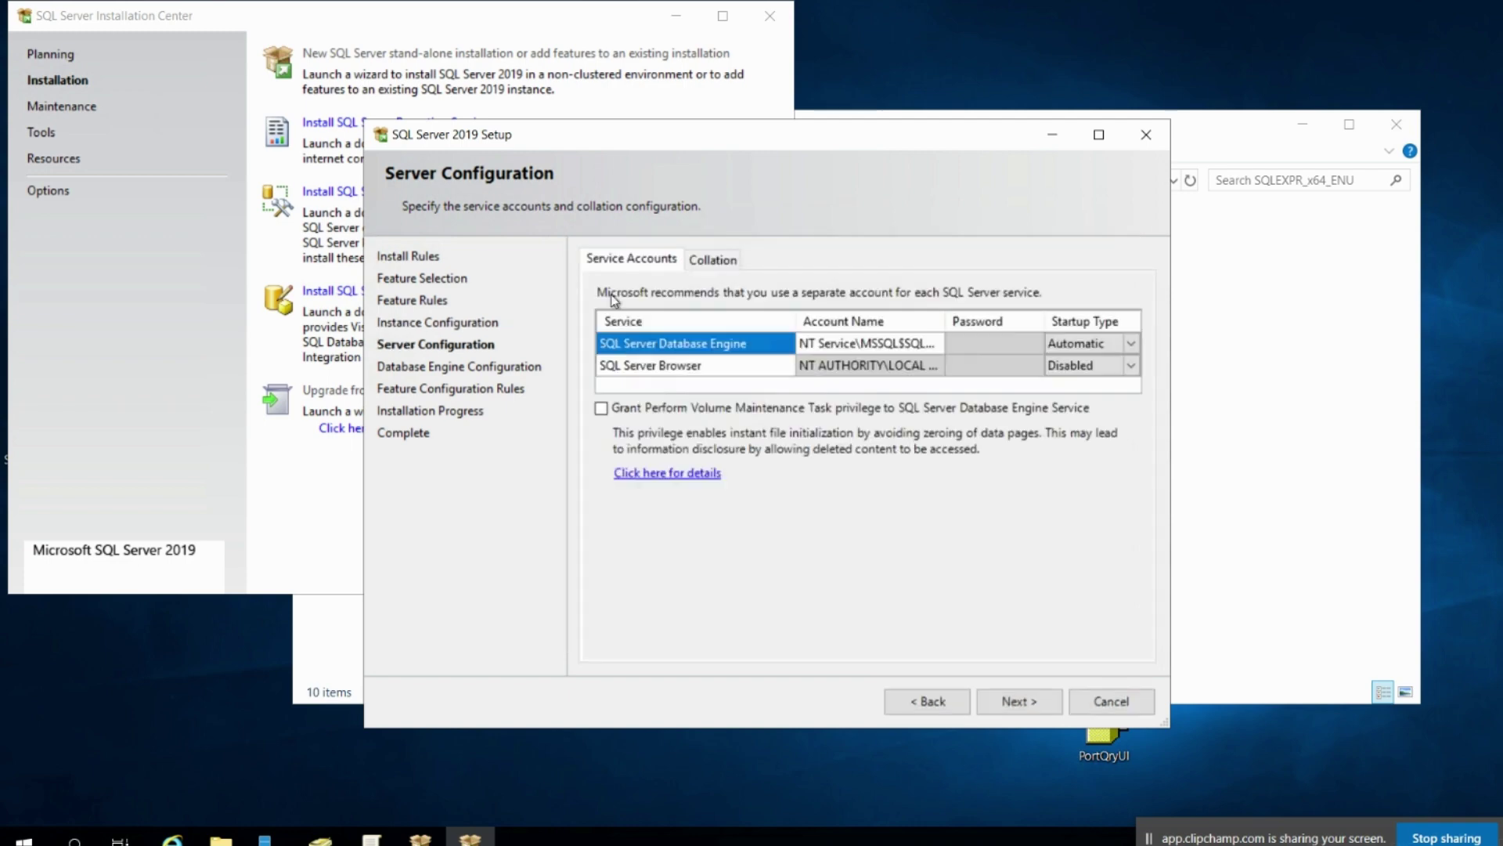
Check the service account choices, keep the default accounts and Windows authentication mode, and continue with the installation
{"action": "left_click", "coordinate": [928, 343]}
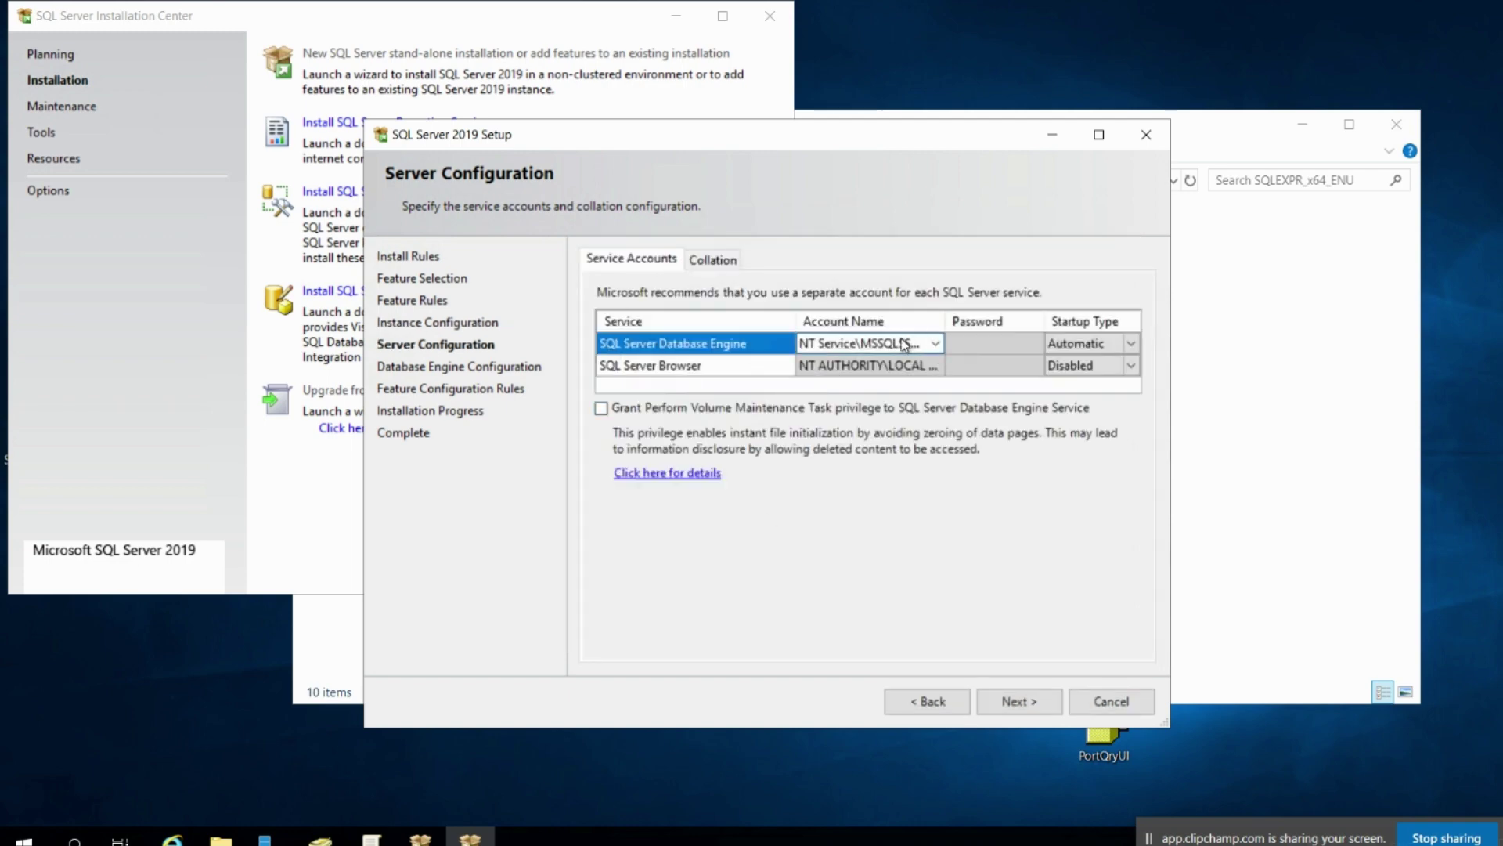
{"action": "left_click", "coordinate": [929, 343]}
{"action": "left_click", "coordinate": [937, 343]}
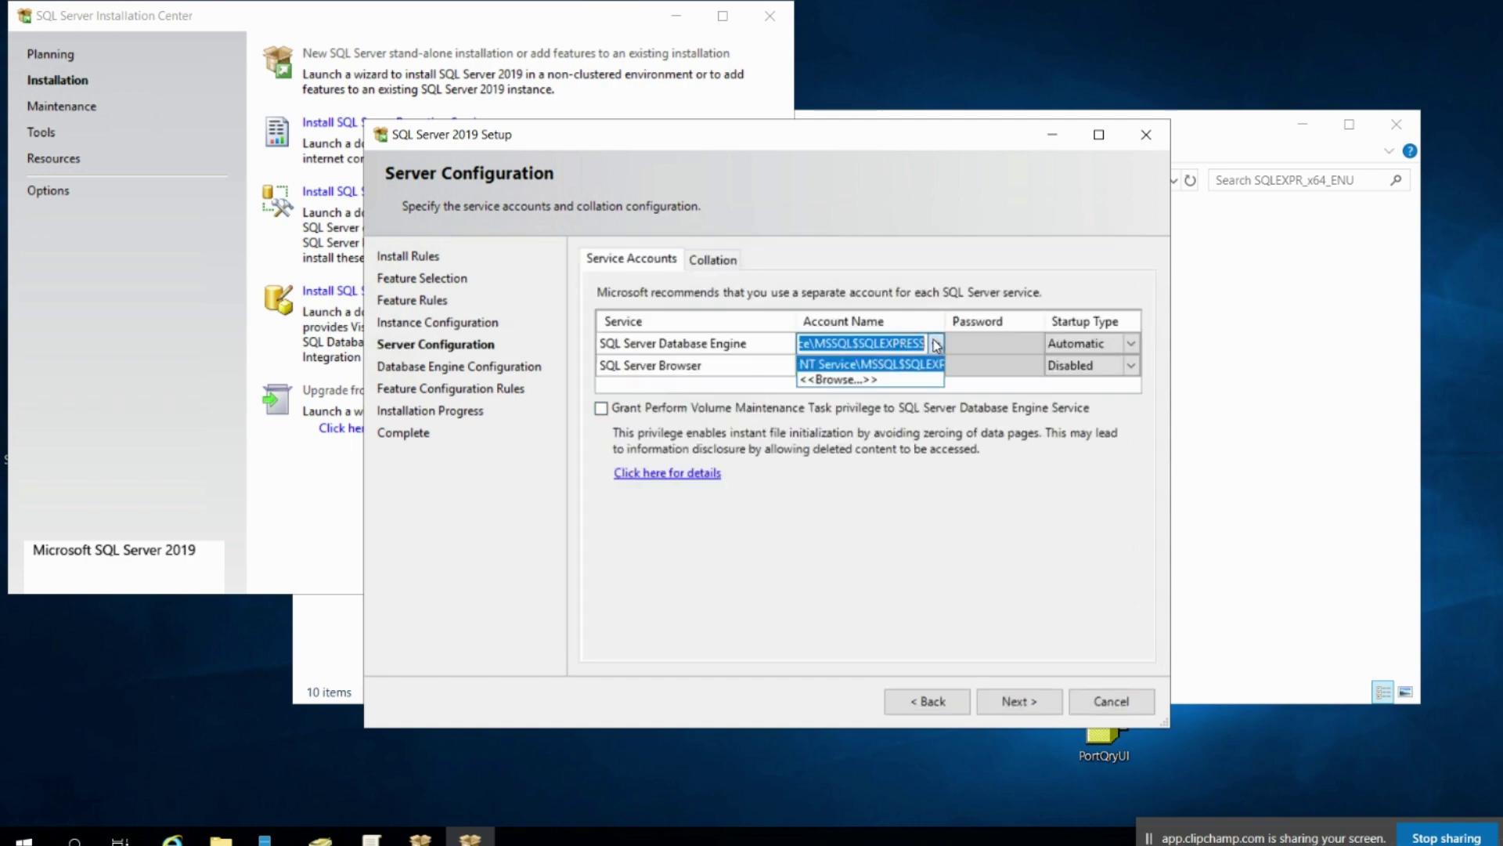
{"action": "left_click", "coordinate": [836, 378]}
{"action": "left_click", "coordinate": [921, 373]}
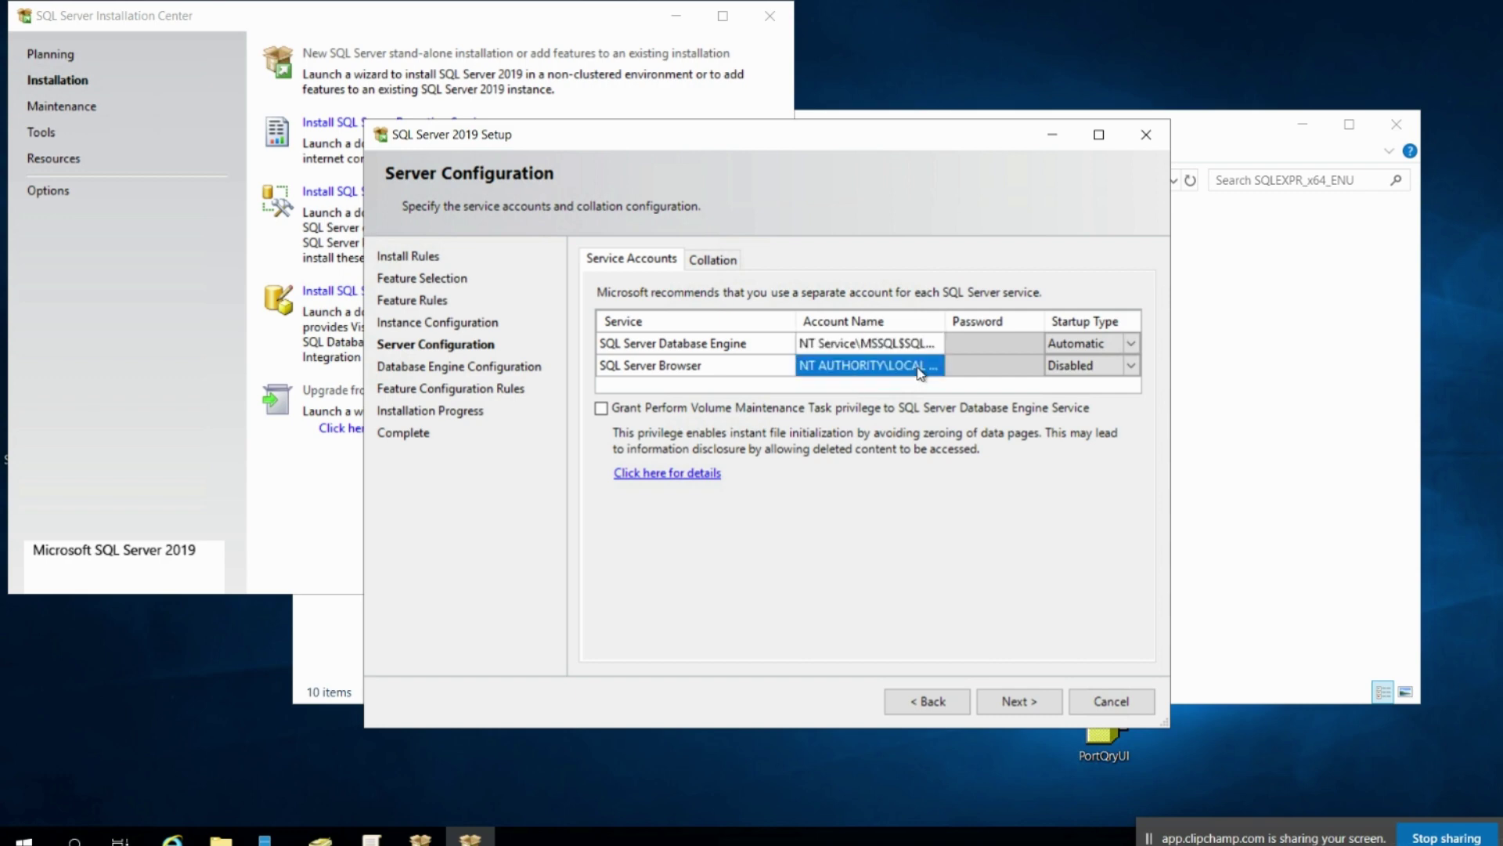
{"action": "left_click", "coordinate": [1025, 699]}
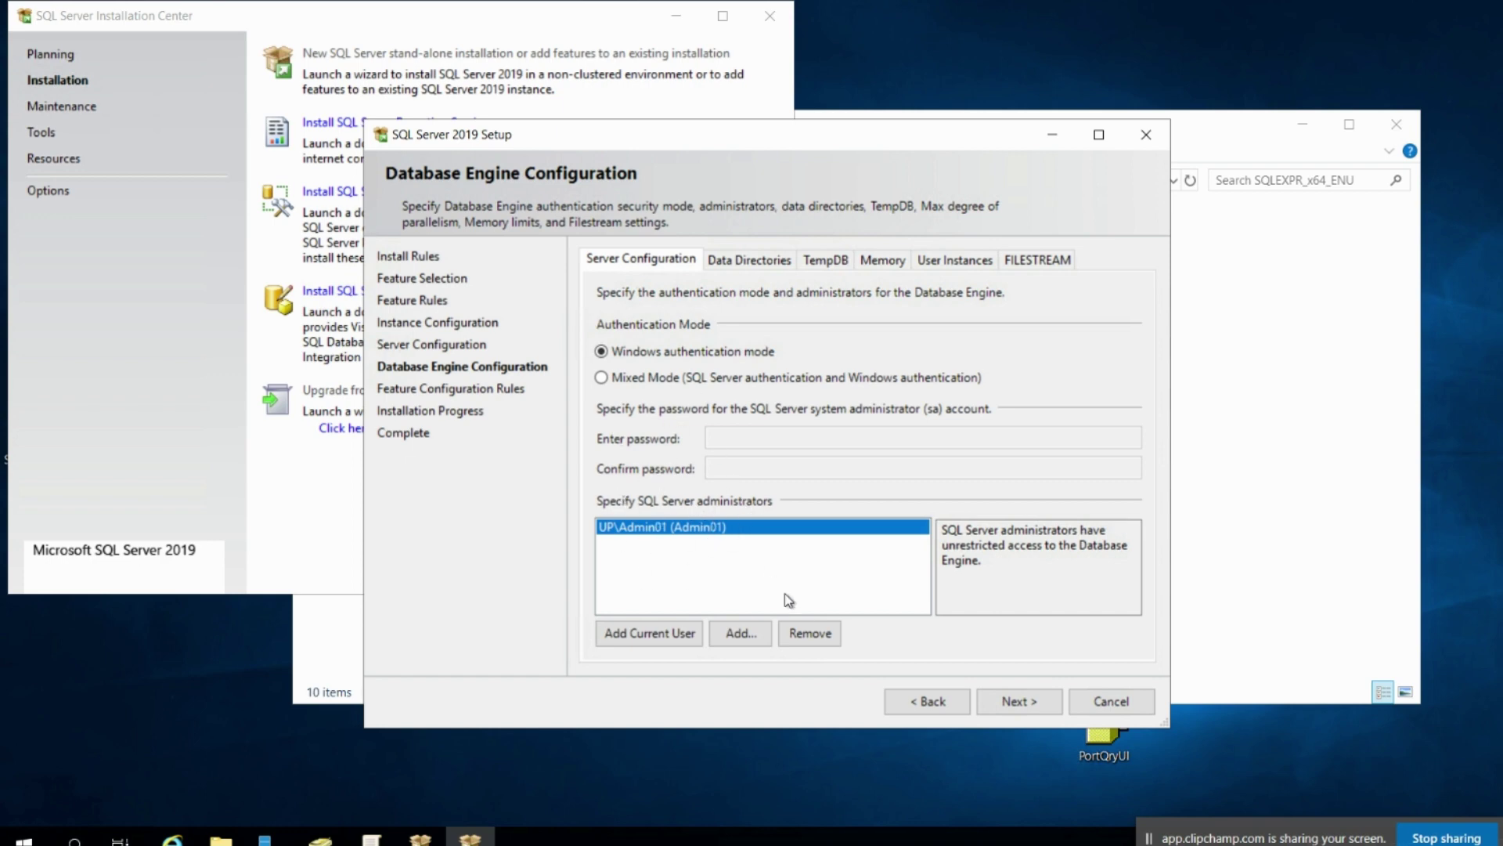
{"action": "left_click", "coordinate": [1017, 702]}
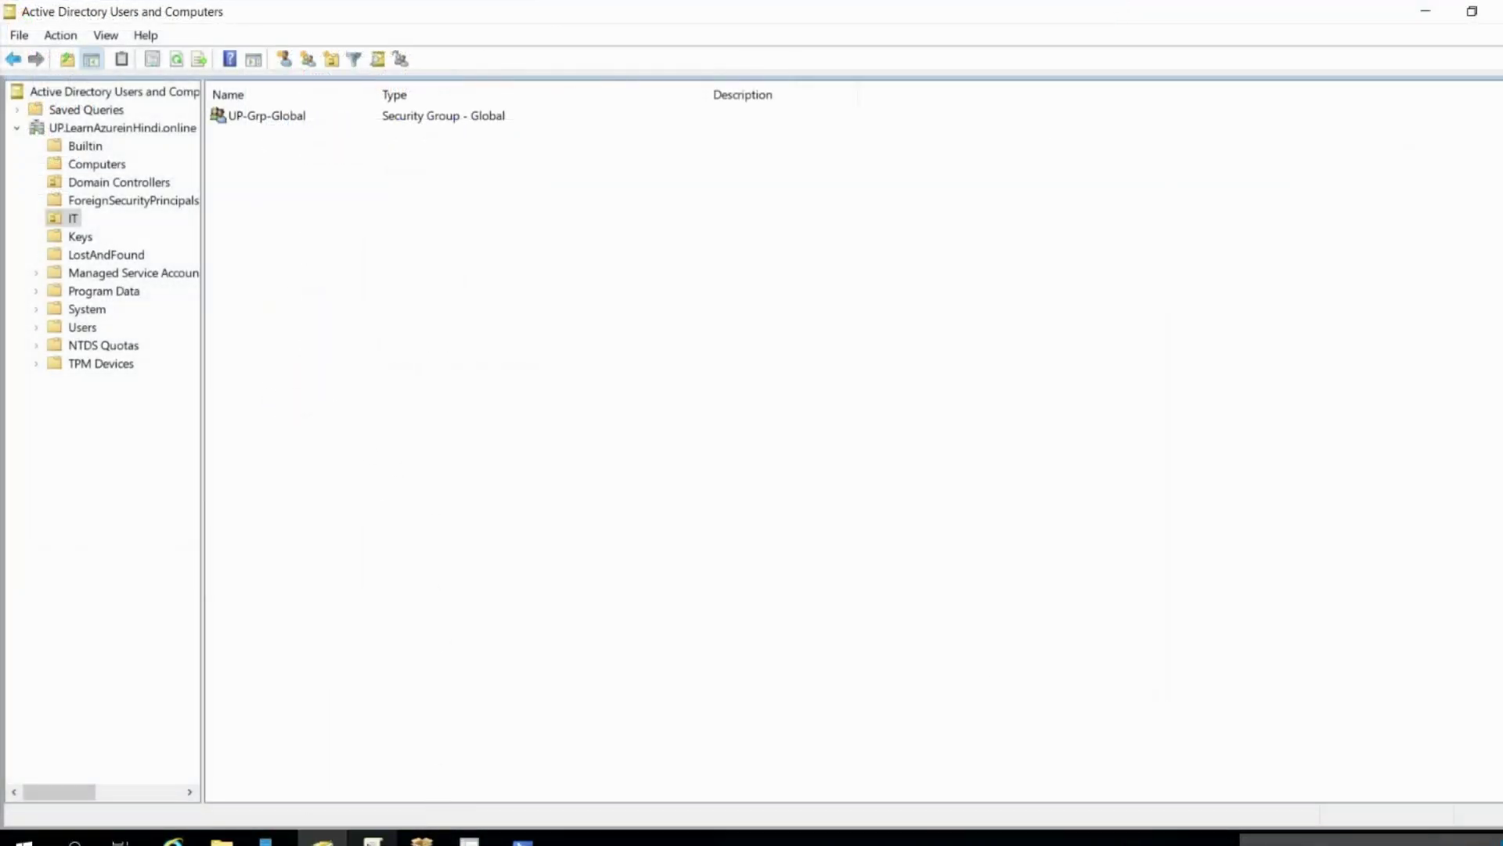
Switch to Group Policy Management and examine all settings of the Server-Infra policy linked to the IT OU
{"action": "left_click", "coordinate": [372, 838]}
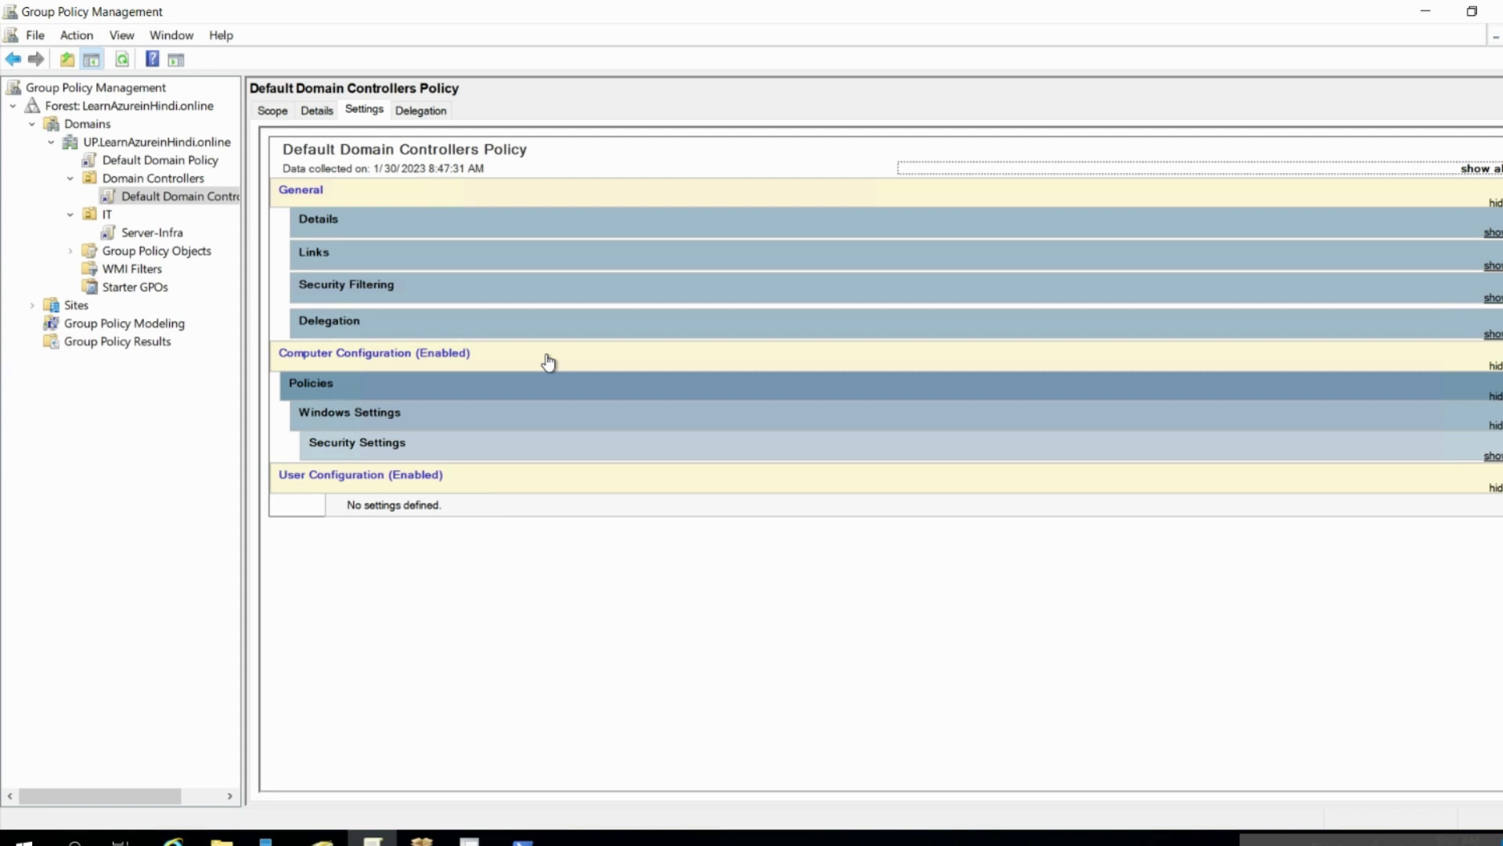
{"action": "left_click", "coordinate": [143, 238]}
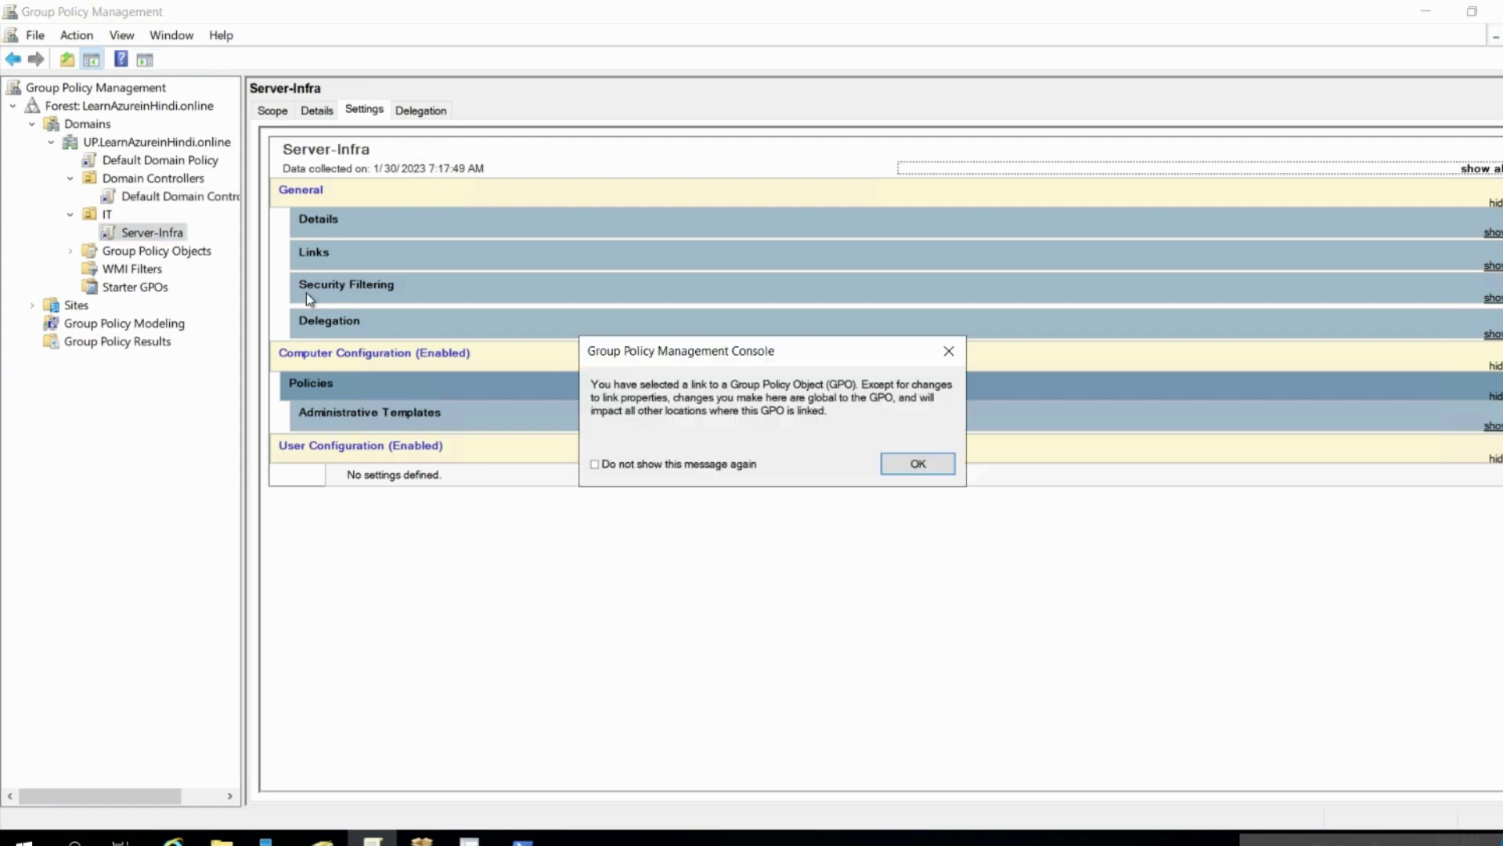
{"action": "left_click", "coordinate": [917, 468]}
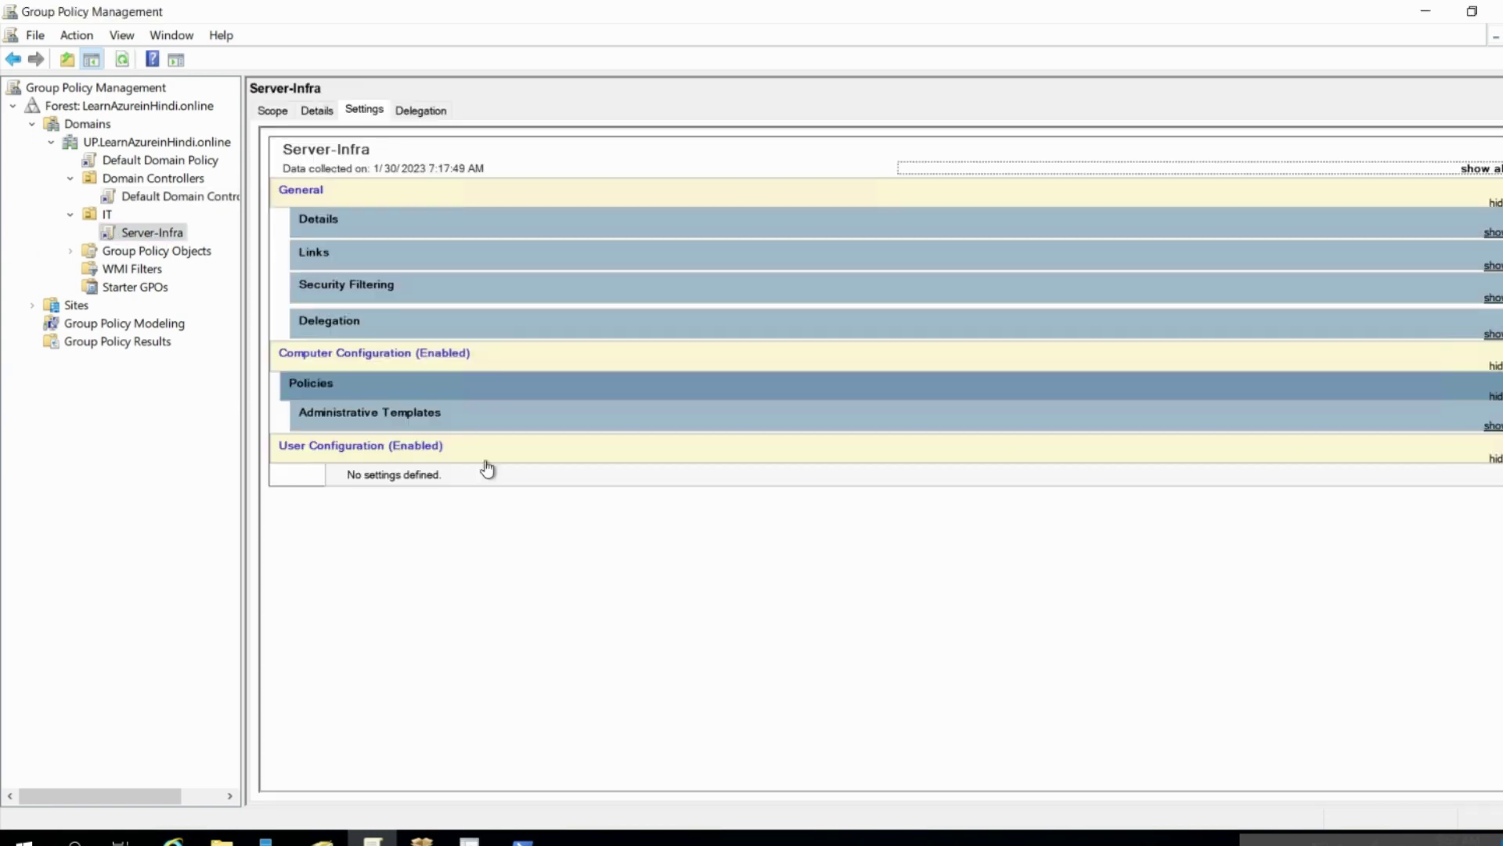
{"action": "left_click", "coordinate": [1476, 170]}
{"action": "scroll", "coordinate": [704, 509], "scroll_direction": "down", "scroll_amount": 5}
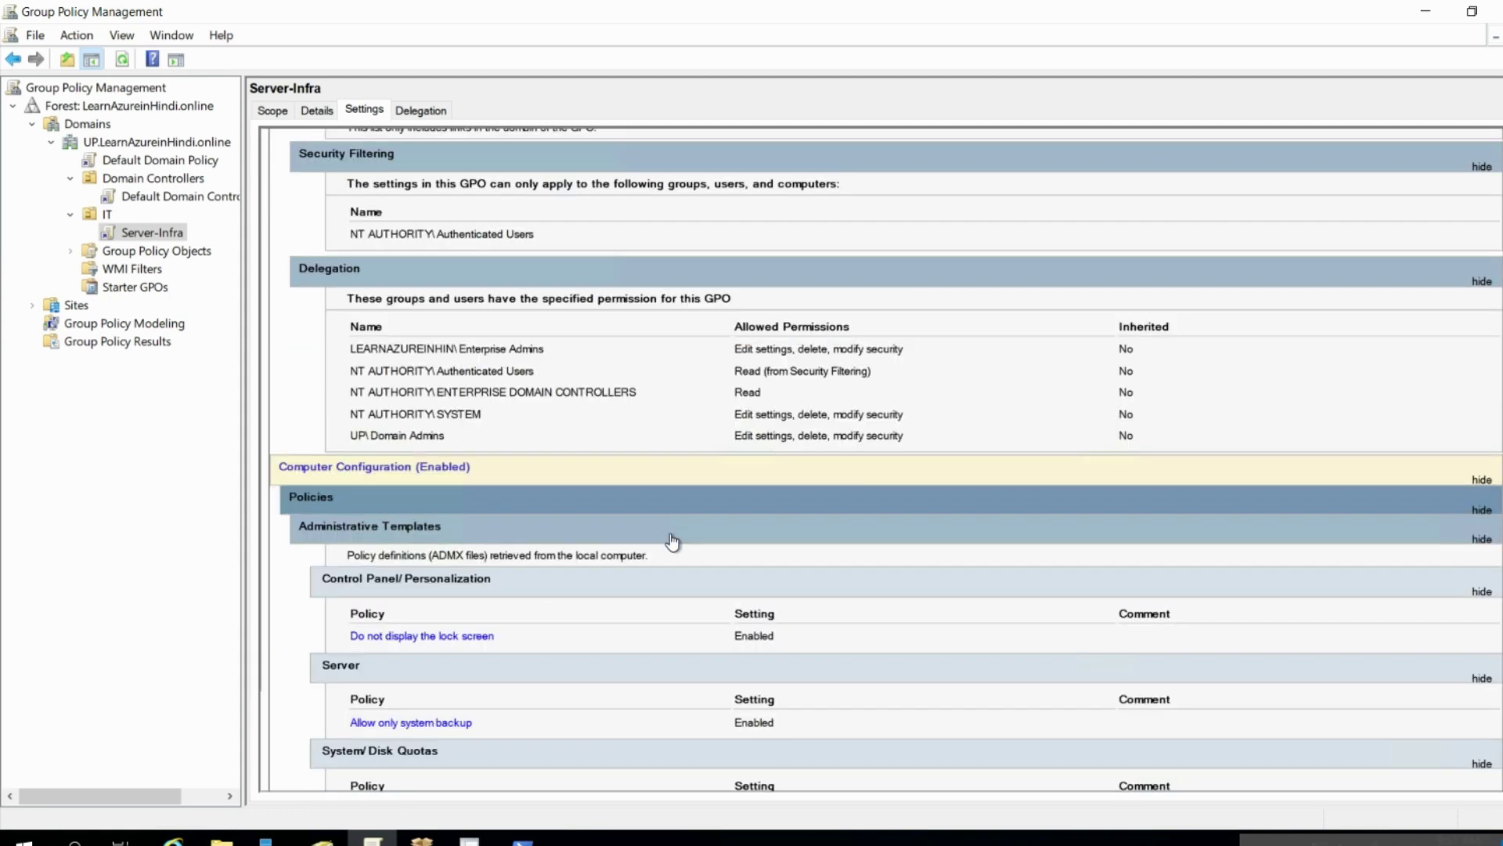
{"action": "scroll", "coordinate": [673, 541], "scroll_direction": "down", "scroll_amount": 3}
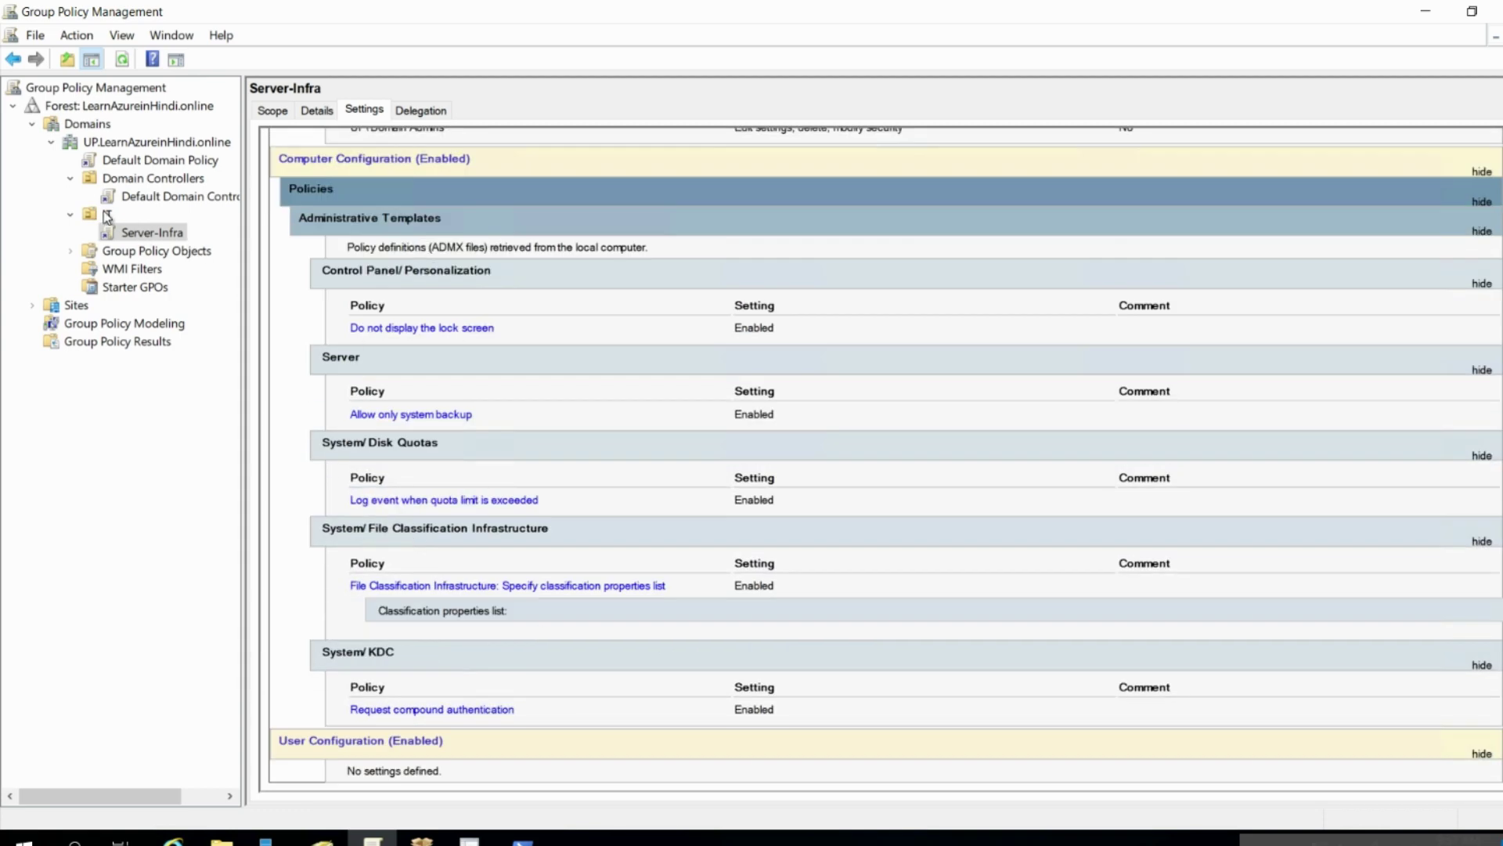
Back up the Server-Infra GPO from Group Policy Objects to C:\Users\Admin01\Desktop with the description 30_Jan_backup
{"action": "right_click", "coordinate": [153, 232]}
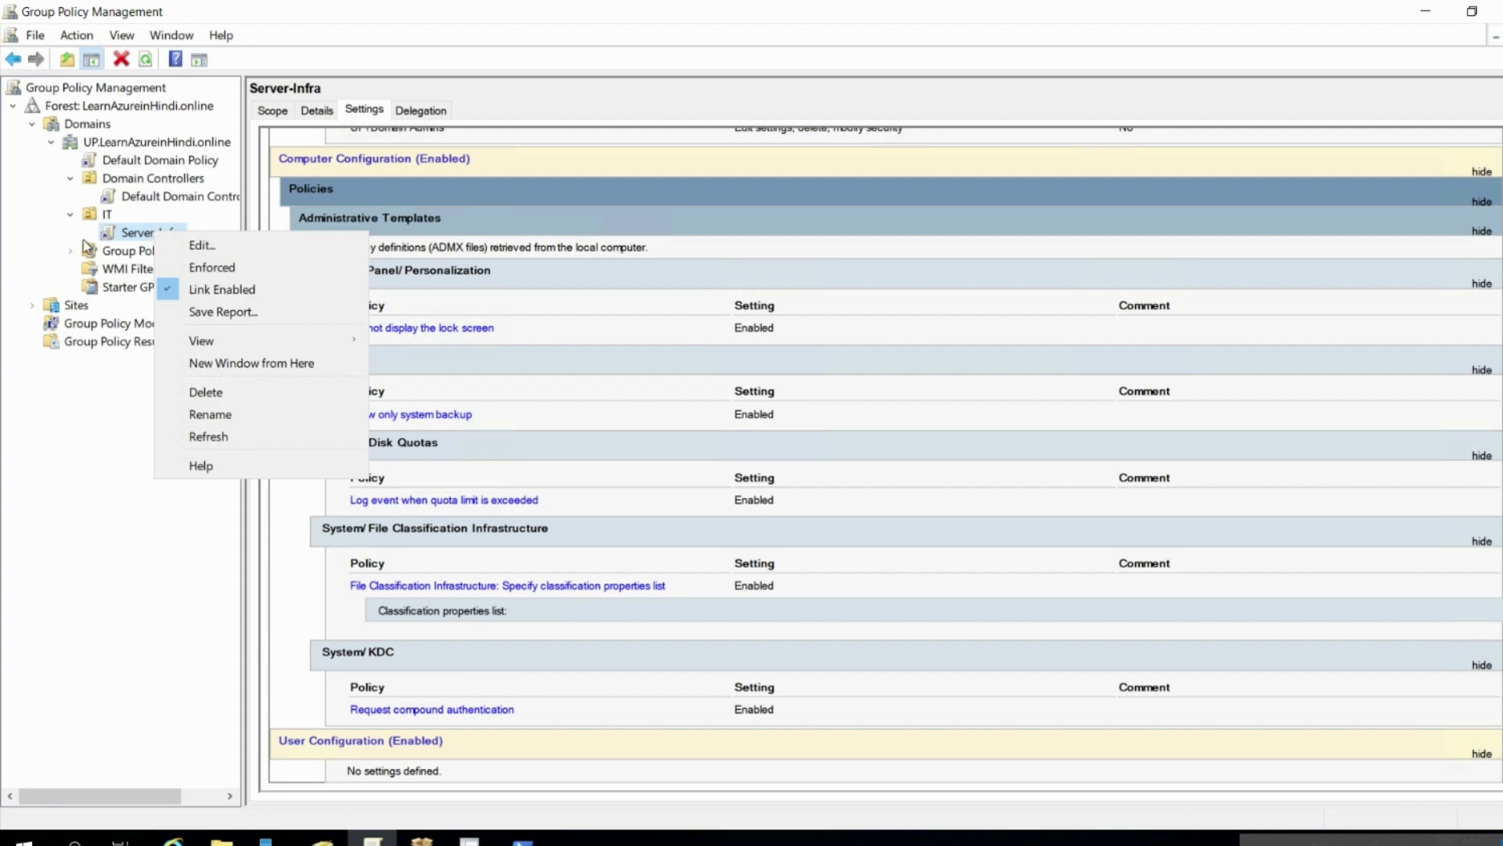
{"action": "left_click", "coordinate": [154, 237]}
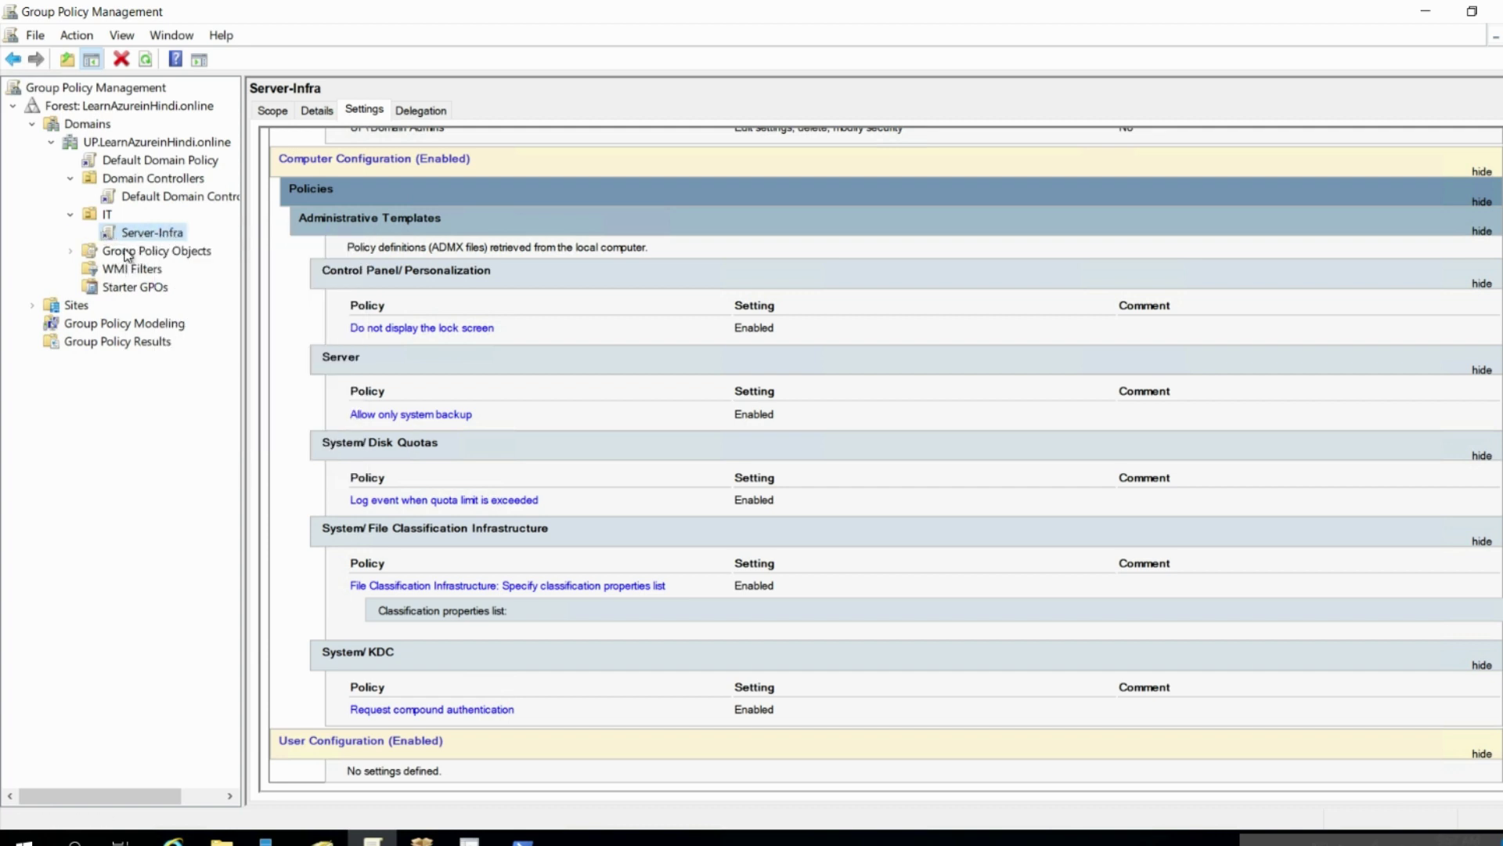
{"action": "left_click", "coordinate": [124, 249]}
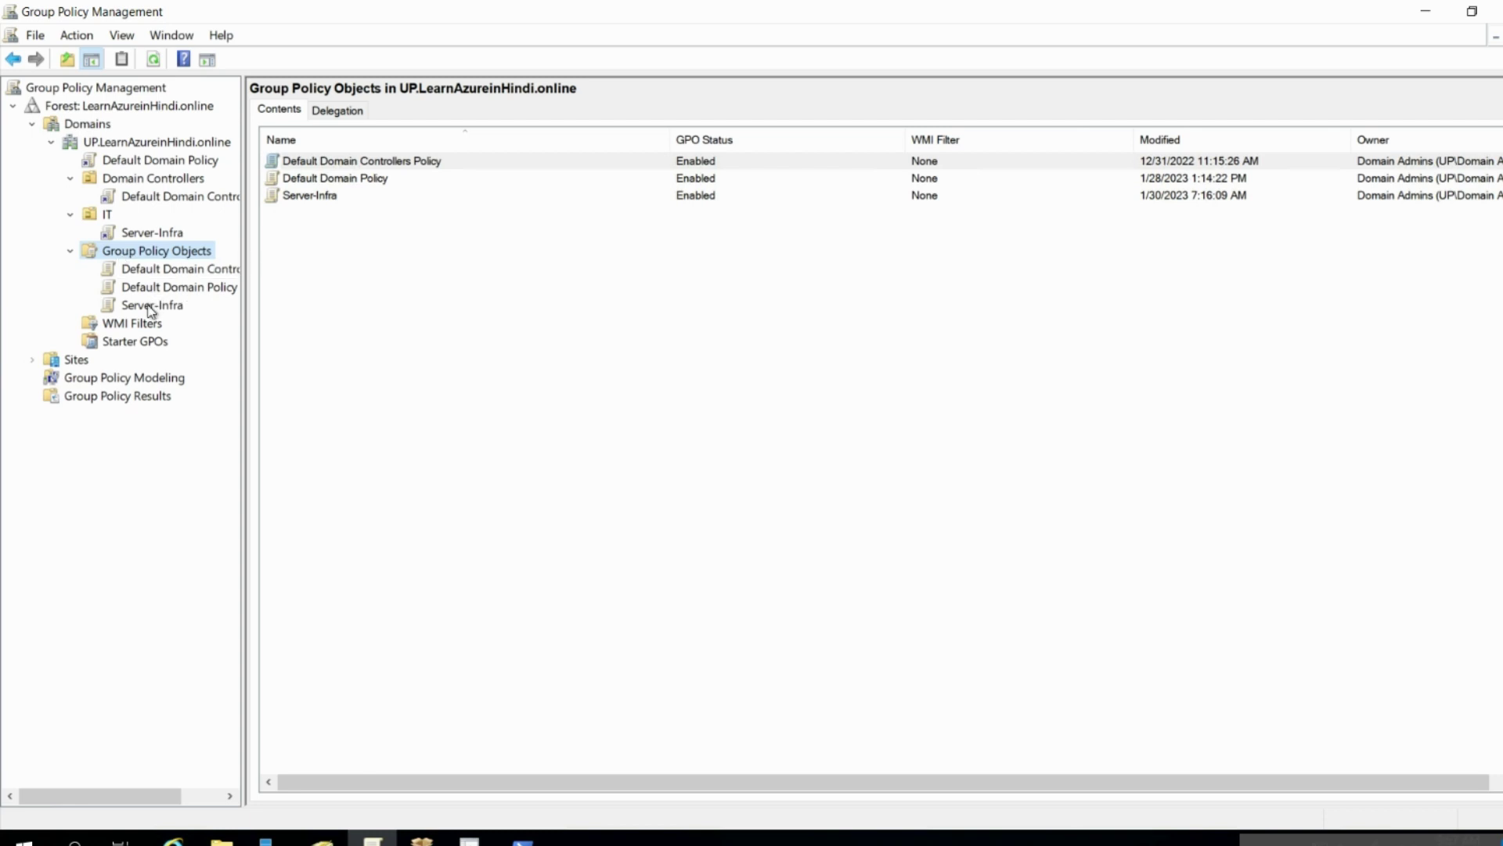
{"action": "left_click", "coordinate": [124, 305]}
{"action": "right_click", "coordinate": [152, 309]}
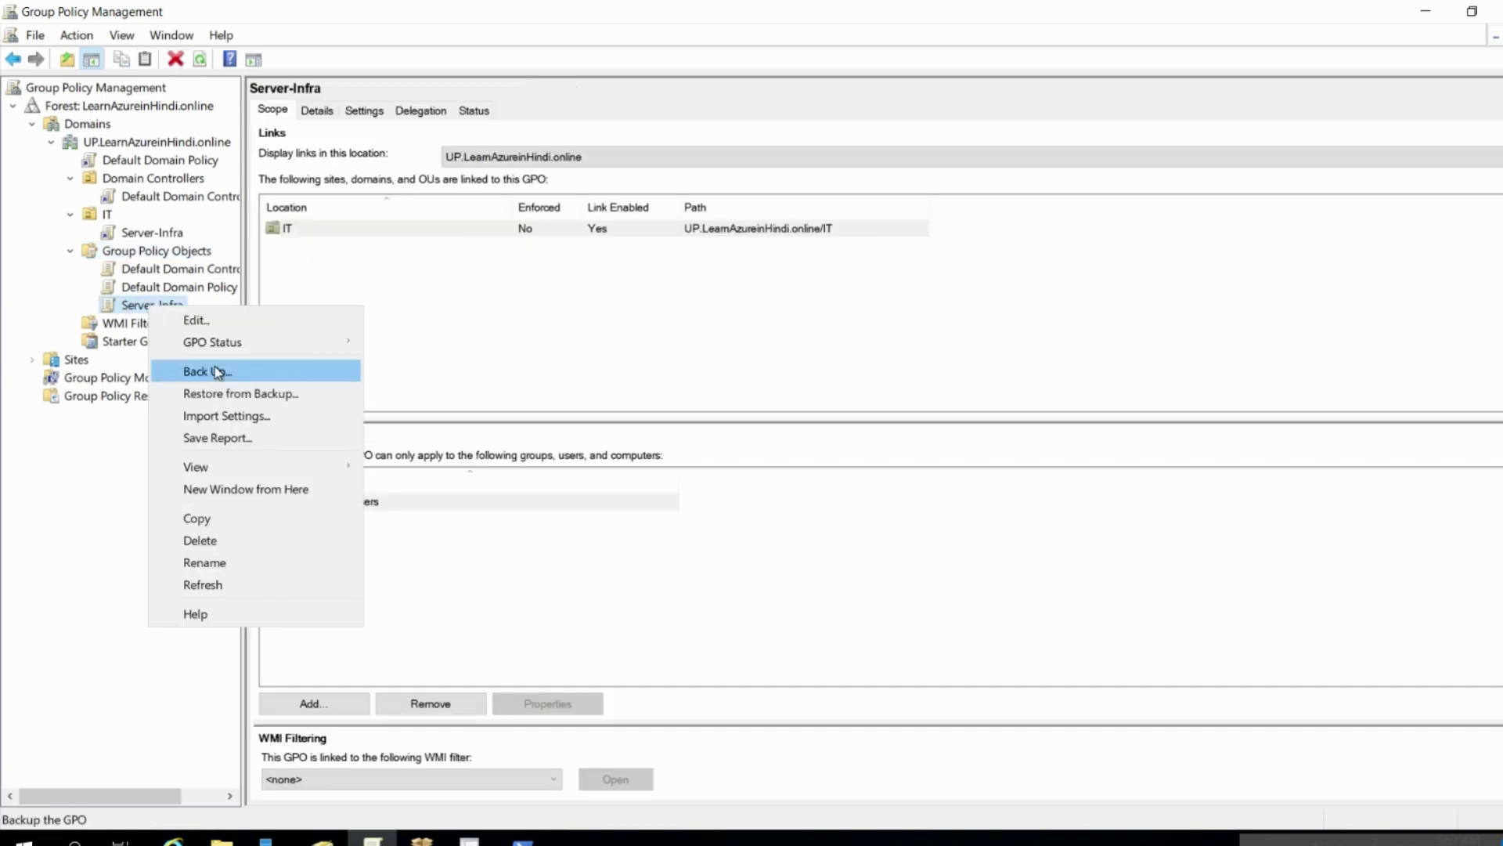
{"action": "left_click", "coordinate": [213, 371]}
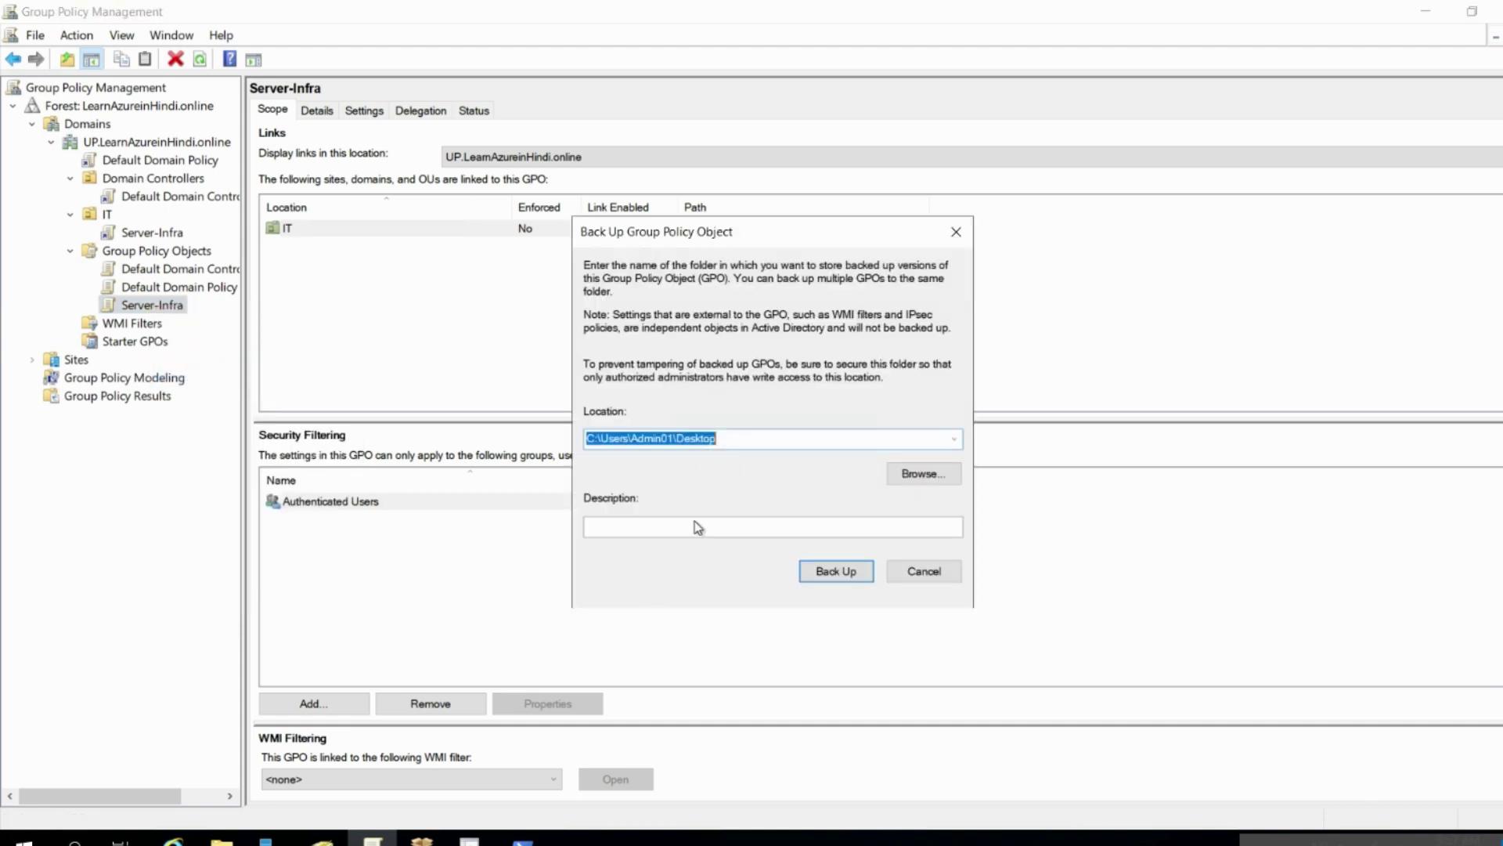
{"action": "left_click", "coordinate": [669, 529]}
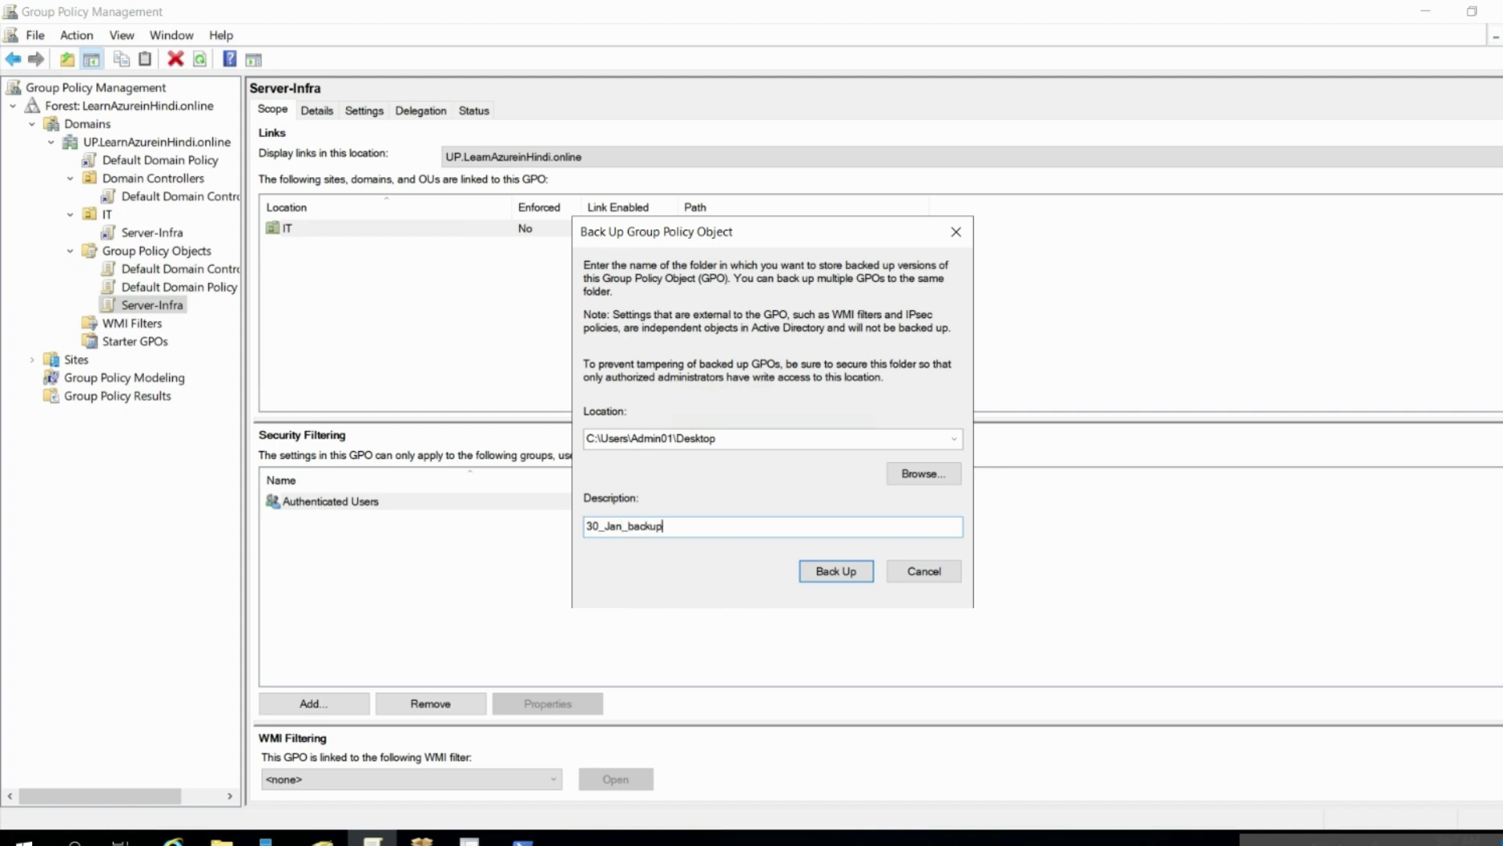
{"action": "left_click", "coordinate": [836, 571]}
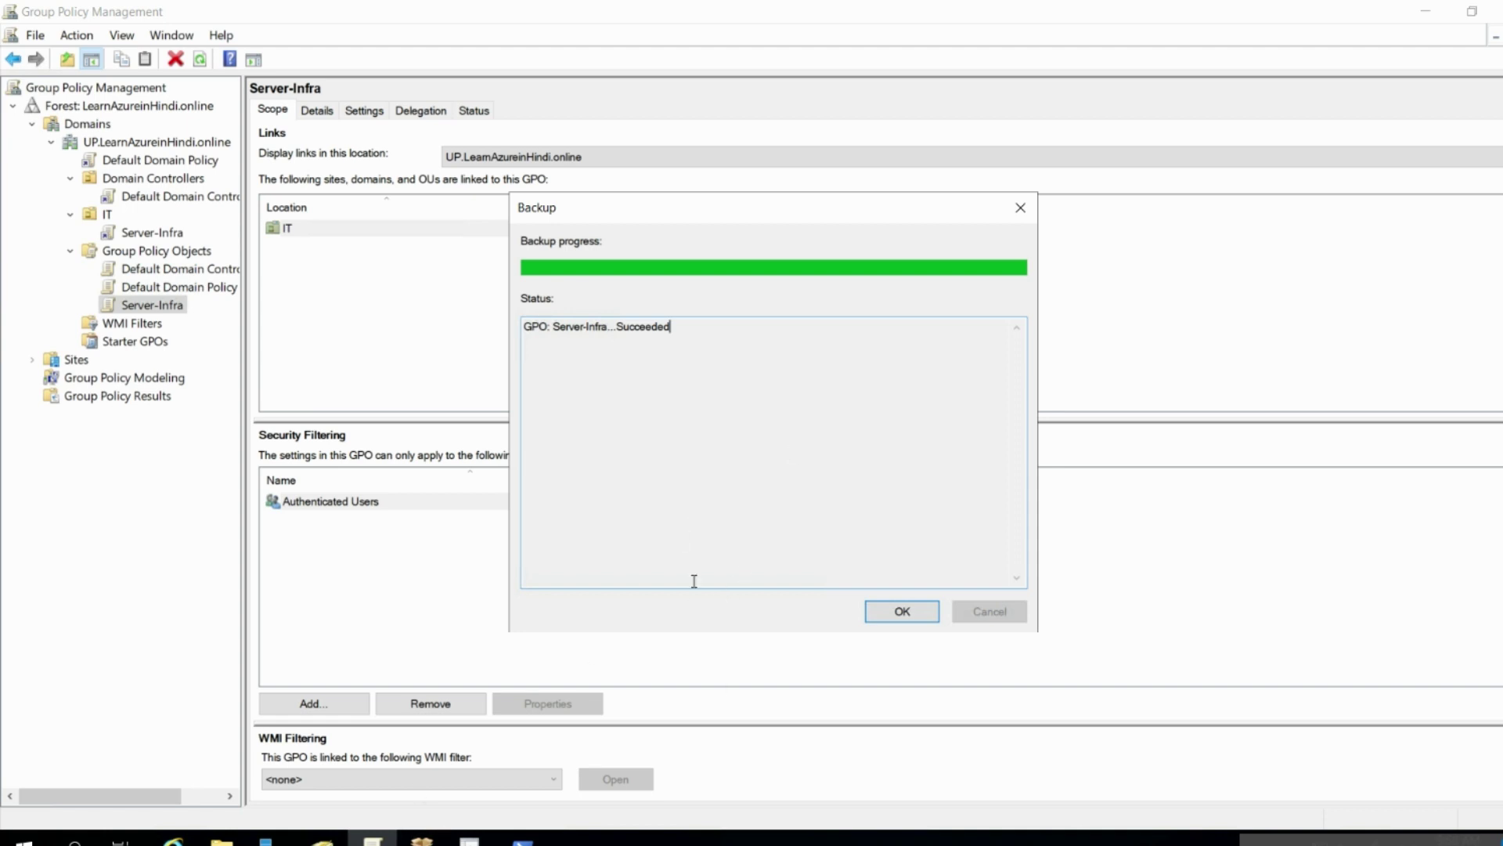
{"action": "left_click", "coordinate": [901, 613]}
Show the desktop and check the properties and creation time of the GPO backup folder beginning with 638A9CC8
{"action": "key", "text": "super+d"}
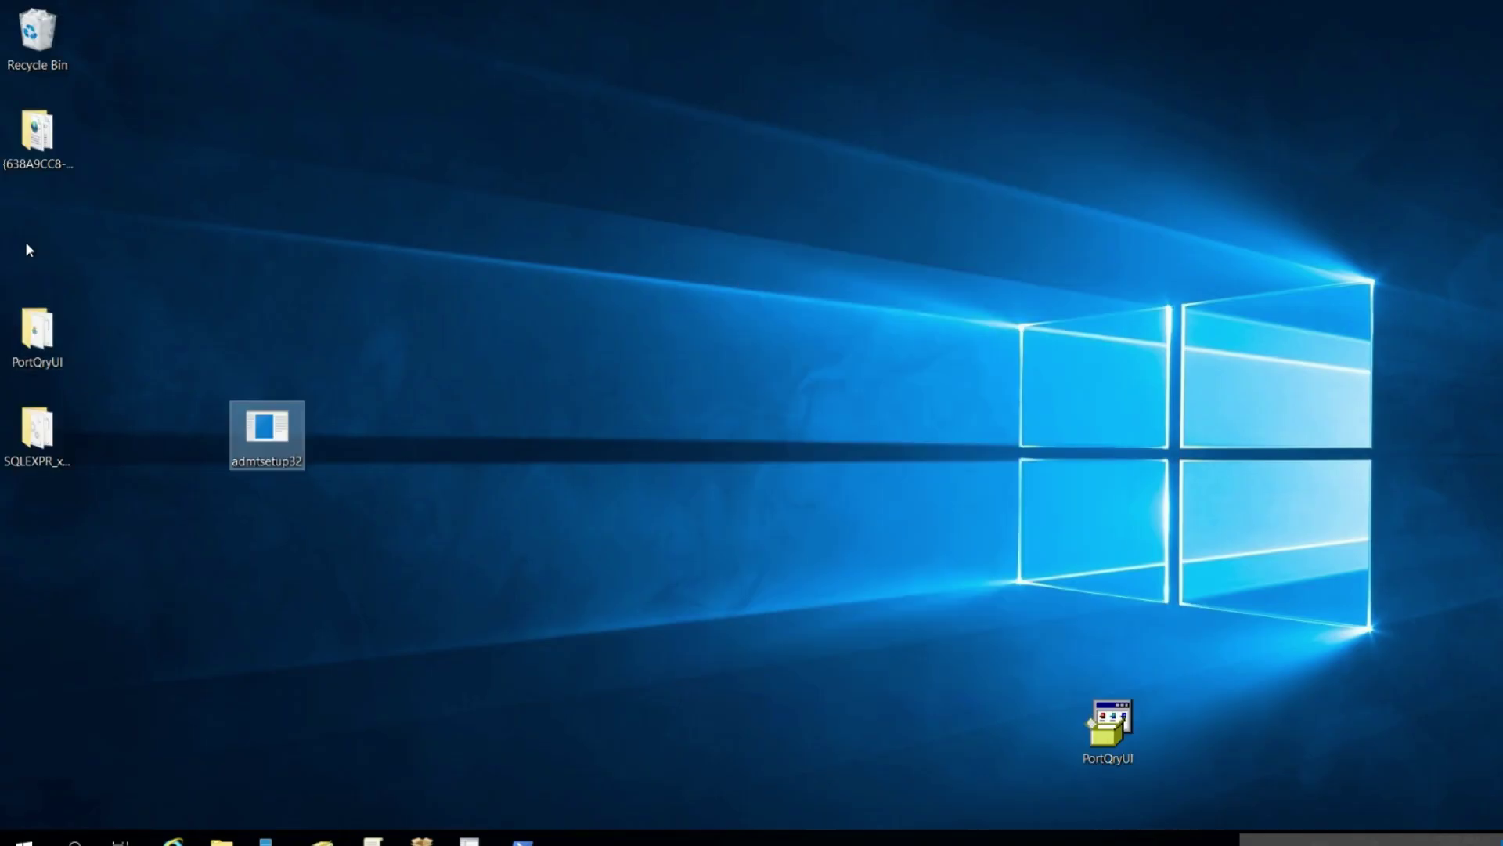
{"action": "left_click", "coordinate": [47, 141]}
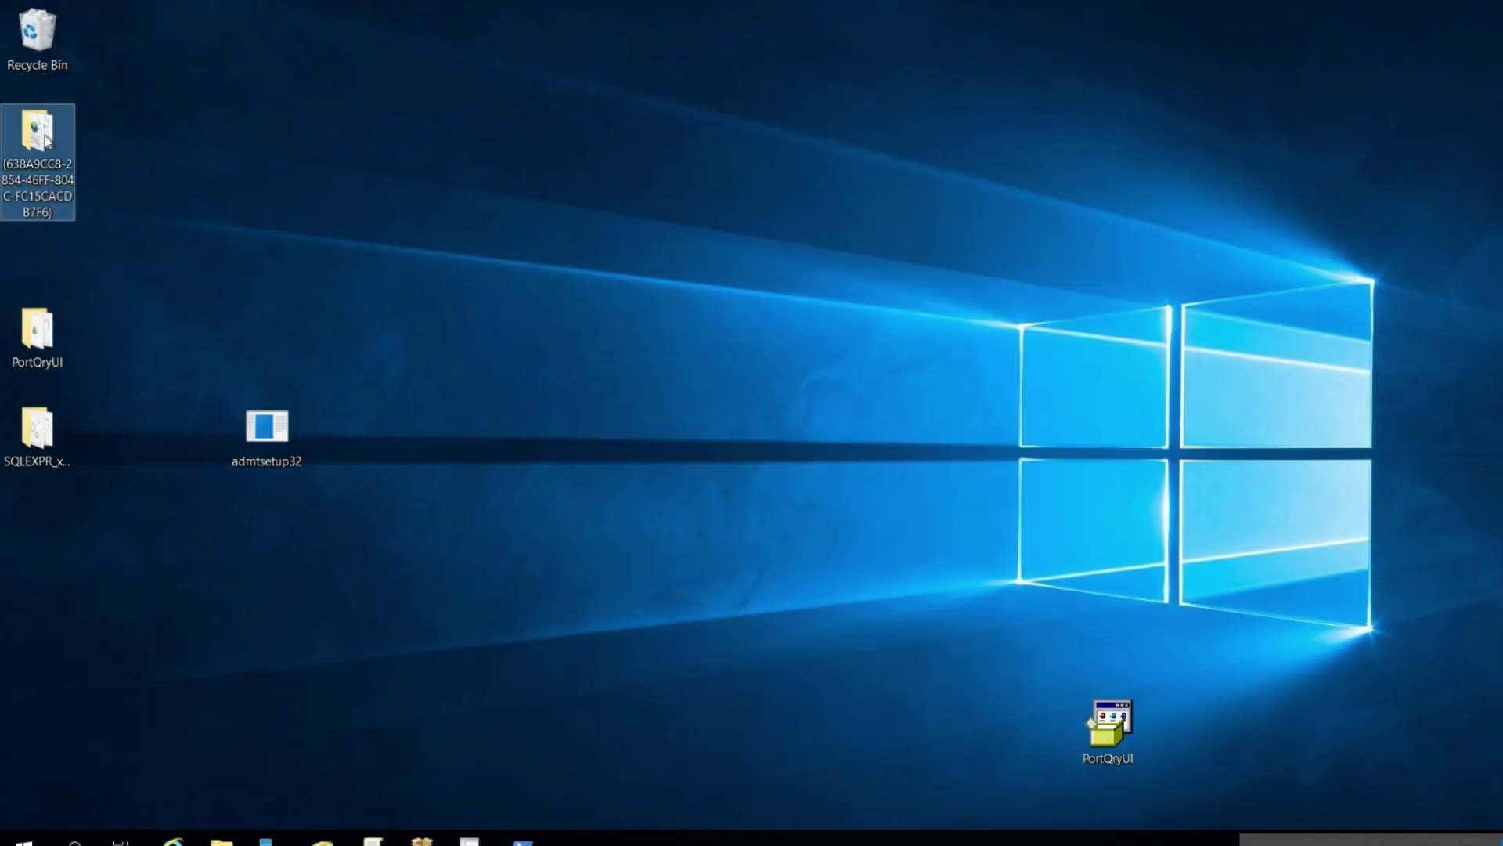
{"action": "right_click", "coordinate": [46, 137]}
{"action": "left_click", "coordinate": [122, 461]}
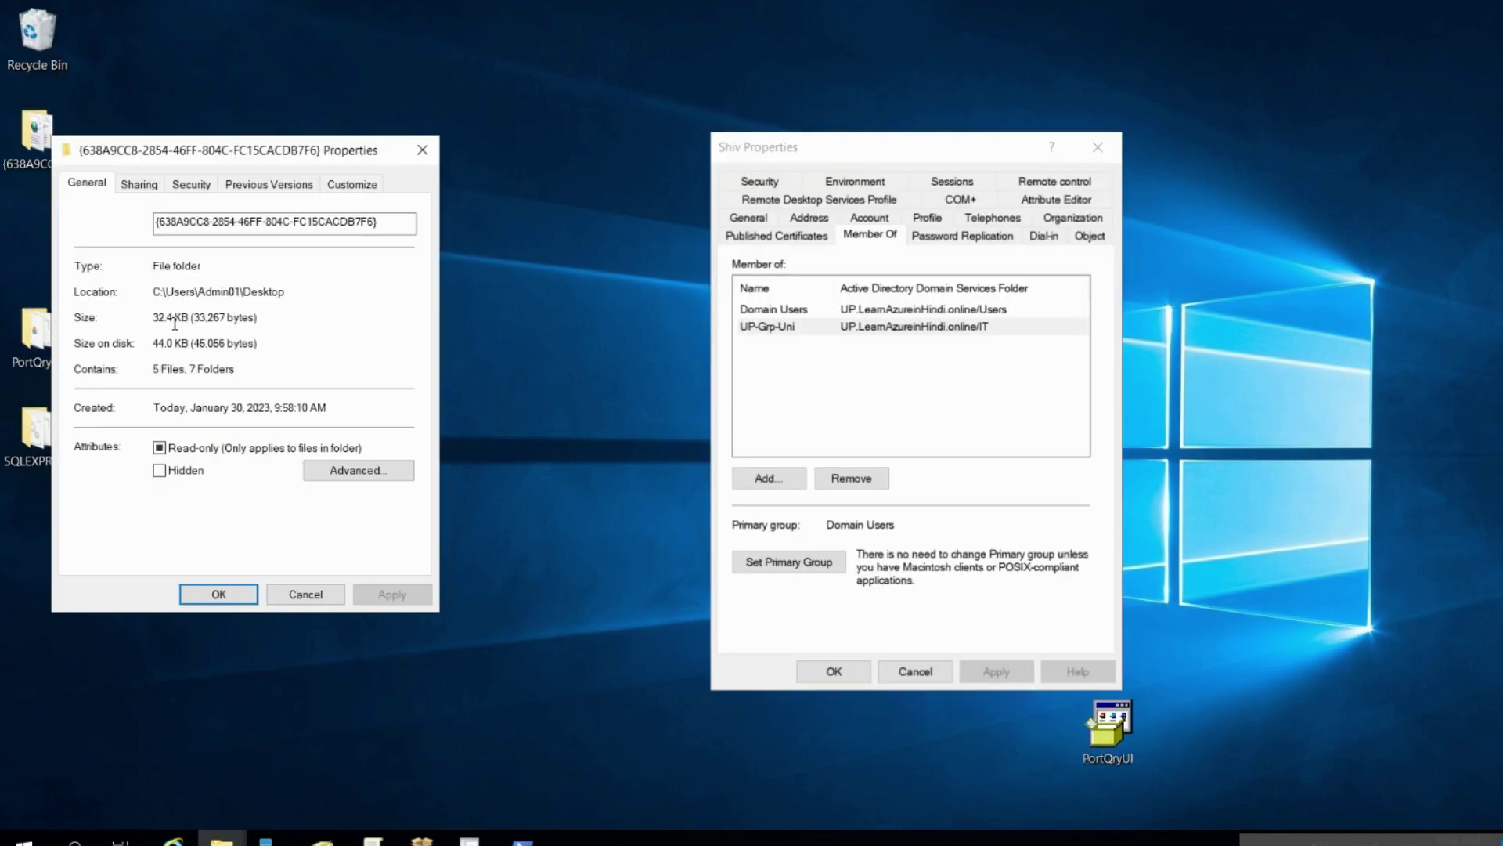
{"action": "left_click_drag", "start_coordinate": [195, 407], "coordinate": [328, 422]}
{"action": "left_click", "coordinate": [288, 597]}
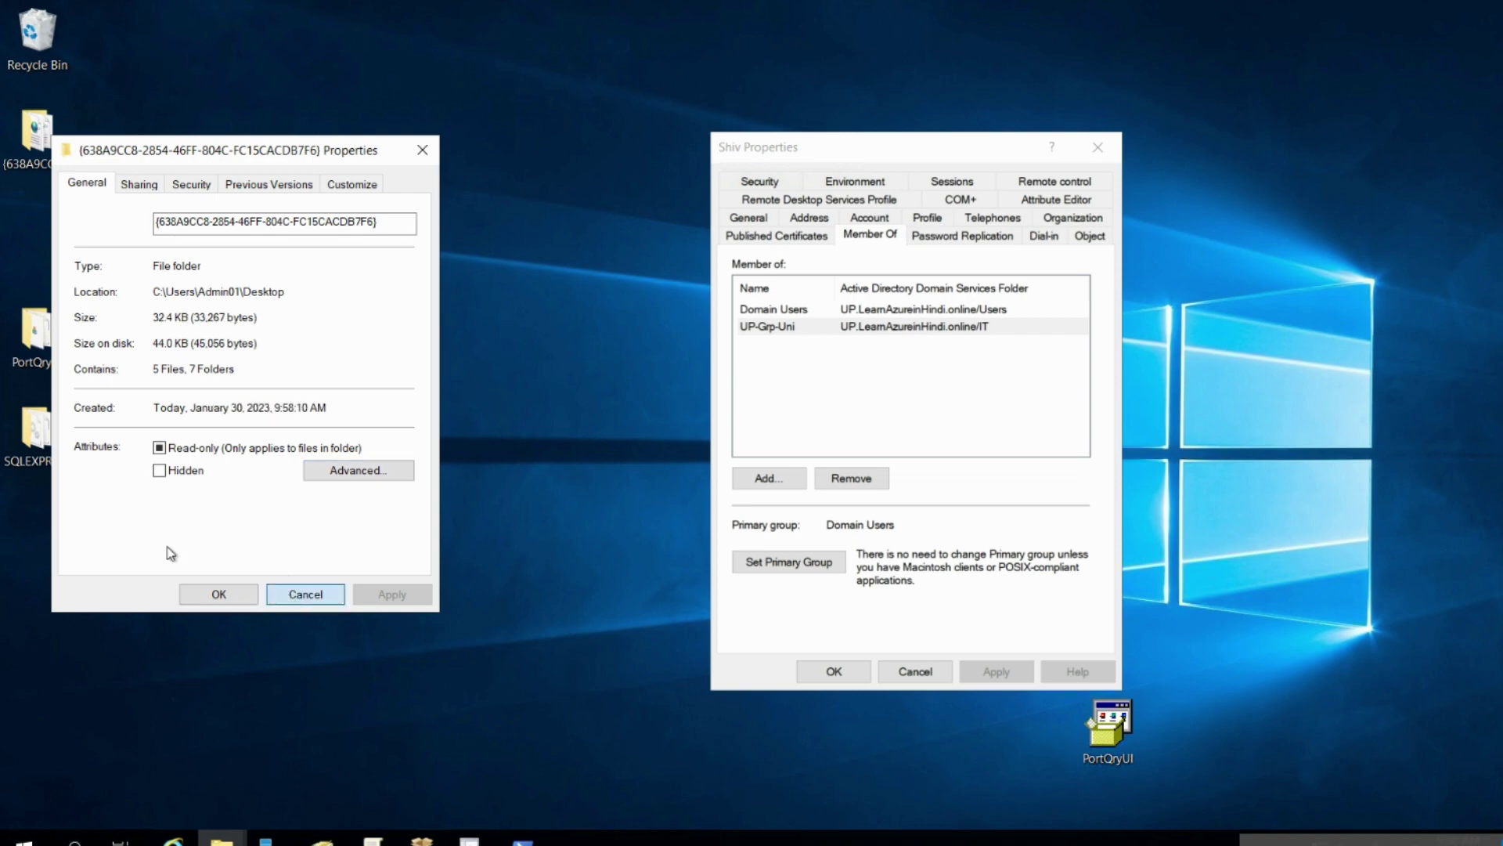
Copy the 638A9CC8 backup folder from the desktop into C:\File_Shares and widen the Name column to show full folder names
{"action": "left_click", "coordinate": [30, 138]}
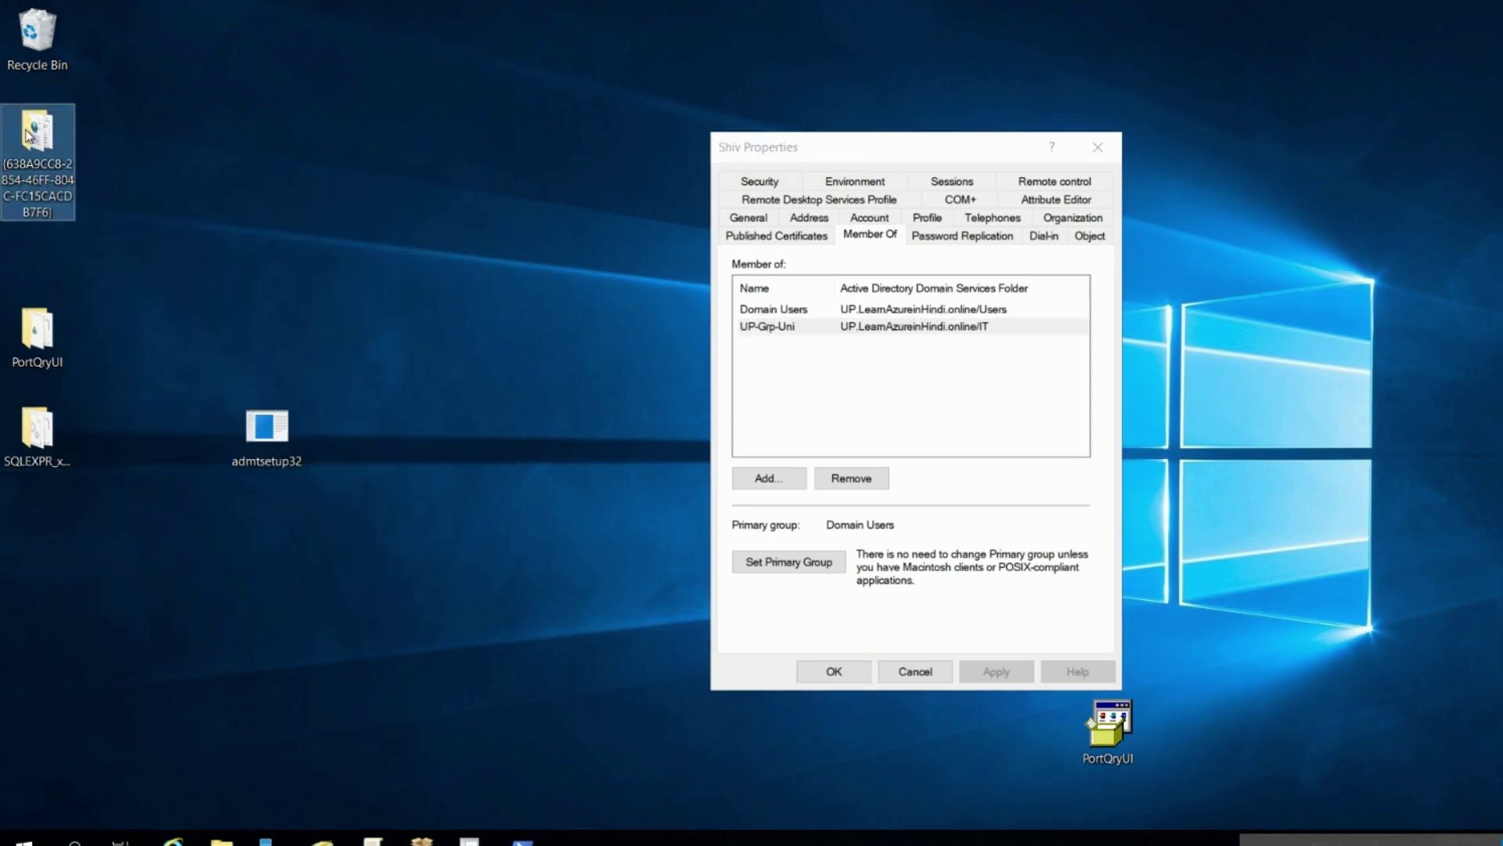
{"action": "mouse_move", "coordinate": [221, 836]}
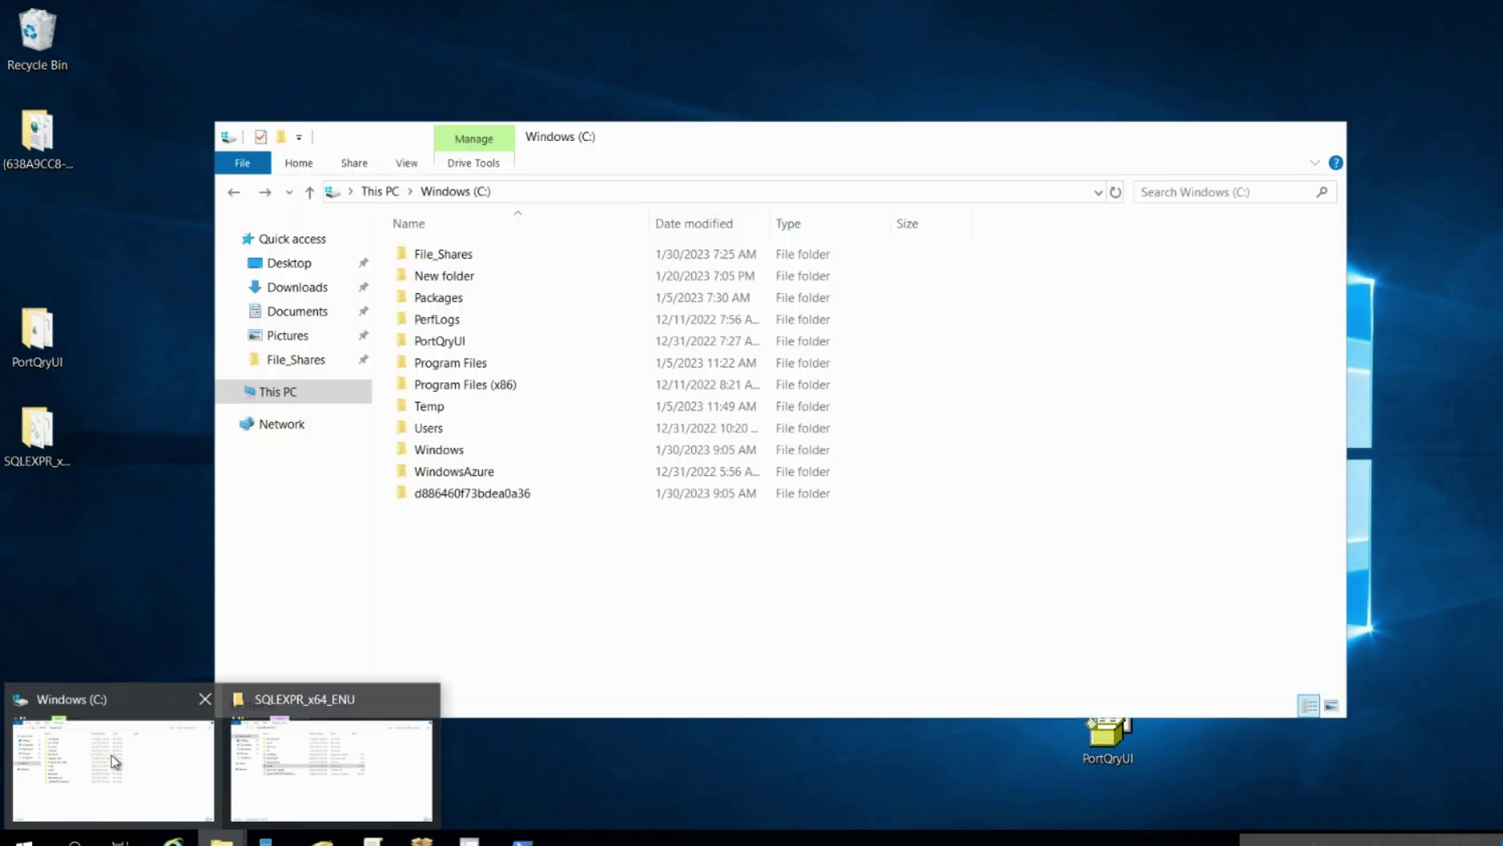
{"action": "left_click", "coordinate": [111, 755]}
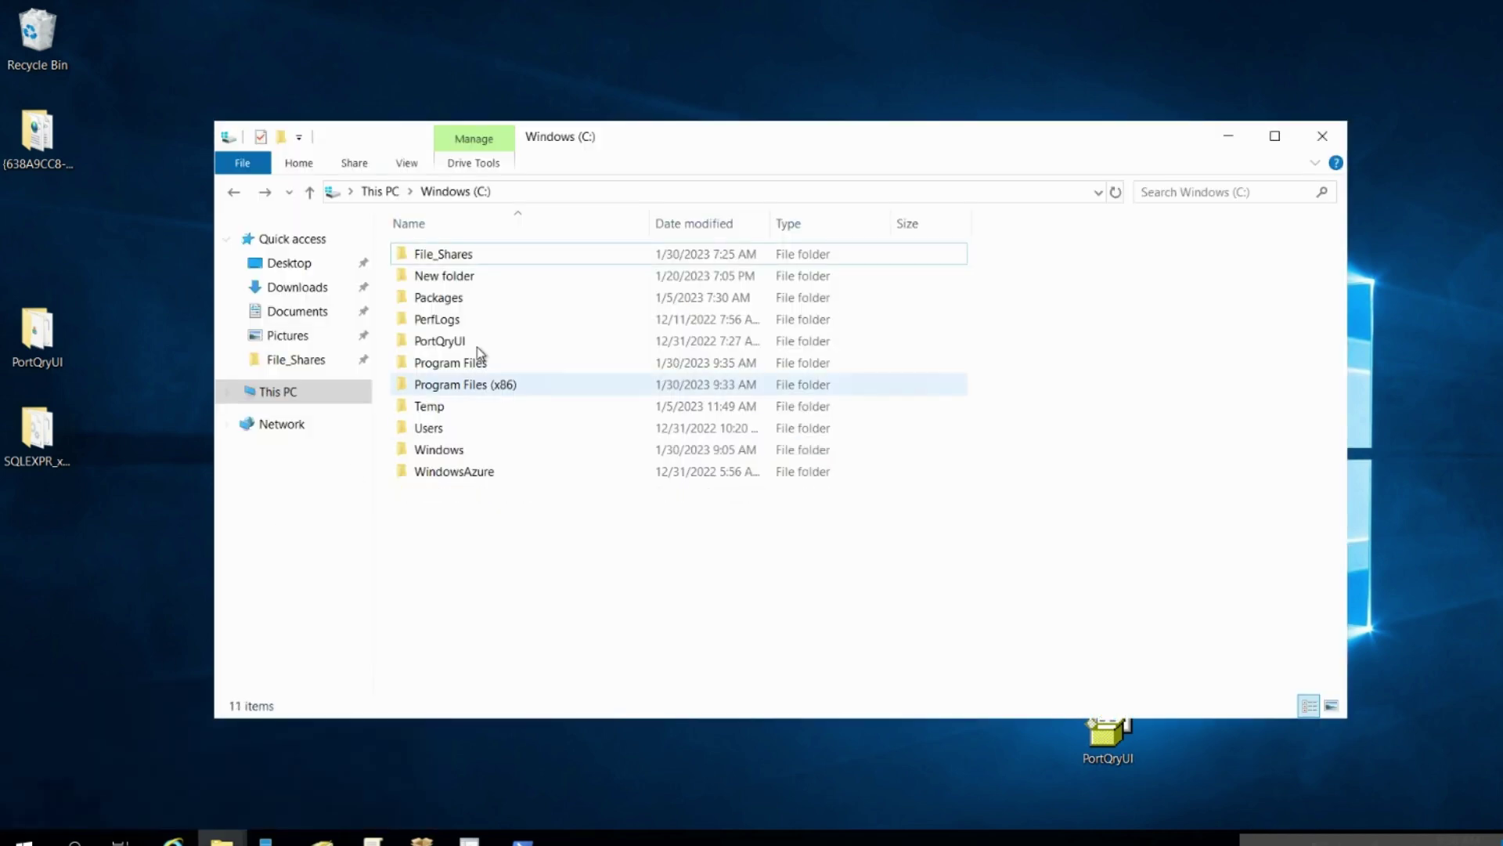
{"action": "left_click", "coordinate": [472, 266]}
{"action": "double_click", "coordinate": [472, 262]}
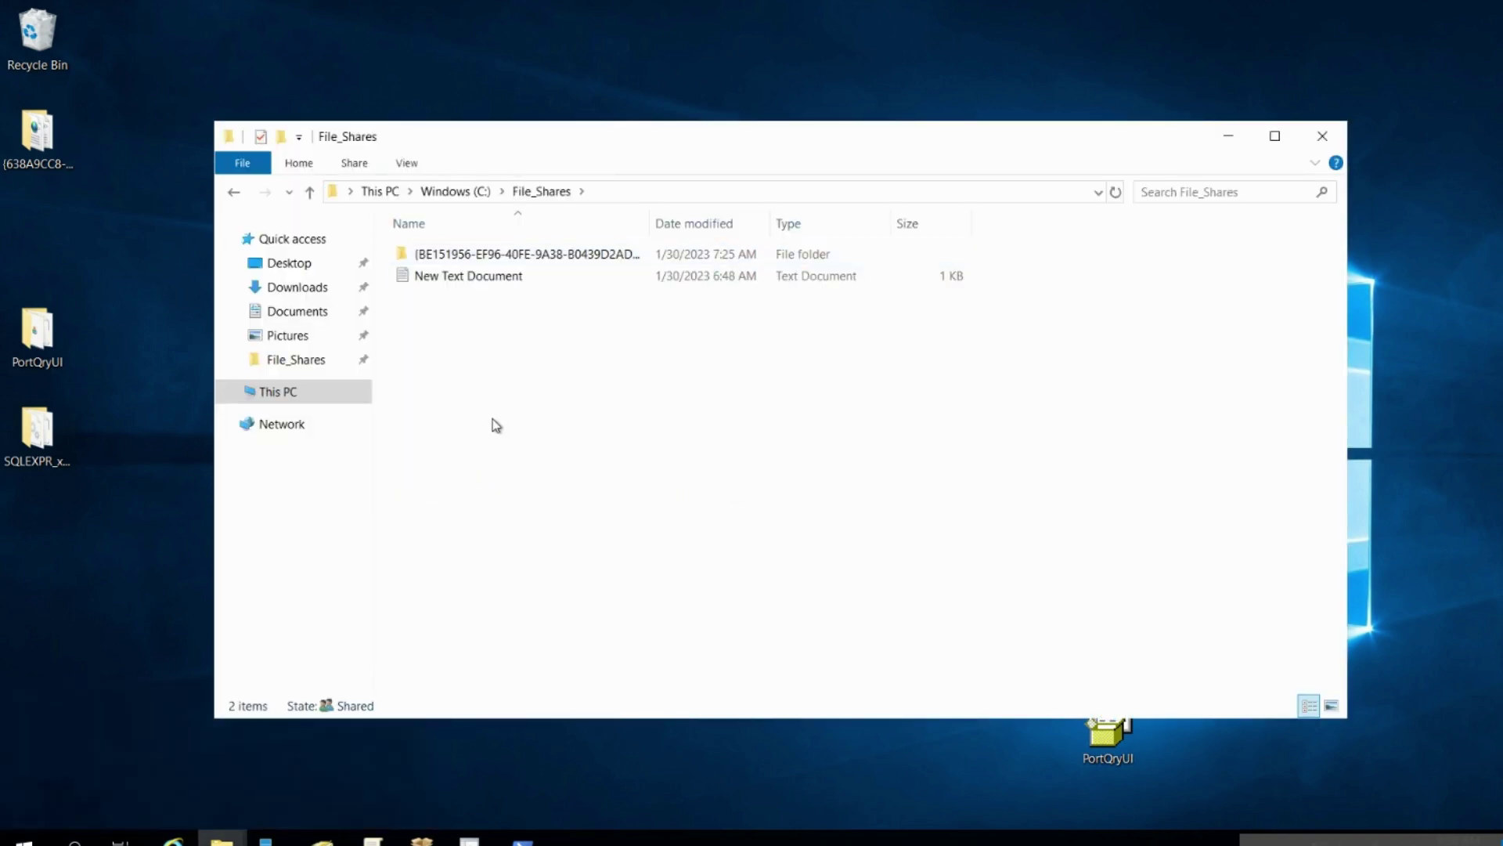
{"action": "key", "text": "ctrl+v"}
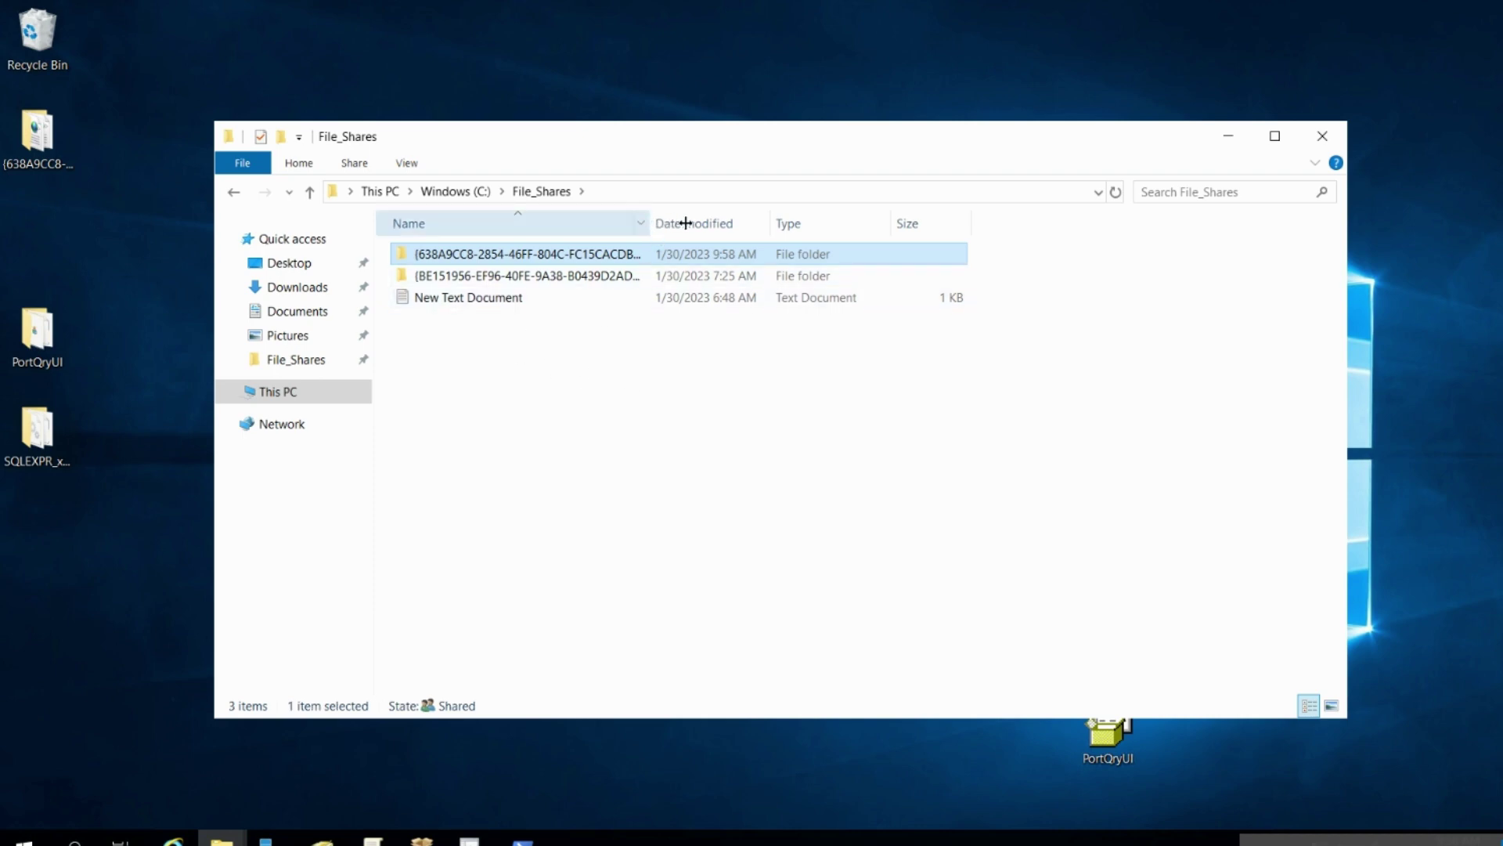
{"action": "left_click_drag", "start_coordinate": [649, 224], "coordinate": [686, 224]}
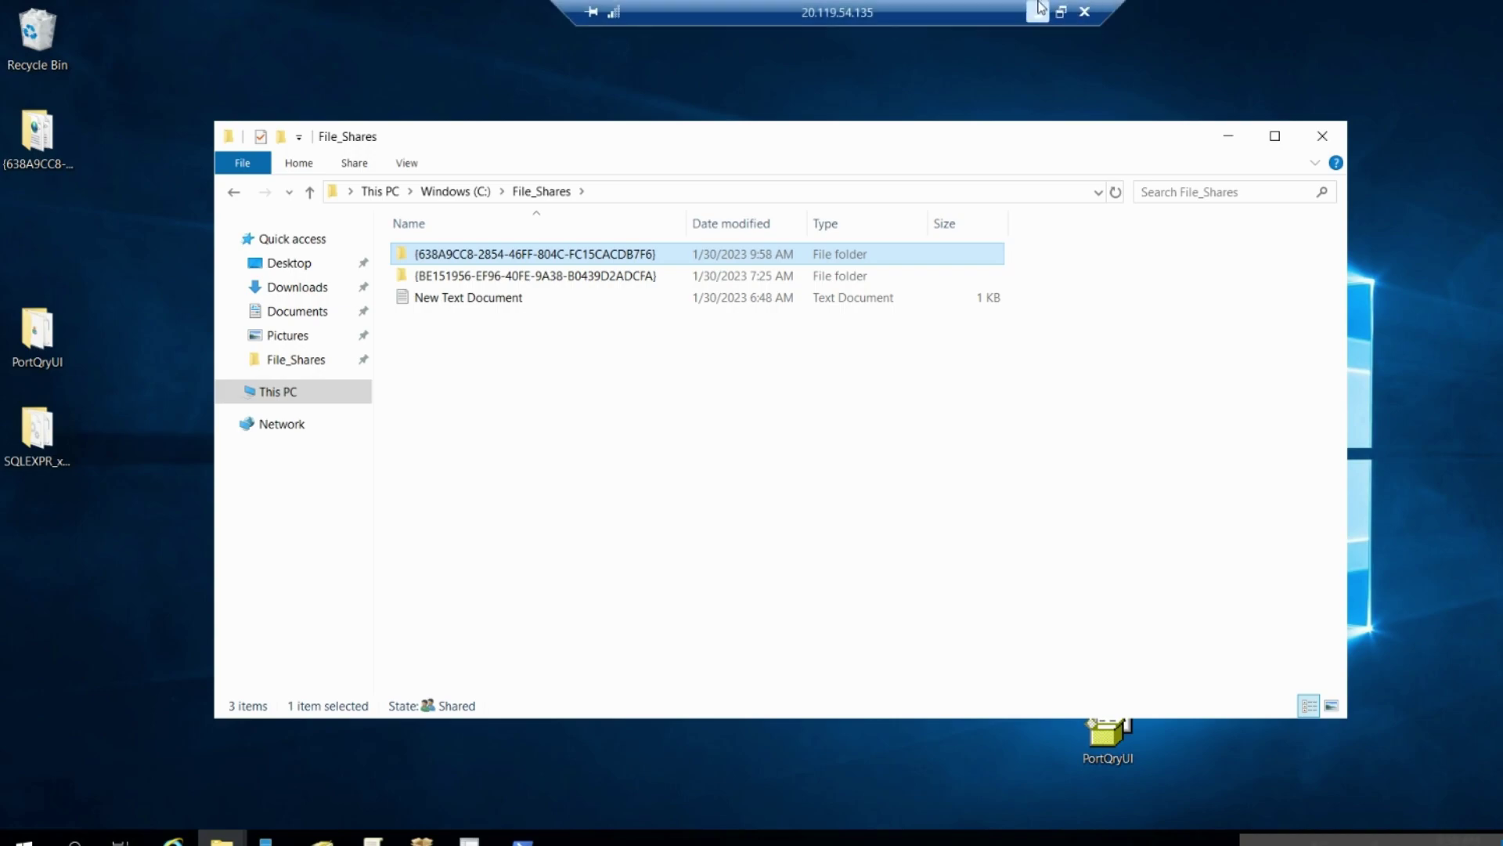
Switch to the 20.85.120.166 remote session and close the open sIDHistory editor and user properties windows
{"action": "left_click", "coordinate": [1038, 9]}
{"action": "mouse_move", "coordinate": [1114, 838]}
{"action": "left_click", "coordinate": [1281, 766]}
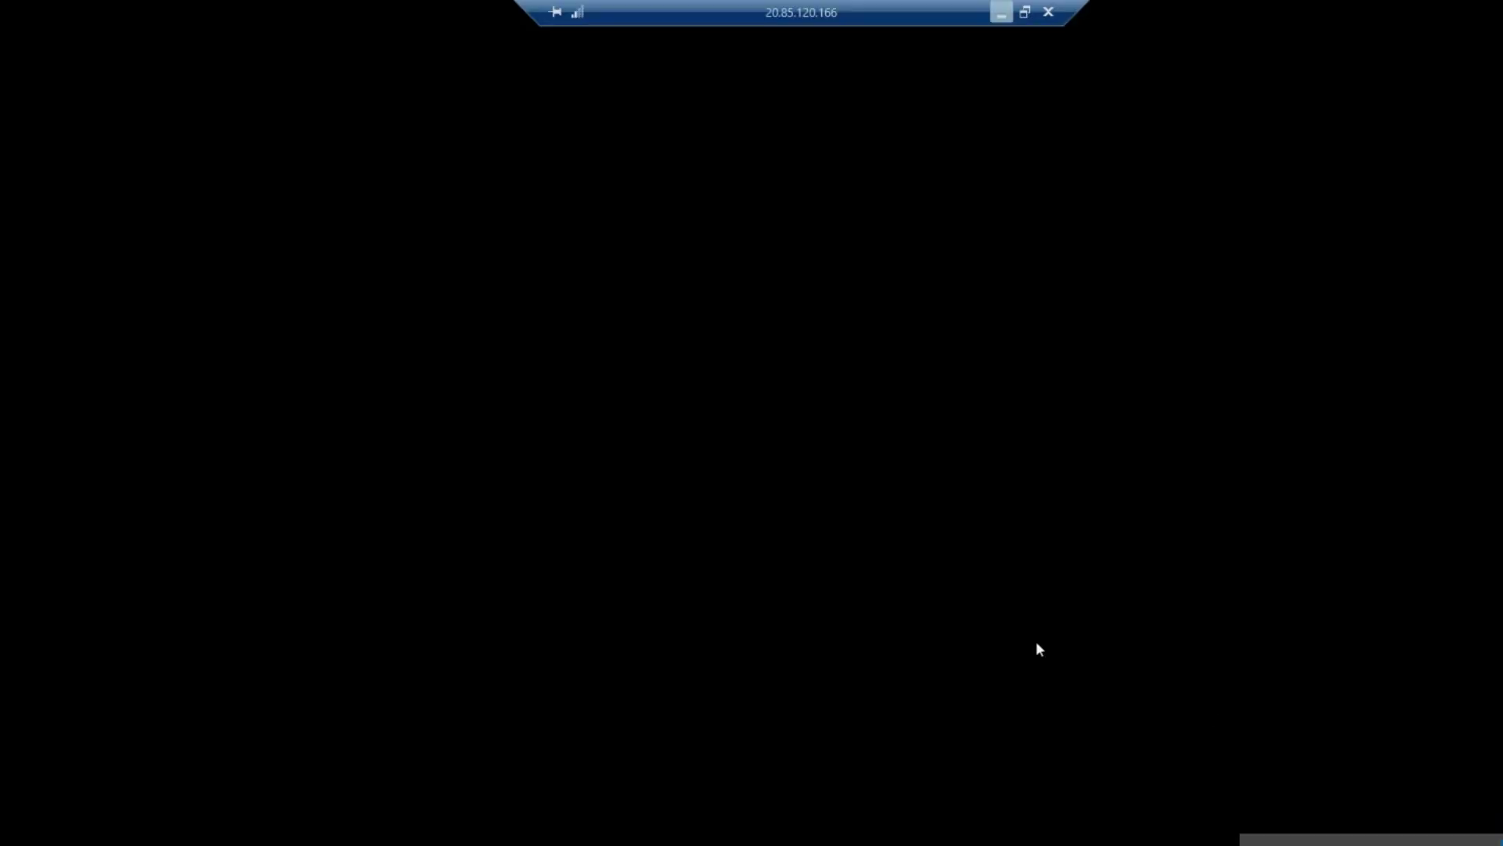
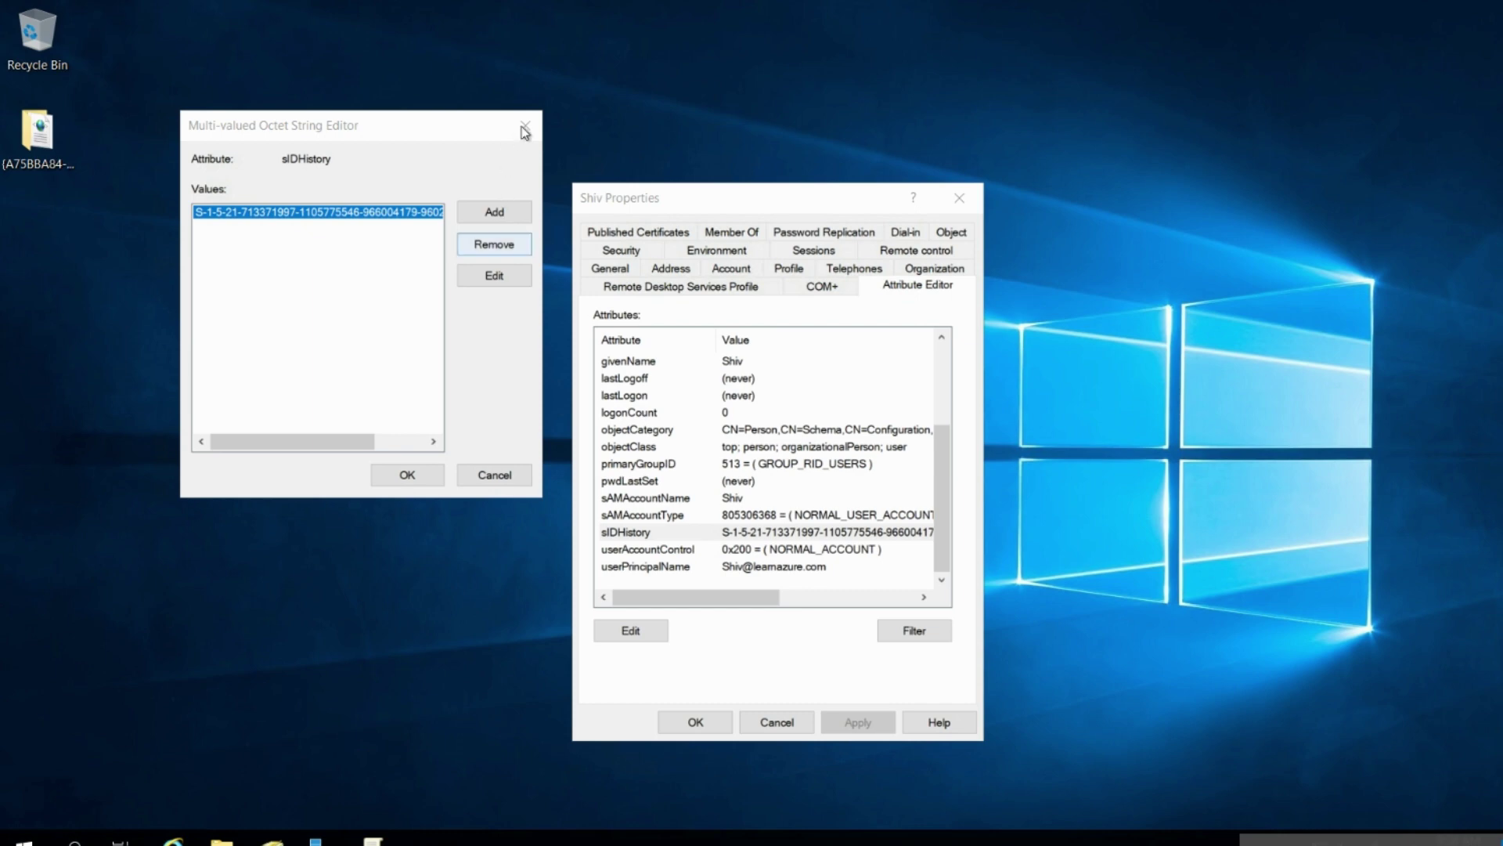
{"action": "left_click", "coordinate": [524, 128]}
{"action": "left_click", "coordinate": [959, 197]}
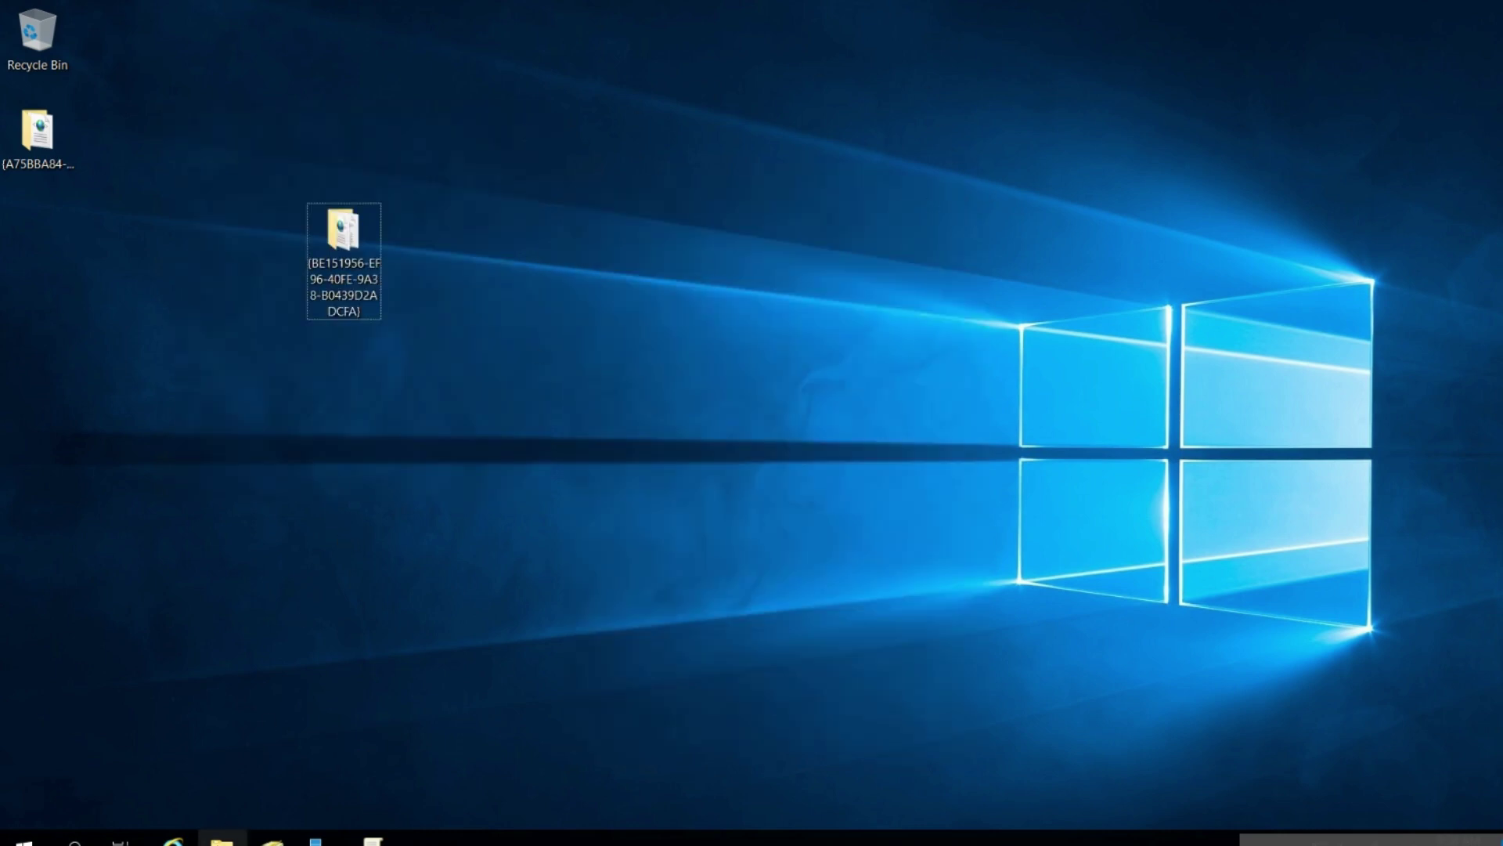
Copy the 638A9CC8 backup folder from the File_Shares network share on 172.168.0.4 to the desktop
{"action": "mouse_move", "coordinate": [222, 838]}
{"action": "left_click", "coordinate": [223, 758]}
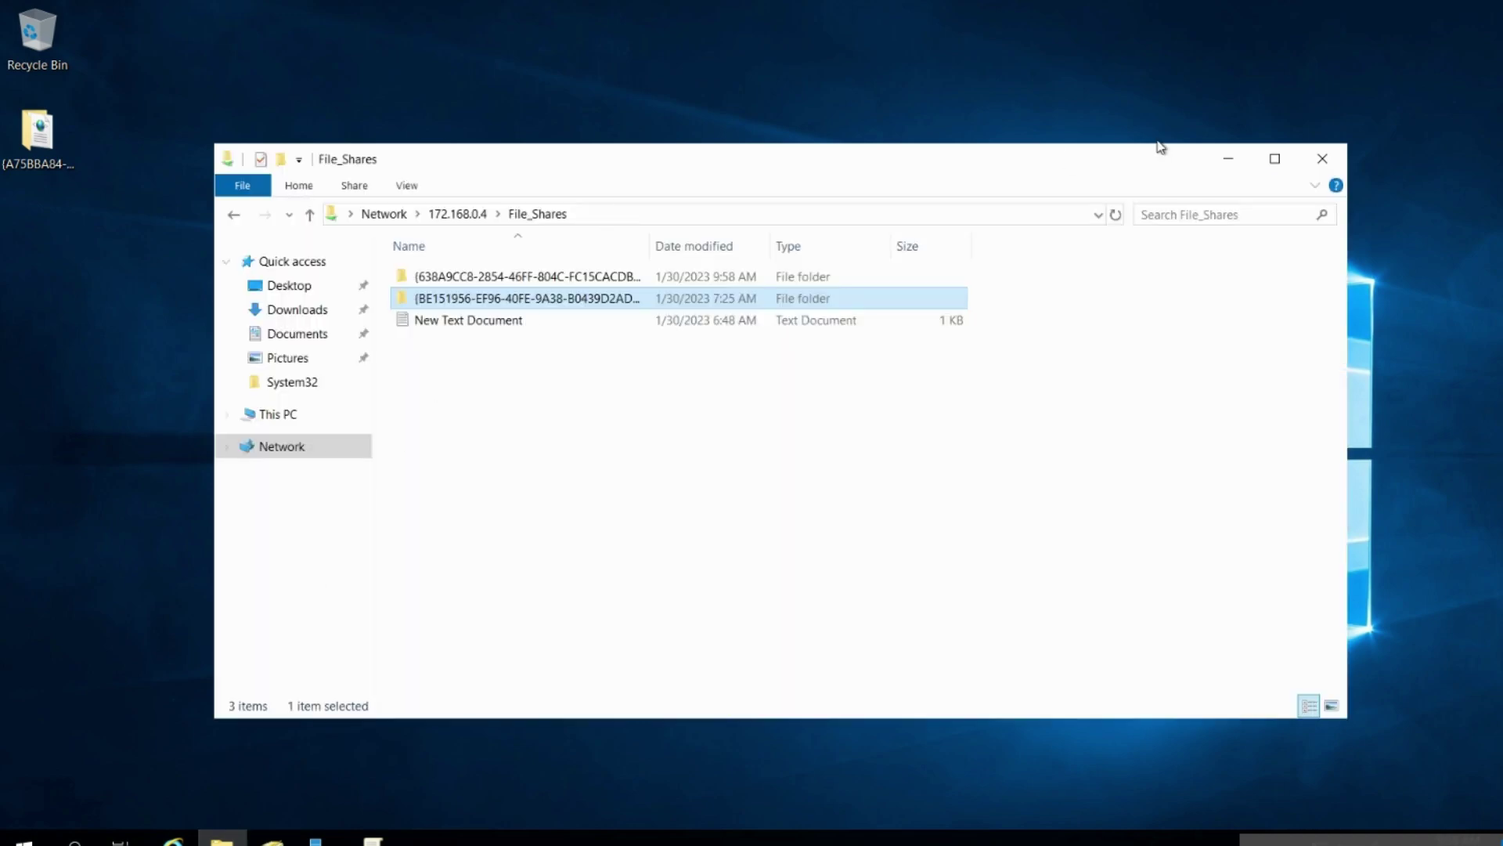
{"action": "left_click", "coordinate": [1115, 216]}
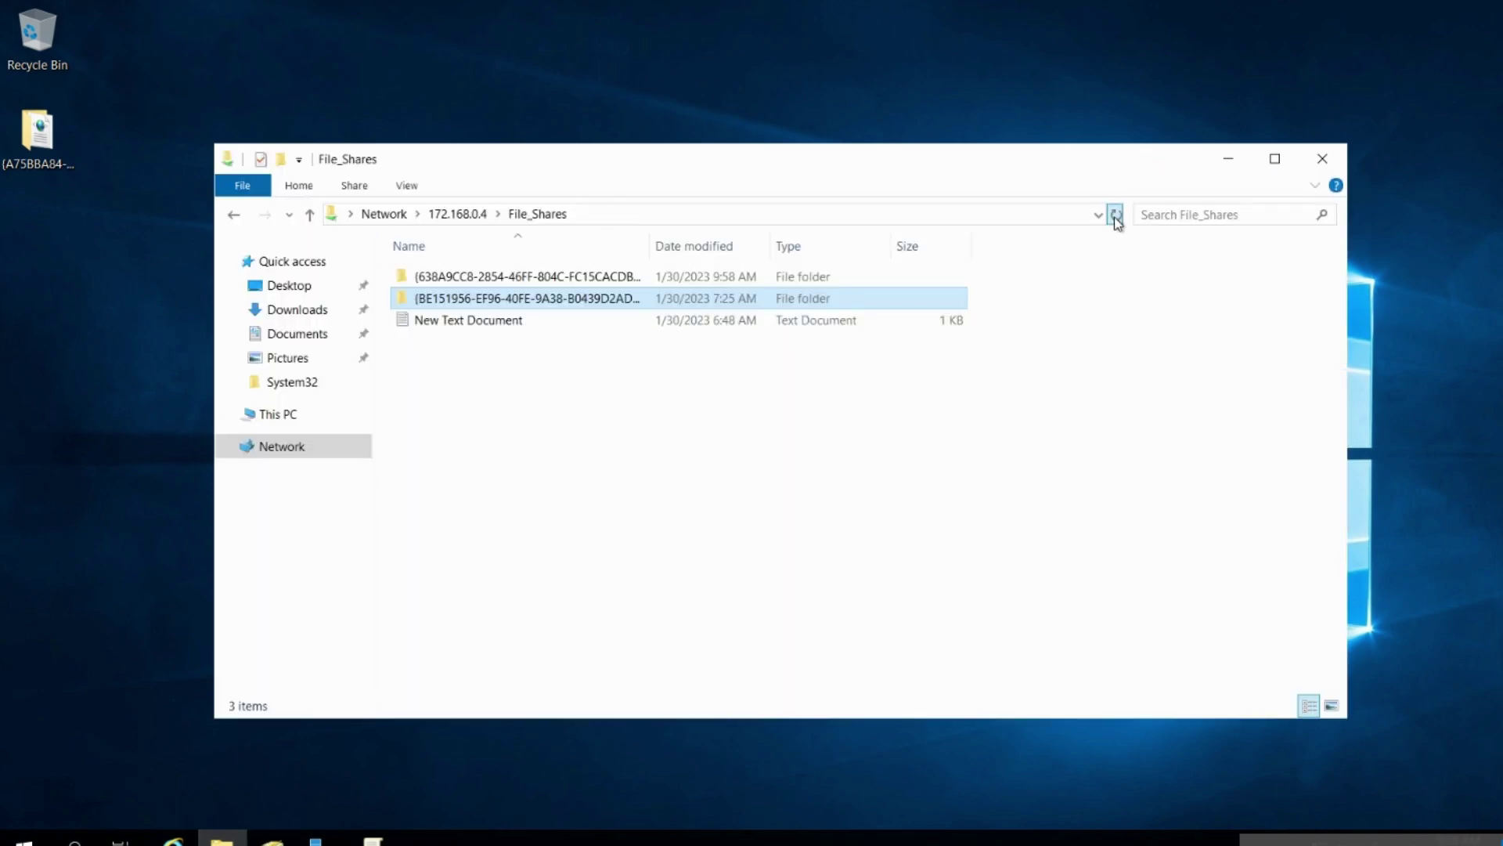
{"action": "left_click", "coordinate": [507, 278]}
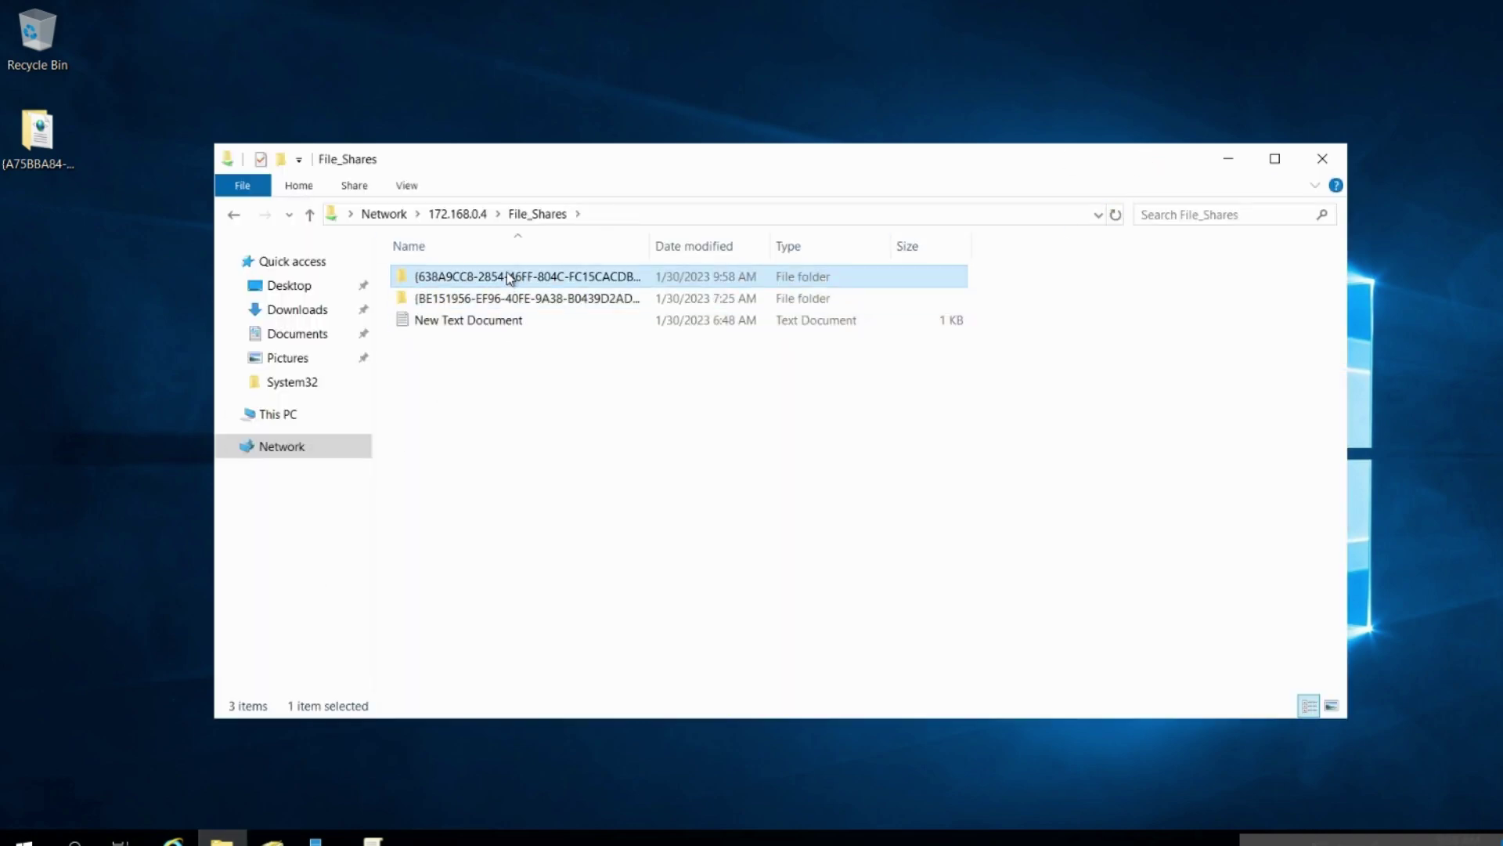
{"action": "key", "text": "F2"}
{"action": "left_click", "coordinate": [724, 274]}
{"action": "double_click", "coordinate": [724, 275]}
{"action": "right_click", "coordinate": [724, 274]}
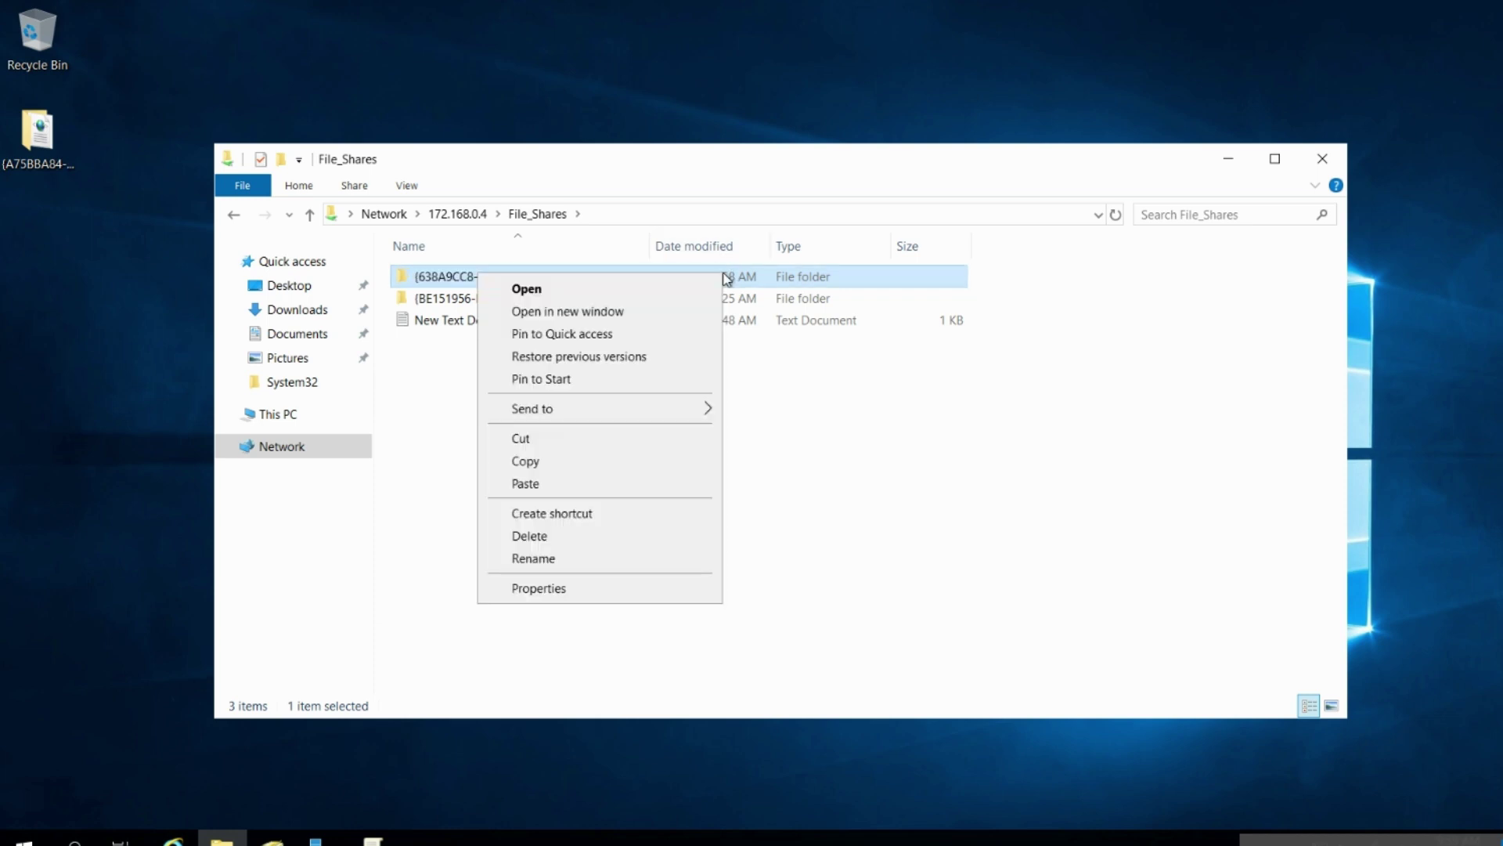
{"action": "left_click", "coordinate": [524, 462]}
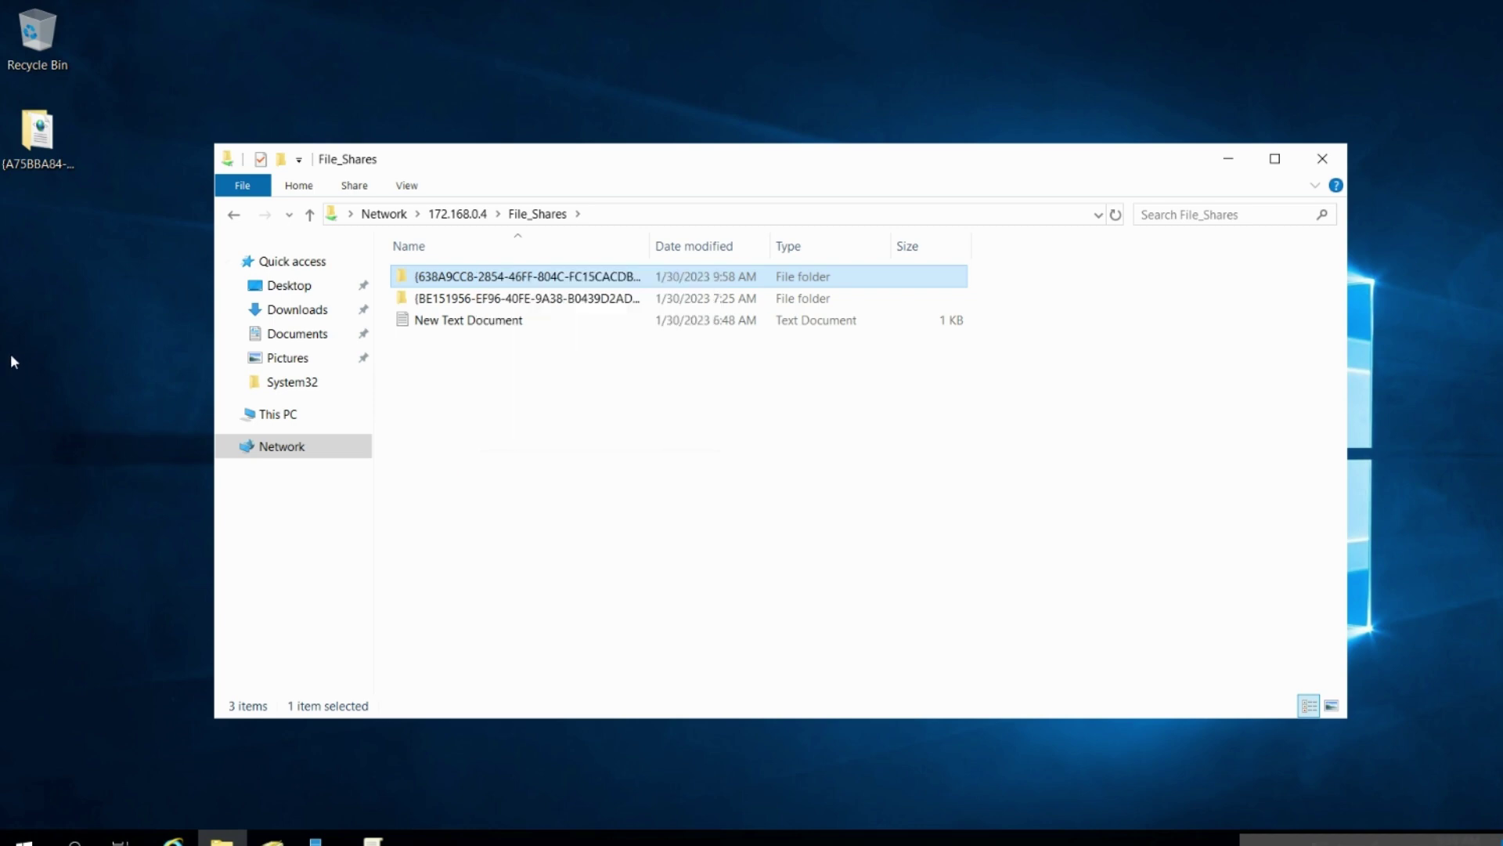
{"action": "right_click", "coordinate": [12, 361]}
{"action": "left_click", "coordinate": [49, 445]}
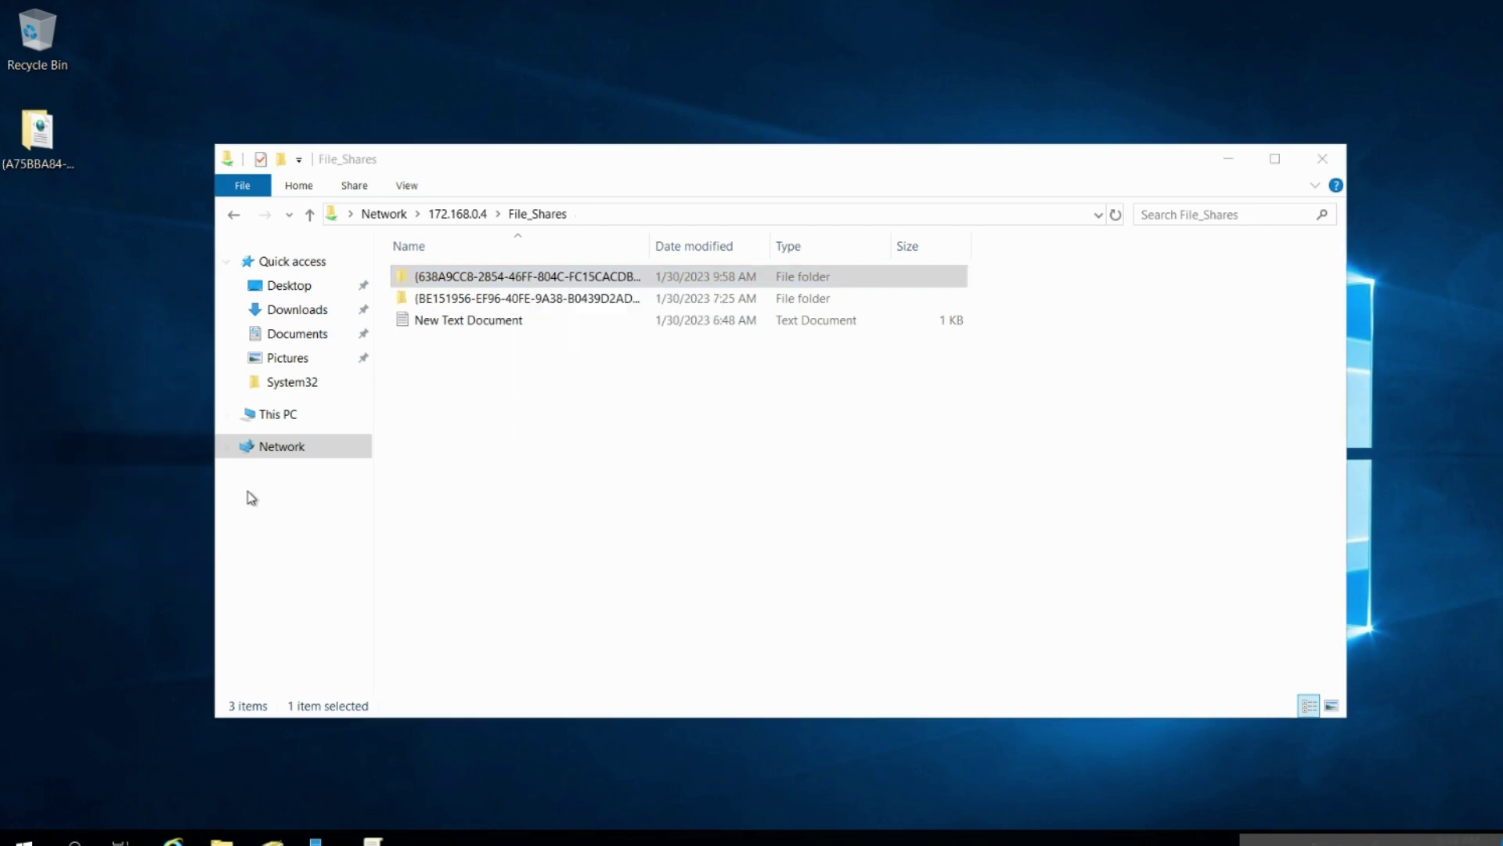
Switch to Group Policy Management and create a GPO named Server-infra under Group Policy Objects in LearnAzureinHindi.online
{"action": "left_click", "coordinate": [373, 841]}
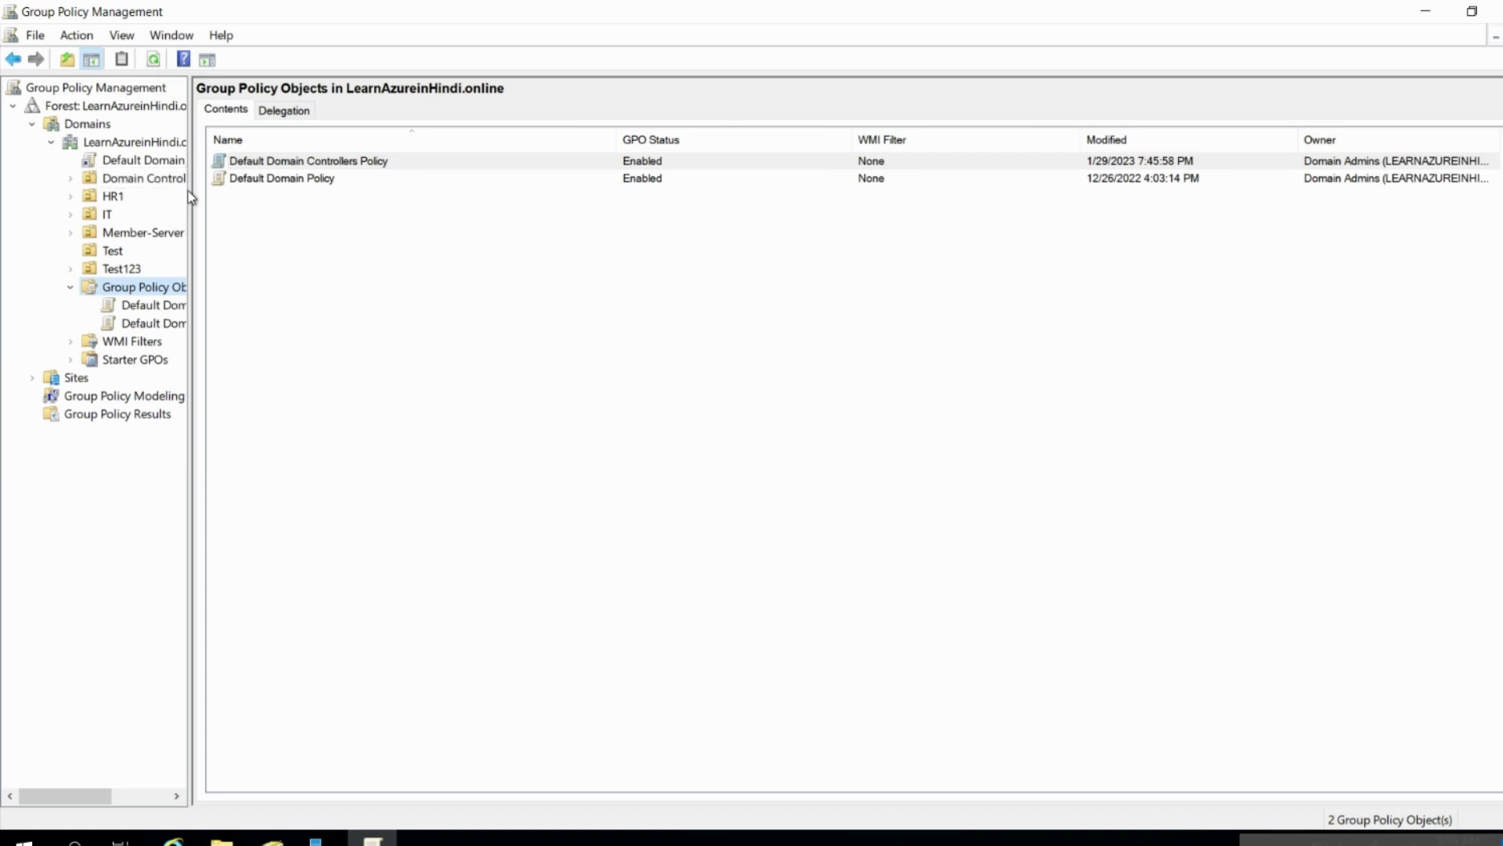
{"action": "left_click_drag", "start_coordinate": [190, 192], "coordinate": [227, 192]}
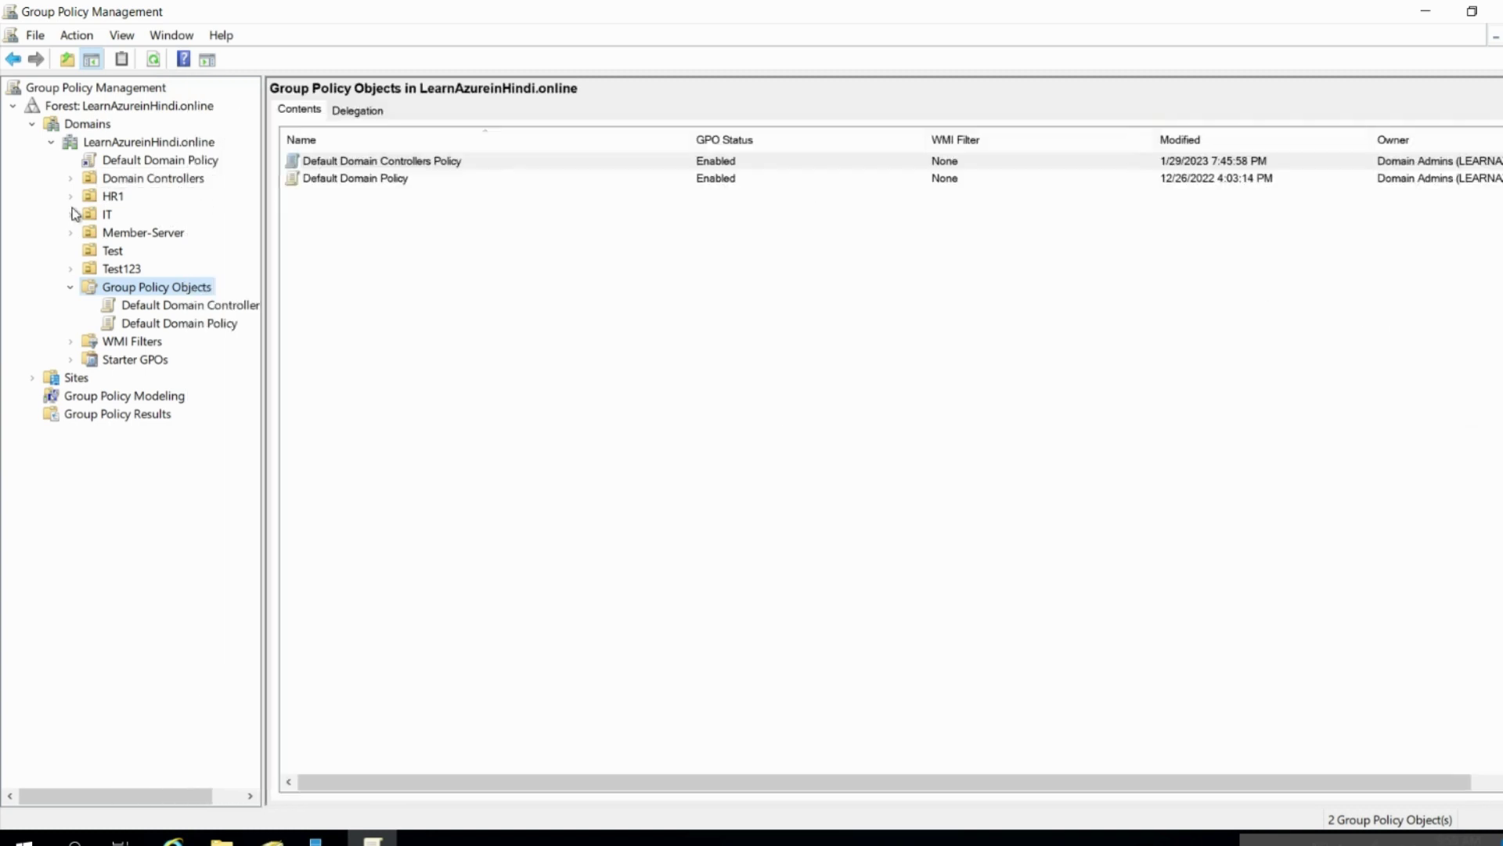
{"action": "left_click", "coordinate": [95, 213]}
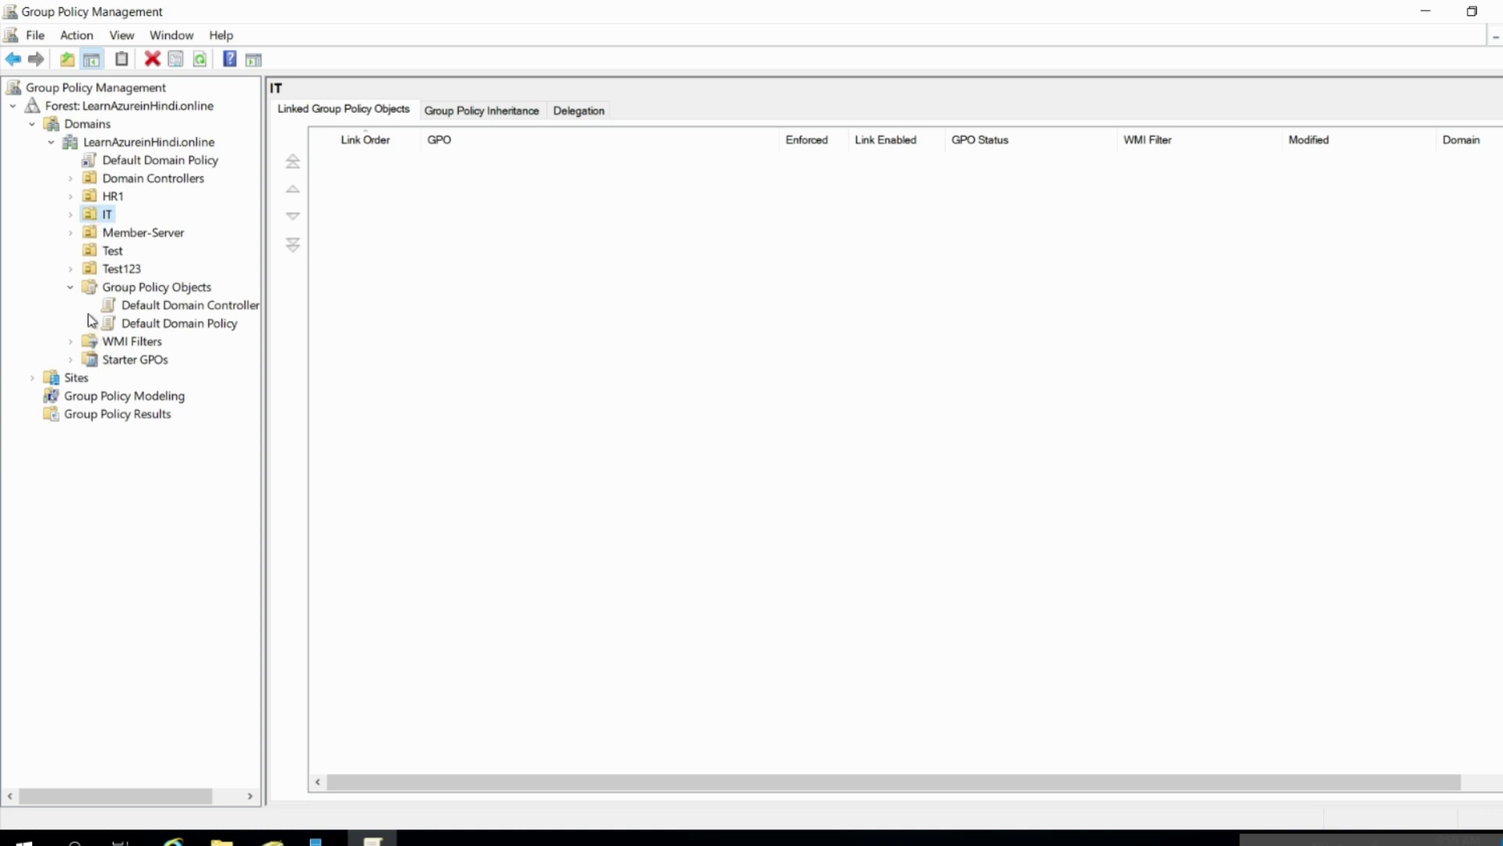
{"action": "right_click", "coordinate": [137, 288]}
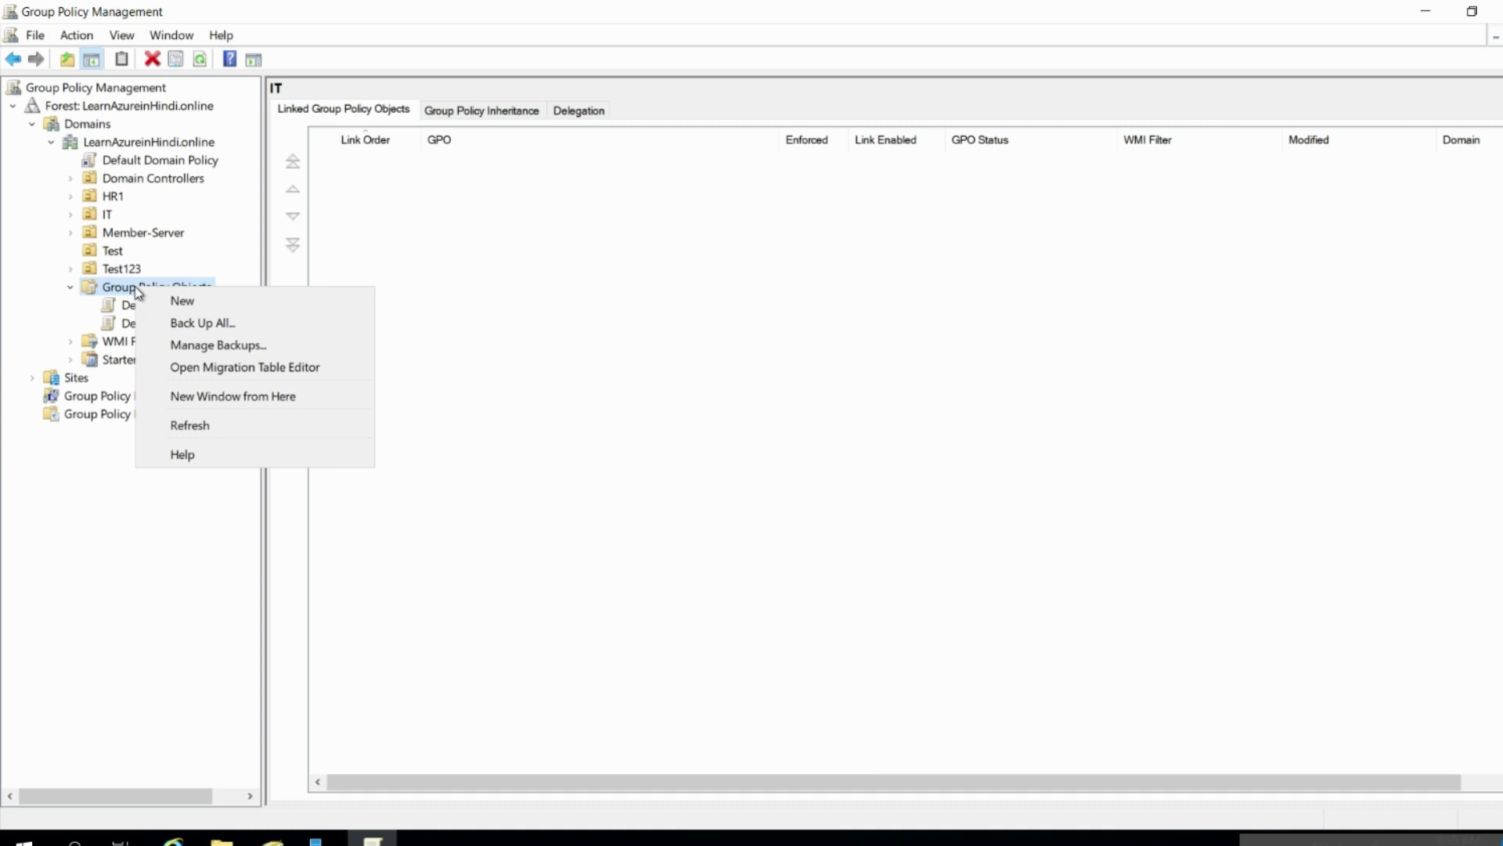
{"action": "left_click", "coordinate": [211, 300]}
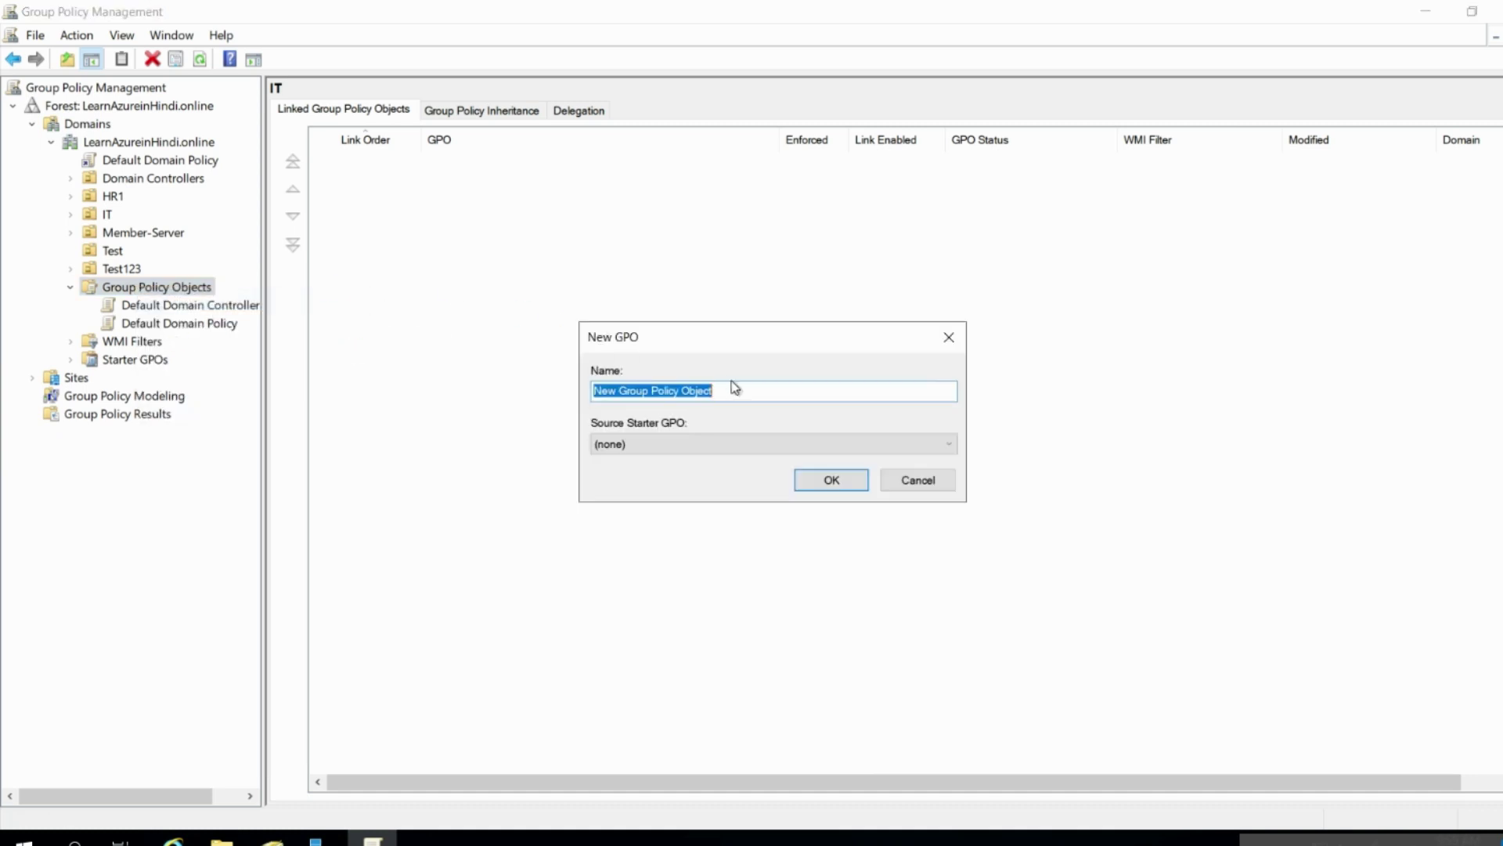
{"action": "type", "text": "Server-"}
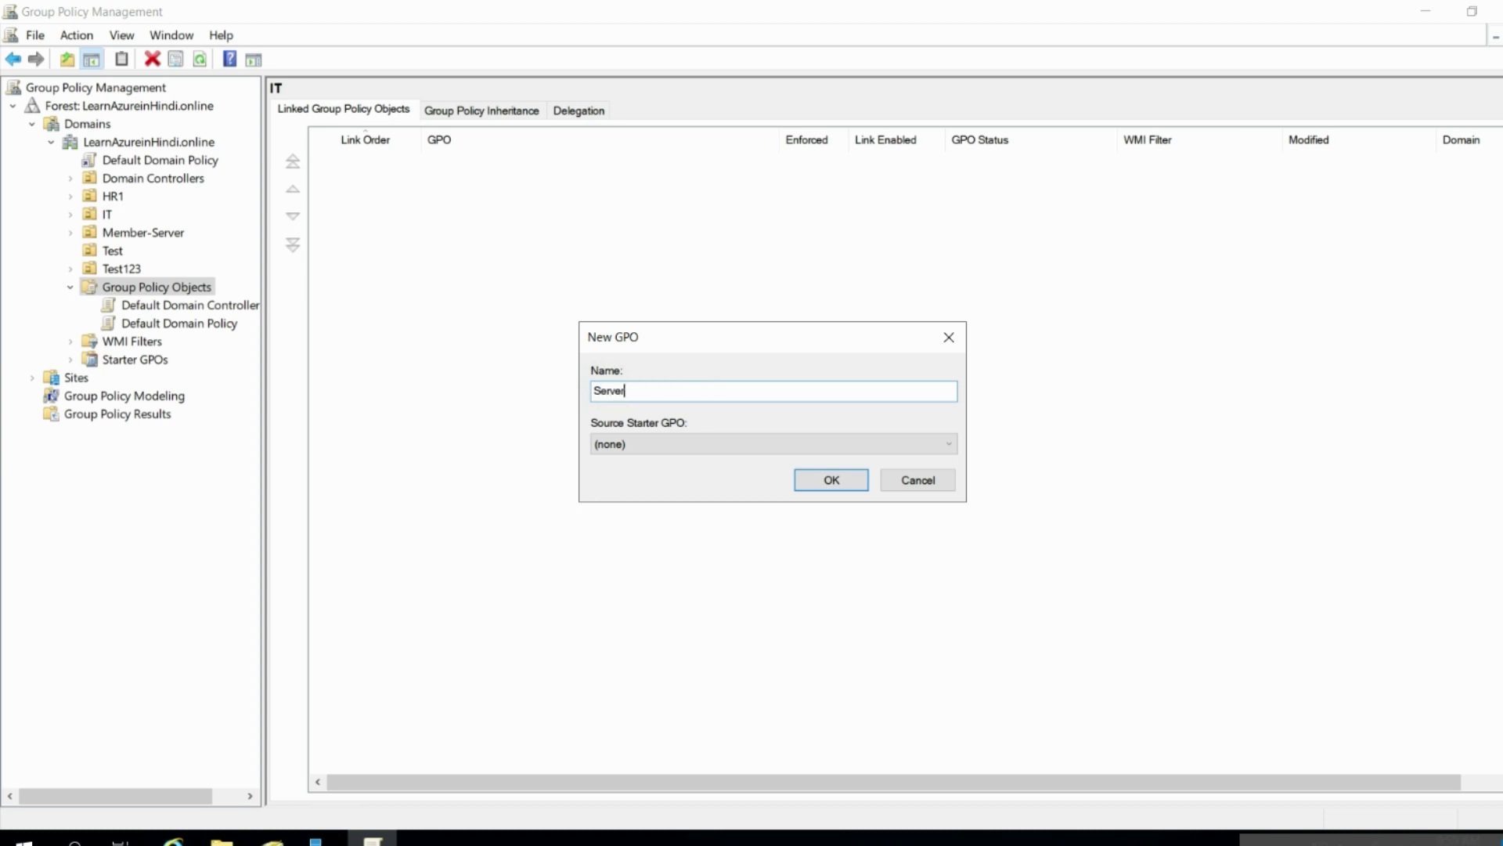
{"action": "type", "text": "infra"}
{"action": "left_click", "coordinate": [811, 478]}
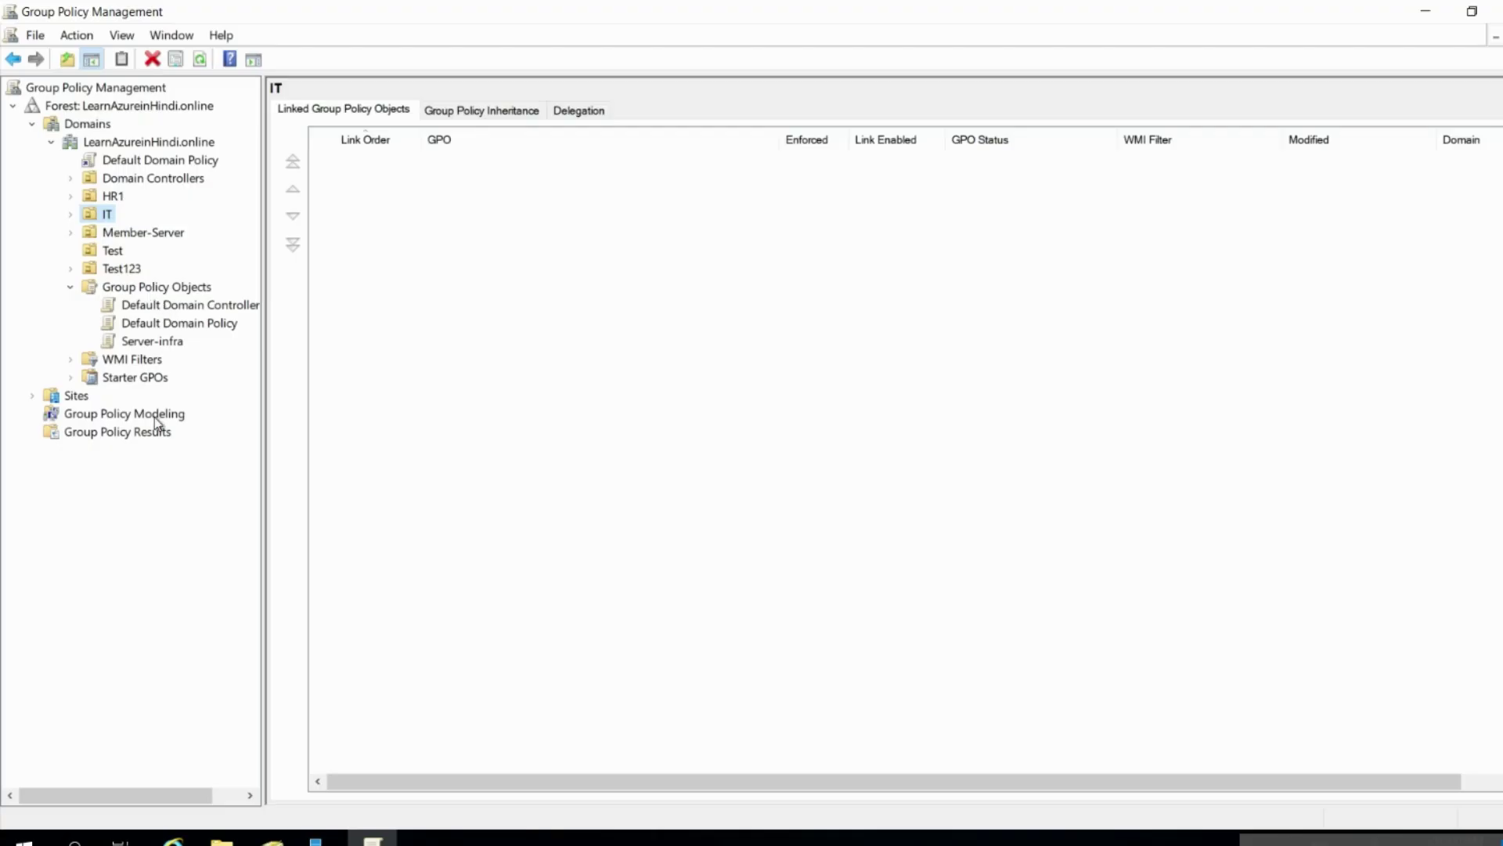
Start the Import Settings Wizard for the Server-infra GPO, using the desktop backup folder and the Server-Infra backup described as 30_Jan_backup
{"action": "left_click", "coordinate": [138, 344]}
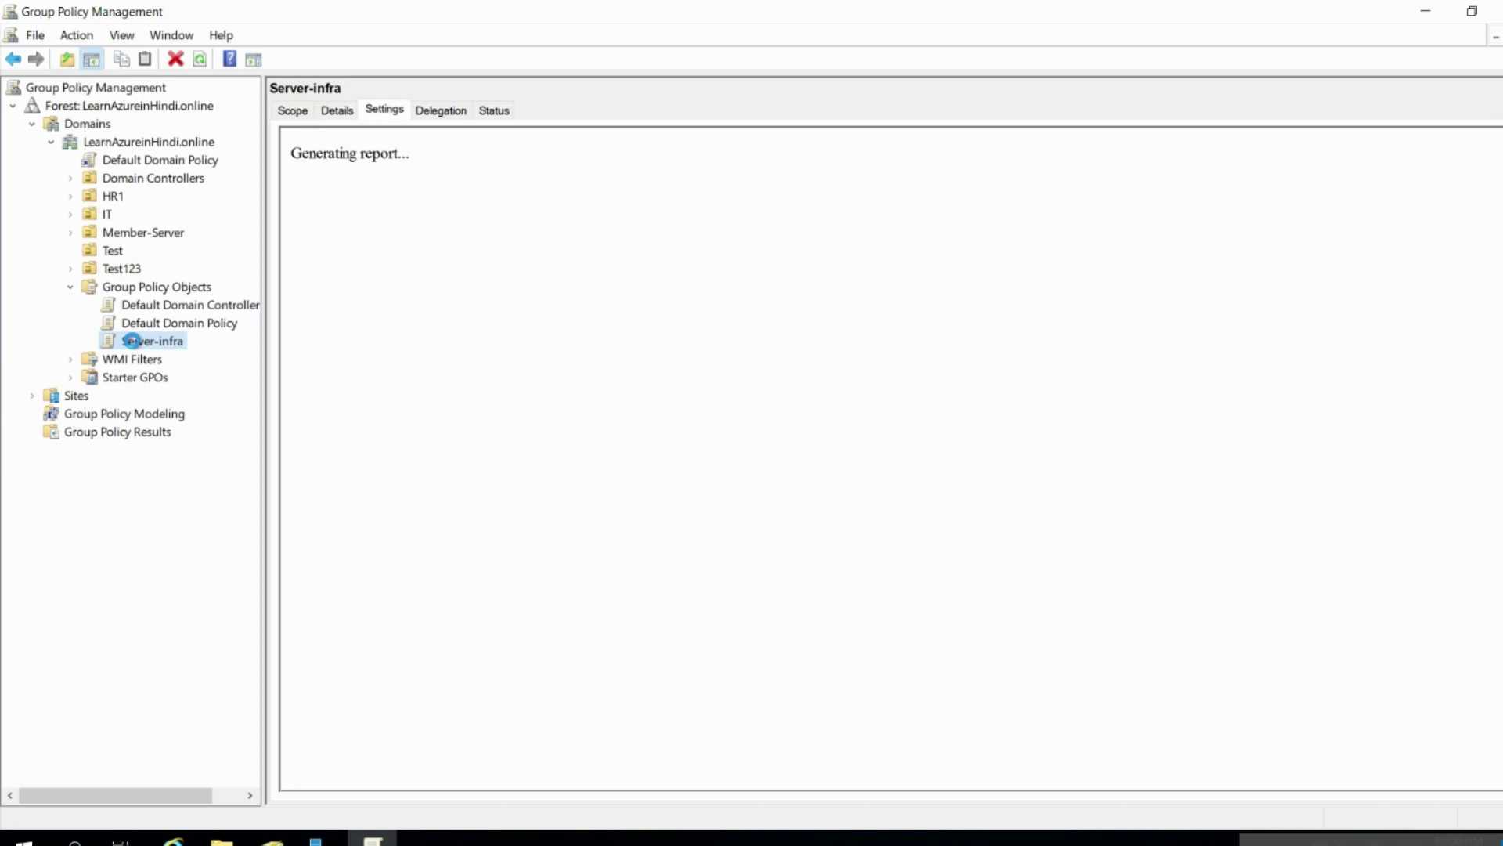
{"action": "right_click", "coordinate": [133, 343]}
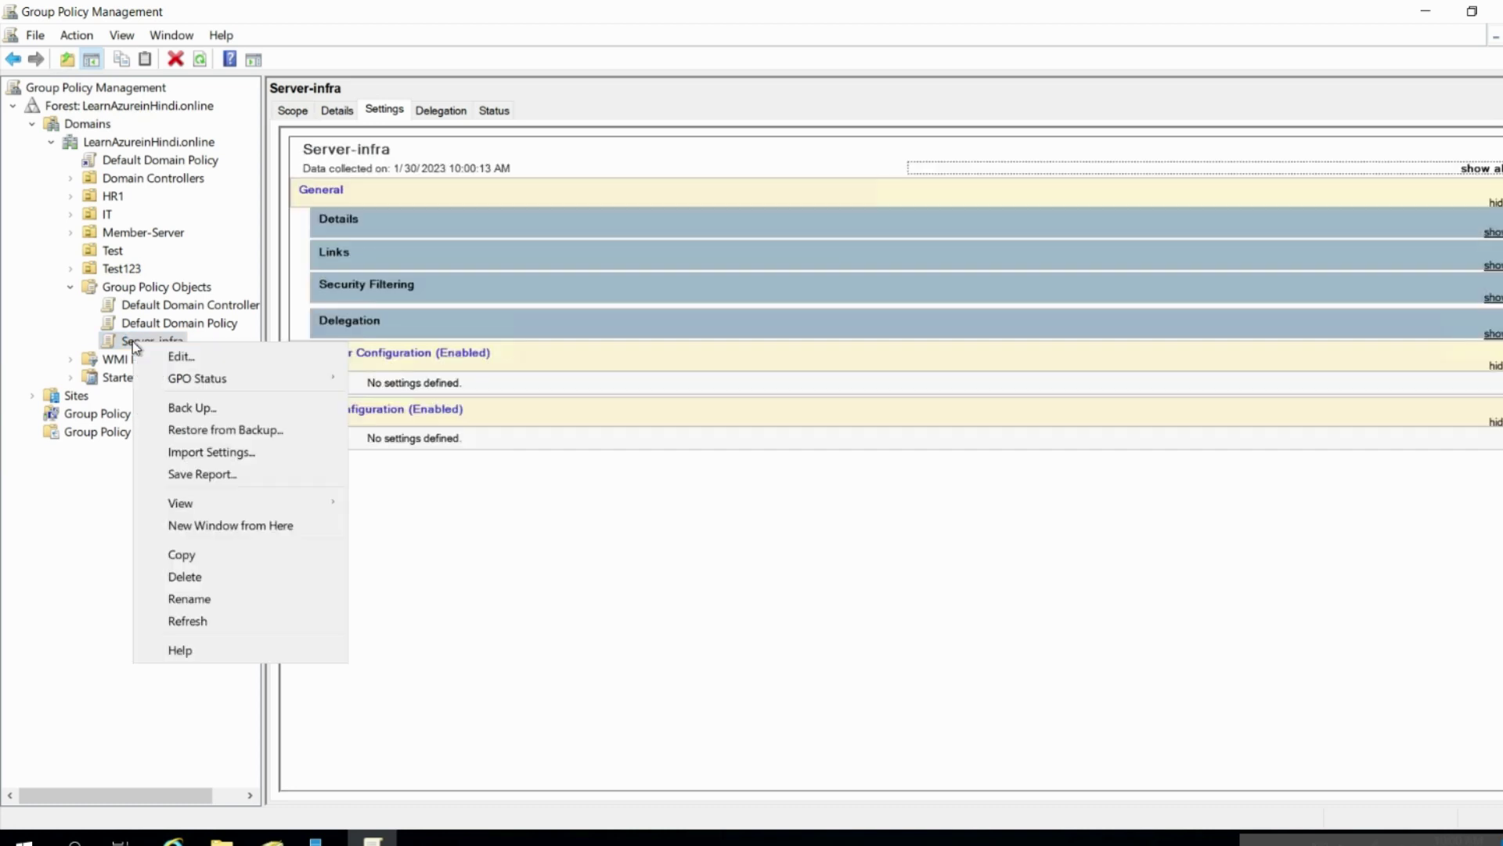
{"action": "left_click", "coordinate": [221, 453]}
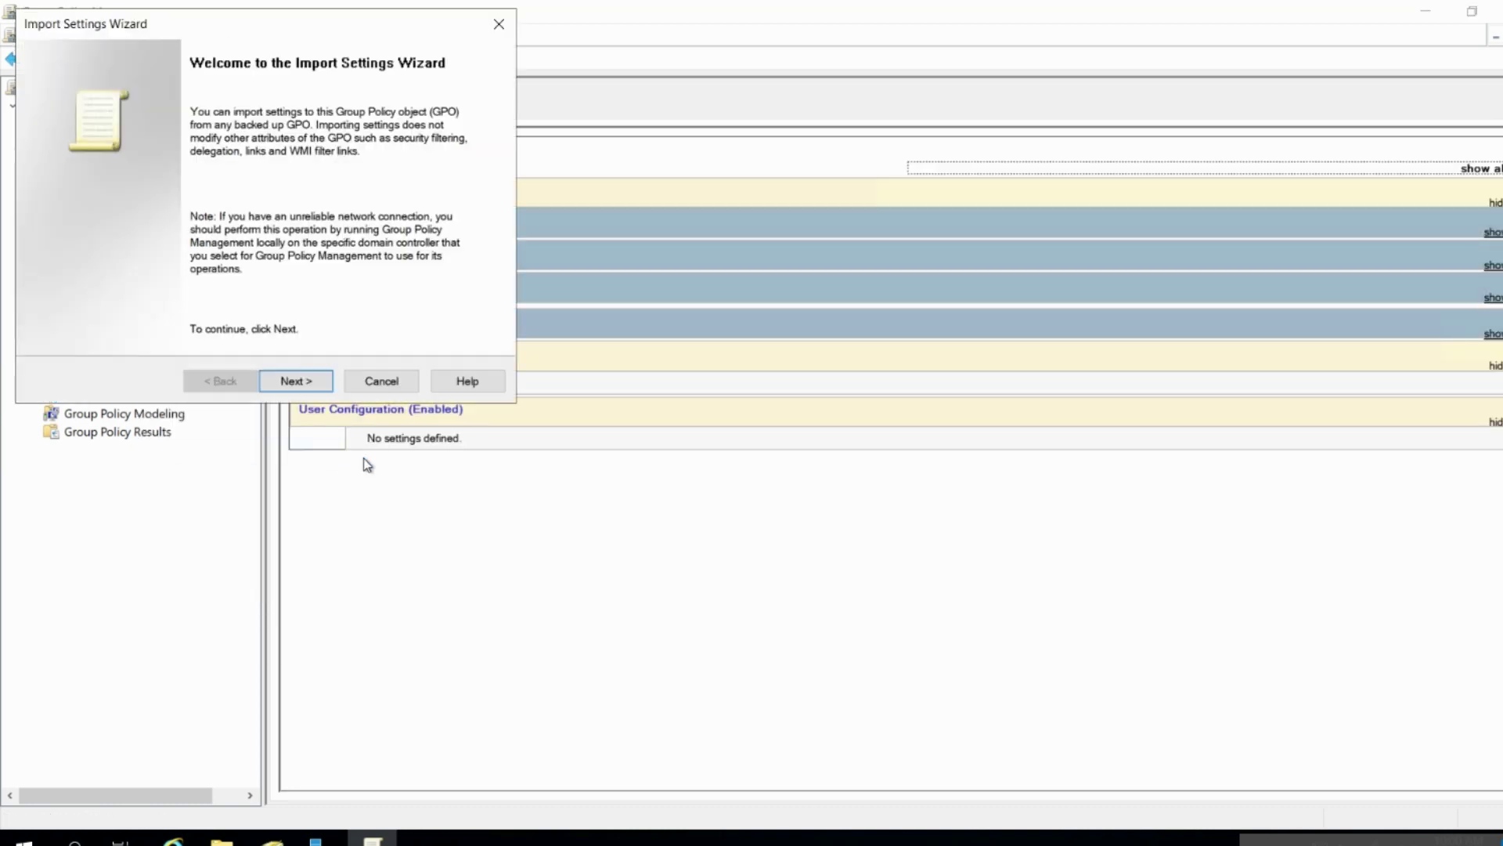
{"action": "left_click", "coordinate": [321, 382]}
{"action": "left_click", "coordinate": [296, 381]}
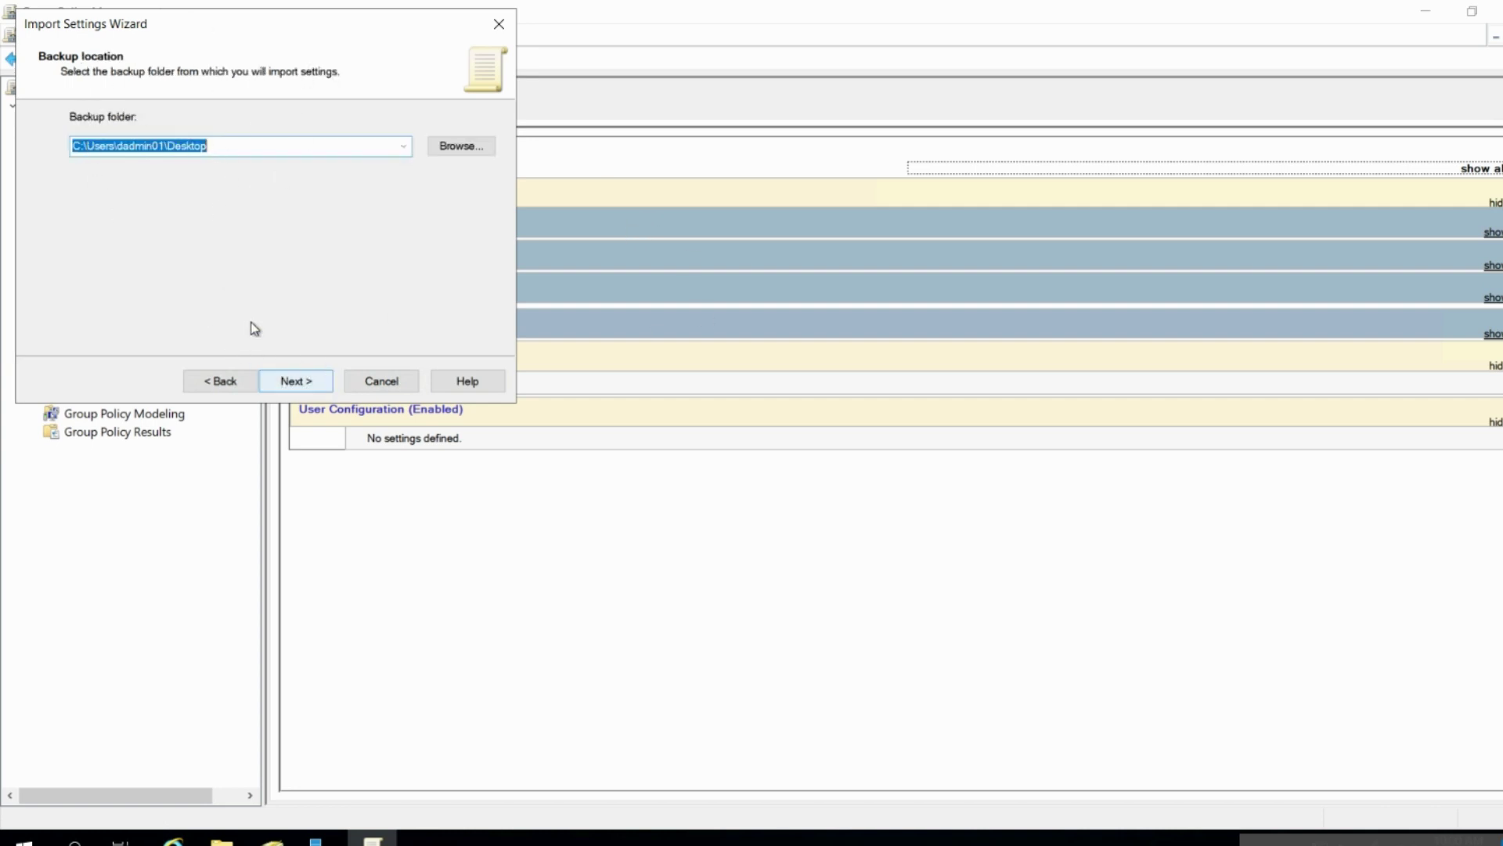
{"action": "left_click", "coordinate": [302, 378]}
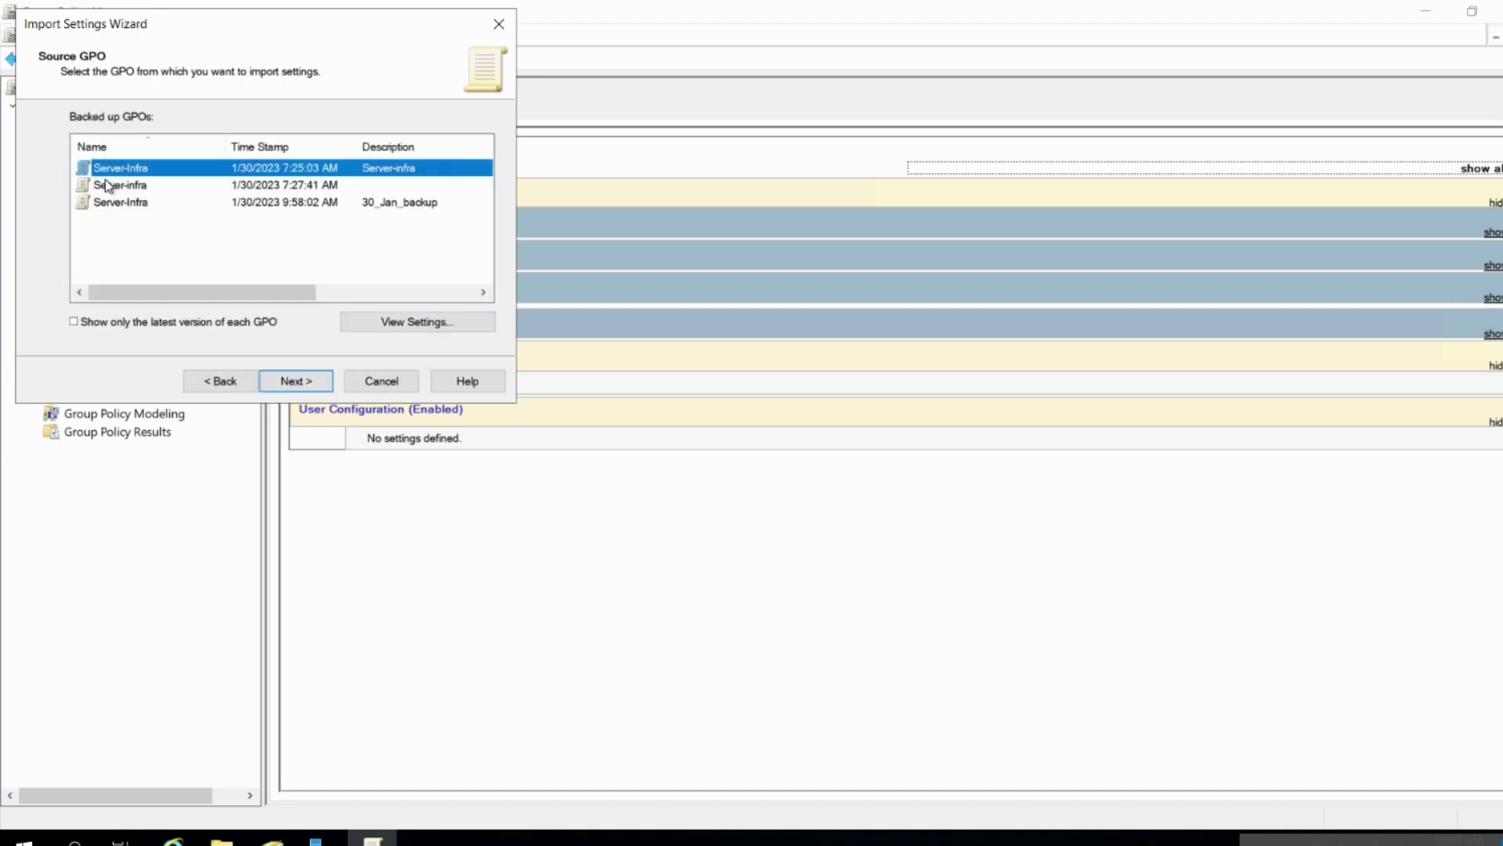
{"action": "left_click_drag", "start_coordinate": [225, 146], "coordinate": [236, 146]}
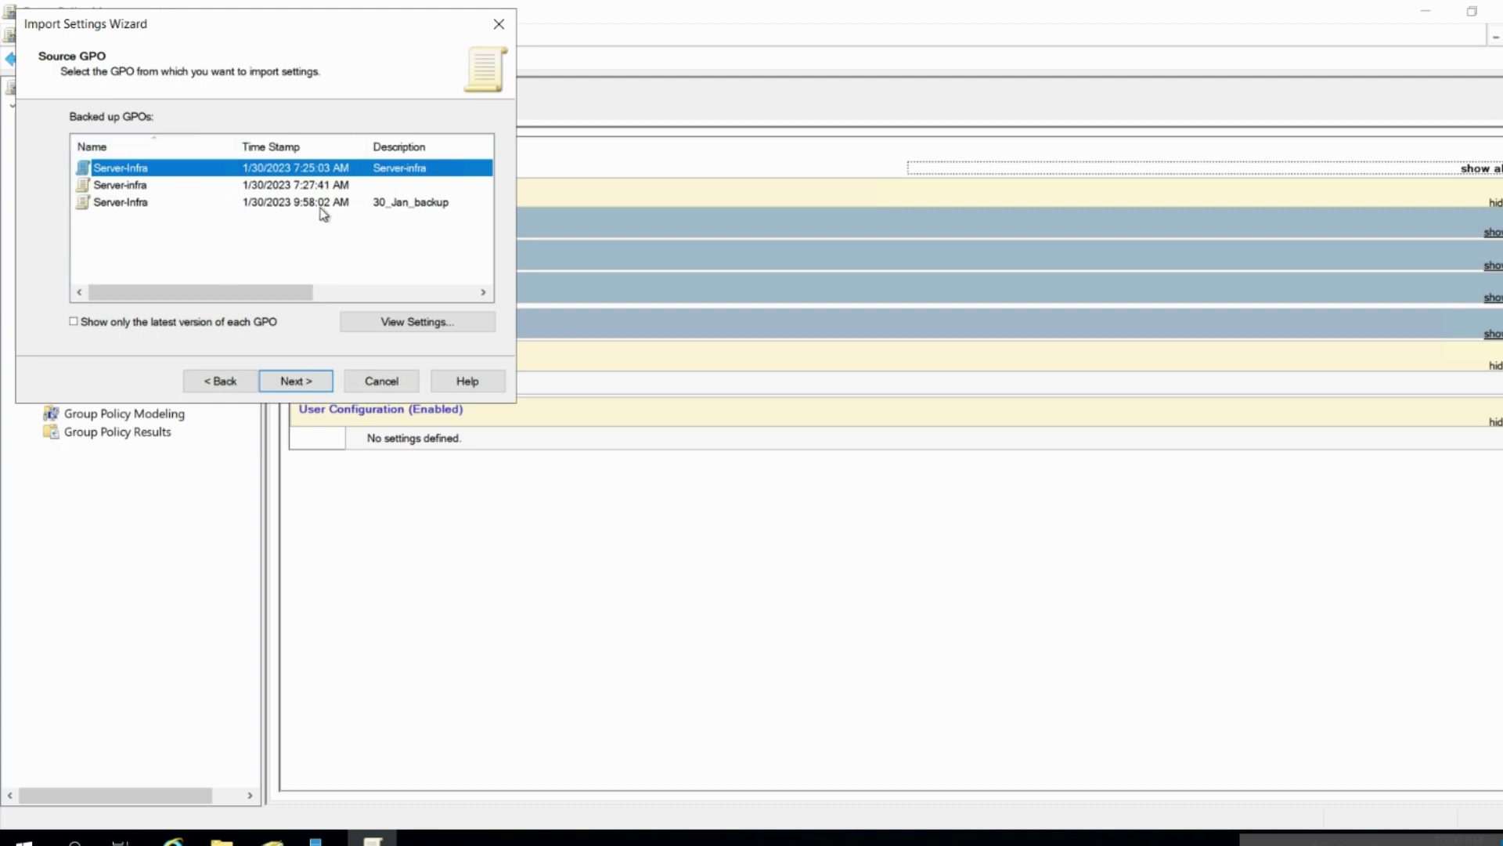
{"action": "left_click", "coordinate": [345, 210]}
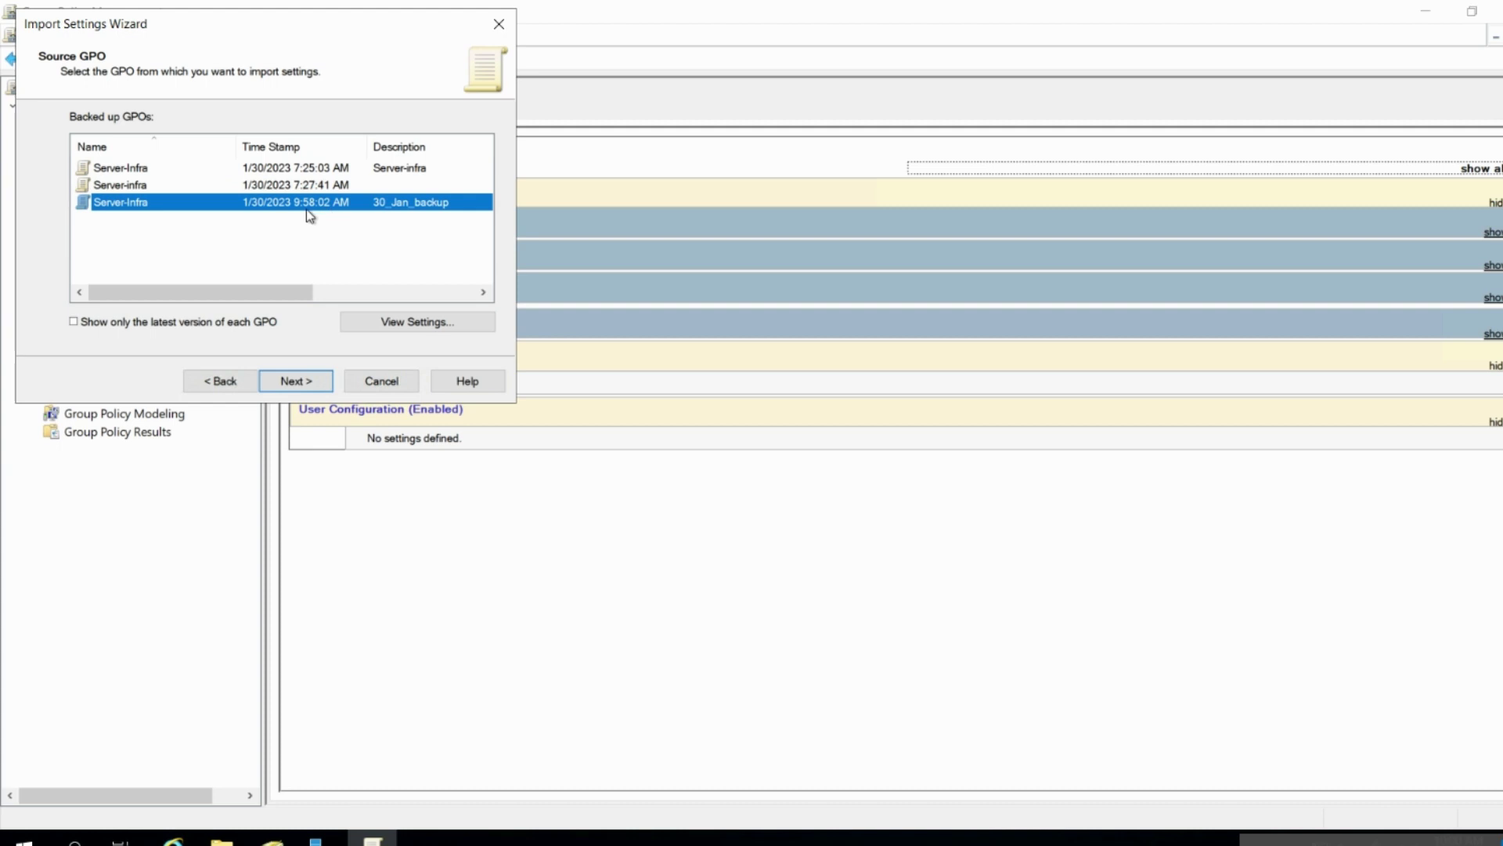
{"action": "left_click", "coordinate": [307, 384]}
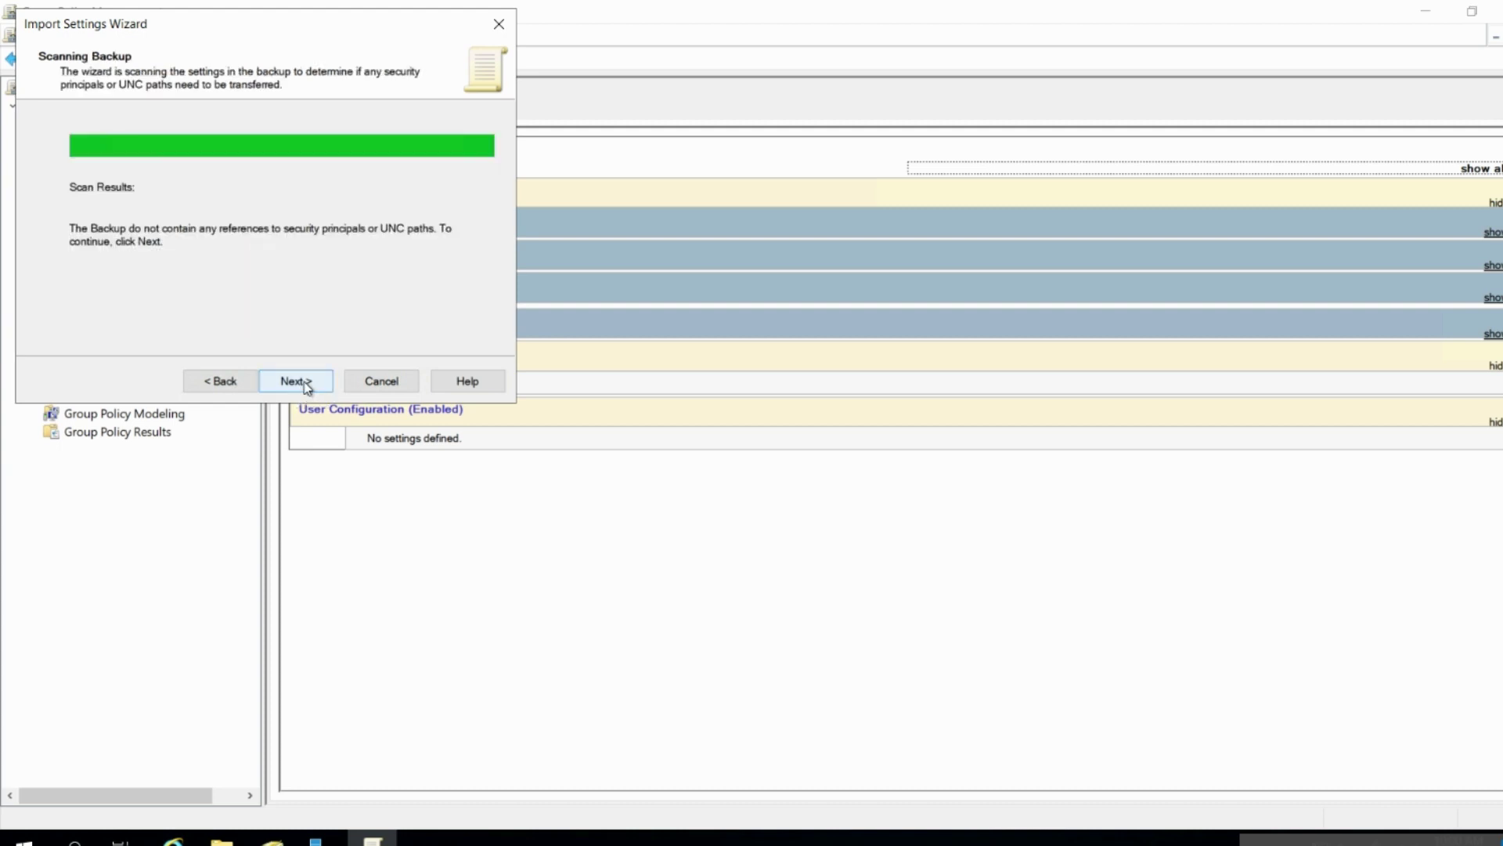
Return to the source GPO selection and review the full settings report of the 30_Jan_backup backup
{"action": "left_click", "coordinate": [223, 383]}
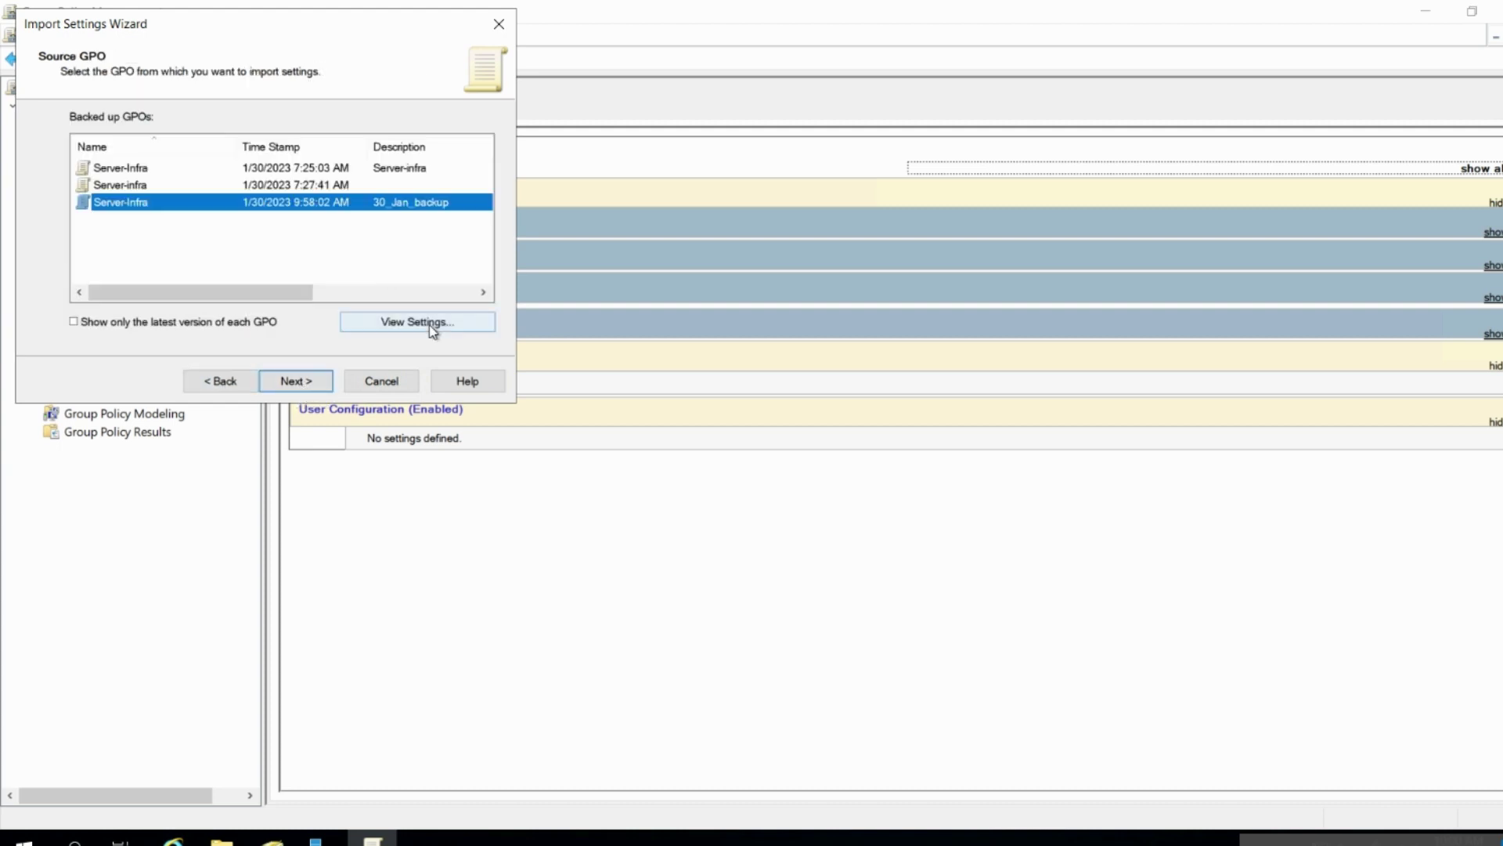
{"action": "left_click", "coordinate": [433, 321]}
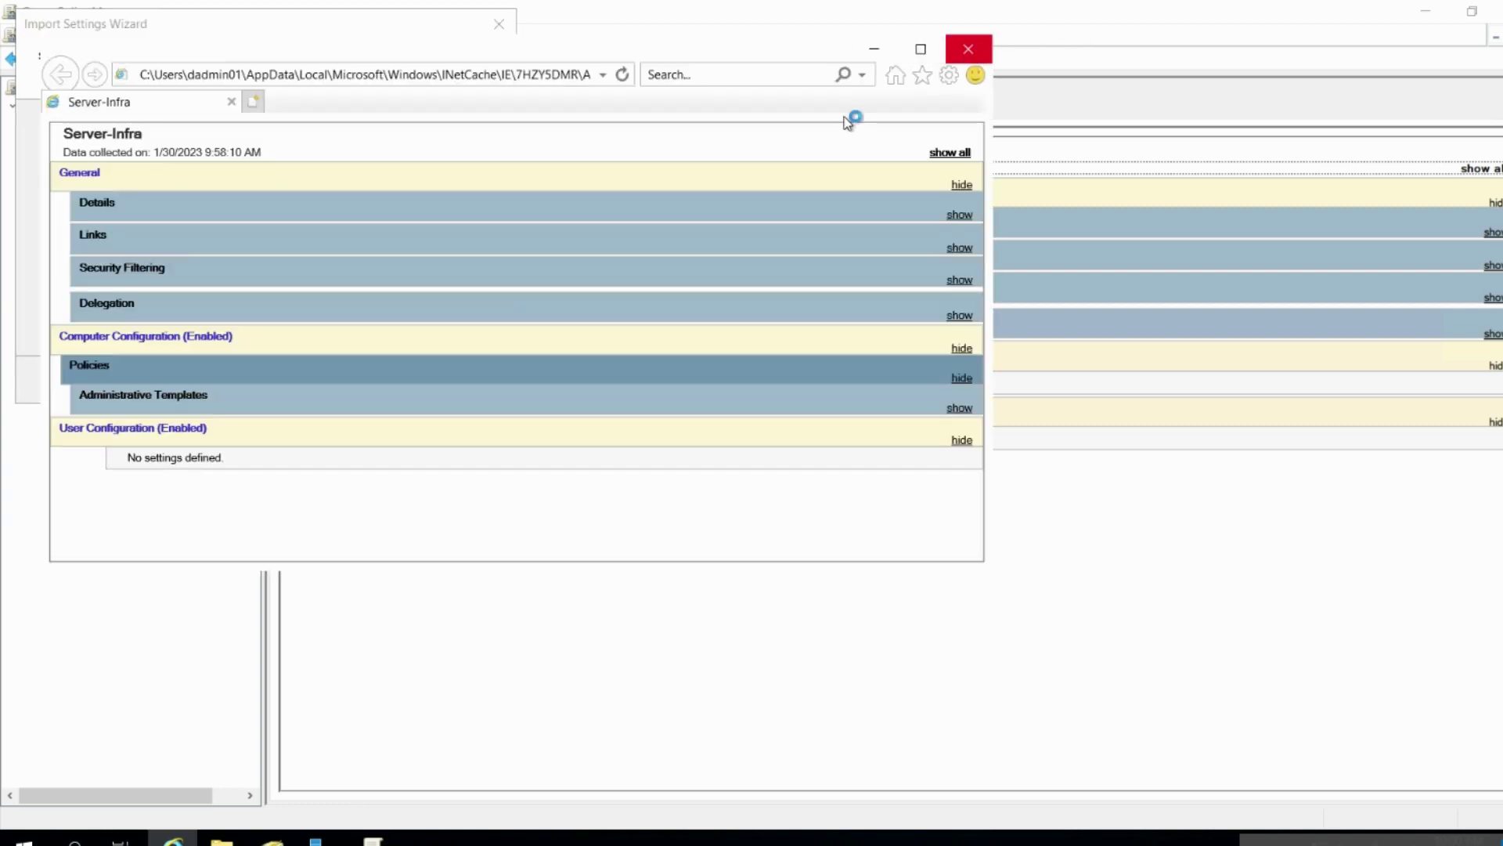
{"action": "left_click", "coordinate": [950, 152]}
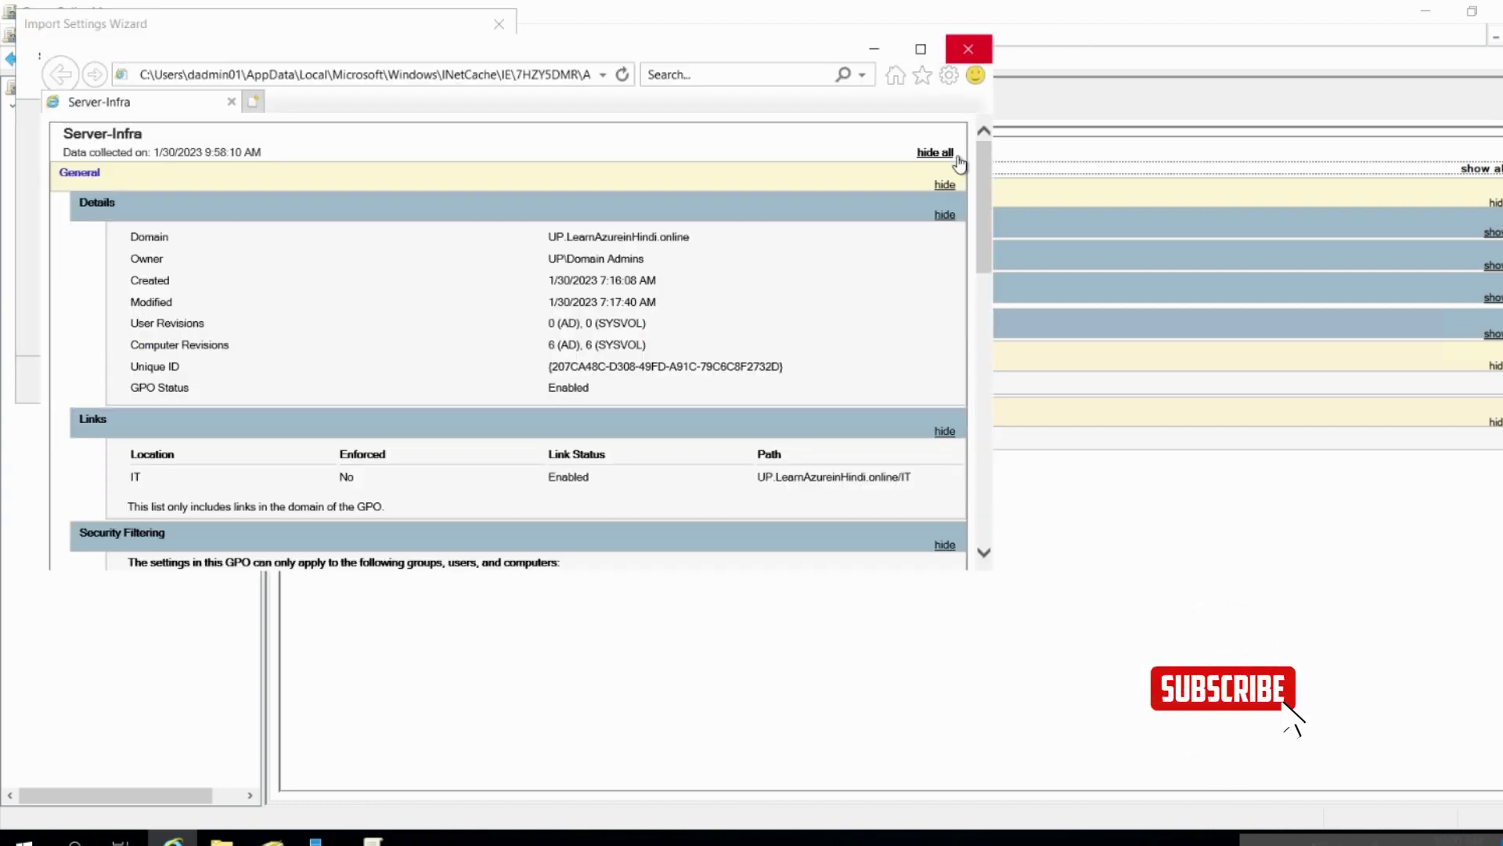
{"action": "scroll", "coordinate": [487, 487], "scroll_direction": "down", "scroll_amount": 15}
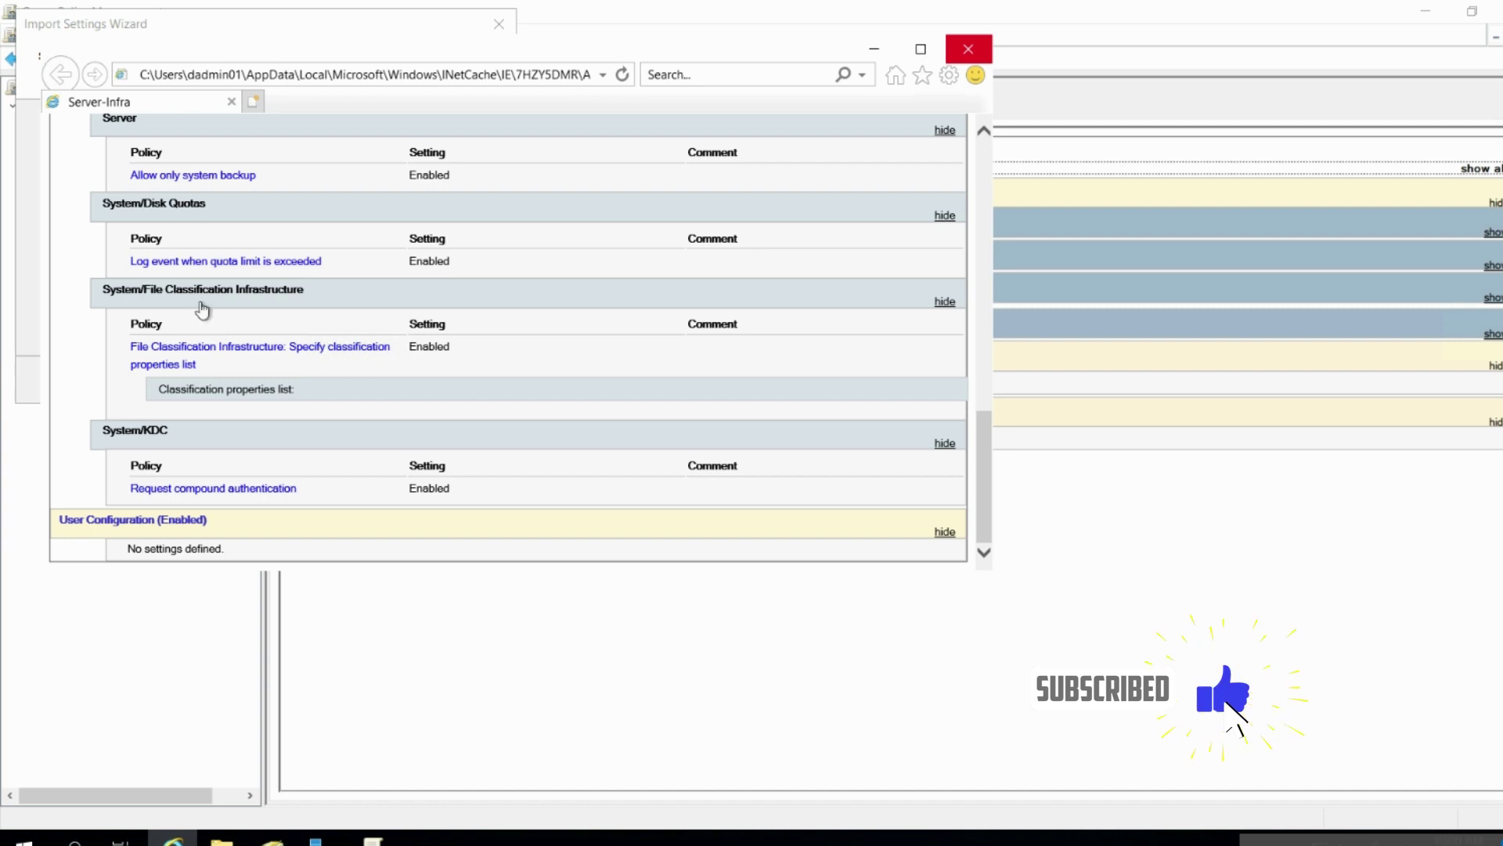
{"action": "left_click", "coordinate": [969, 48]}
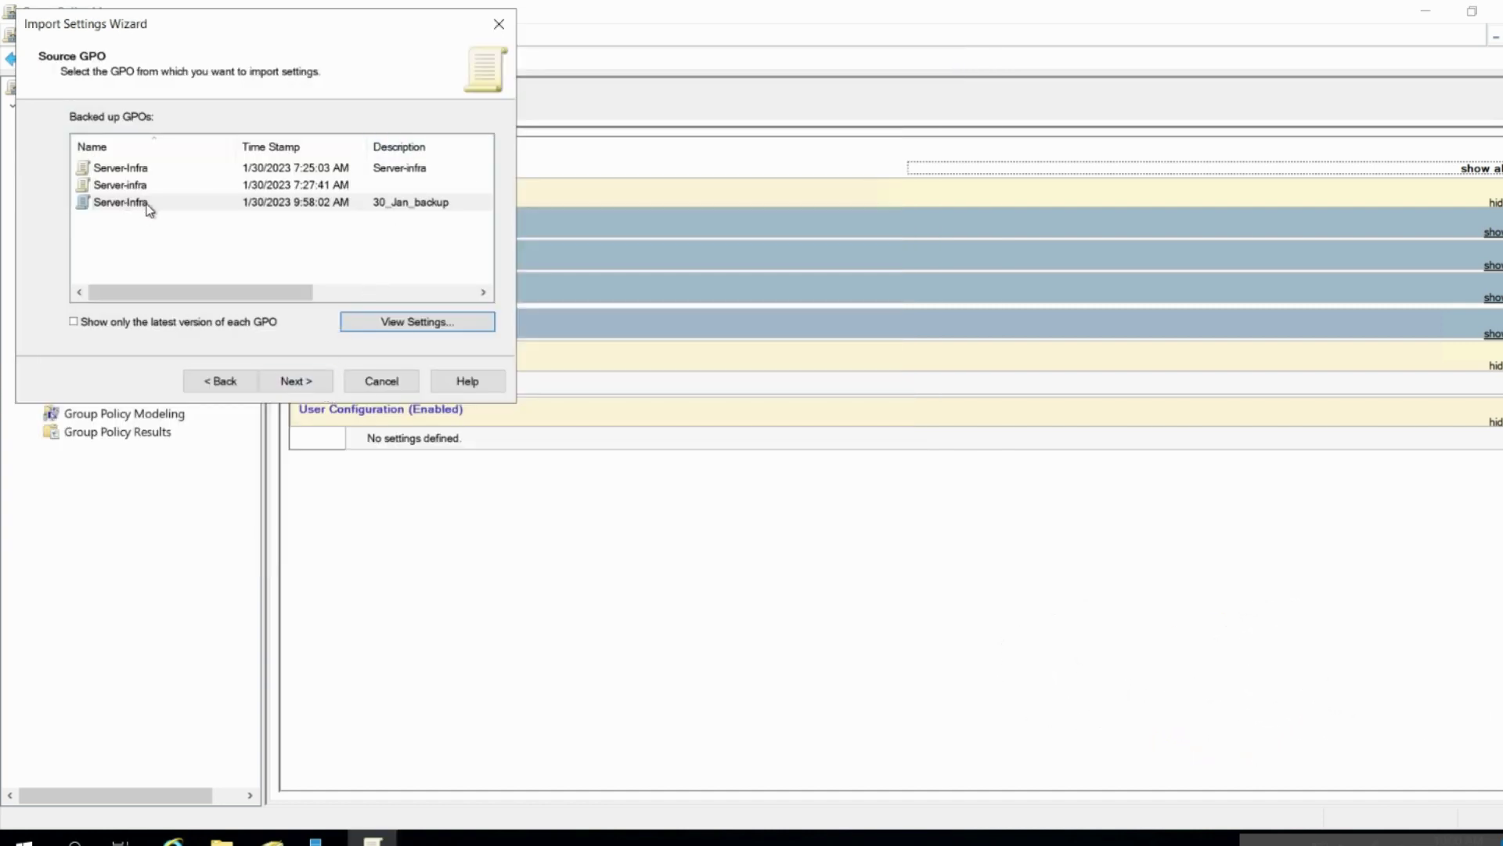
Import the settings of the Server-Infra backup described as 30_Jan_backup into the Server-infra GPO and complete the wizard
{"action": "left_click", "coordinate": [147, 205]}
{"action": "left_click", "coordinate": [298, 380]}
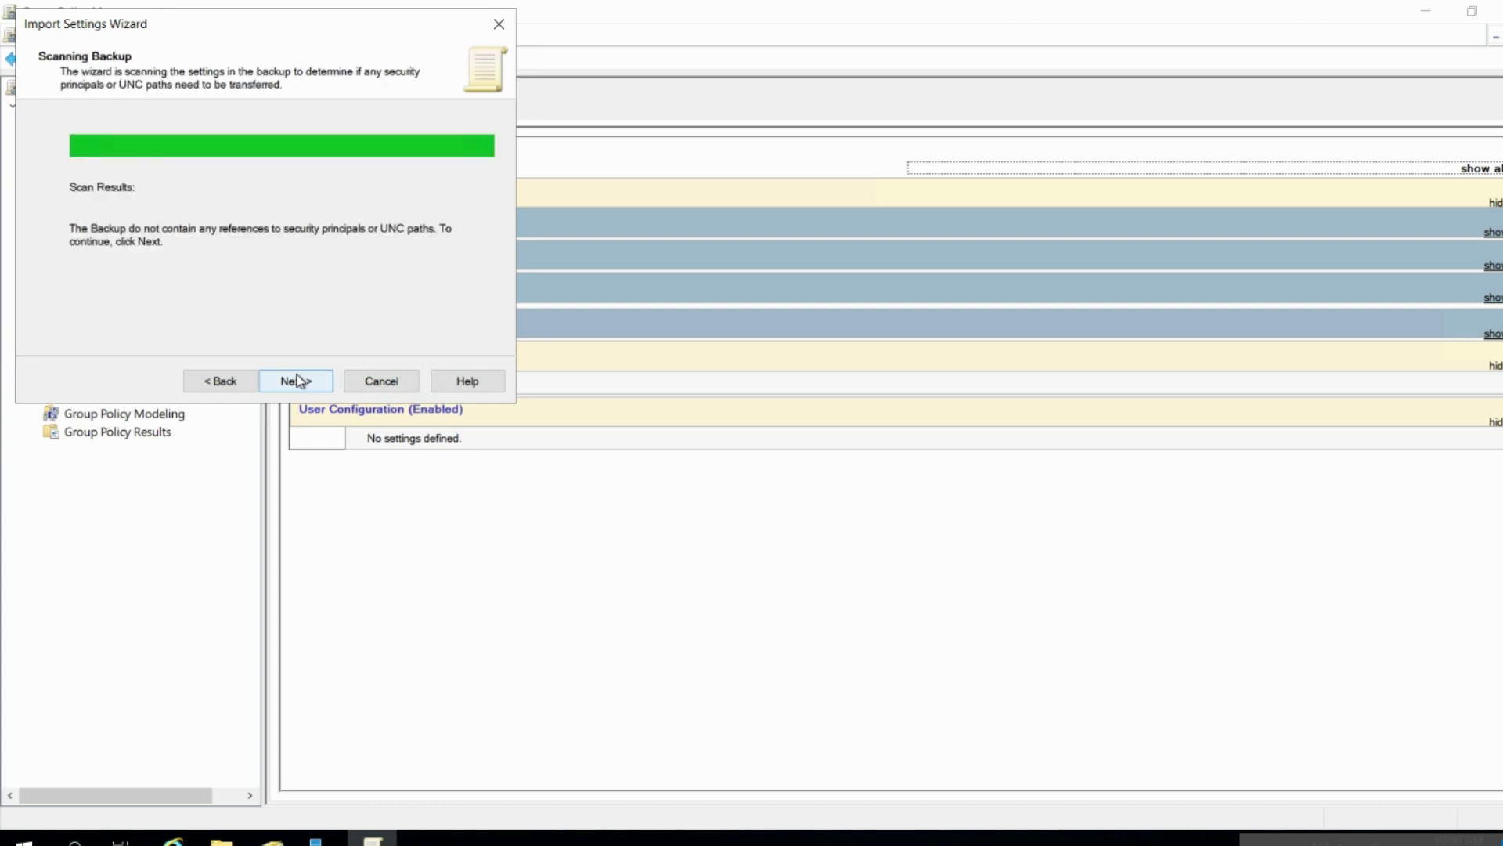
{"action": "left_click", "coordinate": [302, 384]}
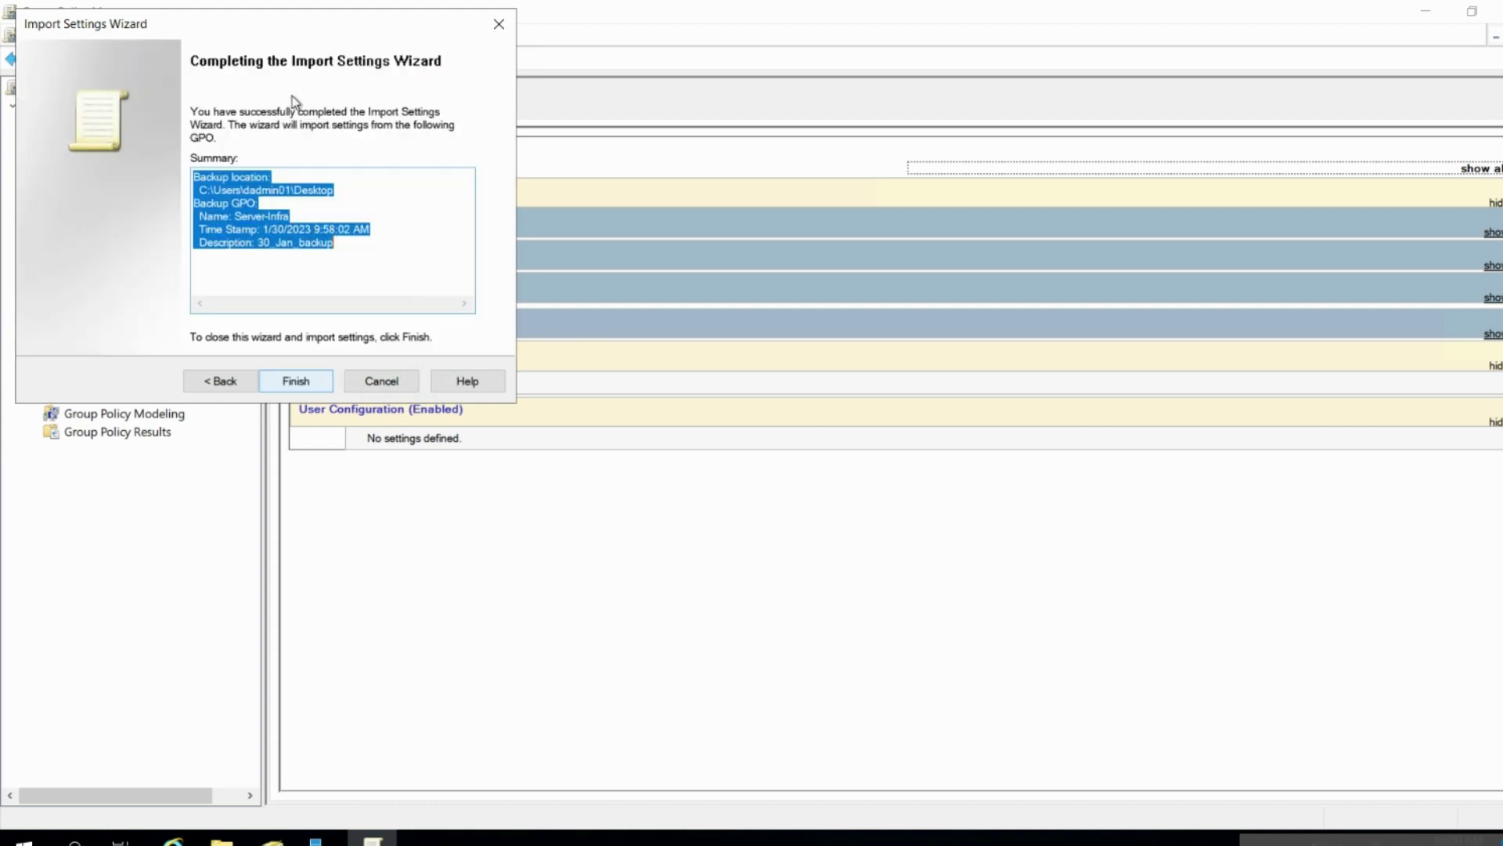
{"action": "left_click", "coordinate": [303, 383]}
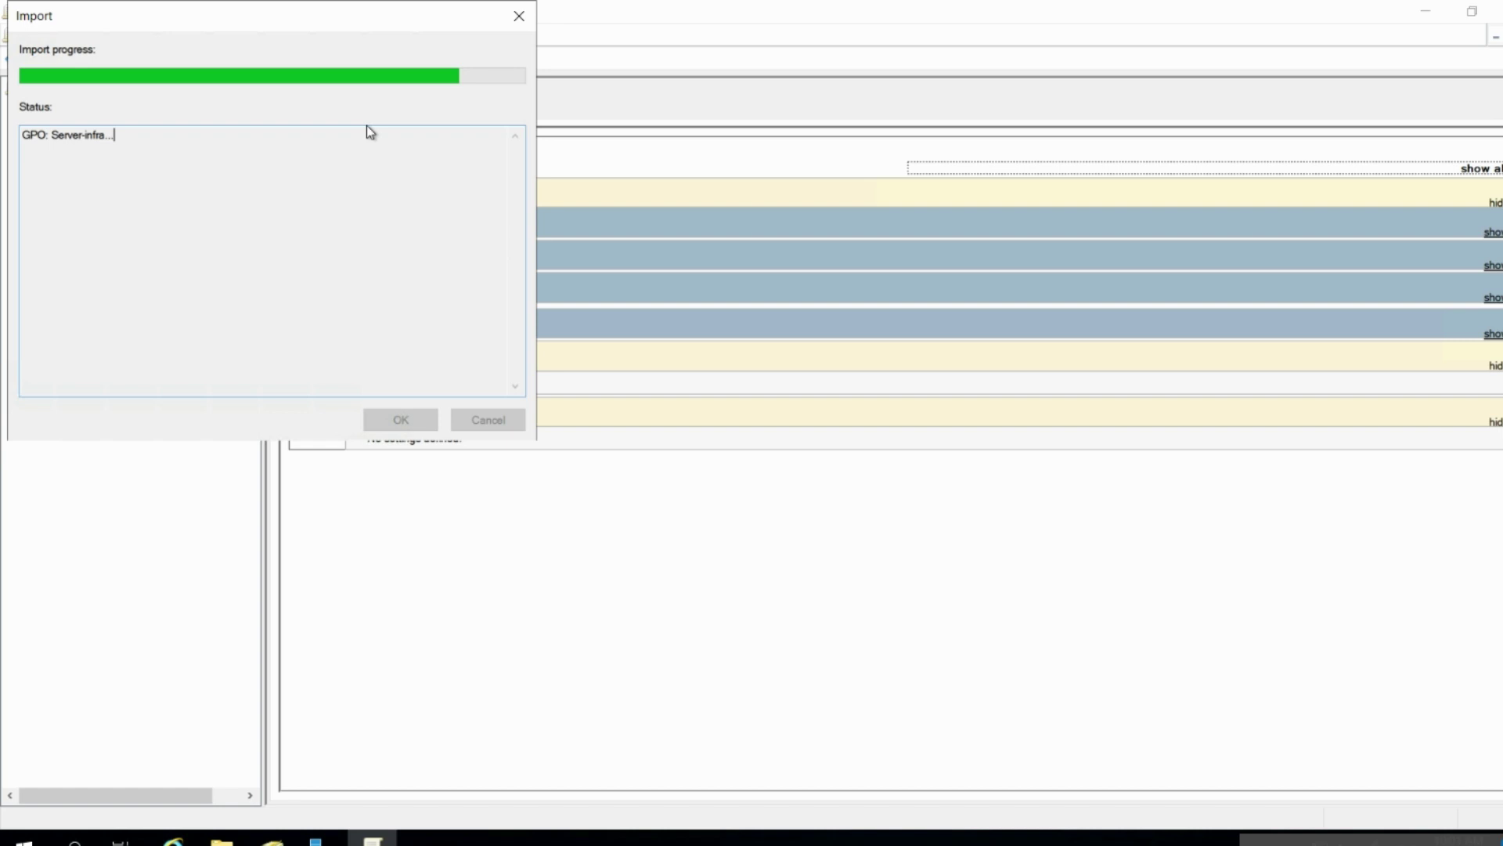
{"action": "left_click", "coordinate": [399, 419]}
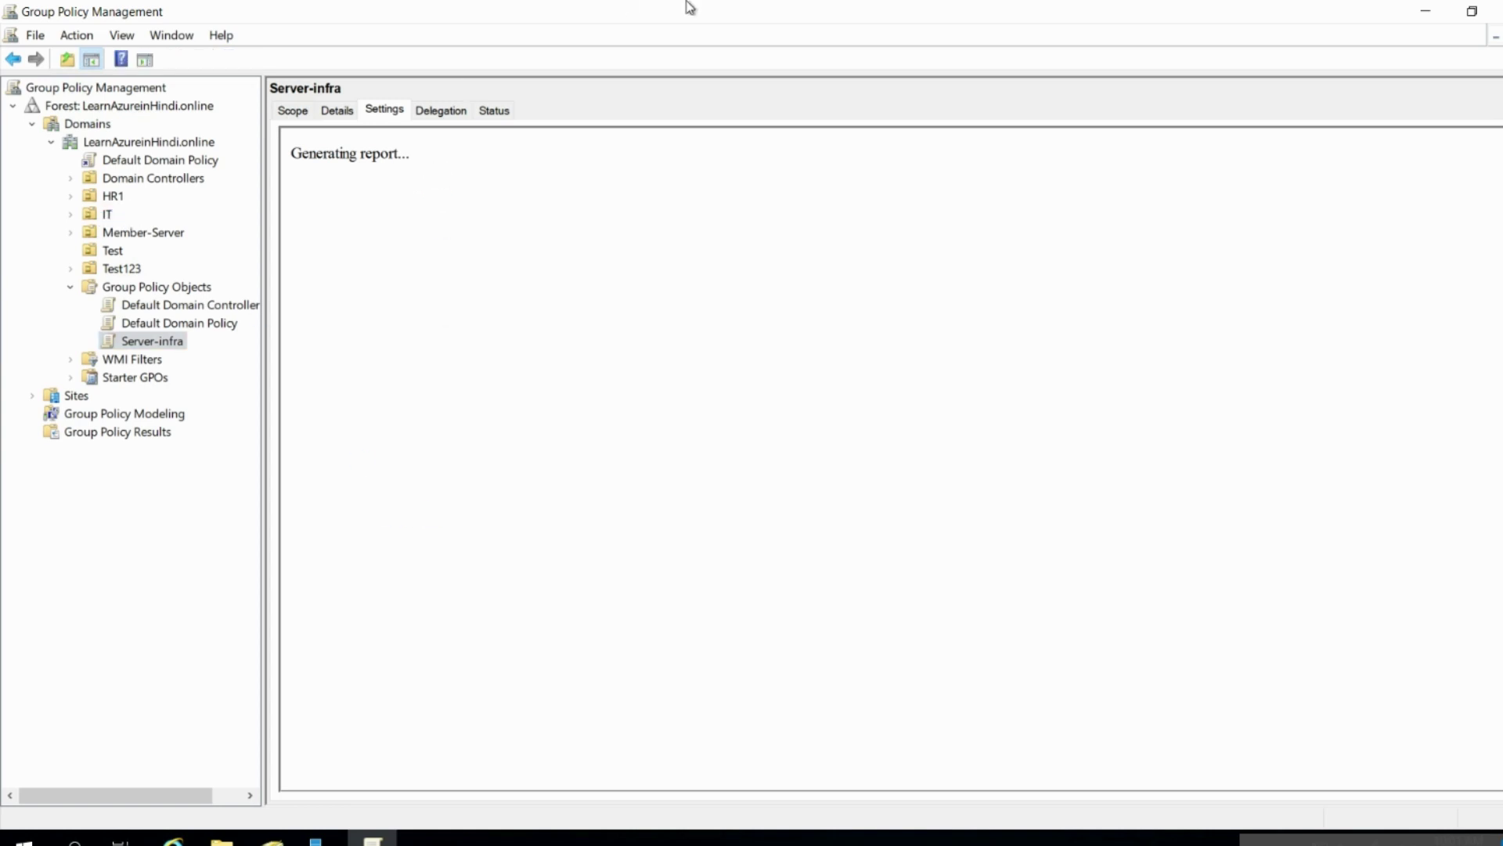
Leave the 20.85.120.166 remote session and switch to the UPDC01 remote session
{"action": "mouse_move", "coordinate": [686, 11]}
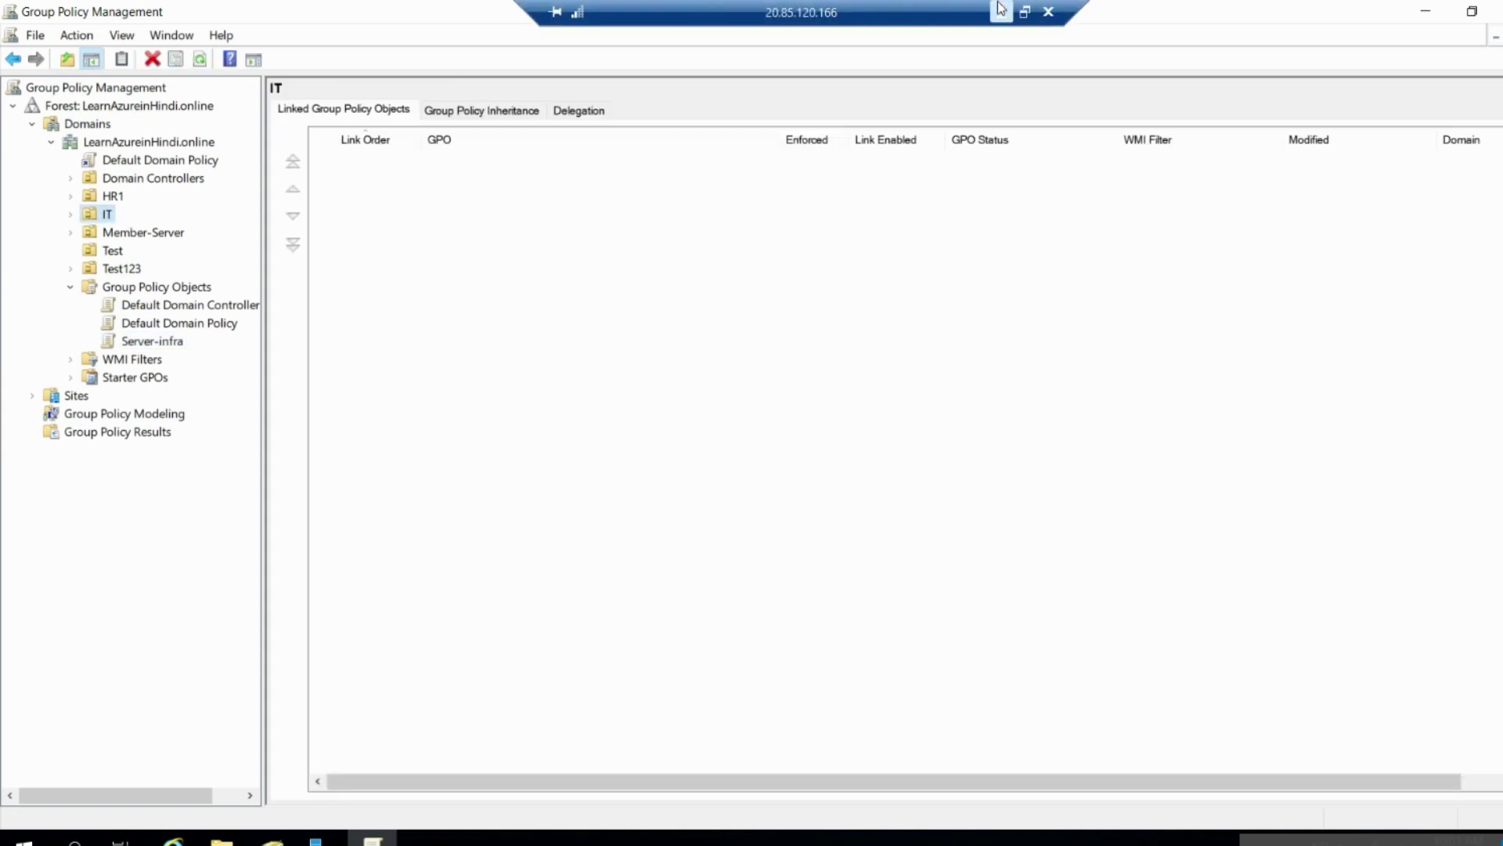
{"action": "left_click", "coordinate": [1001, 12]}
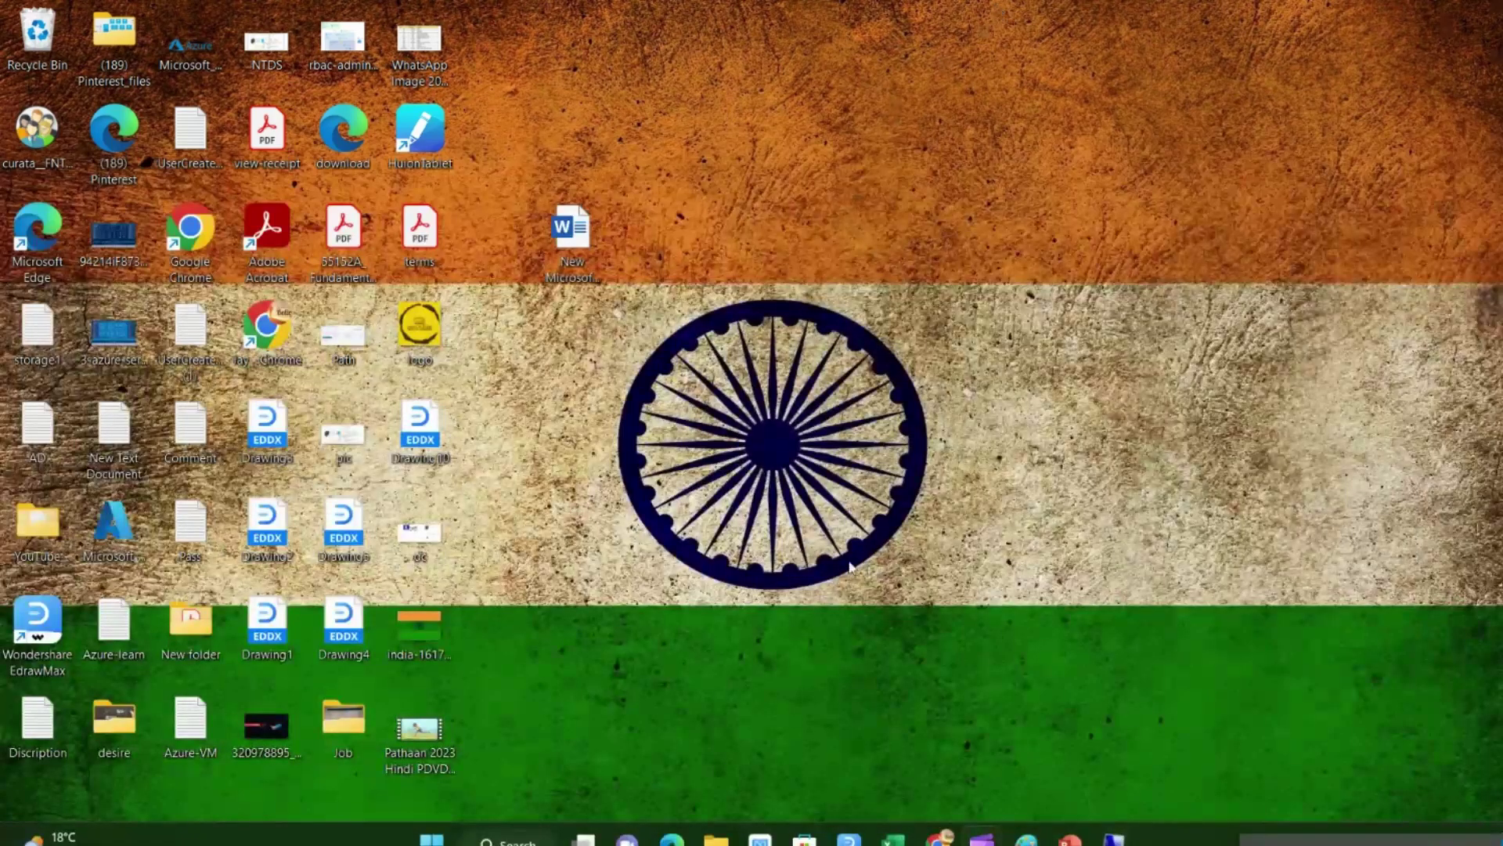
{"action": "mouse_move", "coordinate": [1123, 836]}
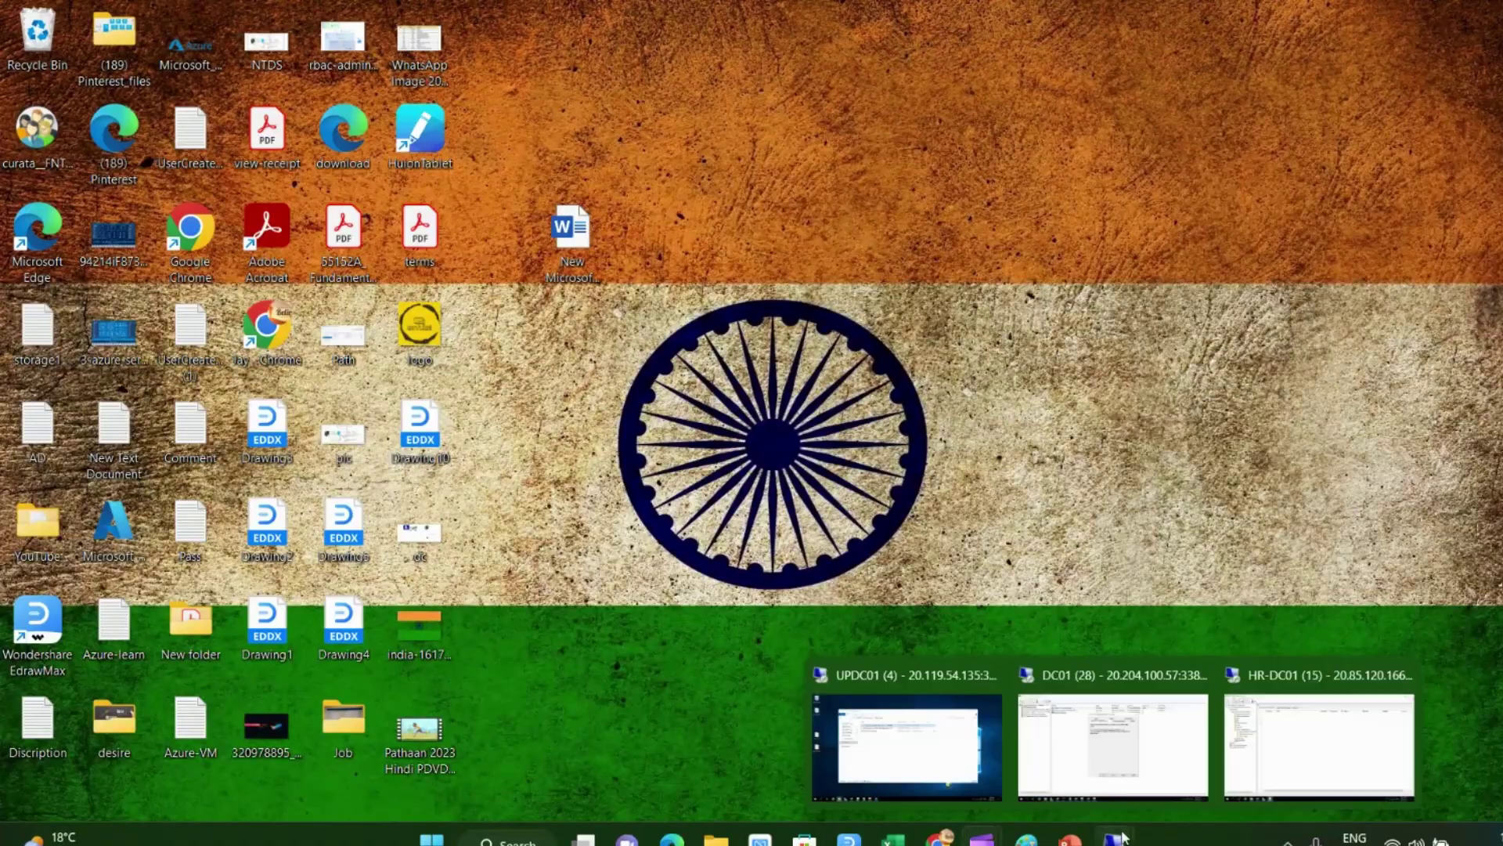
{"action": "left_click", "coordinate": [930, 744]}
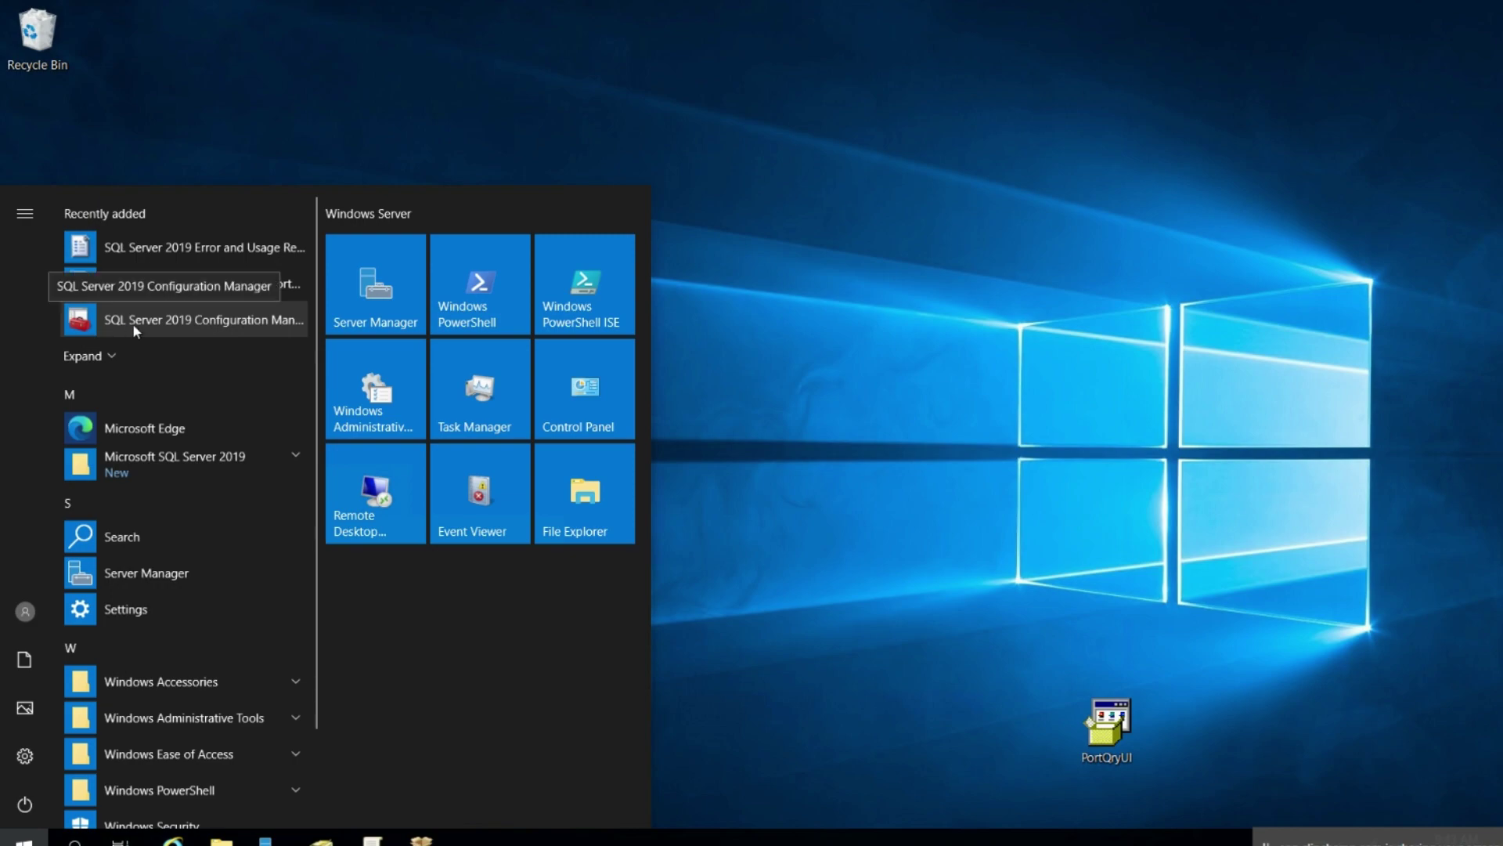
Check the state of the SQL Server (SQLEXPRESS) service in SQL Server 2019 Configuration Manager, then minimize the window
{"action": "left_click", "coordinate": [204, 319]}
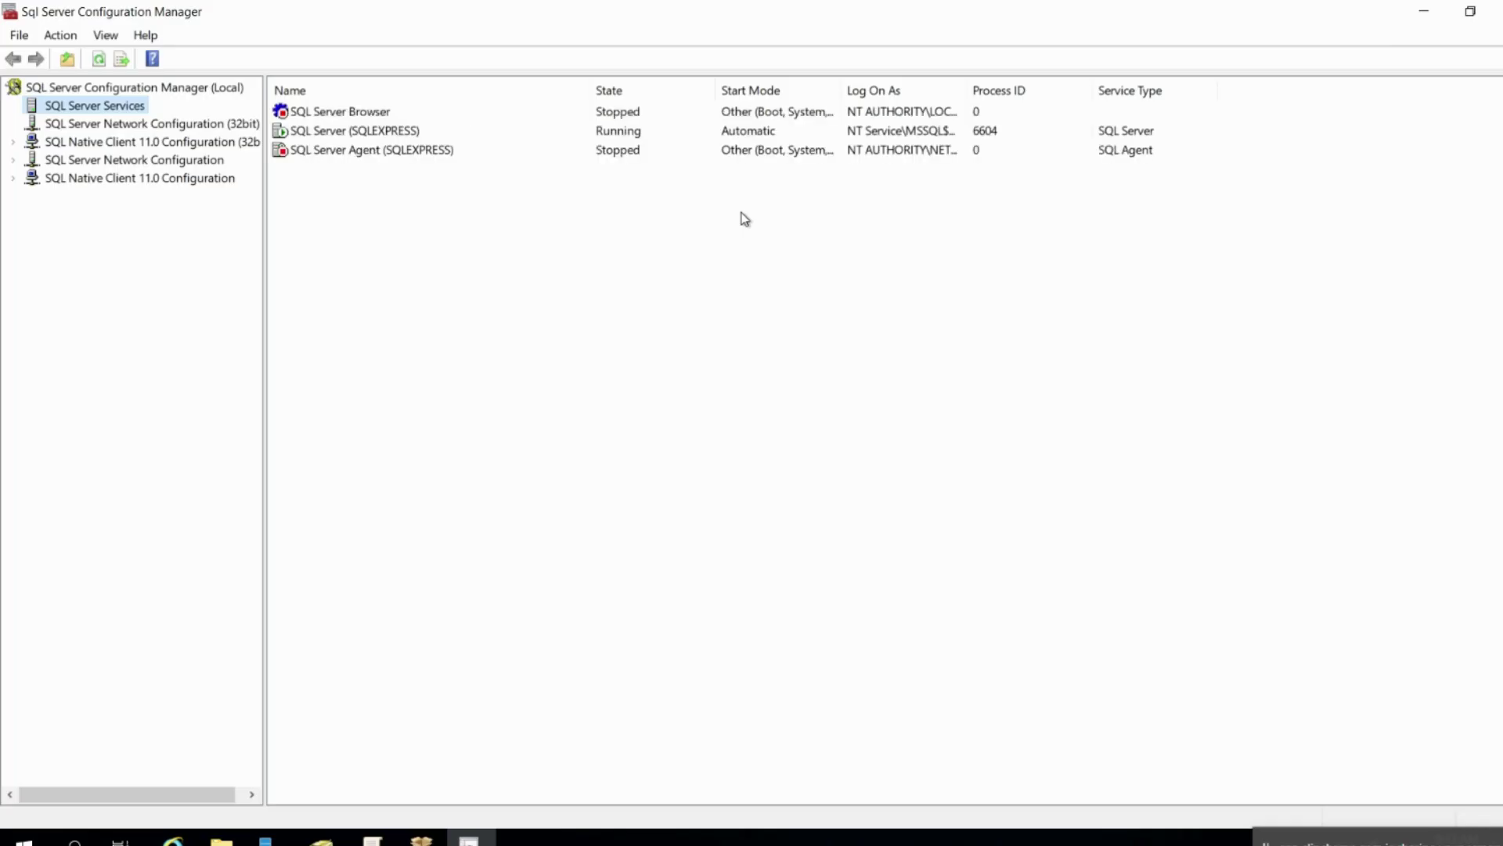
{"action": "left_click", "coordinate": [321, 132]}
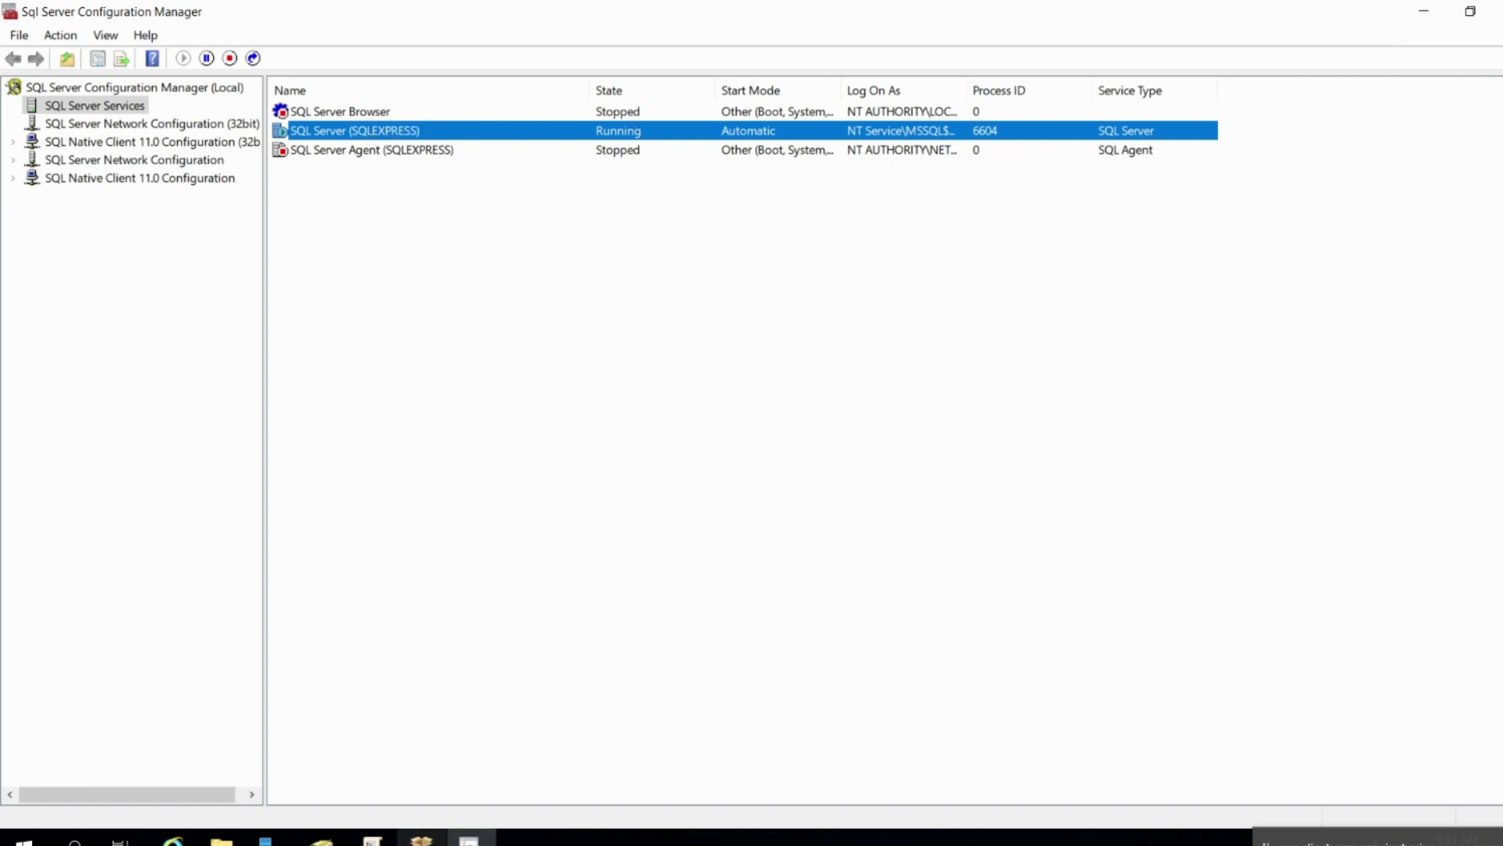
{"action": "left_click", "coordinate": [469, 838]}
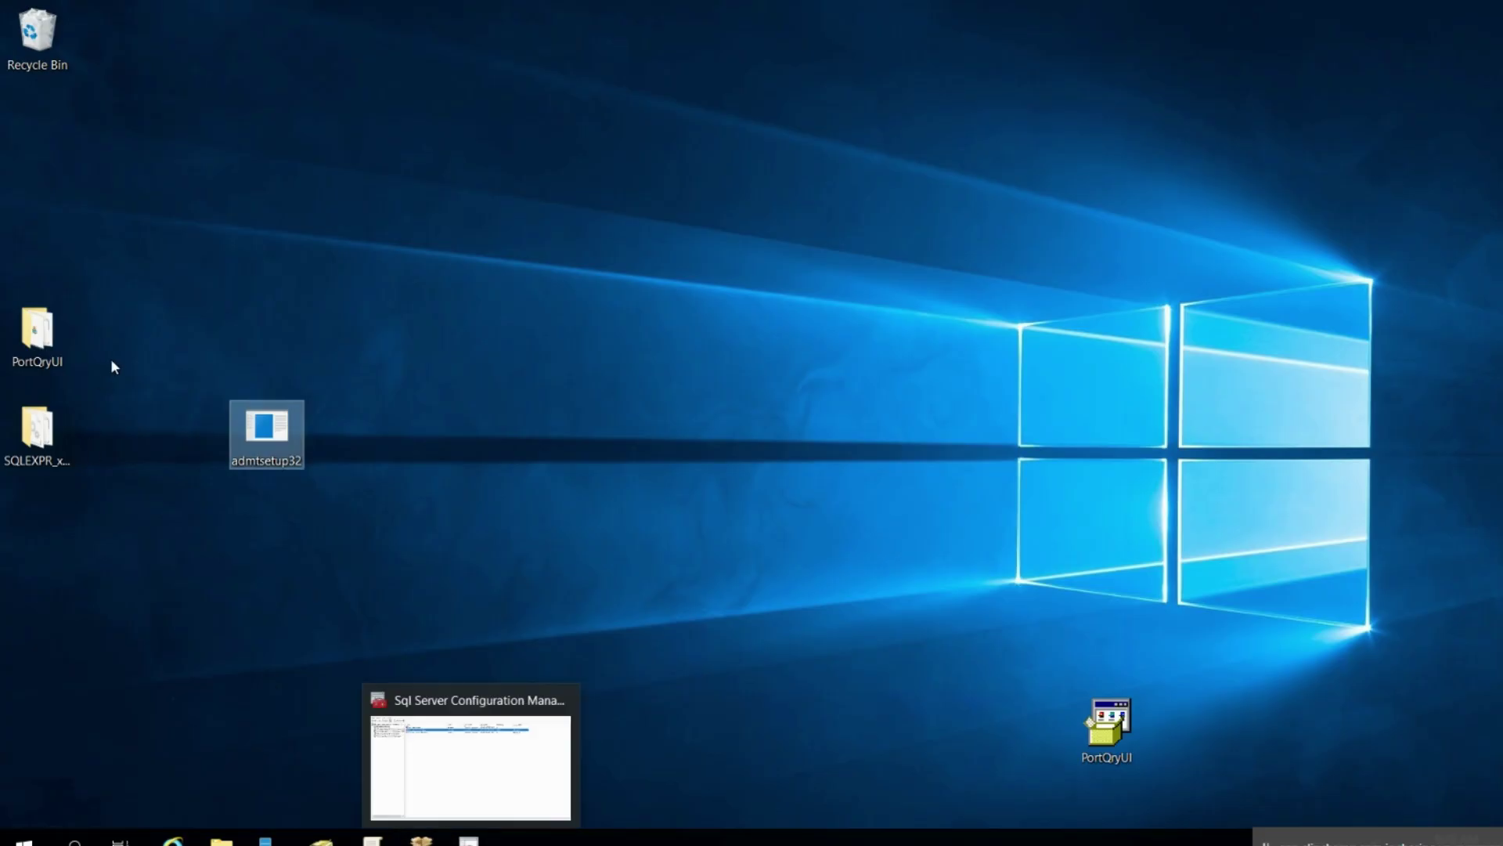
Run admtsetup32 from the desktop, accept the license agreement, and decline to join the Customer Experience Improvement Program
{"action": "double_click", "coordinate": [265, 461]}
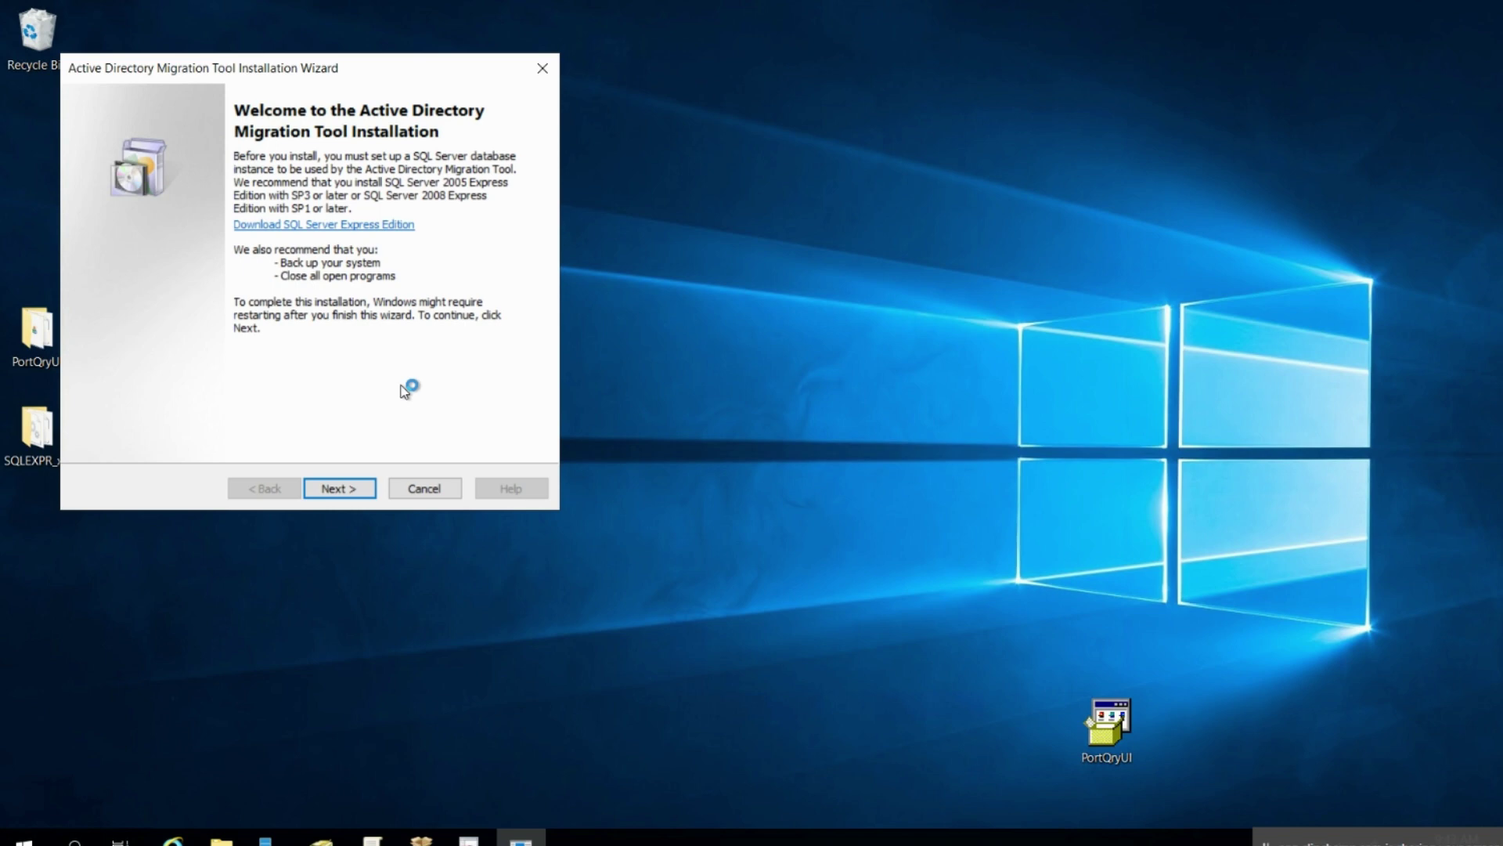
{"action": "left_click", "coordinate": [337, 488]}
{"action": "left_click", "coordinate": [108, 378]}
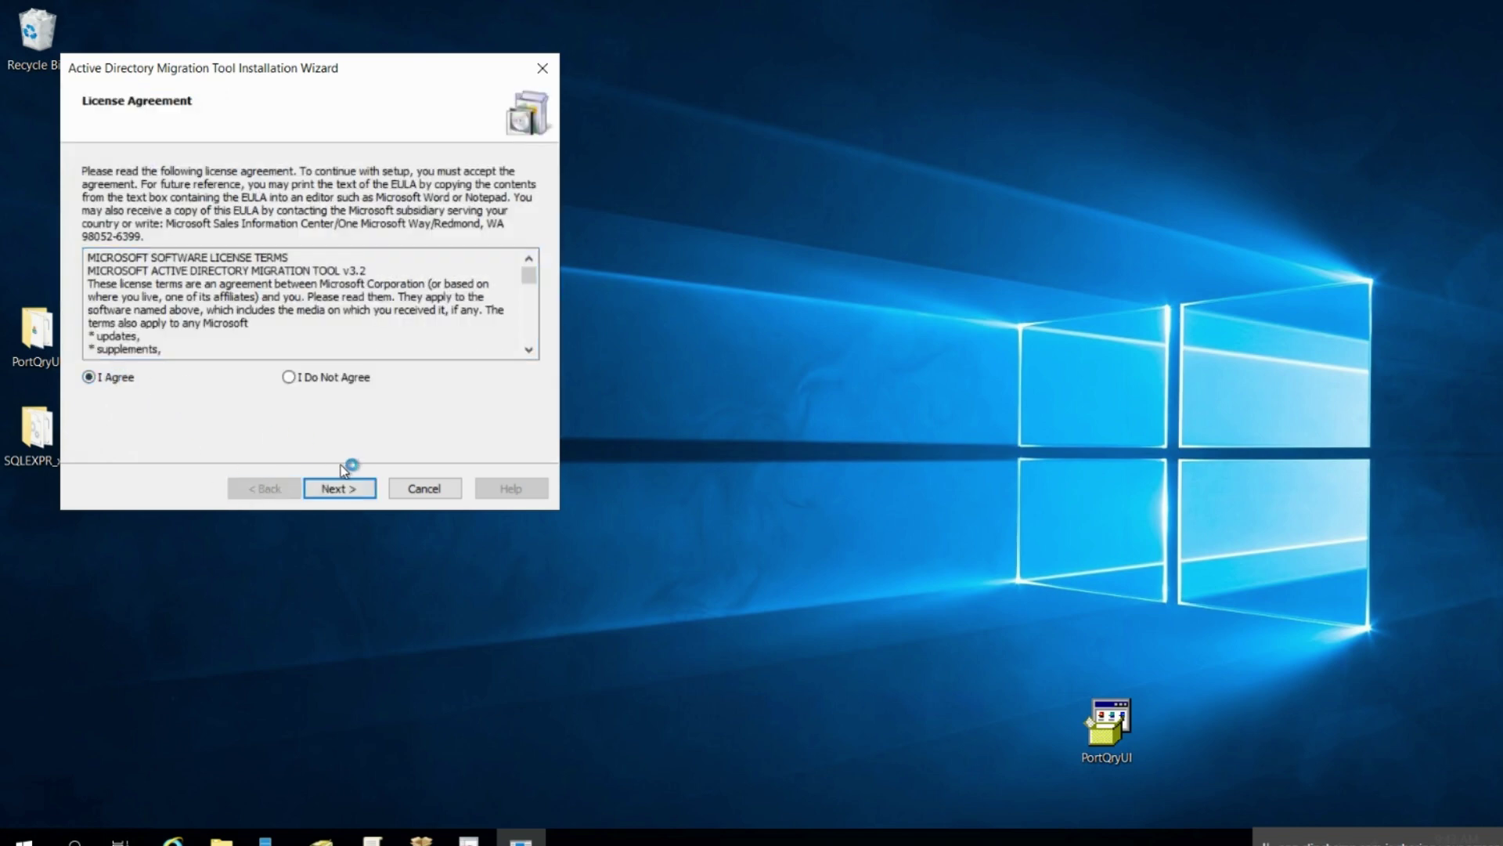
{"action": "left_click", "coordinate": [338, 488]}
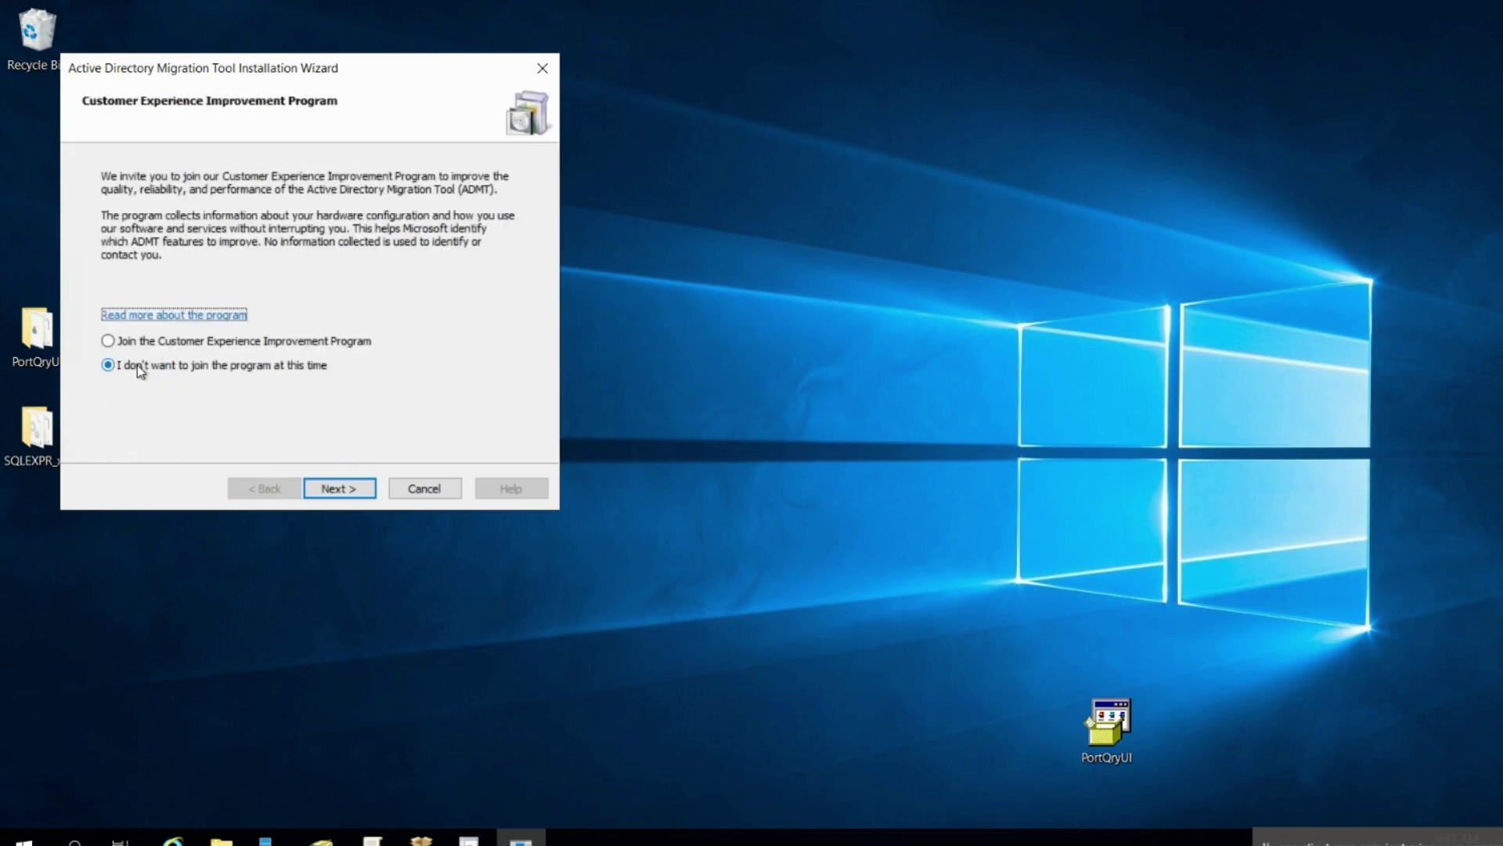
{"action": "left_click", "coordinate": [343, 491]}
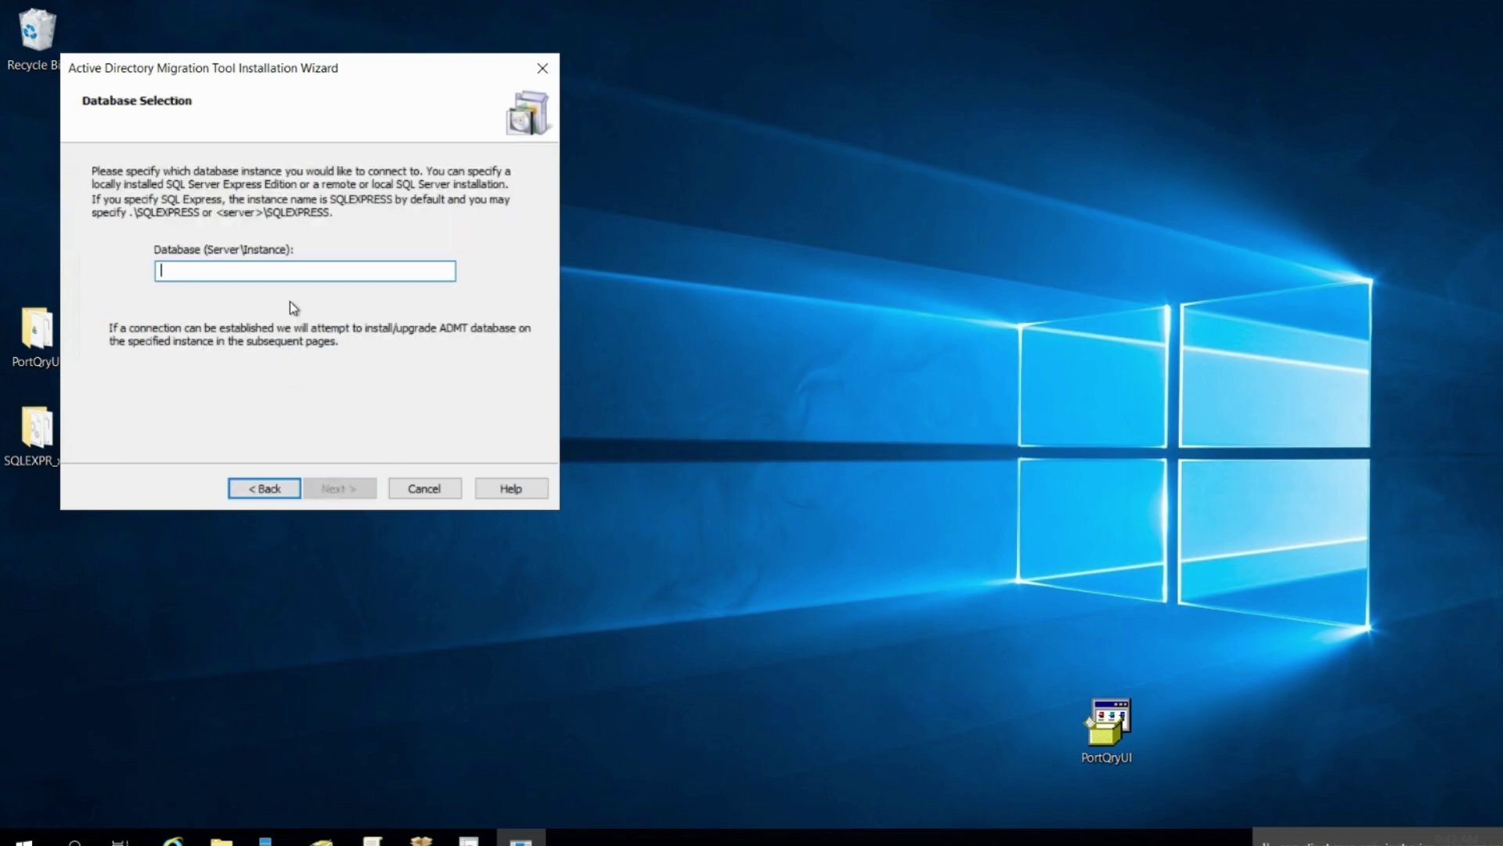
Place the ADMT wizard beside the SQL Server services list and set its database instance to .\SQLEXPRESS
{"action": "left_click", "coordinate": [468, 839]}
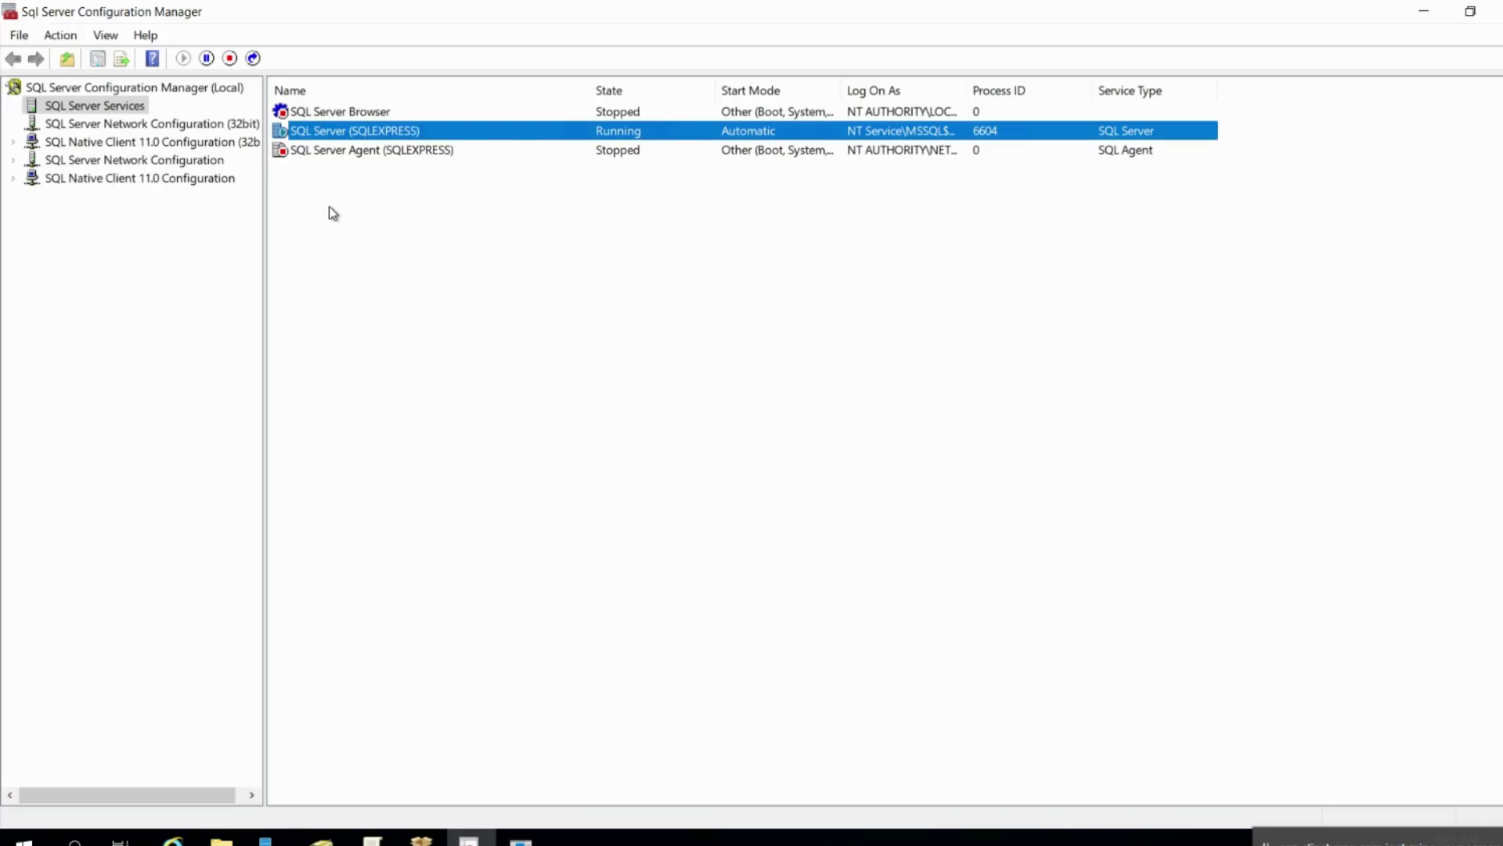
{"action": "left_click", "coordinate": [521, 839]}
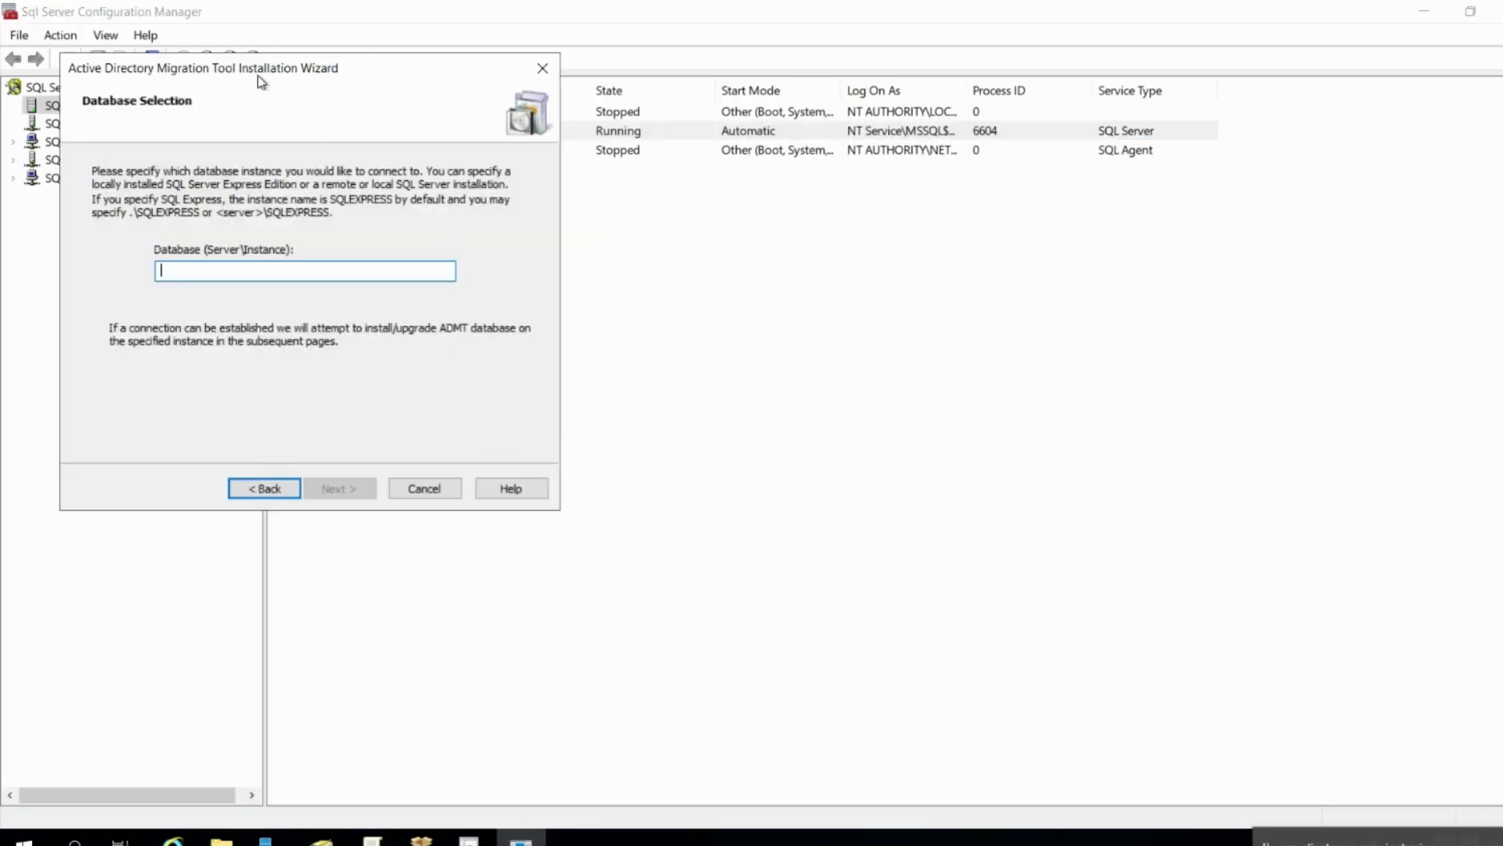
{"action": "left_click_drag", "start_coordinate": [259, 75], "coordinate": [499, 104]}
{"action": "left_click_drag", "start_coordinate": [912, 153], "coordinate": [900, 64]}
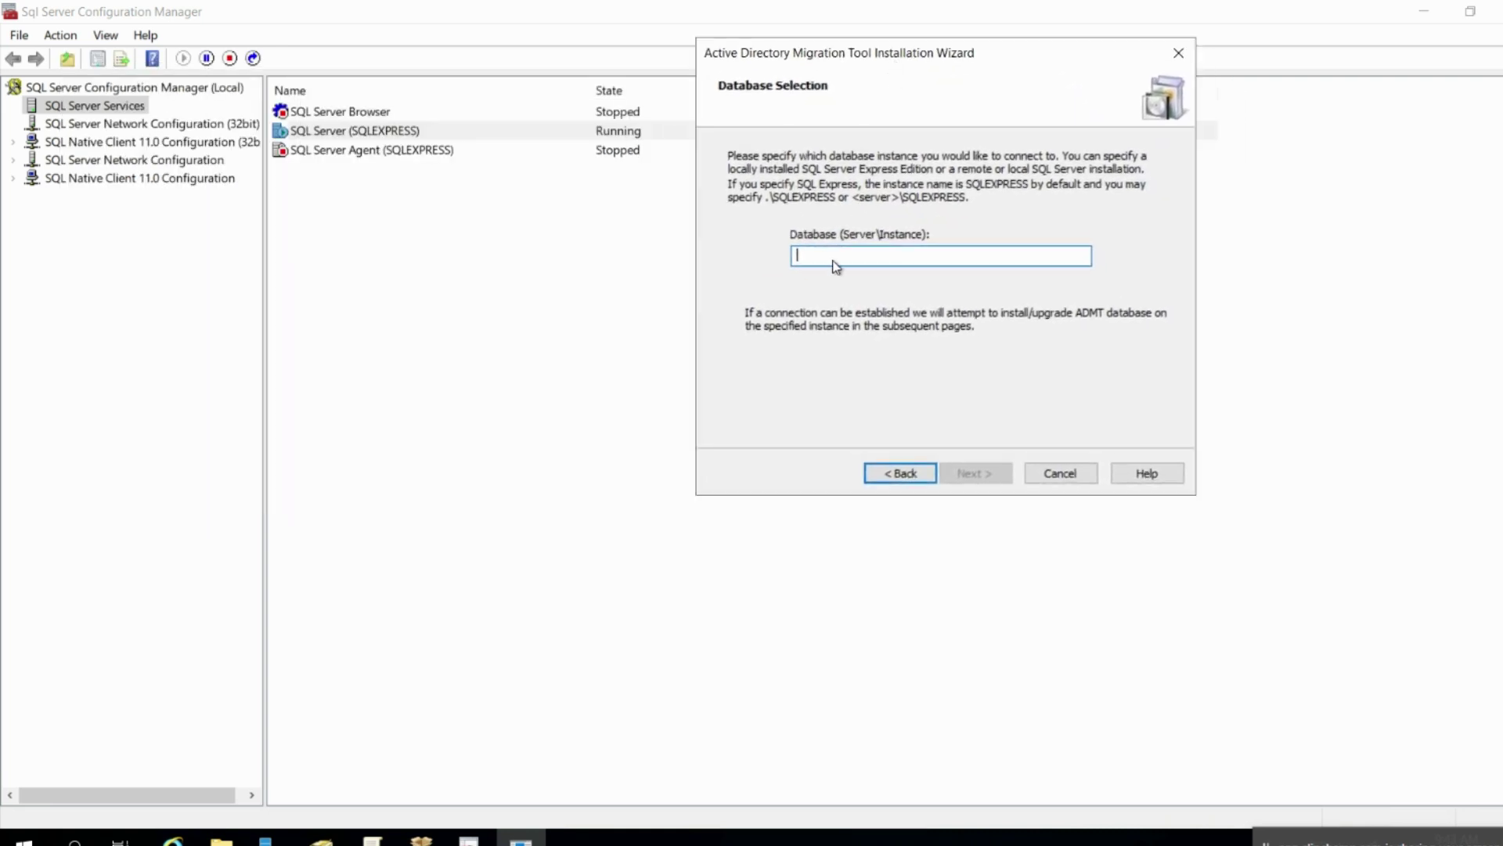
{"action": "type", "text": "."}
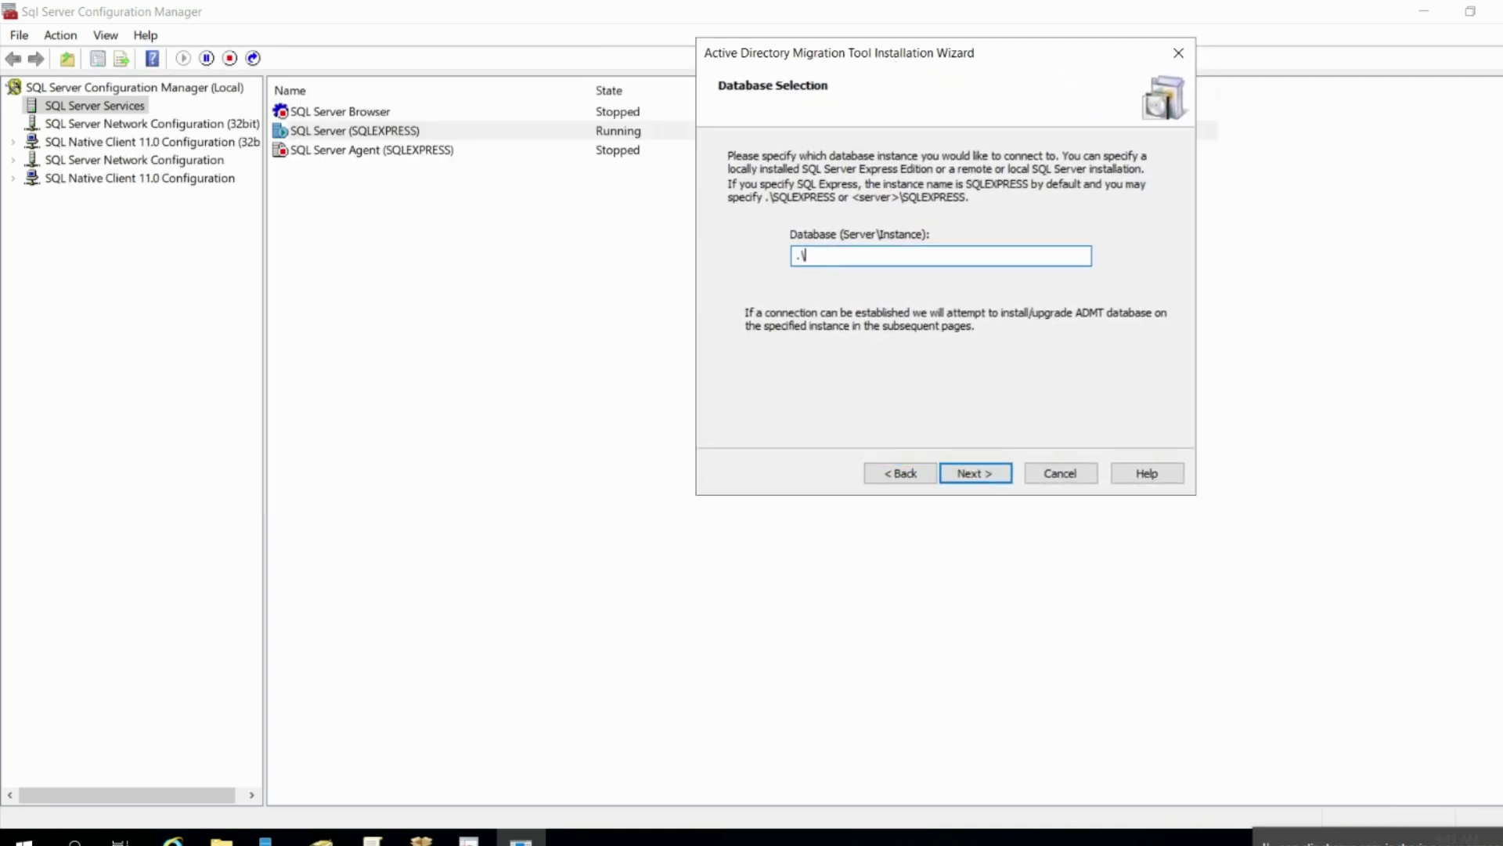
{"action": "type", "text": "\\SQ"}
{"action": "type", "text": "LEXPRESS"}
{"action": "left_click", "coordinate": [974, 474]}
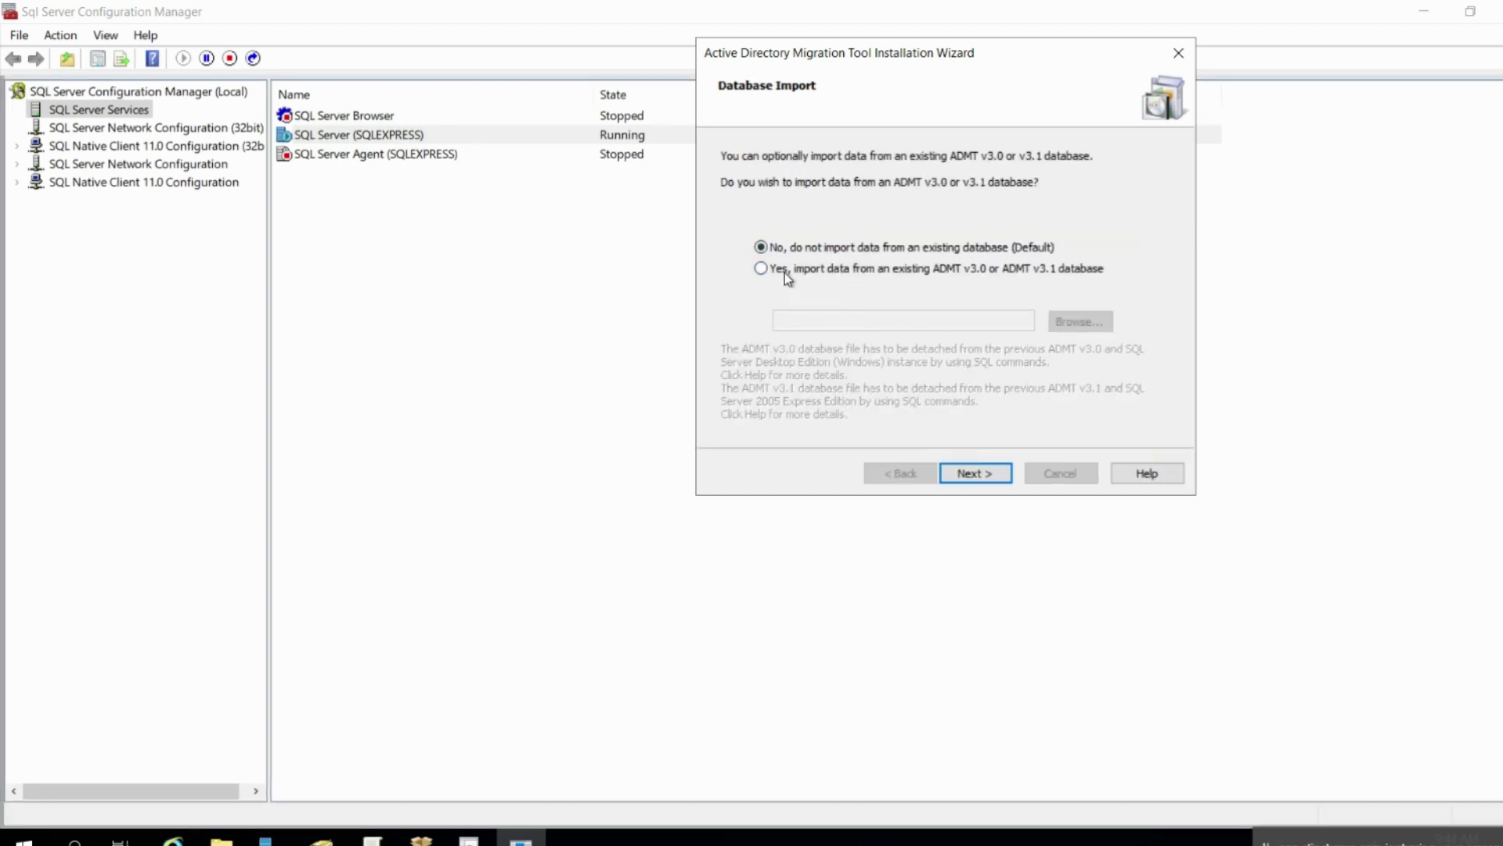
Keep the option not to import data from an existing database and finish the Active Directory Migration Tool installation
{"action": "left_click", "coordinate": [976, 474]}
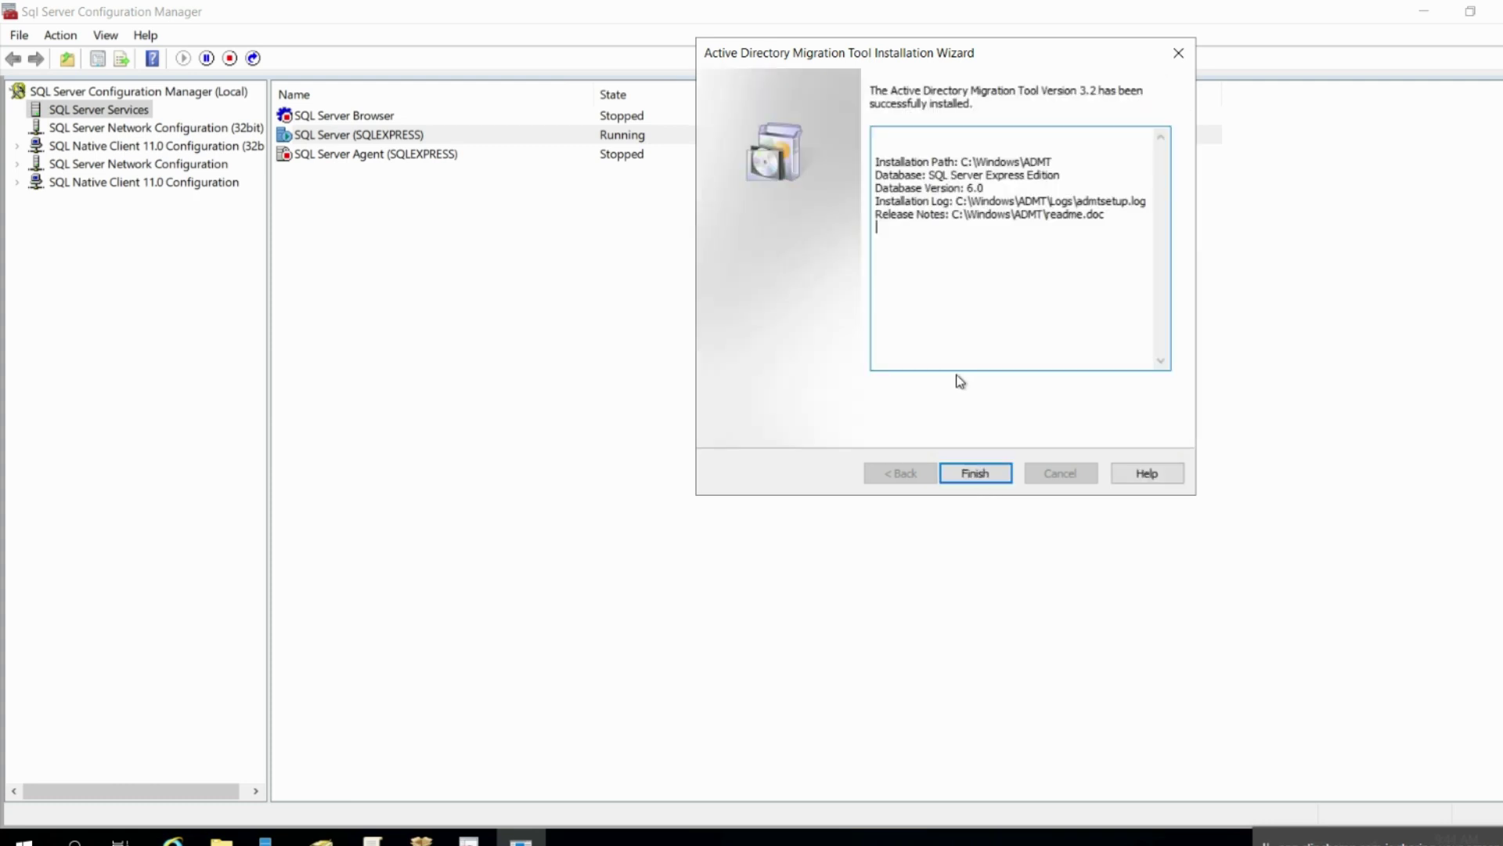
{"action": "left_click", "coordinate": [974, 472]}
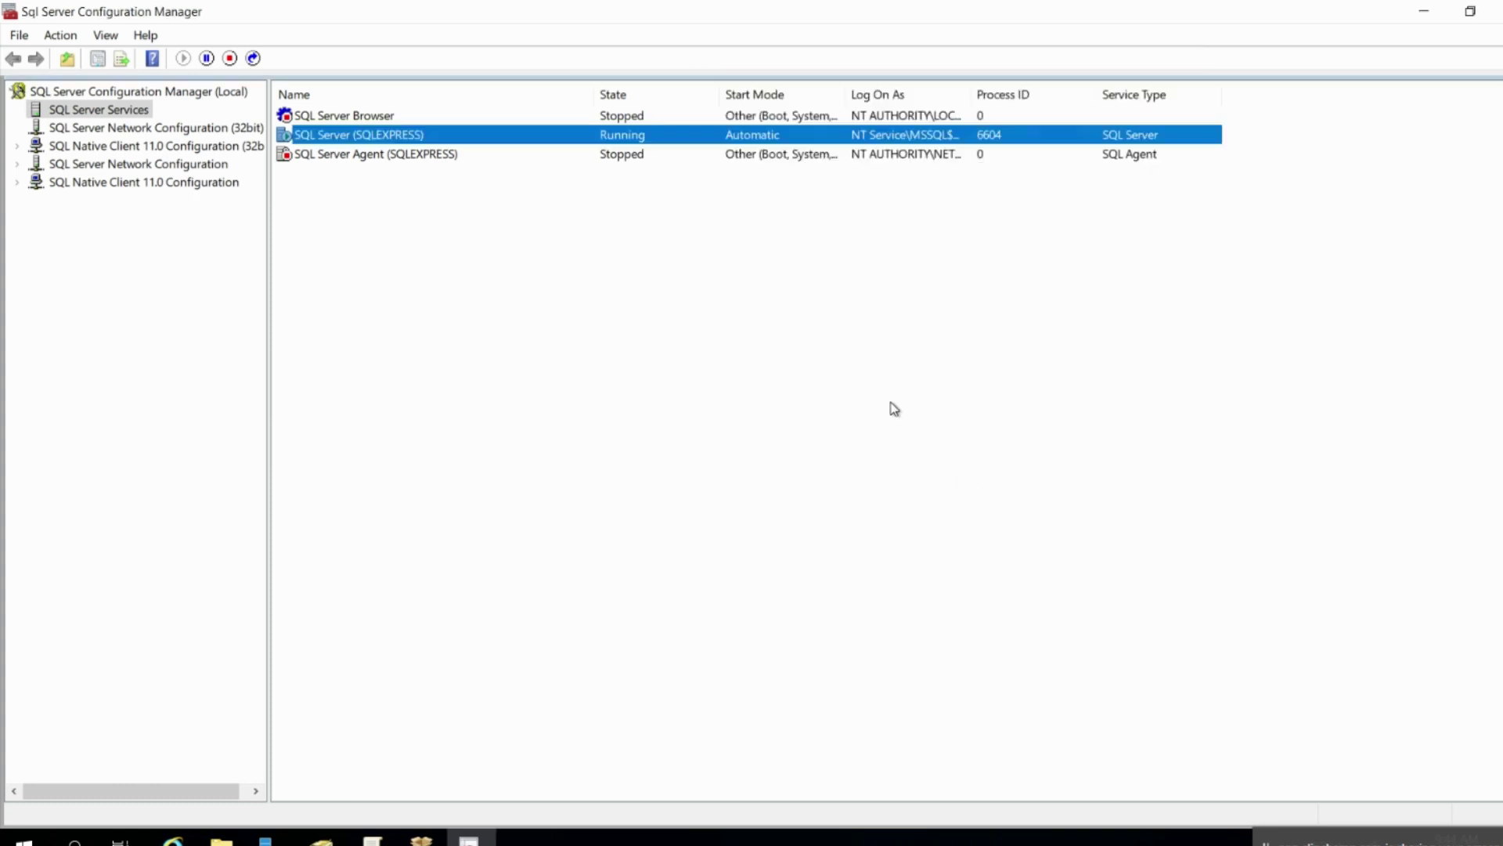
Minimize SQL Server Configuration Manager, open the Active Directory Migration Tool, and look at its available migration wizards
{"action": "left_click", "coordinate": [1424, 11]}
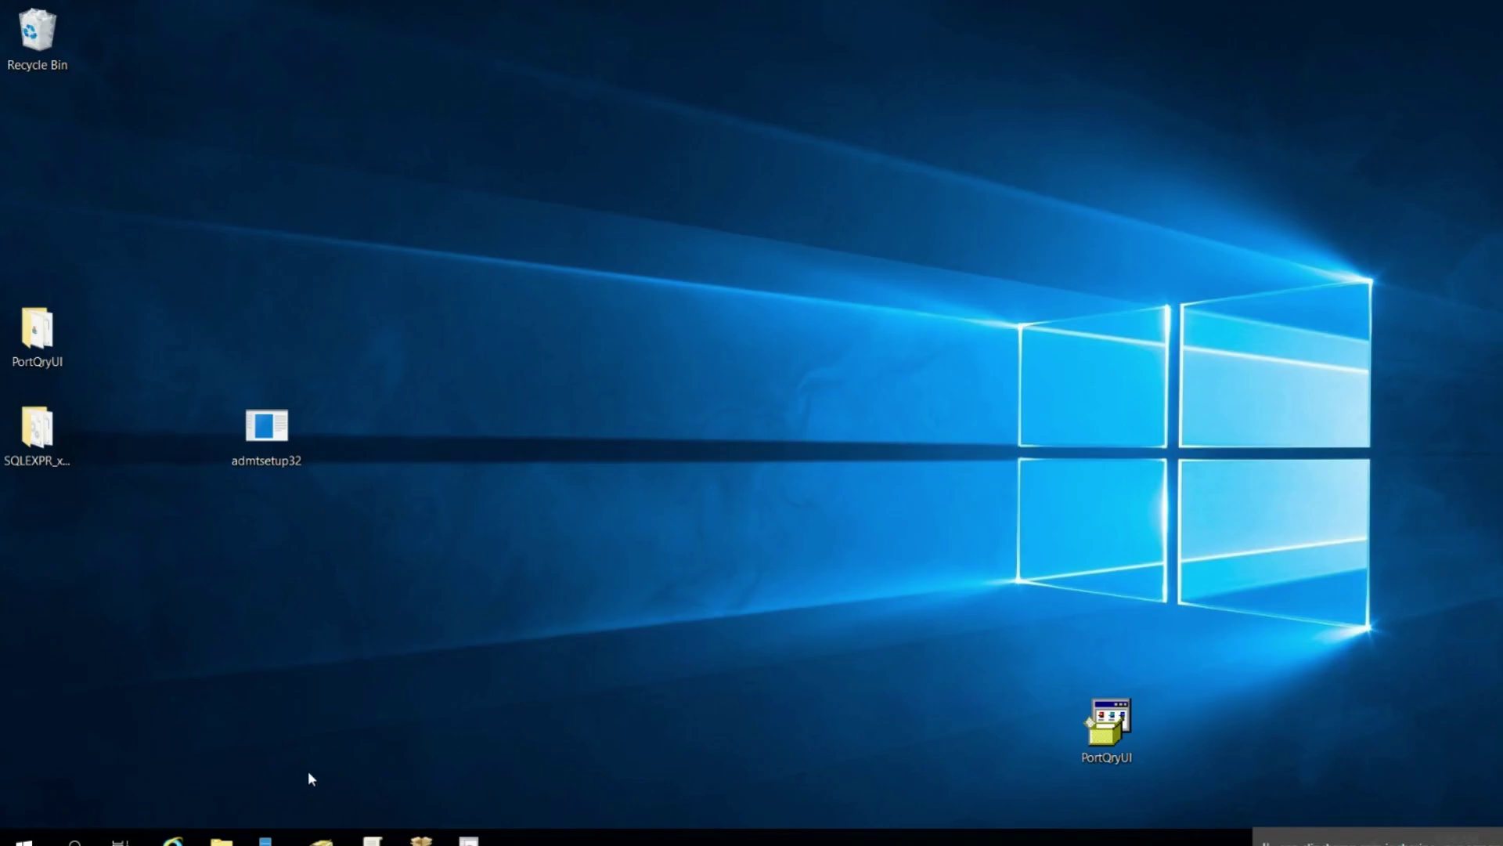
{"action": "left_click", "coordinate": [23, 837]}
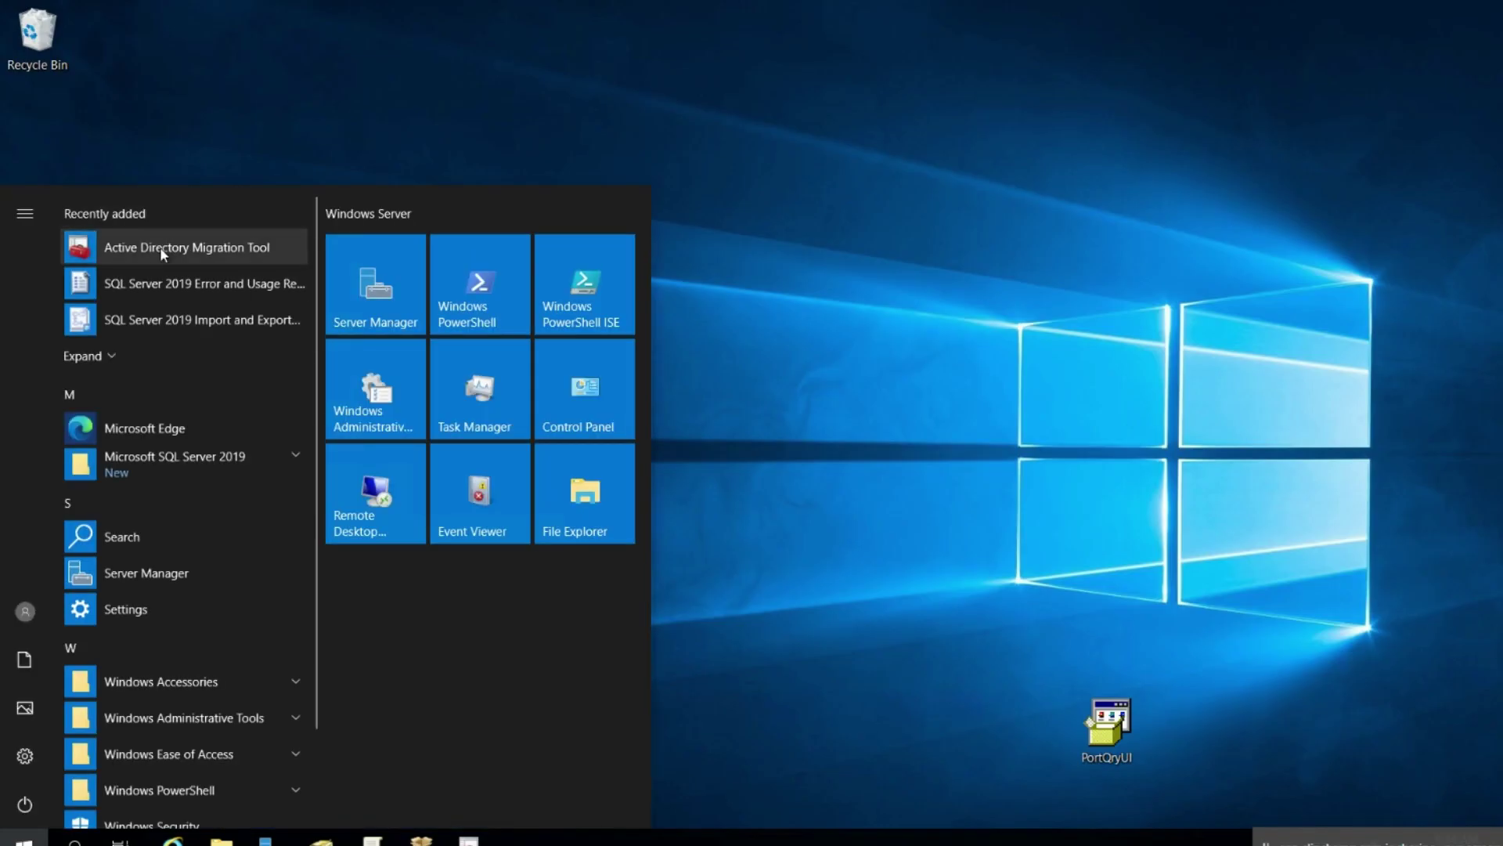
{"action": "left_click", "coordinate": [162, 248]}
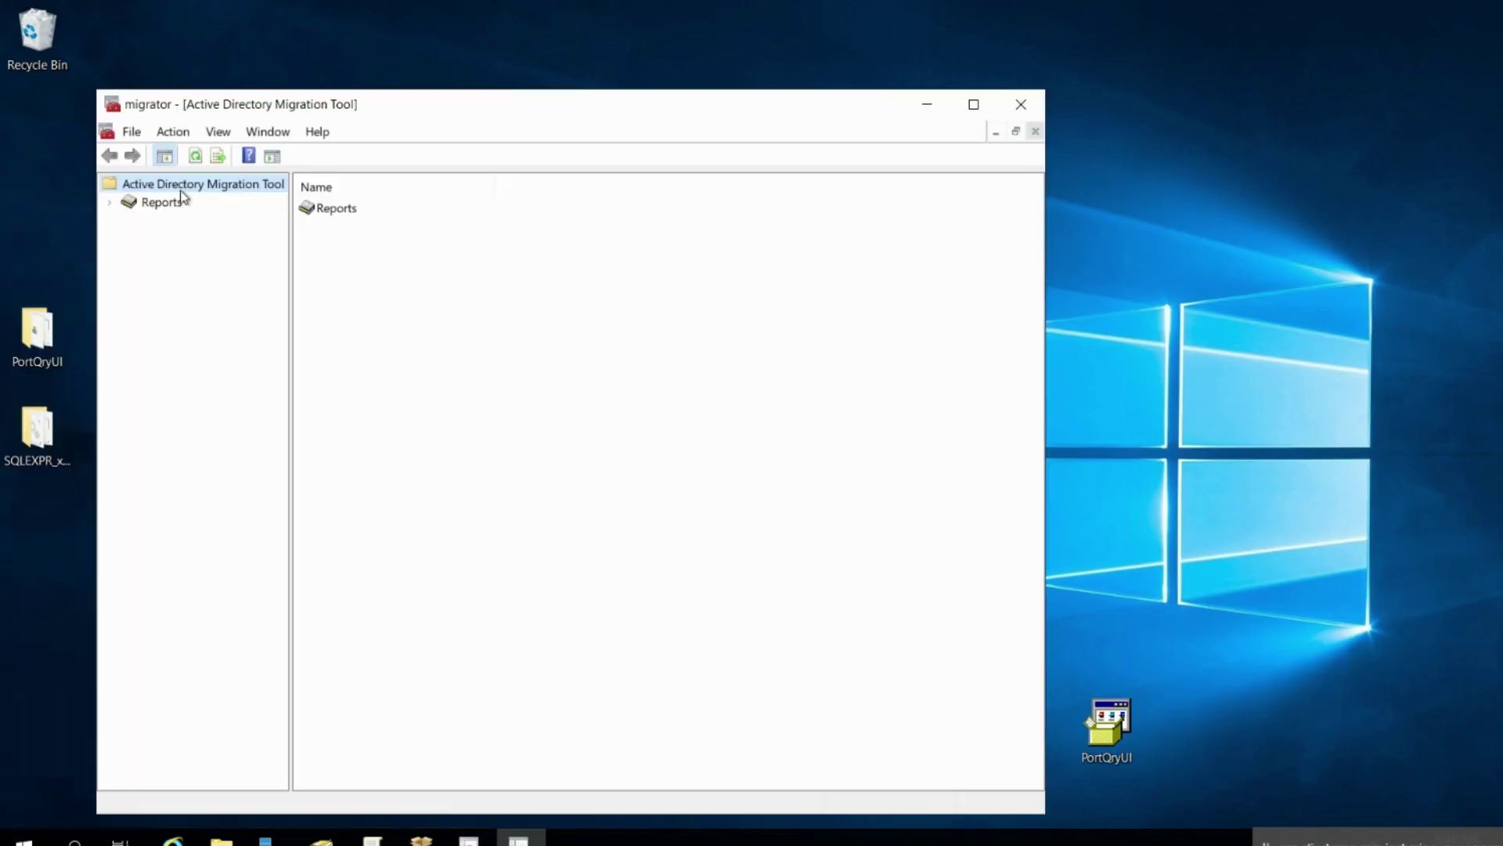
{"action": "right_click", "coordinate": [180, 191]}
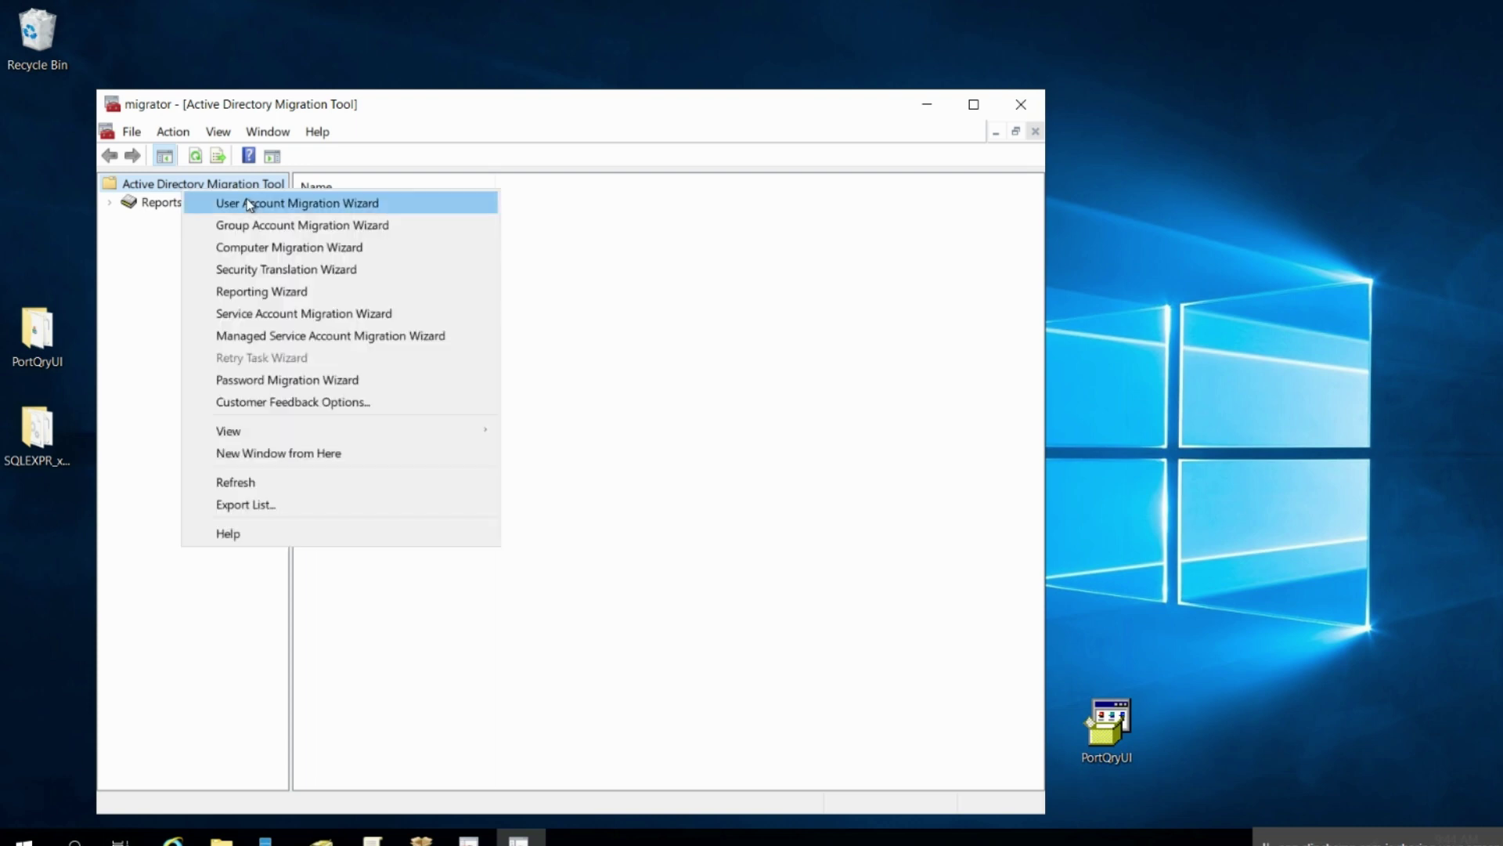
{"action": "left_click", "coordinate": [398, 771]}
Switch to Active Directory Users and Computers and check the group memberships of the first user in the IT OU
{"action": "key", "text": "alt+Tab"}
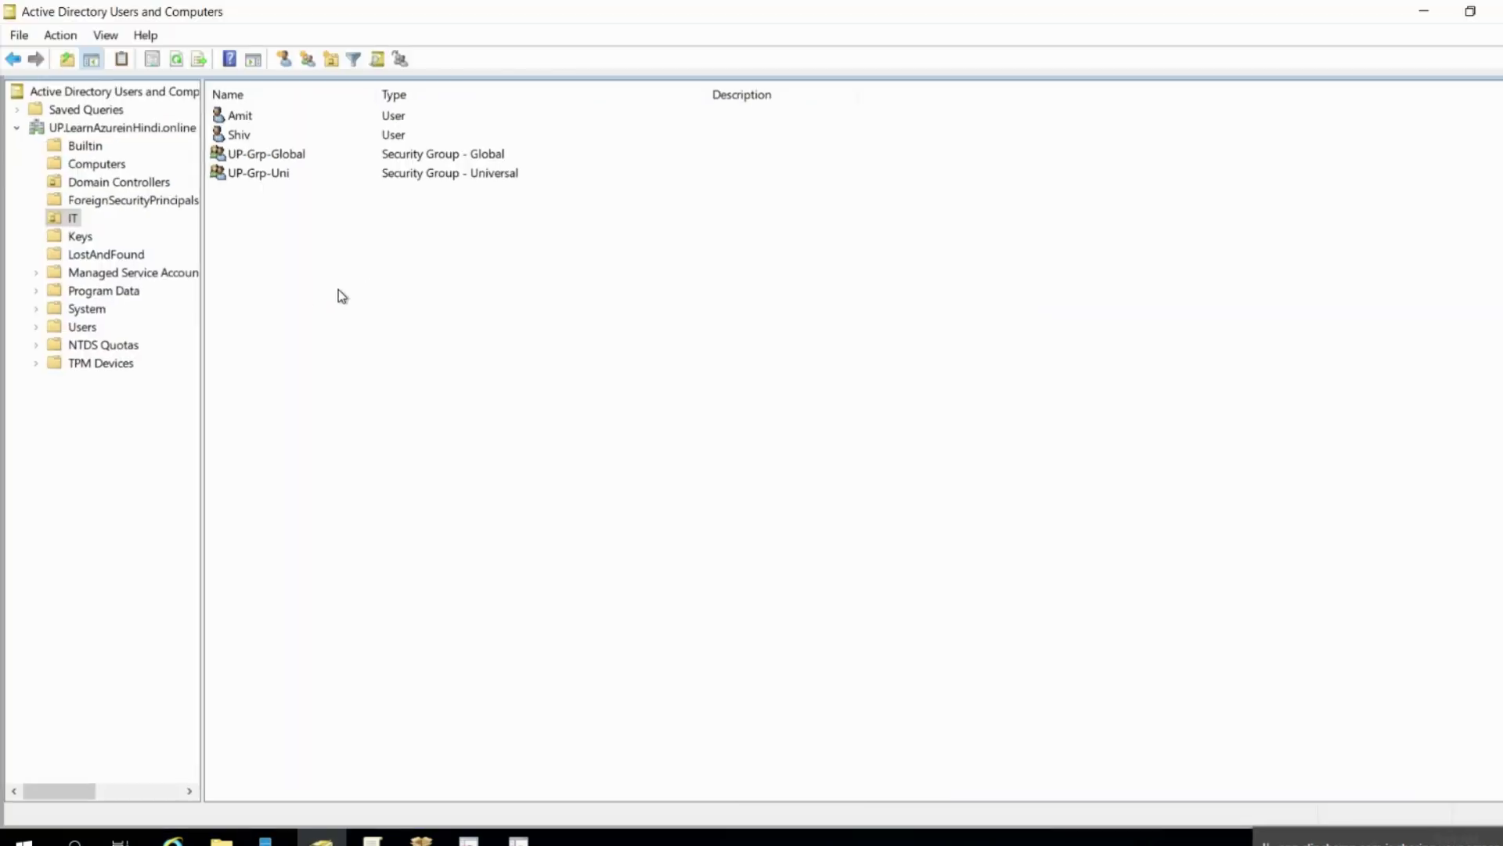
{"action": "left_click", "coordinate": [246, 137]}
{"action": "left_click", "coordinate": [253, 123]}
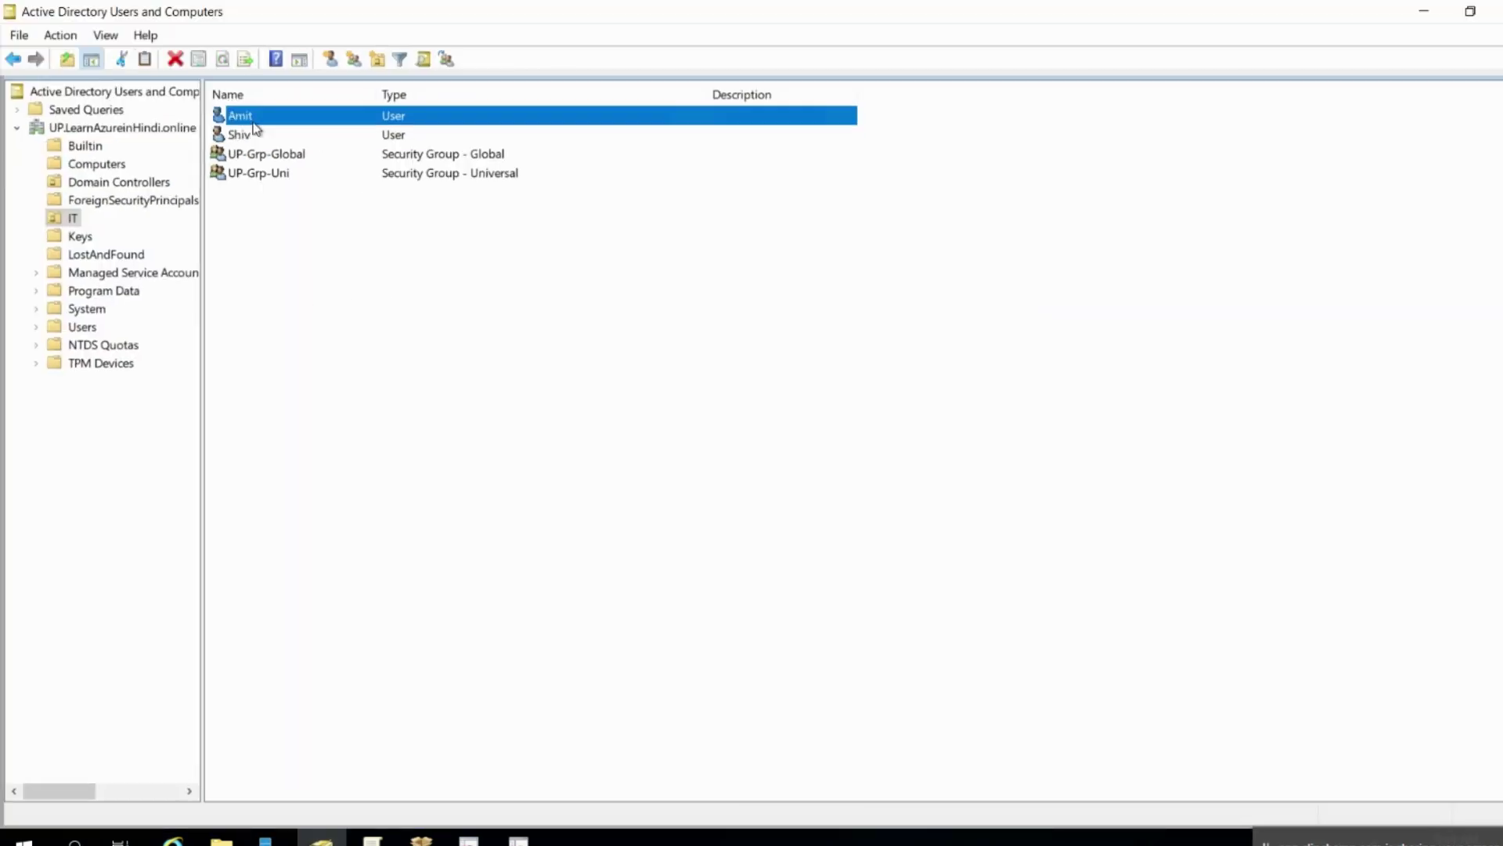
{"action": "double_click", "coordinate": [253, 123]}
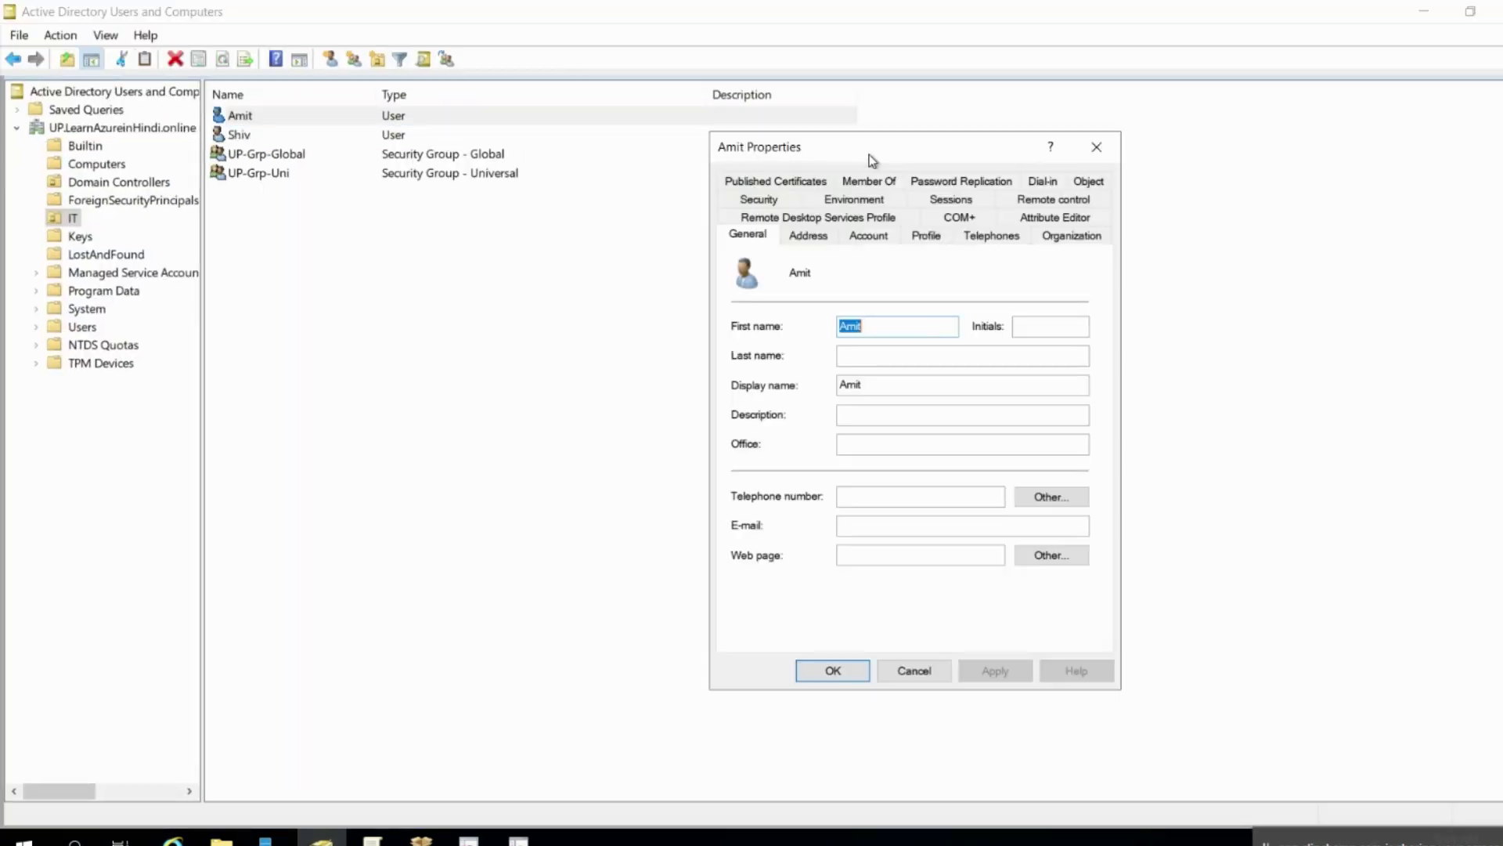
{"action": "left_click", "coordinate": [869, 183]}
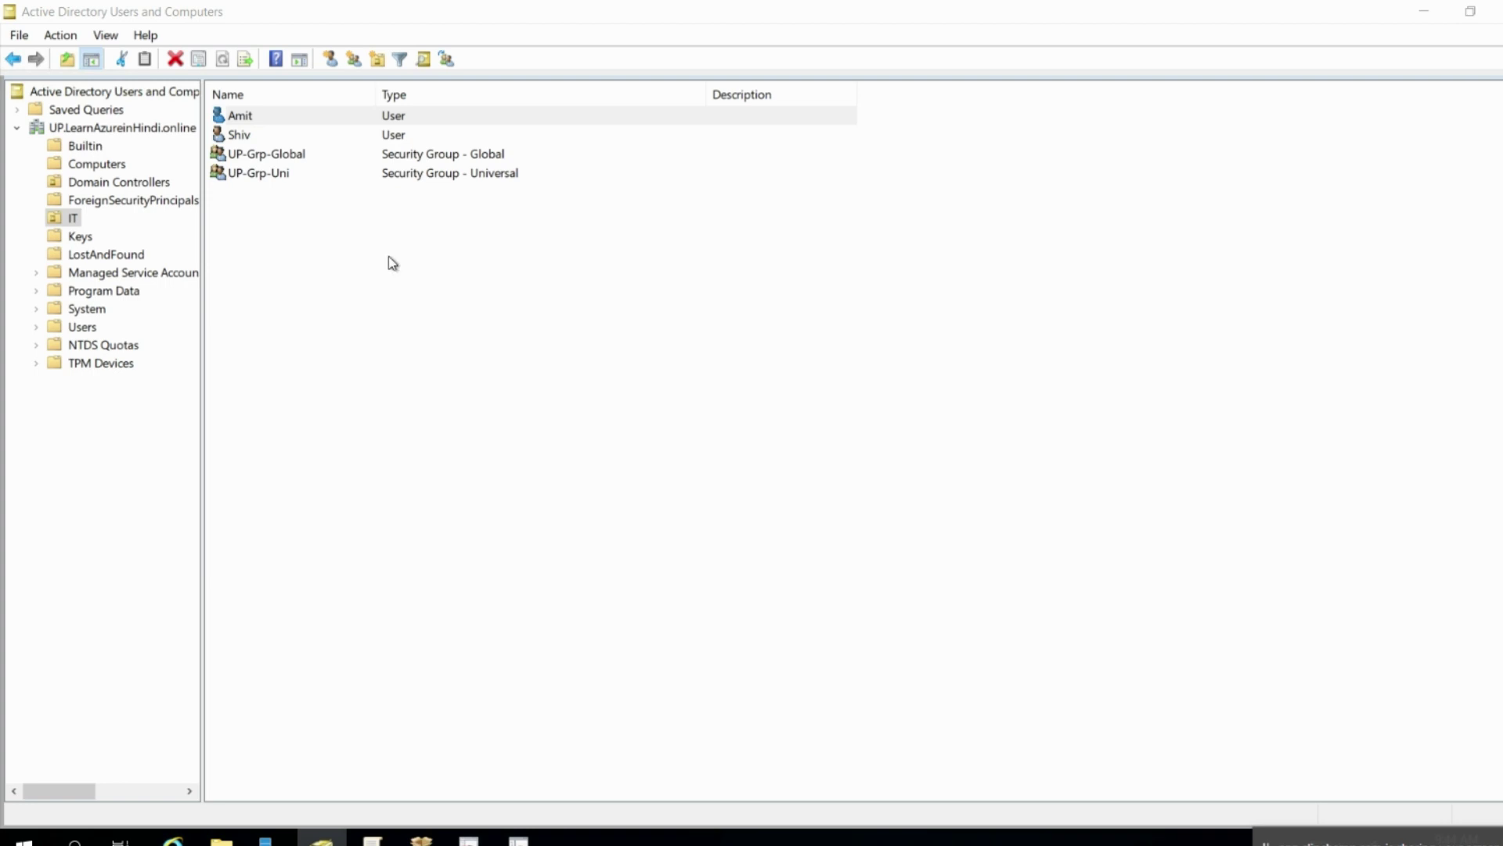
{"action": "left_click", "coordinate": [907, 673]}
Check the group memberships of the second user in the IT OU, close the properties, and select the UP-Grp-Uni group
{"action": "double_click", "coordinate": [255, 134]}
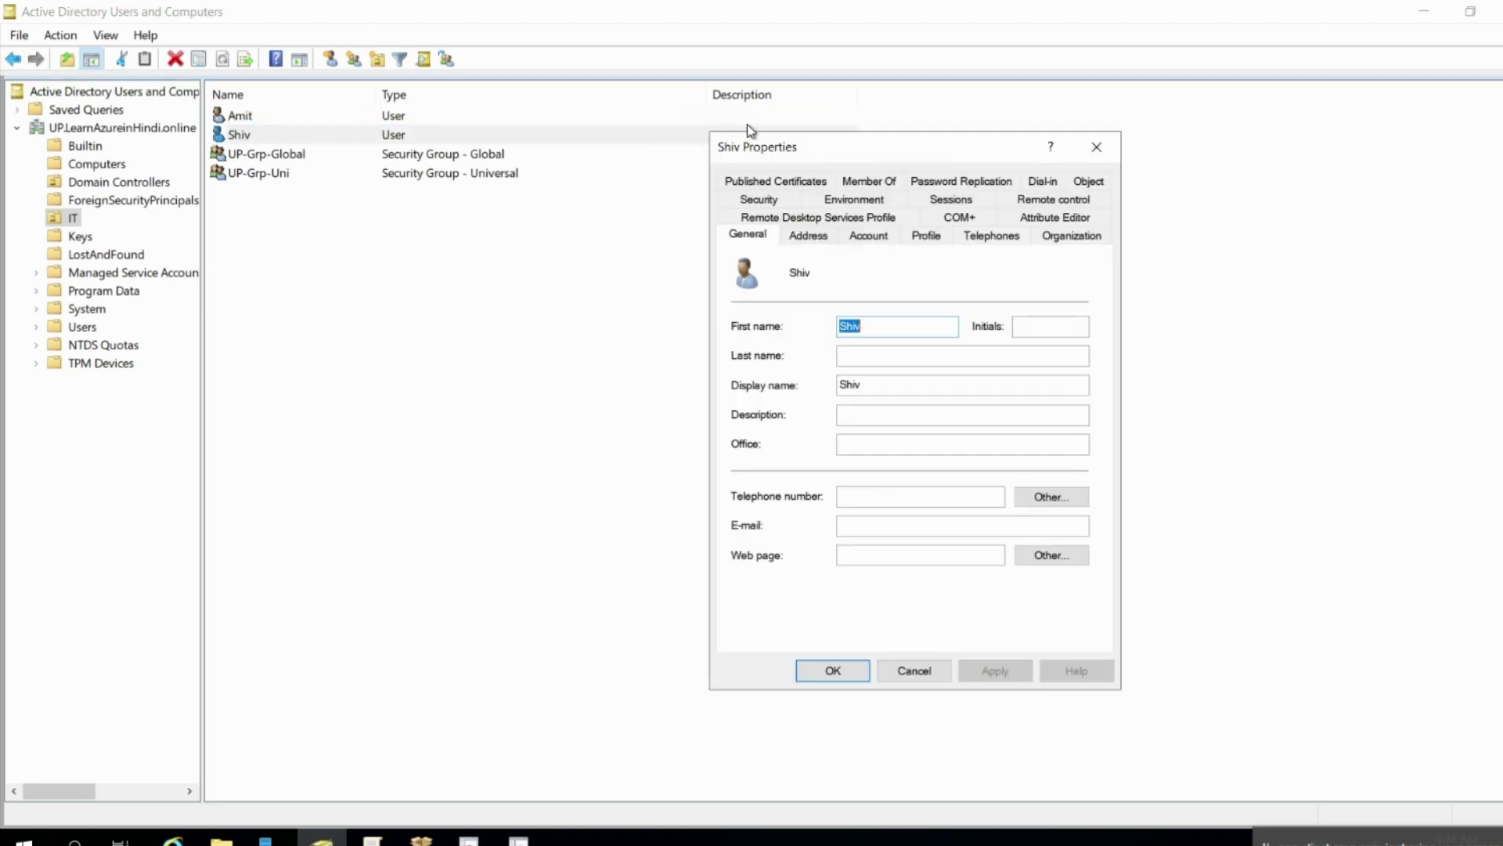
{"action": "left_click", "coordinate": [863, 182]}
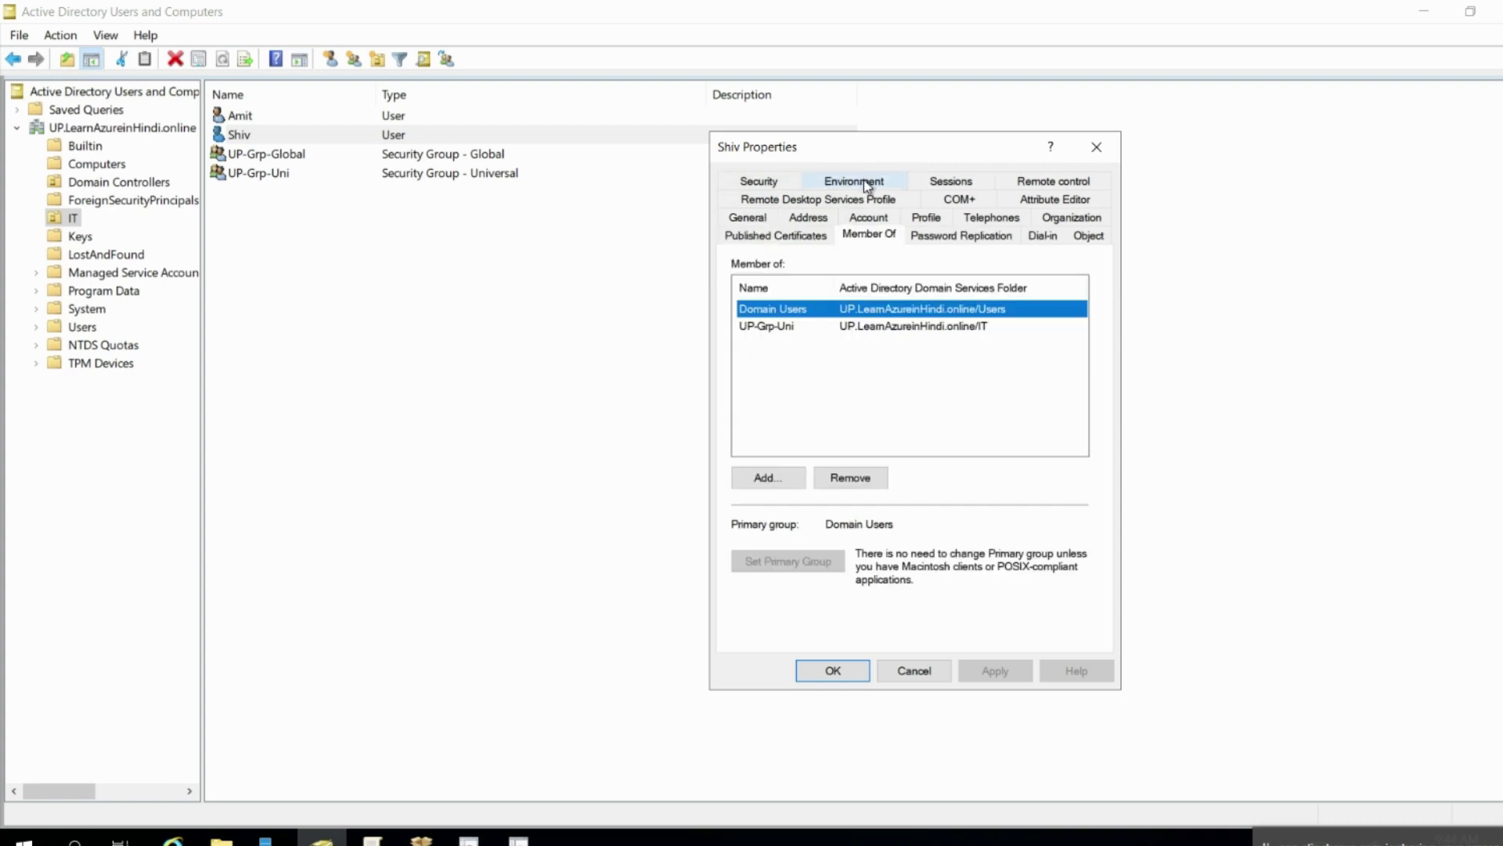
{"action": "left_click", "coordinate": [774, 327]}
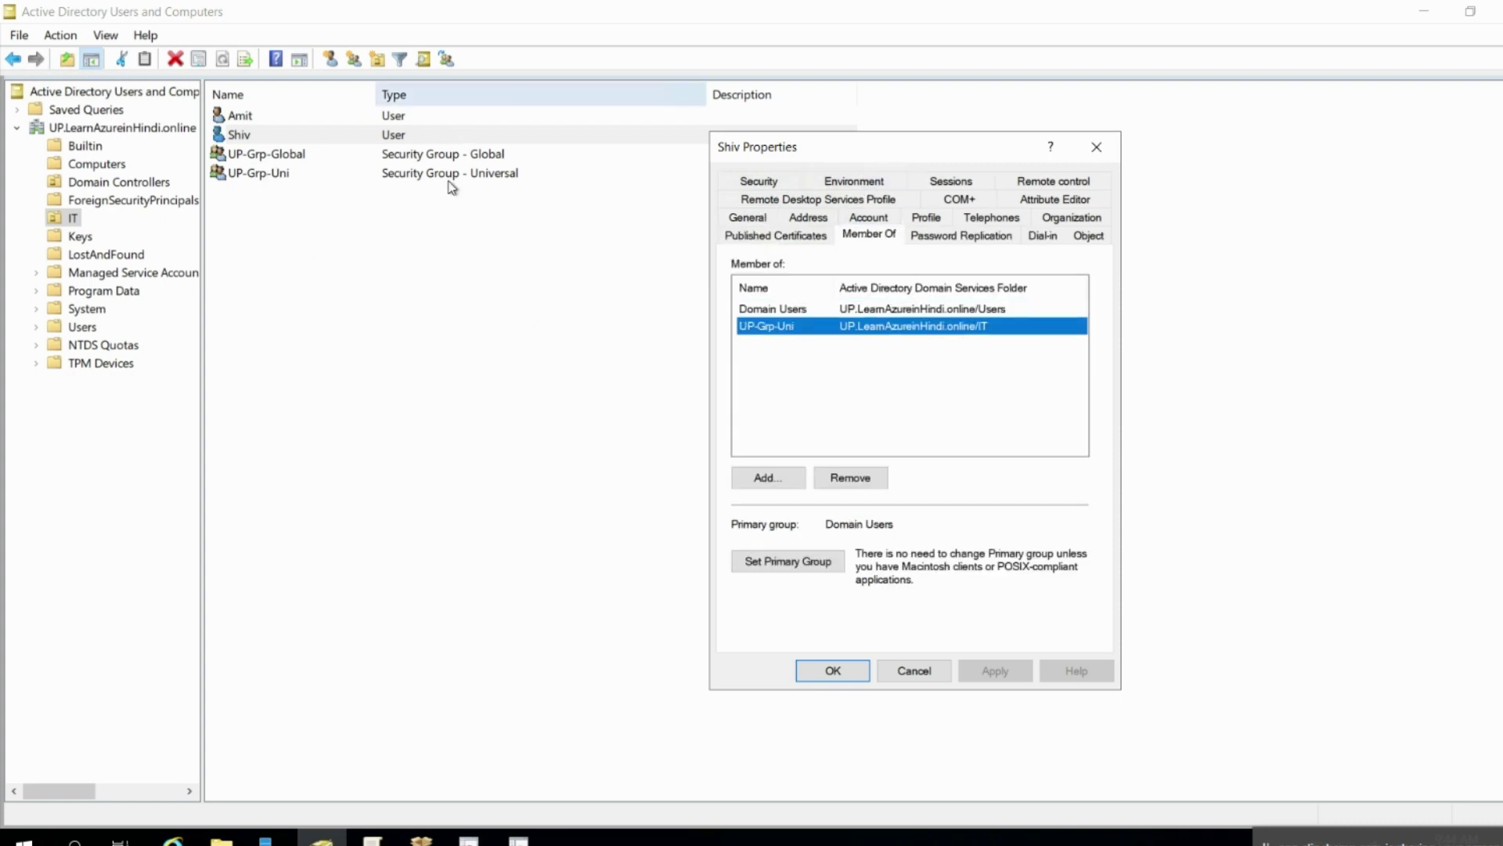
{"action": "left_click", "coordinate": [276, 118]}
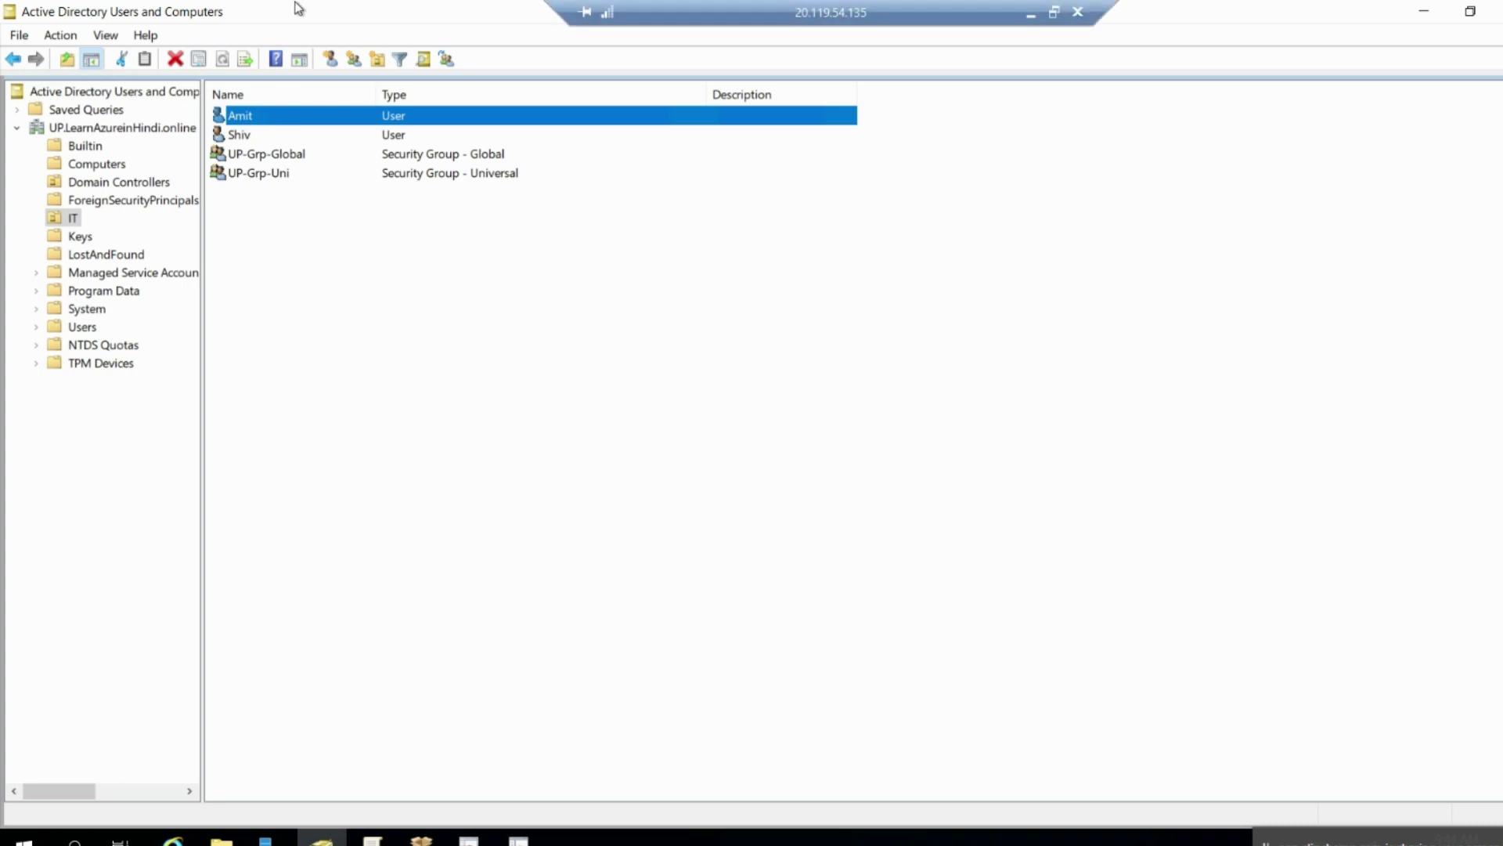
{"action": "left_click", "coordinate": [250, 135]}
{"action": "left_click", "coordinate": [265, 173]}
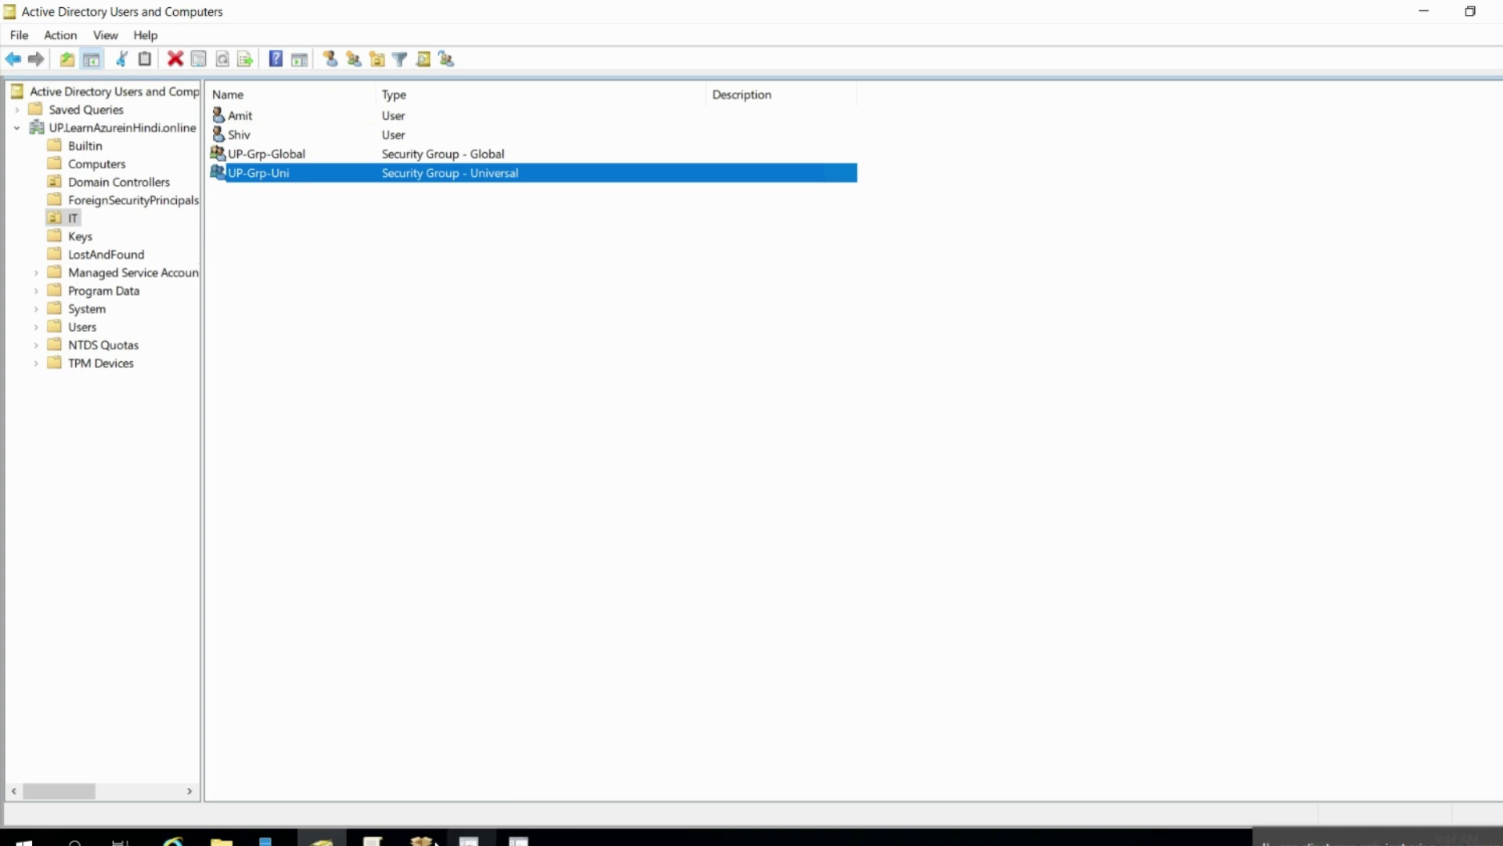
Return to the Active Directory Migration Tool, start the User Account Migration Wizard, and set the source domain to UP.learnazureinhindi.online
{"action": "left_click", "coordinate": [519, 838]}
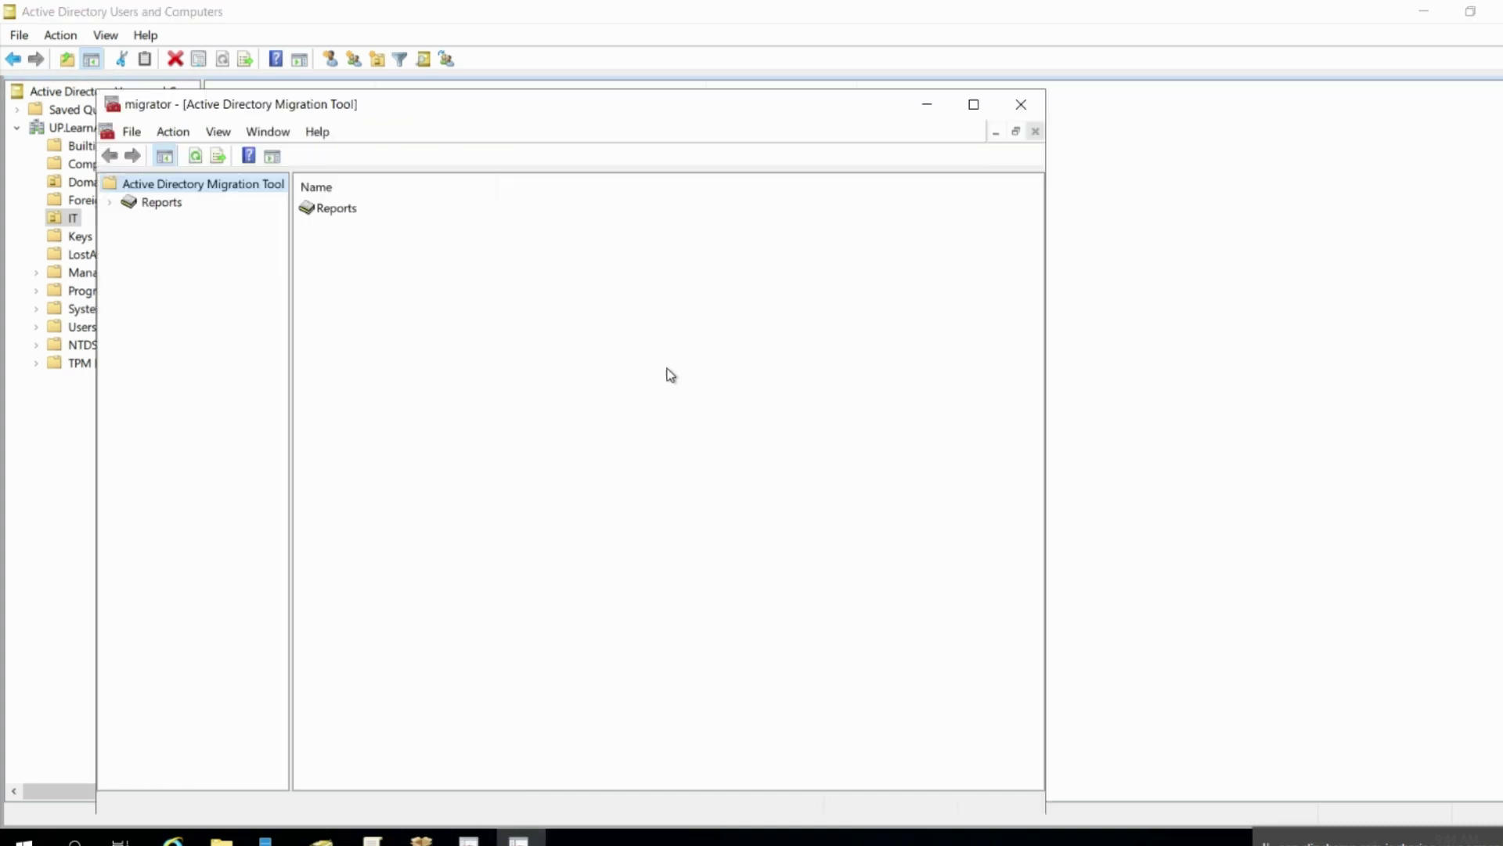
{"action": "right_click", "coordinate": [194, 190]}
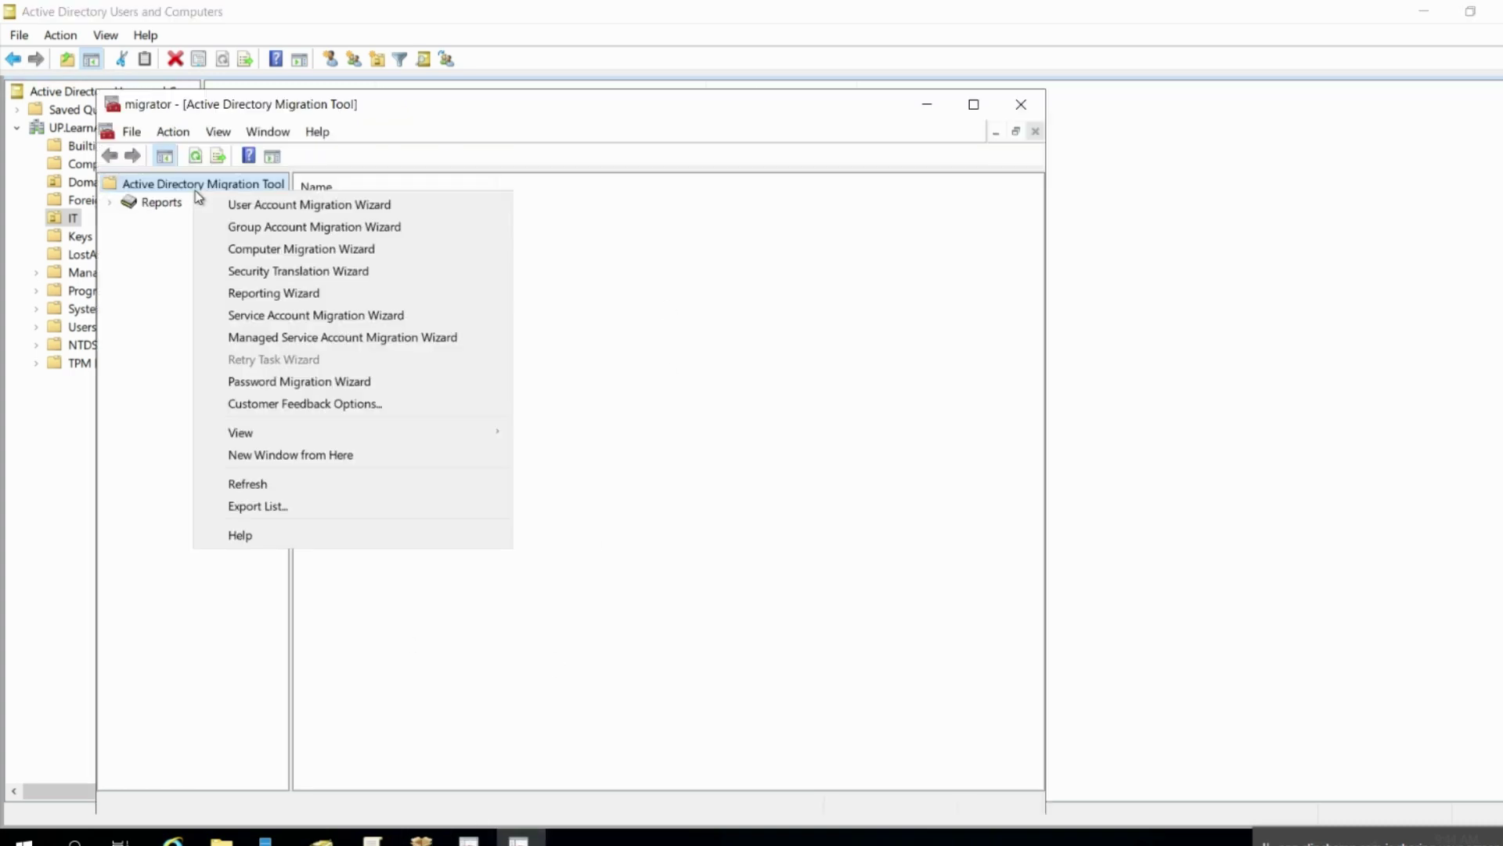
{"action": "left_click", "coordinate": [267, 206]}
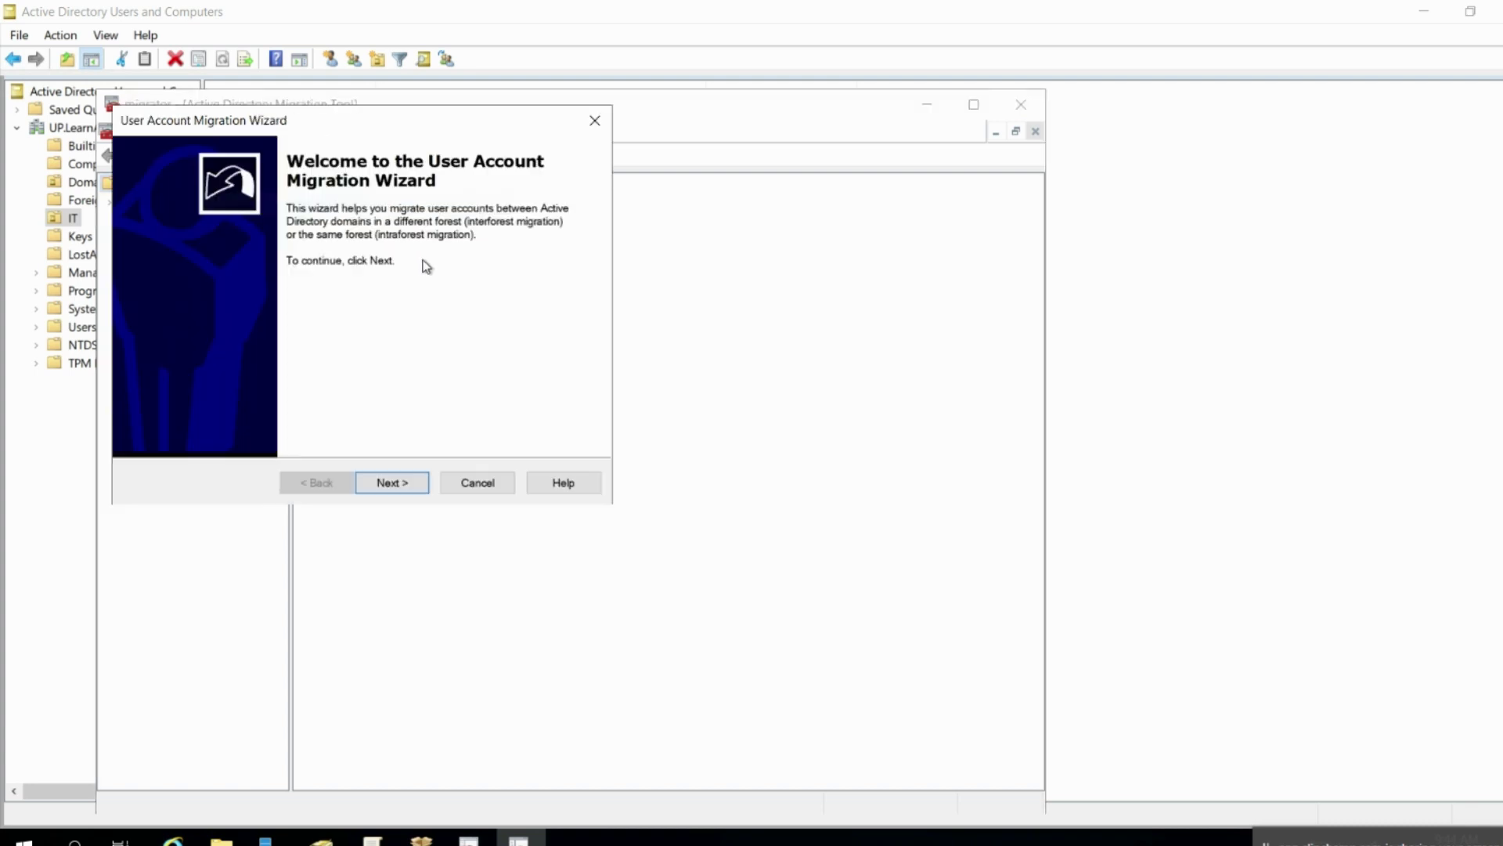
{"action": "left_click", "coordinate": [396, 486]}
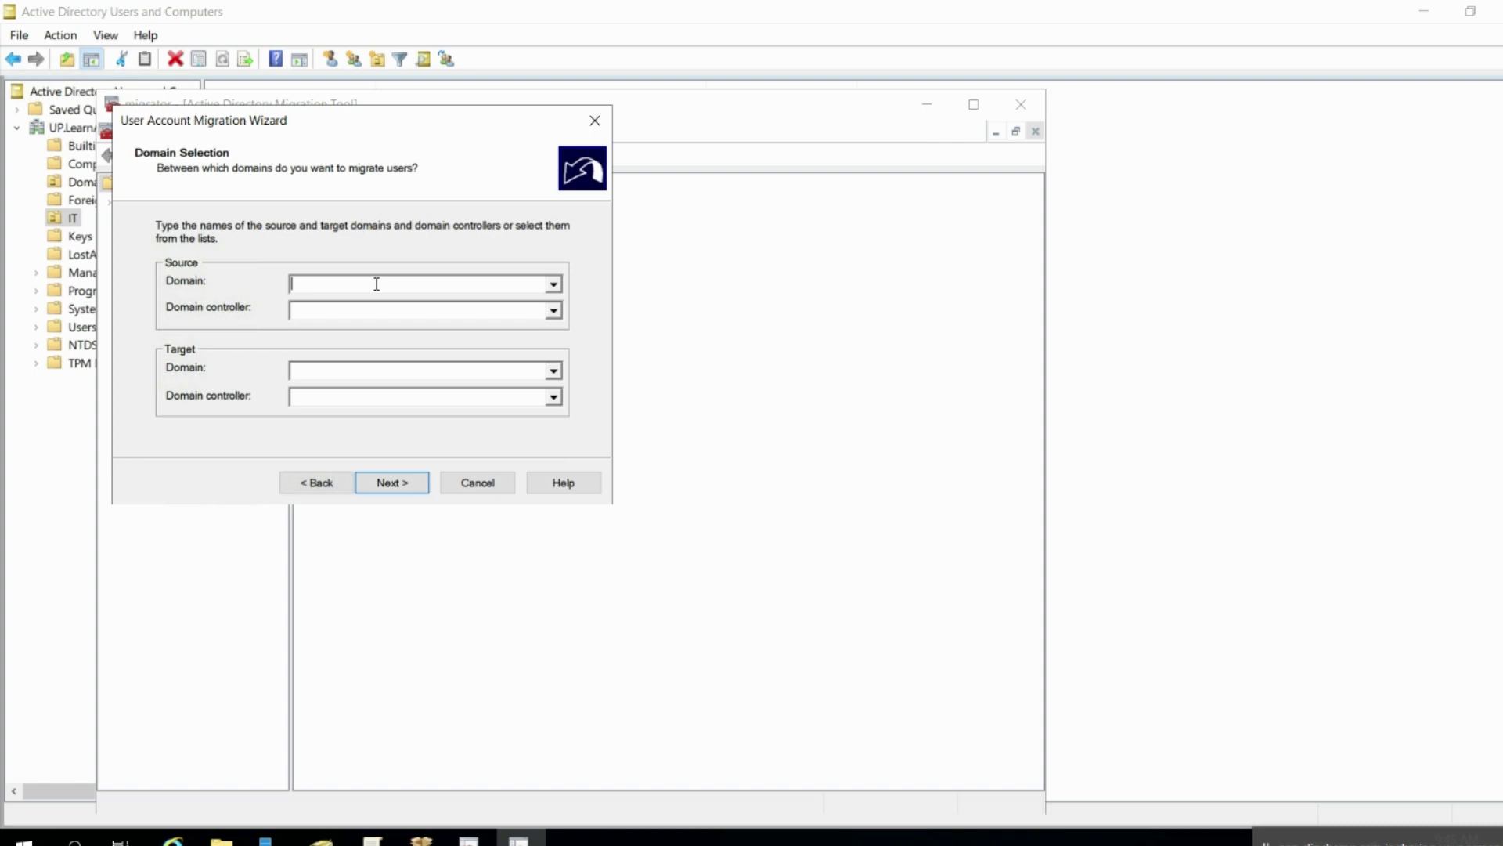
{"action": "type", "text": "UP.learnazureinhindi.online"}
{"action": "left_click", "coordinate": [423, 311]}
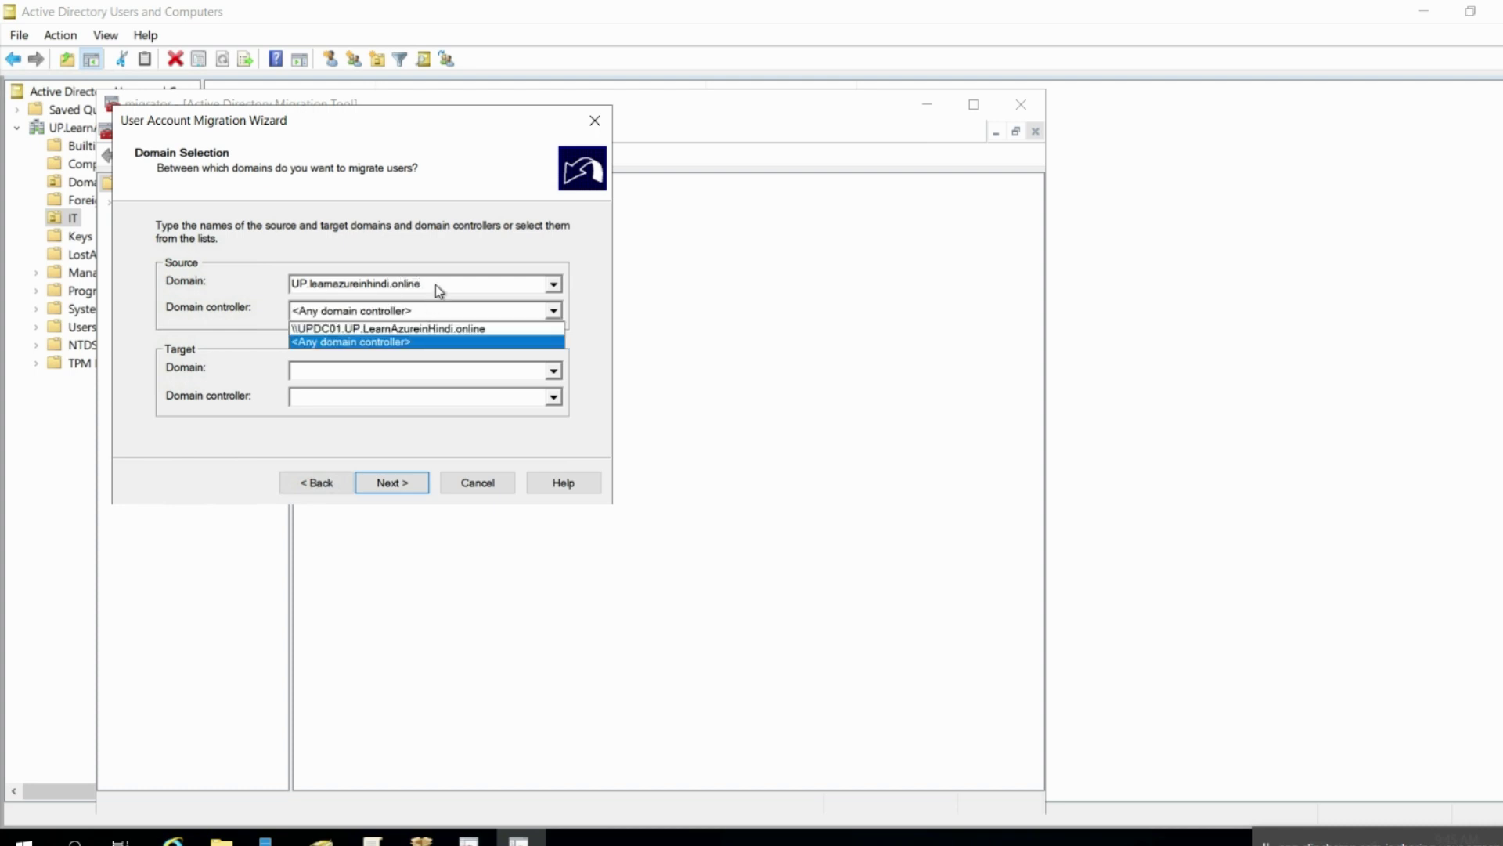
Copy the source domain name into the target domain and change it to HR.learnazureinhindi.online
{"action": "left_click", "coordinate": [437, 285]}
{"action": "left_click", "coordinate": [434, 284]}
{"action": "key", "text": "ctrl+c"}
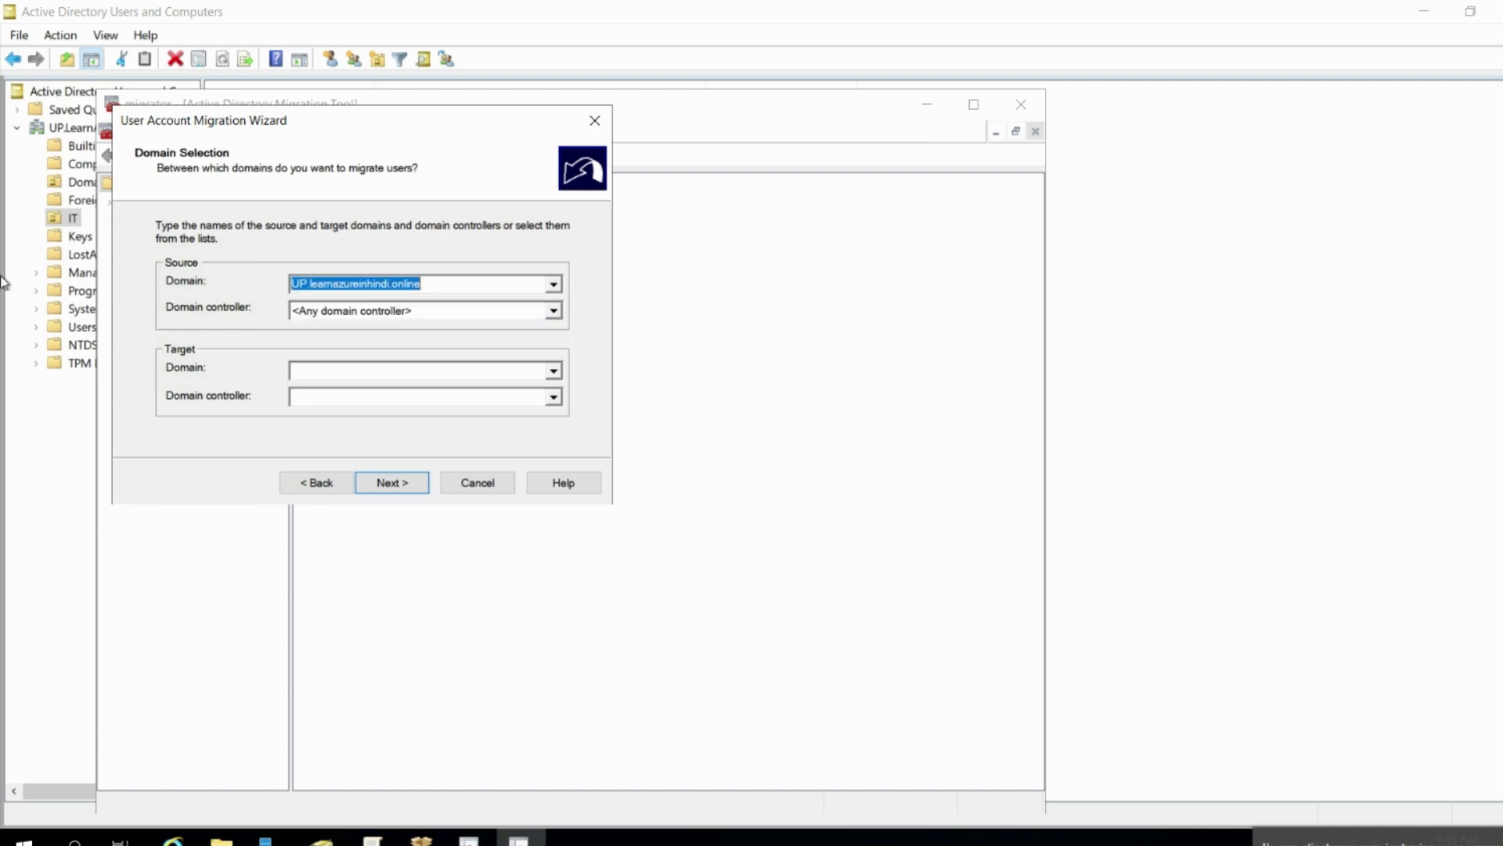
{"action": "left_click", "coordinate": [340, 371]}
{"action": "key", "text": "ctrl+v"}
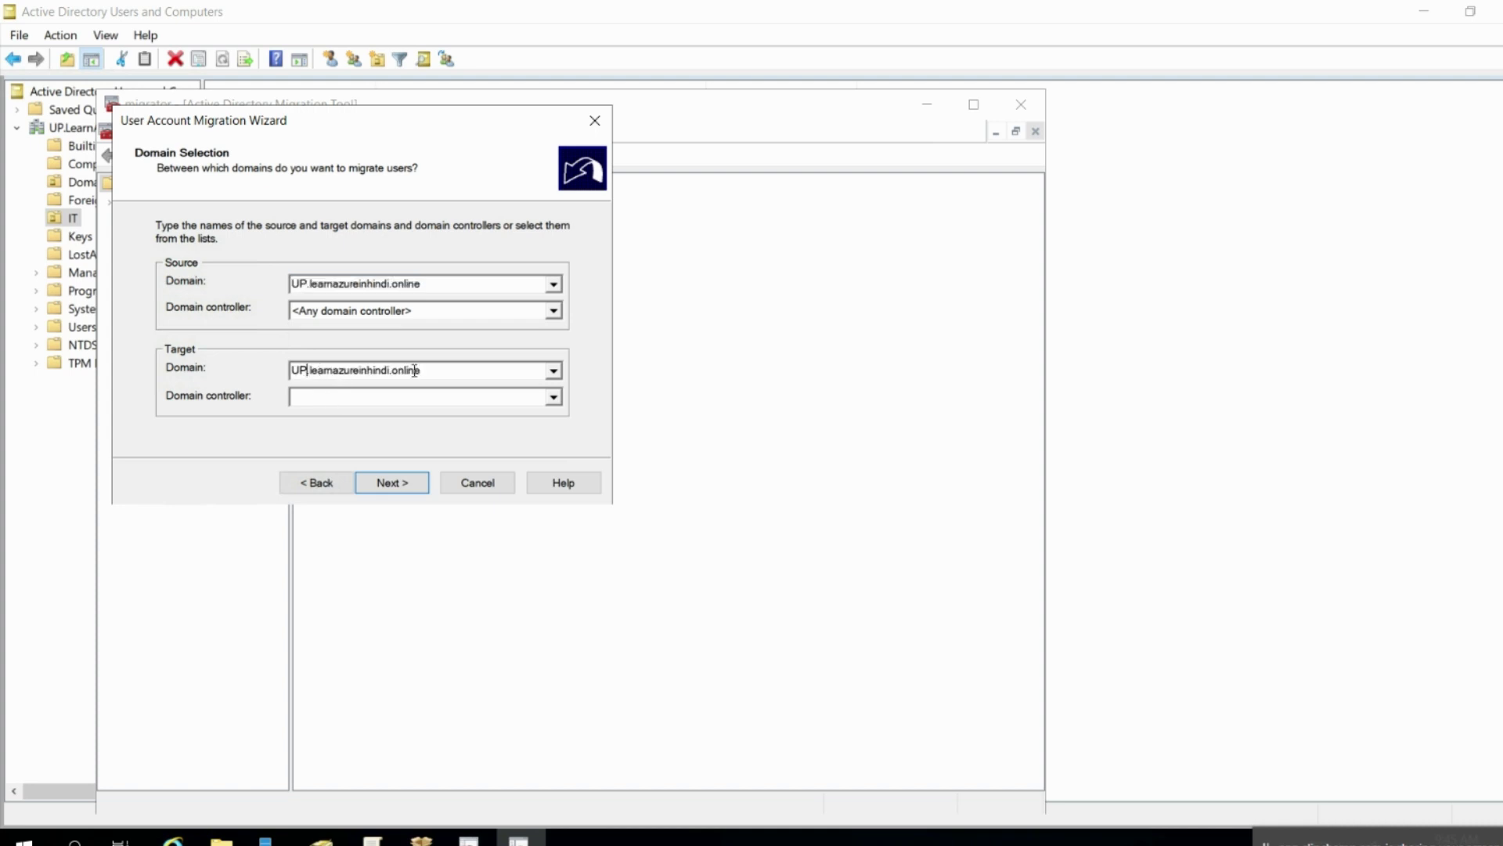
{"action": "key", "text": "BackSpace"}
{"action": "key", "text": "BackSpace"}
{"action": "type", "text": "HR"}
Set the source domain controller to \\UPDC01.UP.LearnAzureinHindi.online and the target one to \\HR-DC01.HR.LearnAzureinHindi.online, and continue the wizard
{"action": "left_click", "coordinate": [411, 307]}
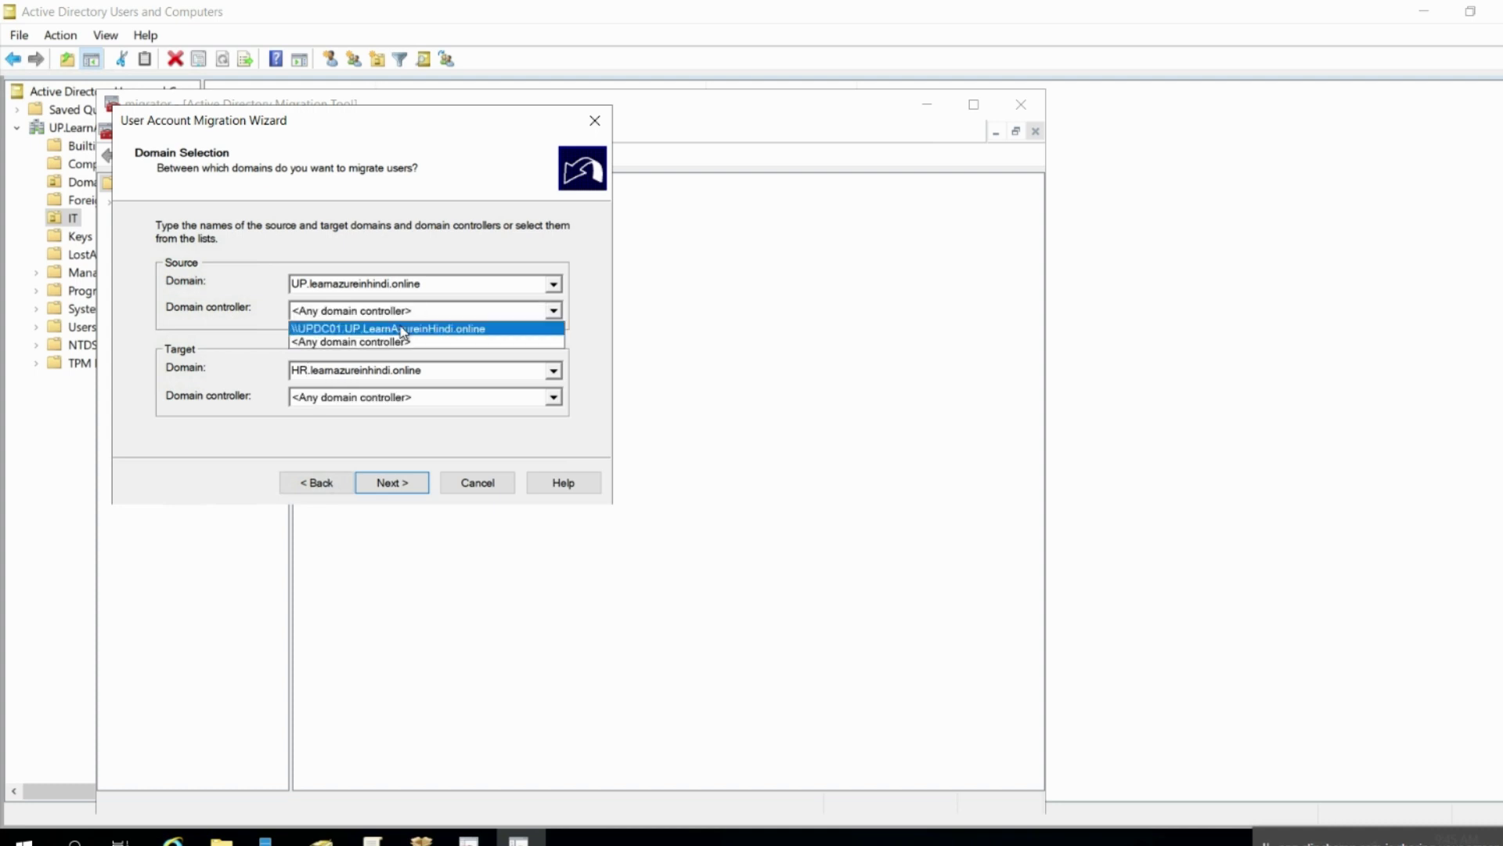
{"action": "left_click", "coordinate": [400, 327]}
{"action": "left_click", "coordinate": [398, 397]}
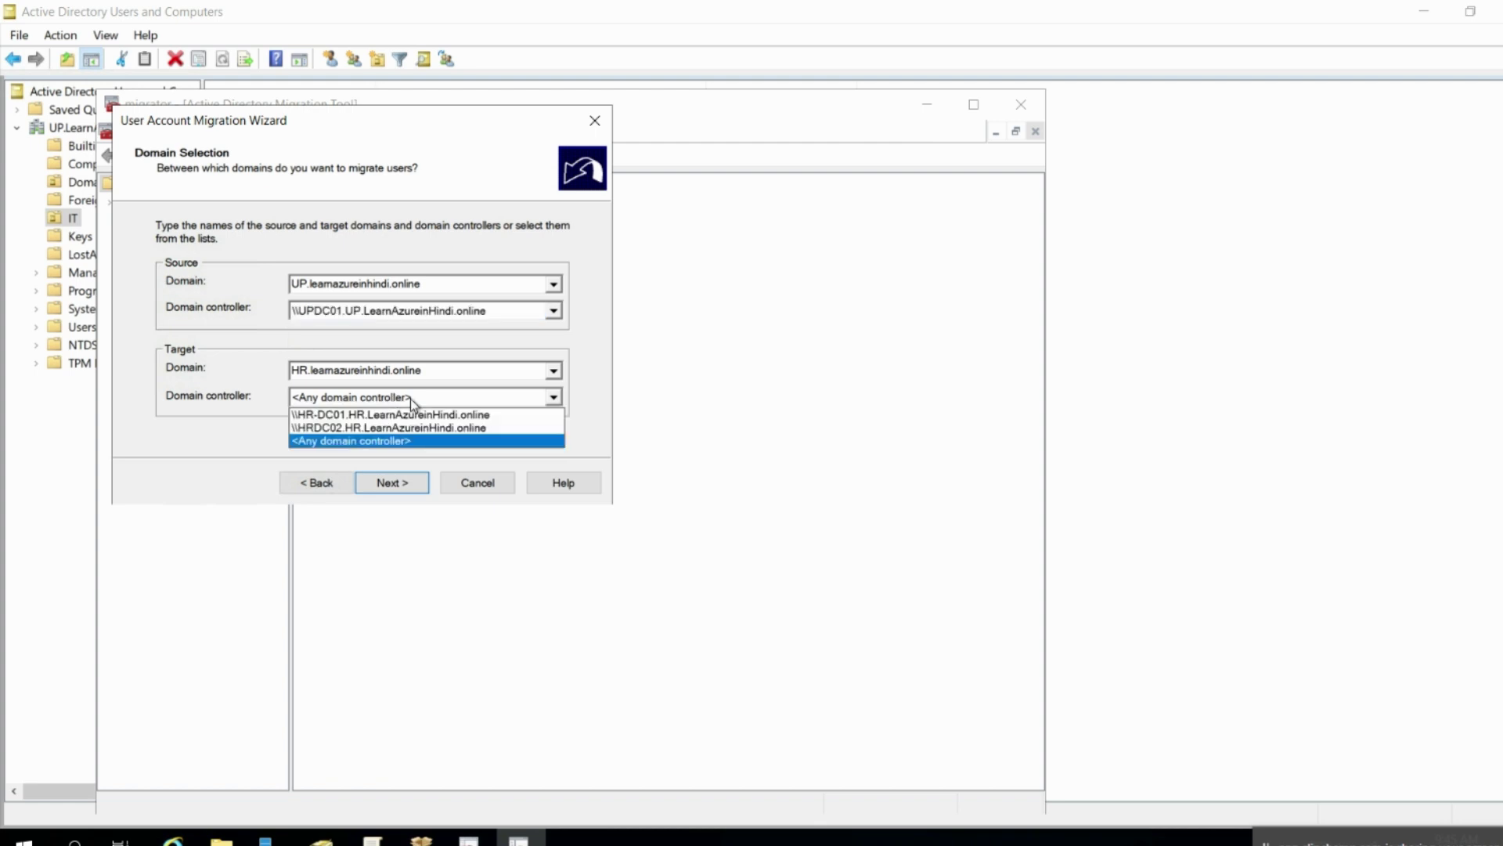
{"action": "left_click", "coordinate": [378, 416]}
{"action": "left_click", "coordinate": [402, 479]}
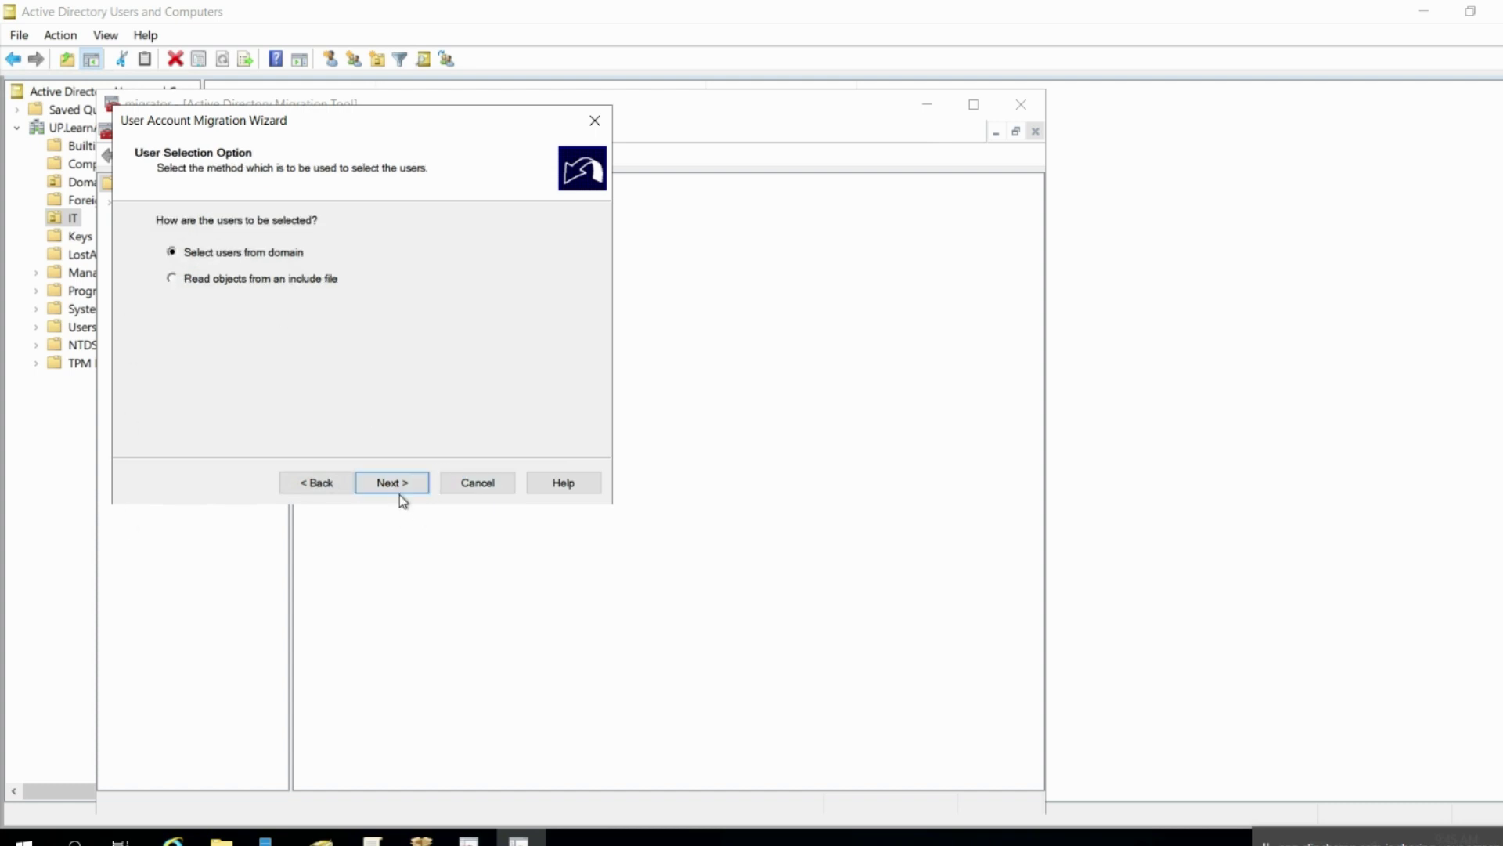
Keep the option to select users from the domain and add both user accounts of the IT OU to the migration list
{"action": "left_click", "coordinate": [397, 491]}
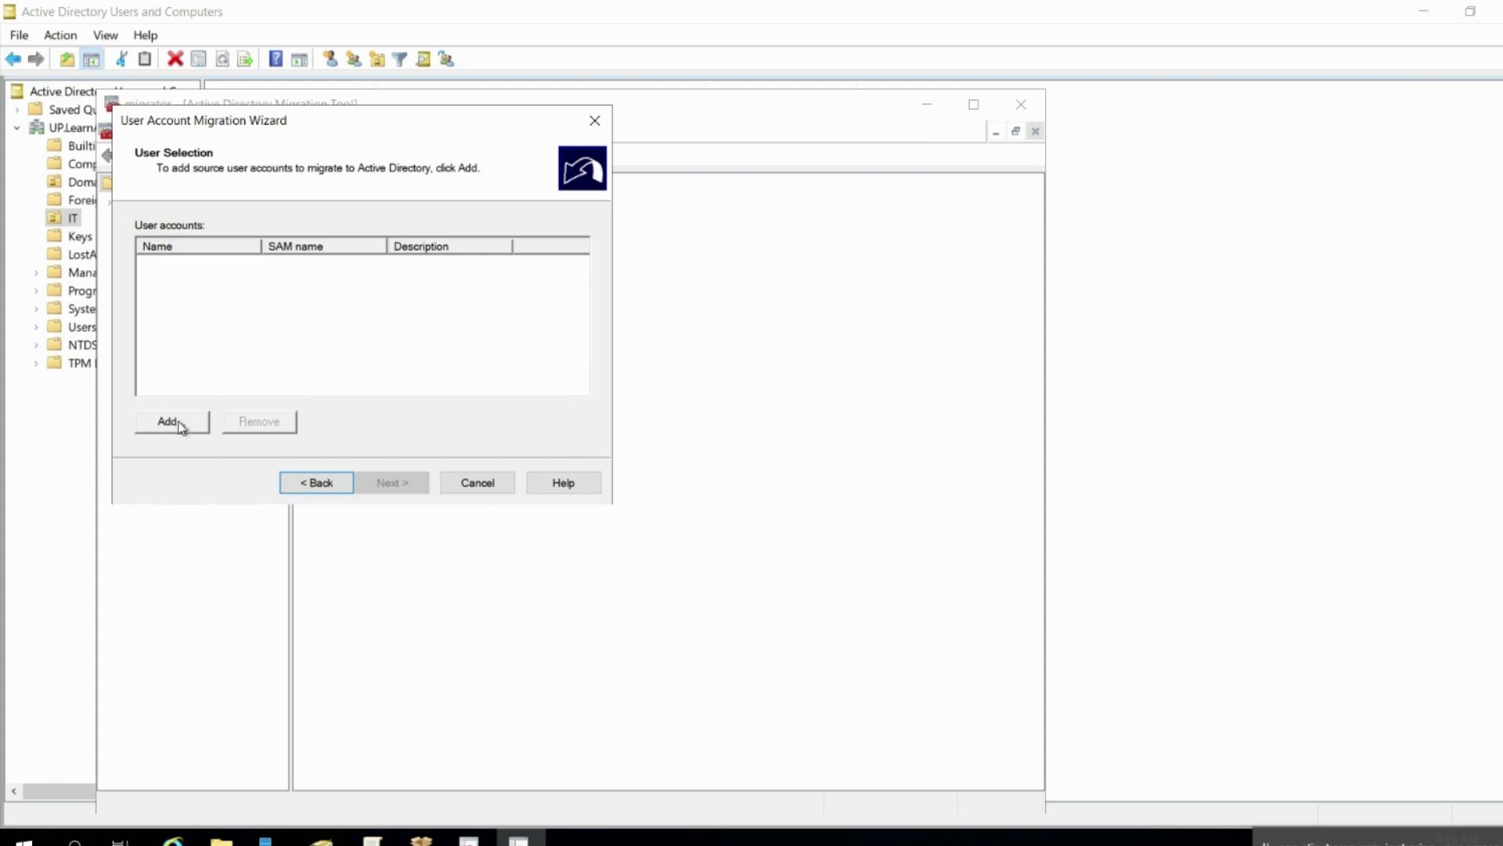
{"action": "left_click", "coordinate": [179, 424]}
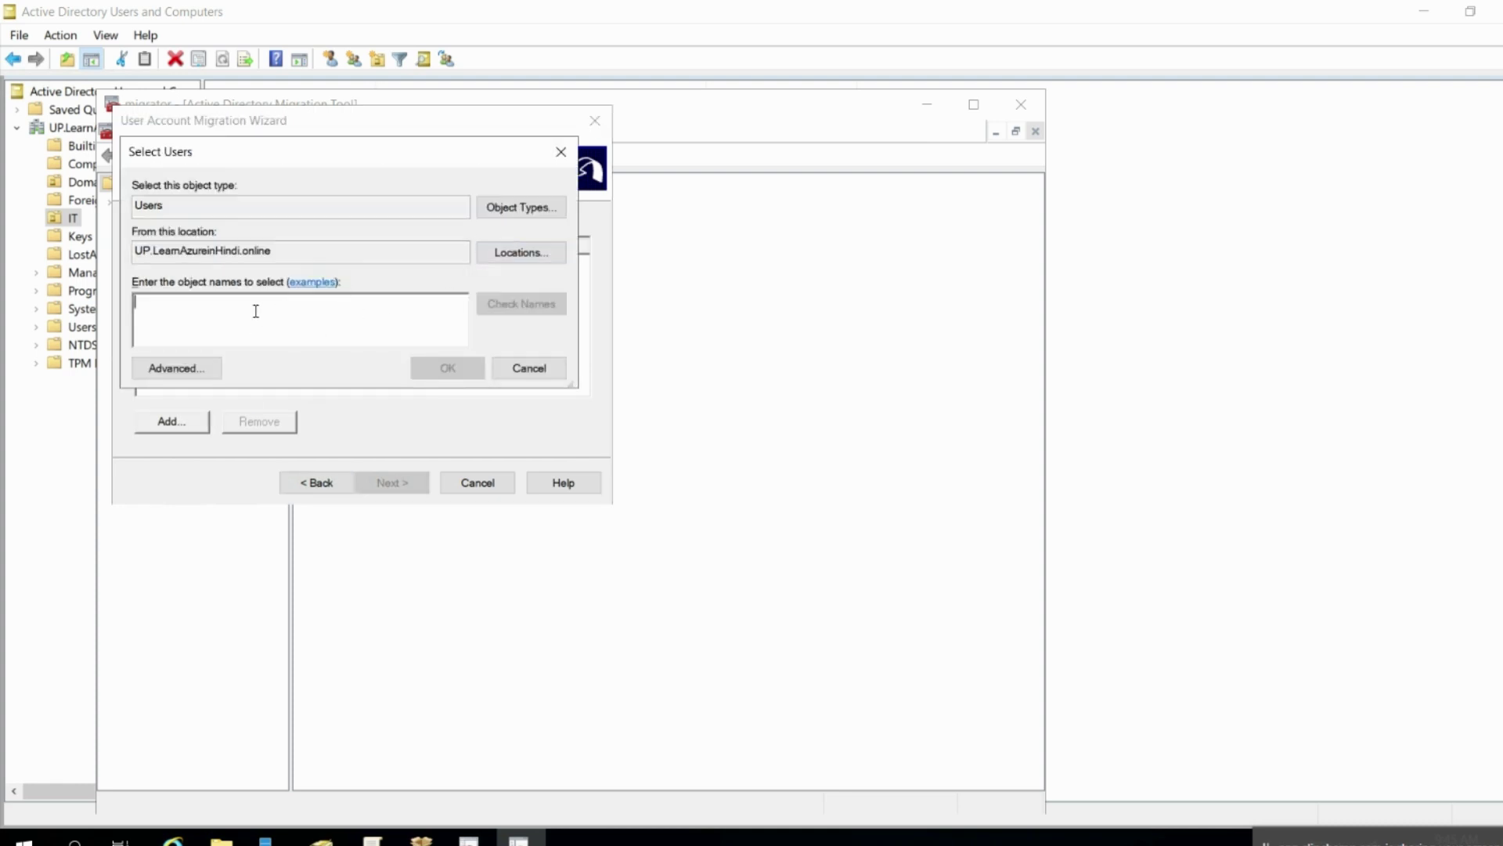
{"action": "type", "text": "Shi"}
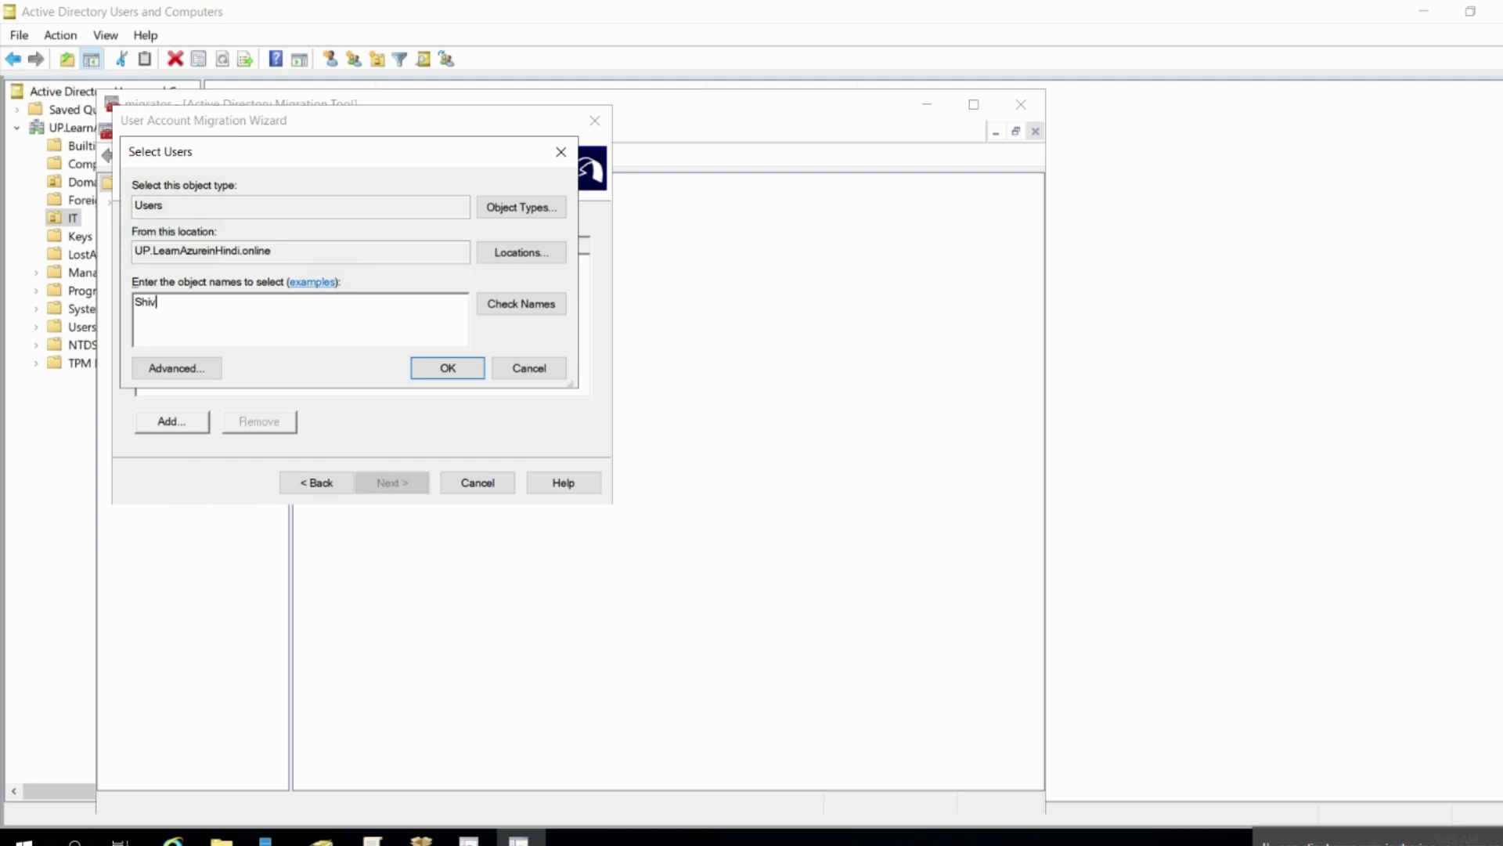
{"action": "type", "text": "v"}
{"action": "left_click", "coordinate": [520, 307]}
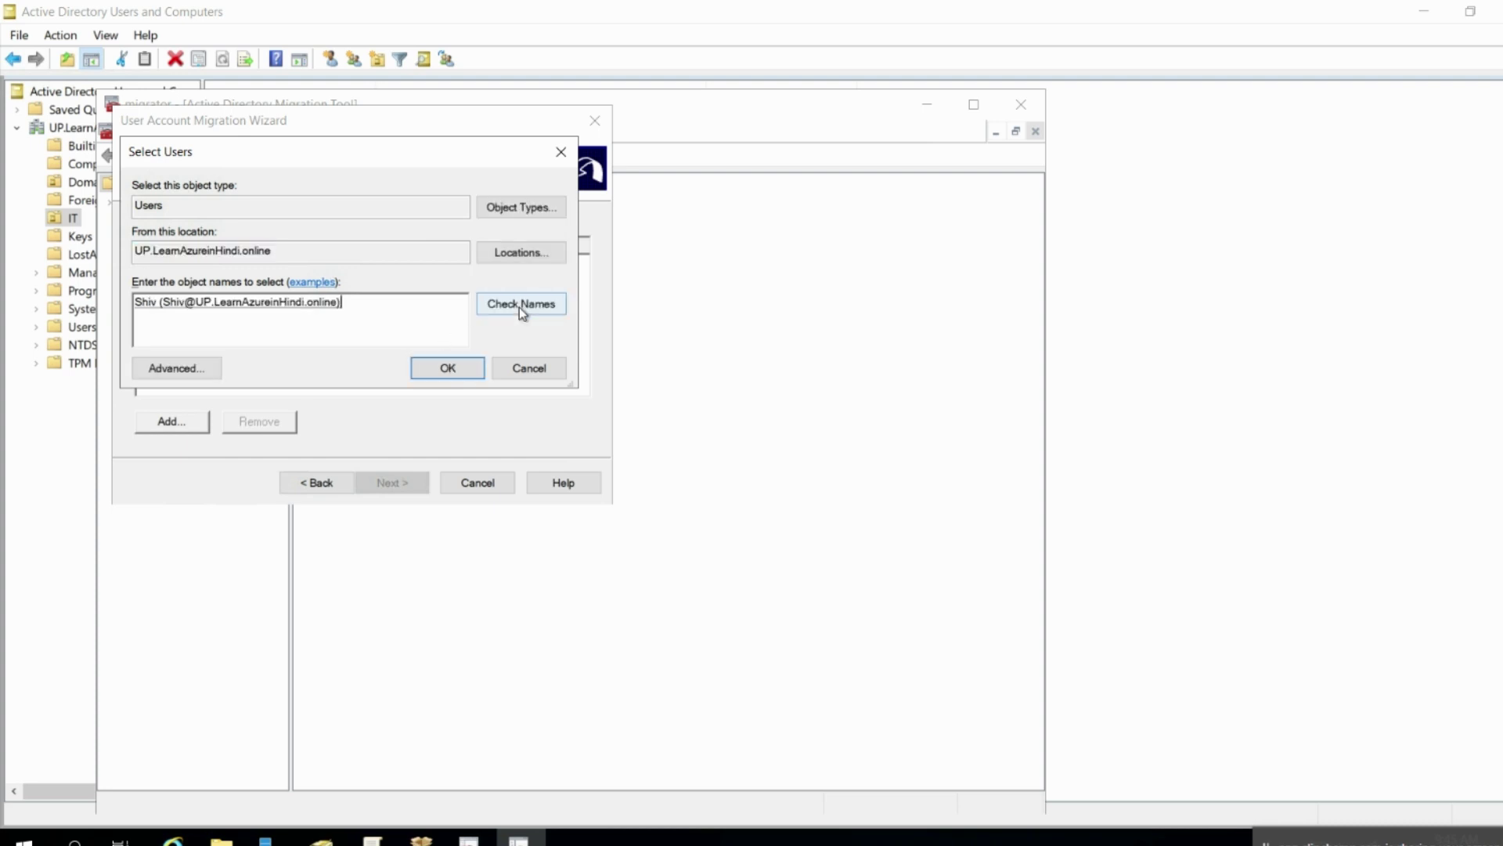
{"action": "left_click", "coordinate": [439, 368]}
{"action": "left_click", "coordinate": [174, 421]}
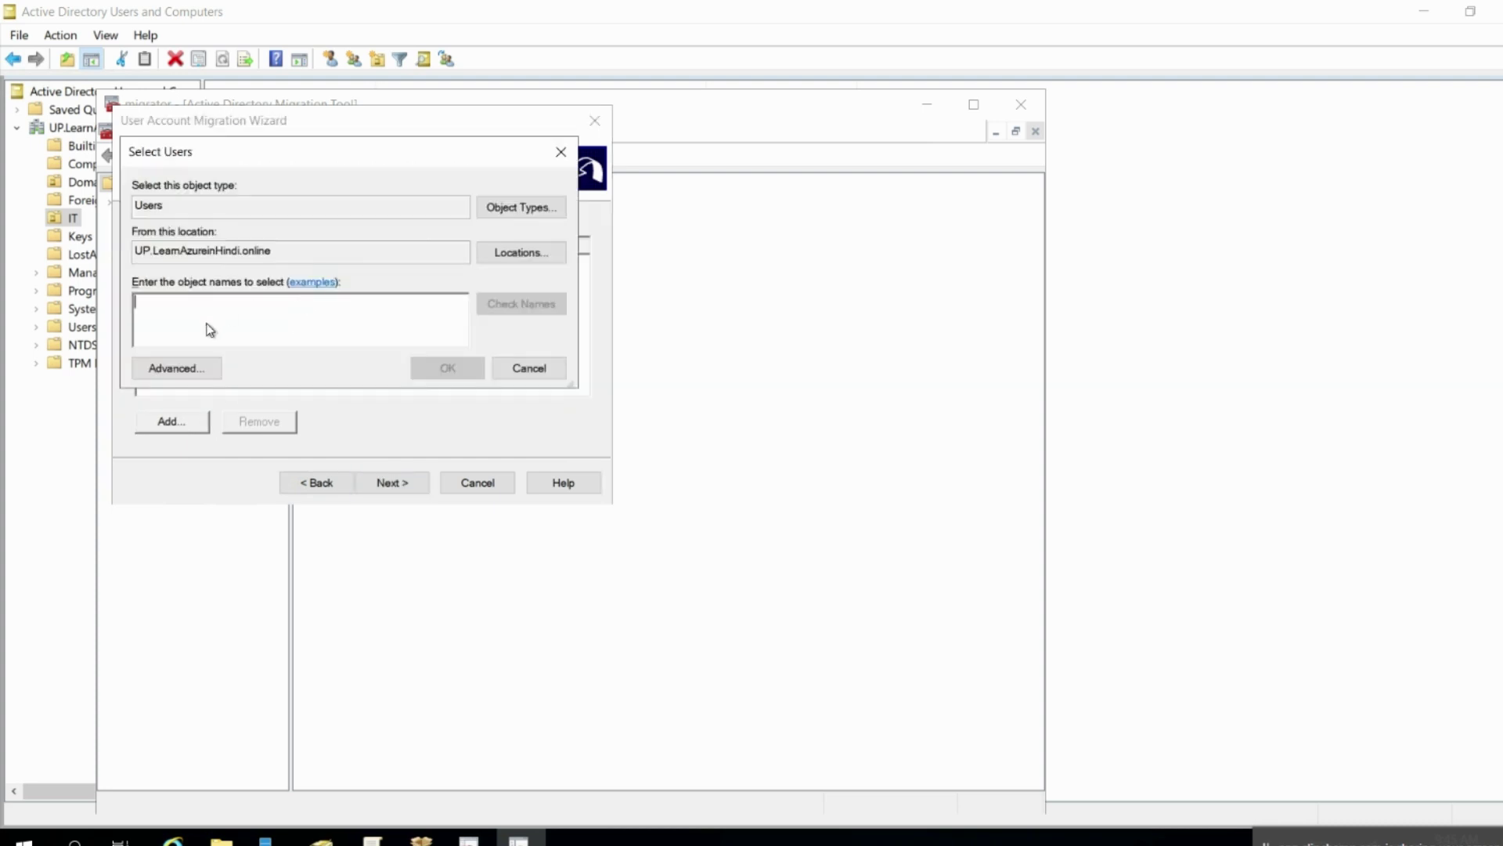
{"action": "type", "text": "amit"}
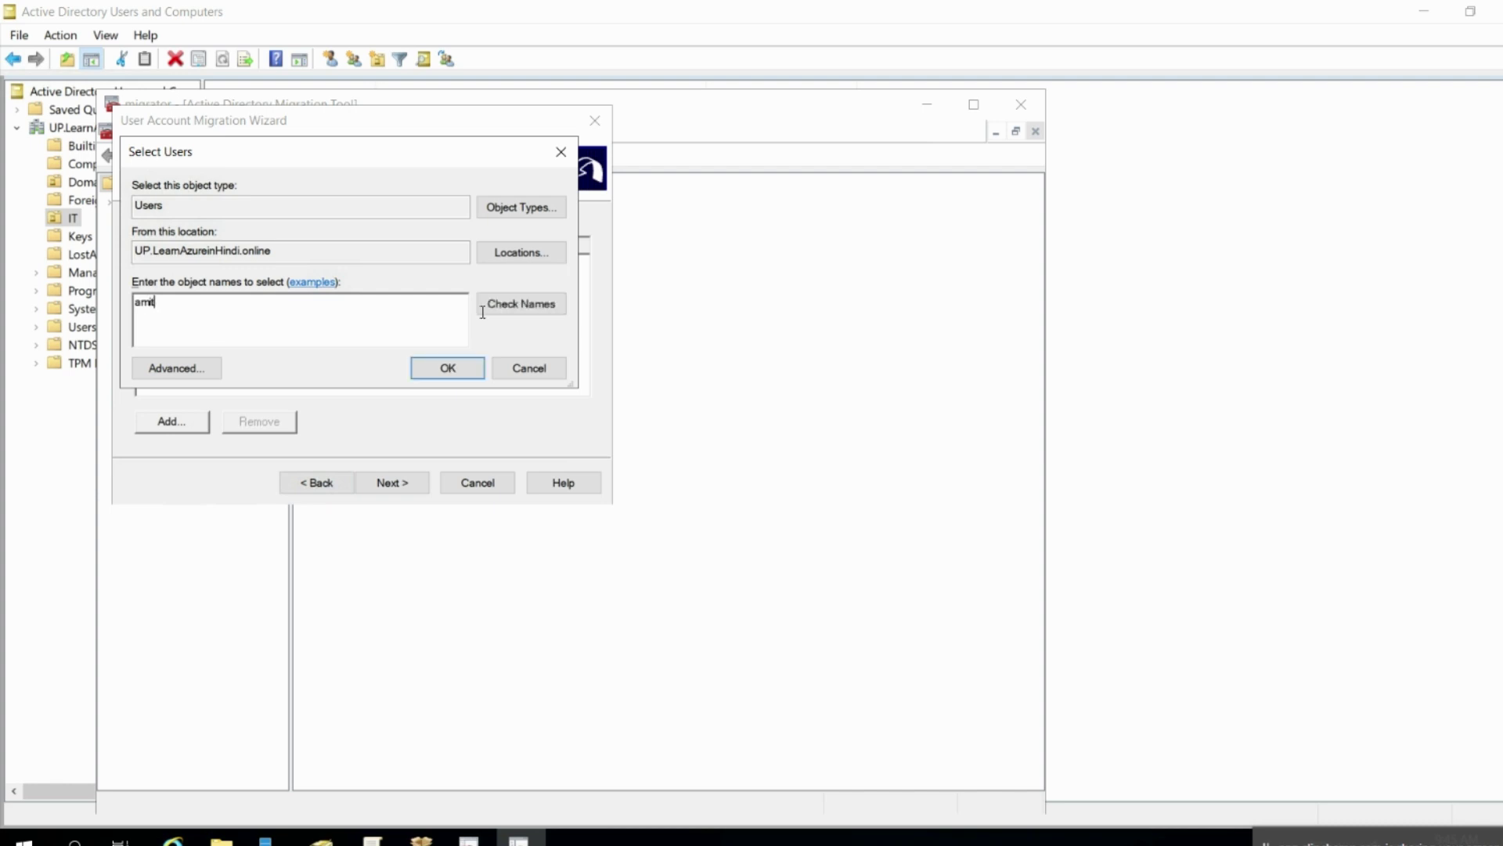
{"action": "left_click", "coordinate": [540, 305]}
{"action": "left_click", "coordinate": [446, 374]}
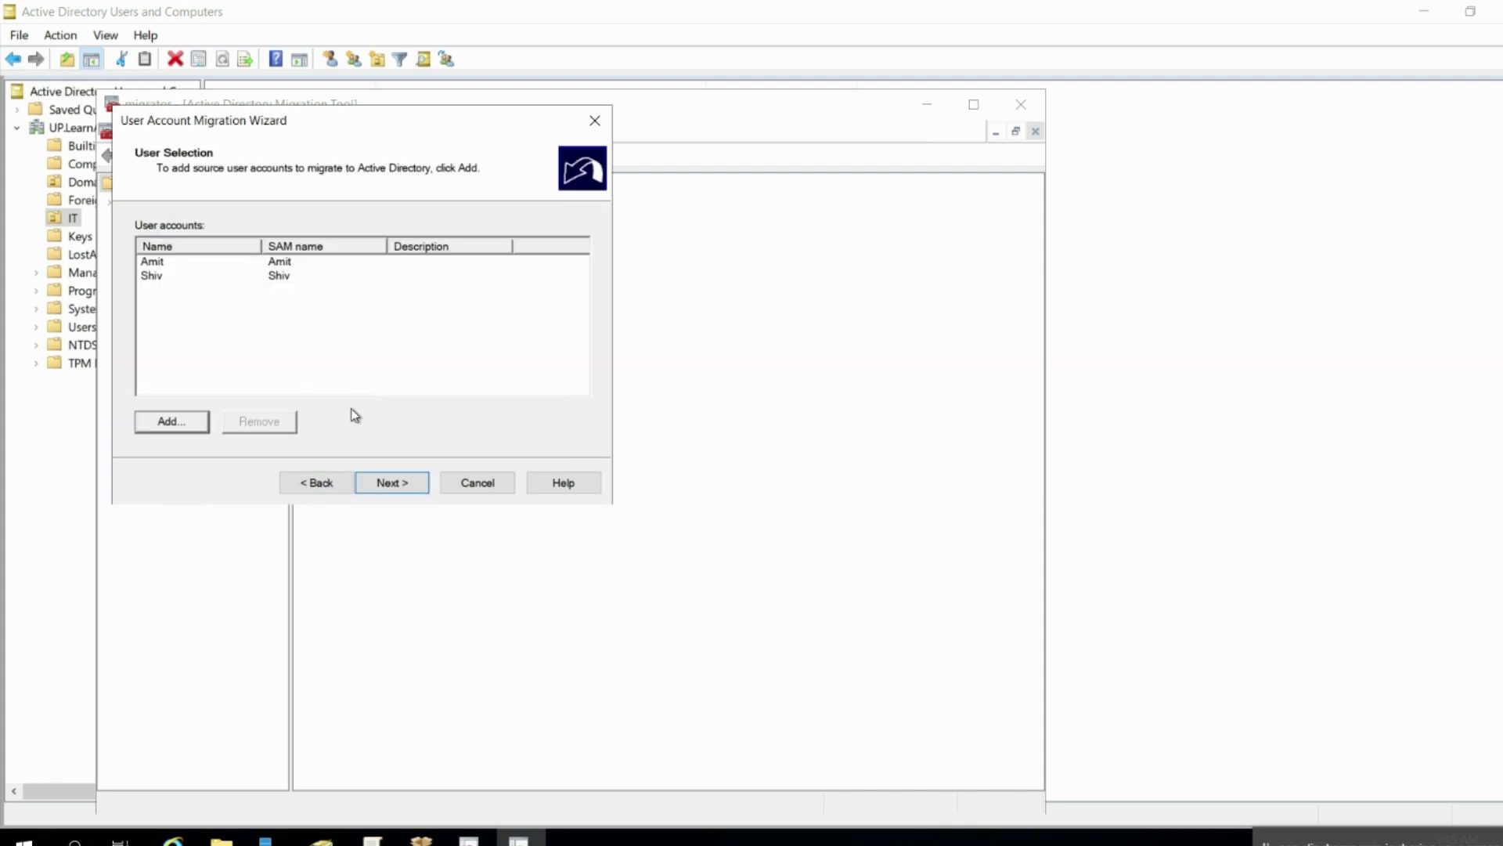
Set the target OU for the migrated users to the Users OU under ADMT in the HR domain
{"action": "left_click", "coordinate": [394, 482]}
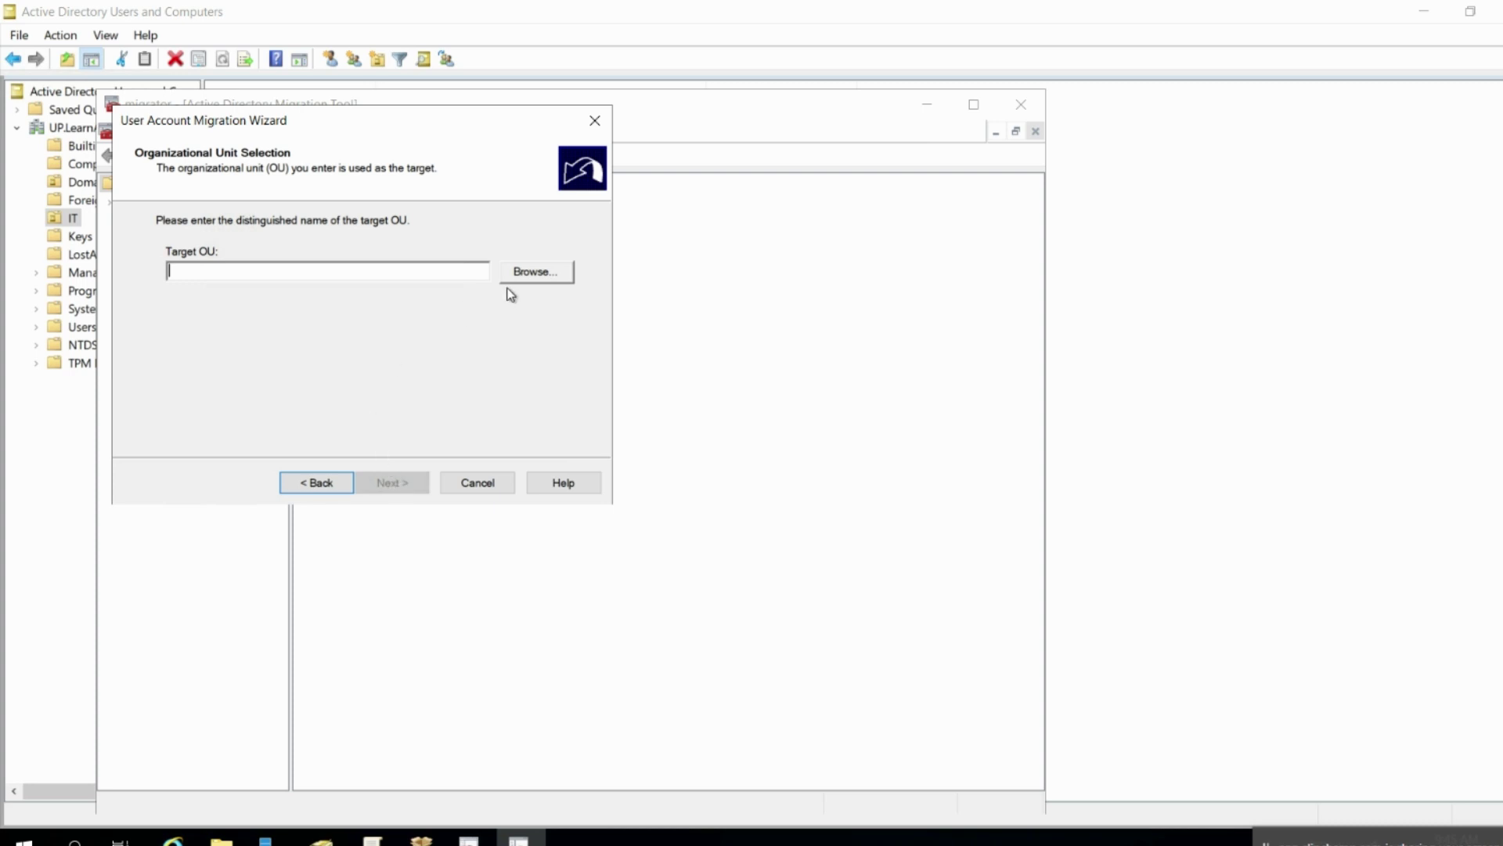
{"action": "left_click", "coordinate": [539, 274]}
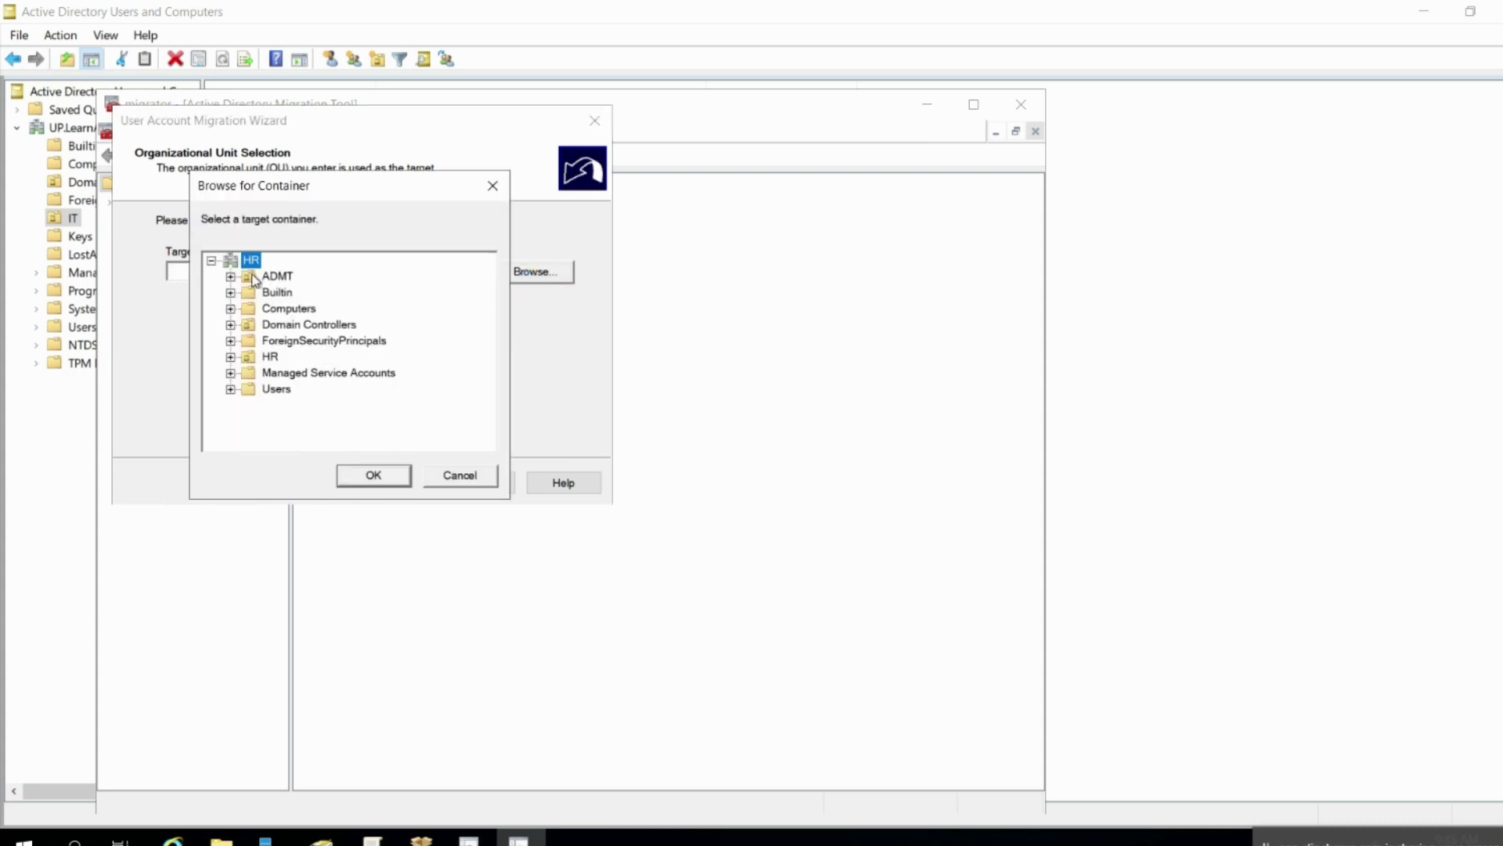
{"action": "double_click", "coordinate": [271, 278]}
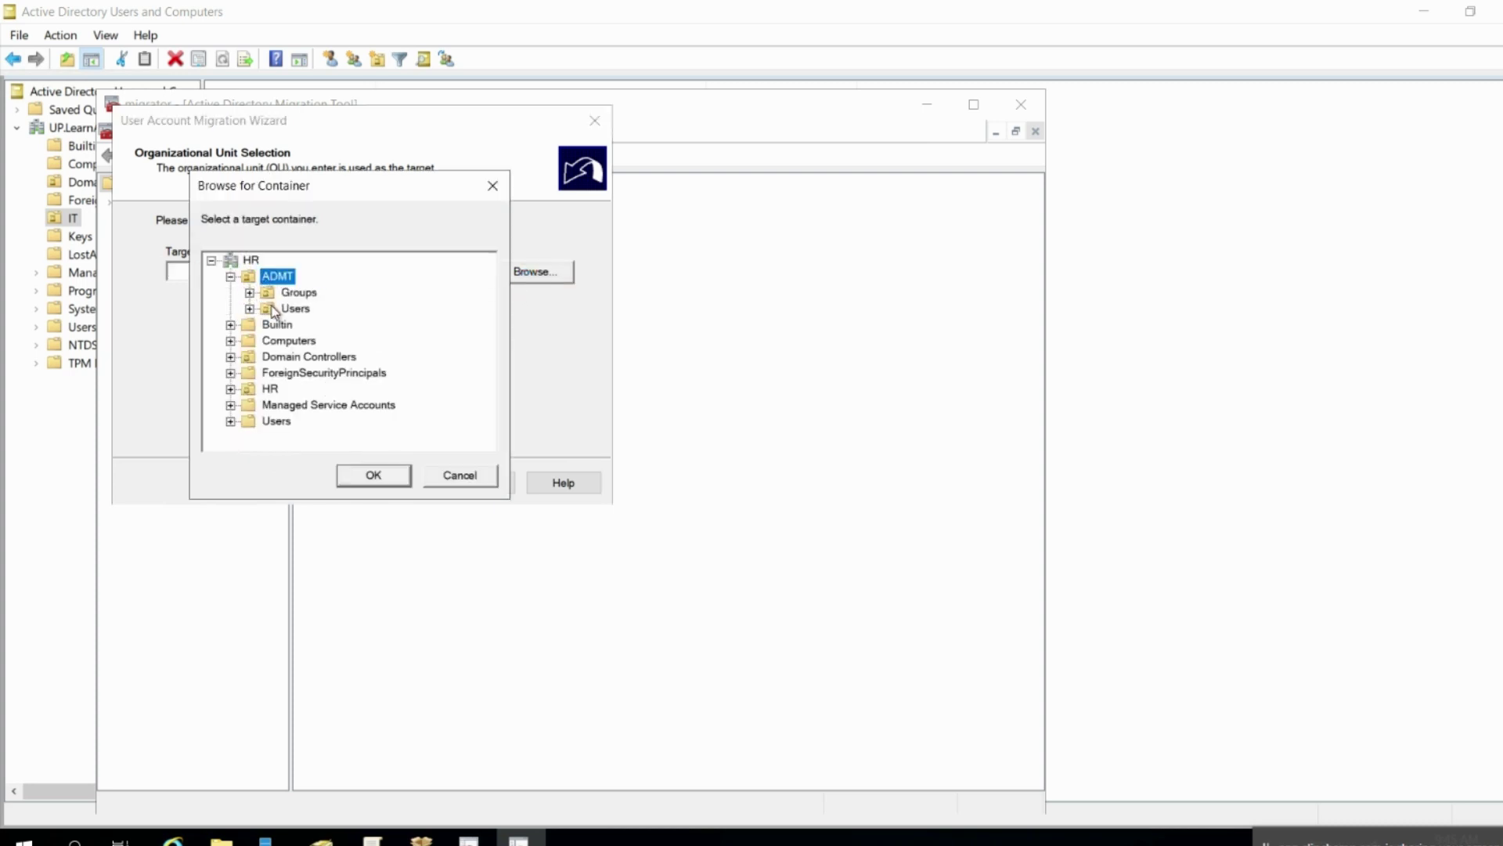
{"action": "left_click", "coordinate": [275, 309]}
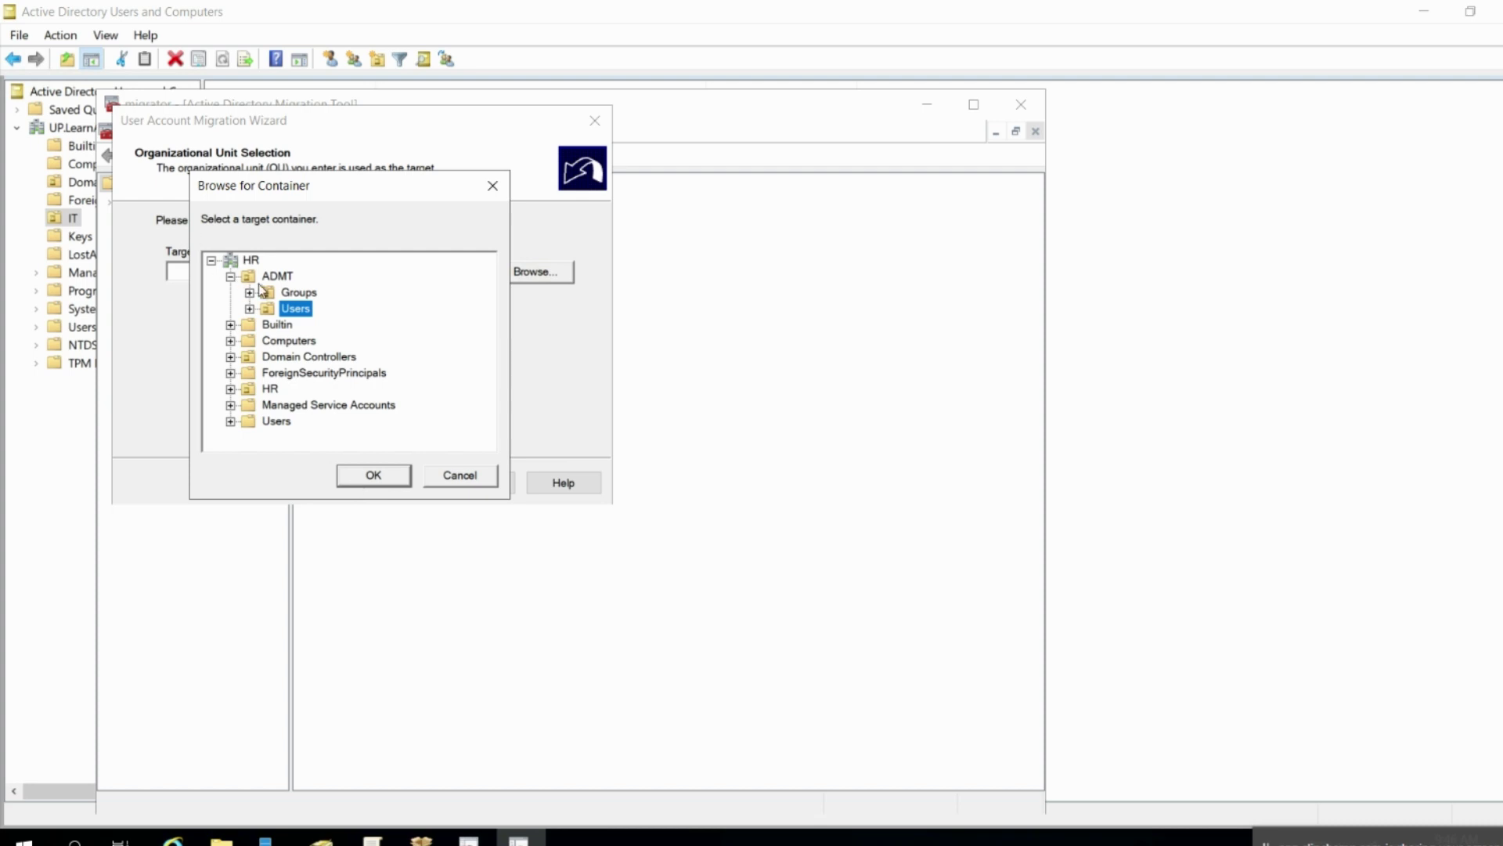
{"action": "left_click", "coordinate": [357, 474]}
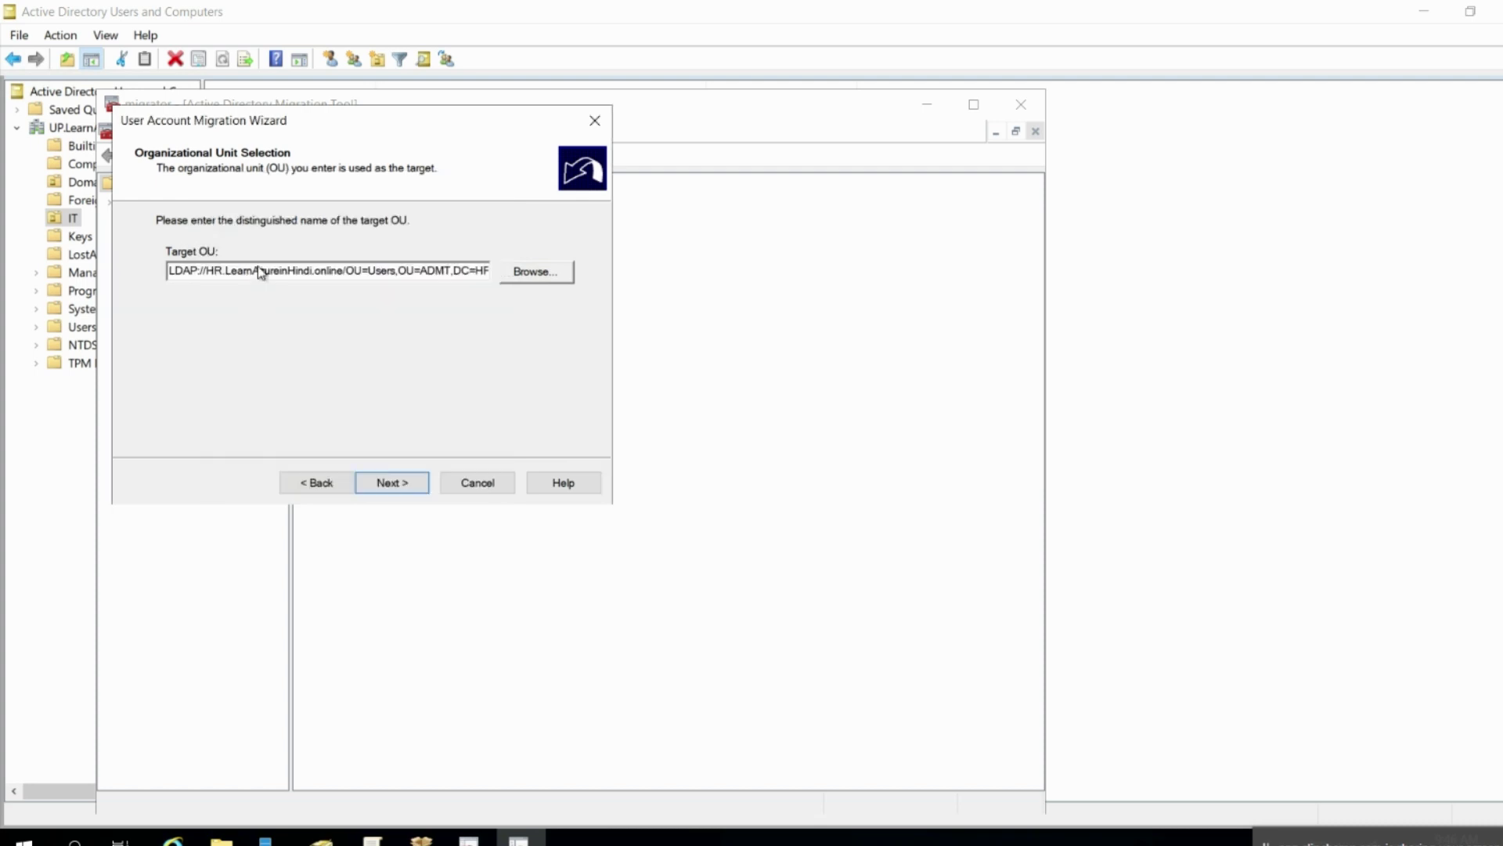
Accept the target OU and enable updating user rights, migrating associated user groups and updating previously migrated objects
{"action": "left_click", "coordinate": [385, 486]}
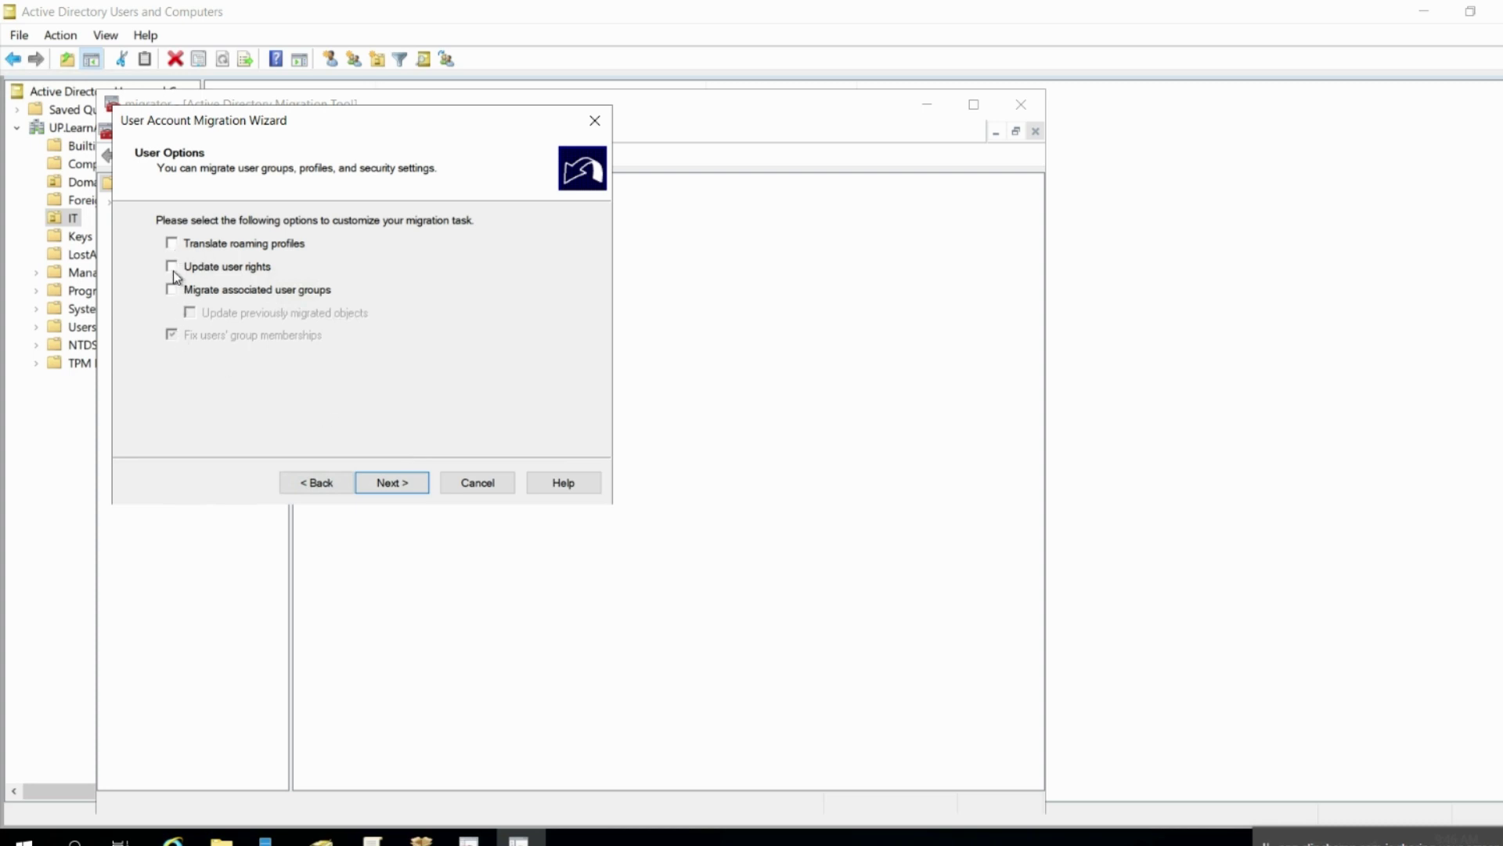
{"action": "left_click", "coordinate": [173, 267]}
{"action": "left_click", "coordinate": [173, 289]}
{"action": "left_click", "coordinate": [194, 315]}
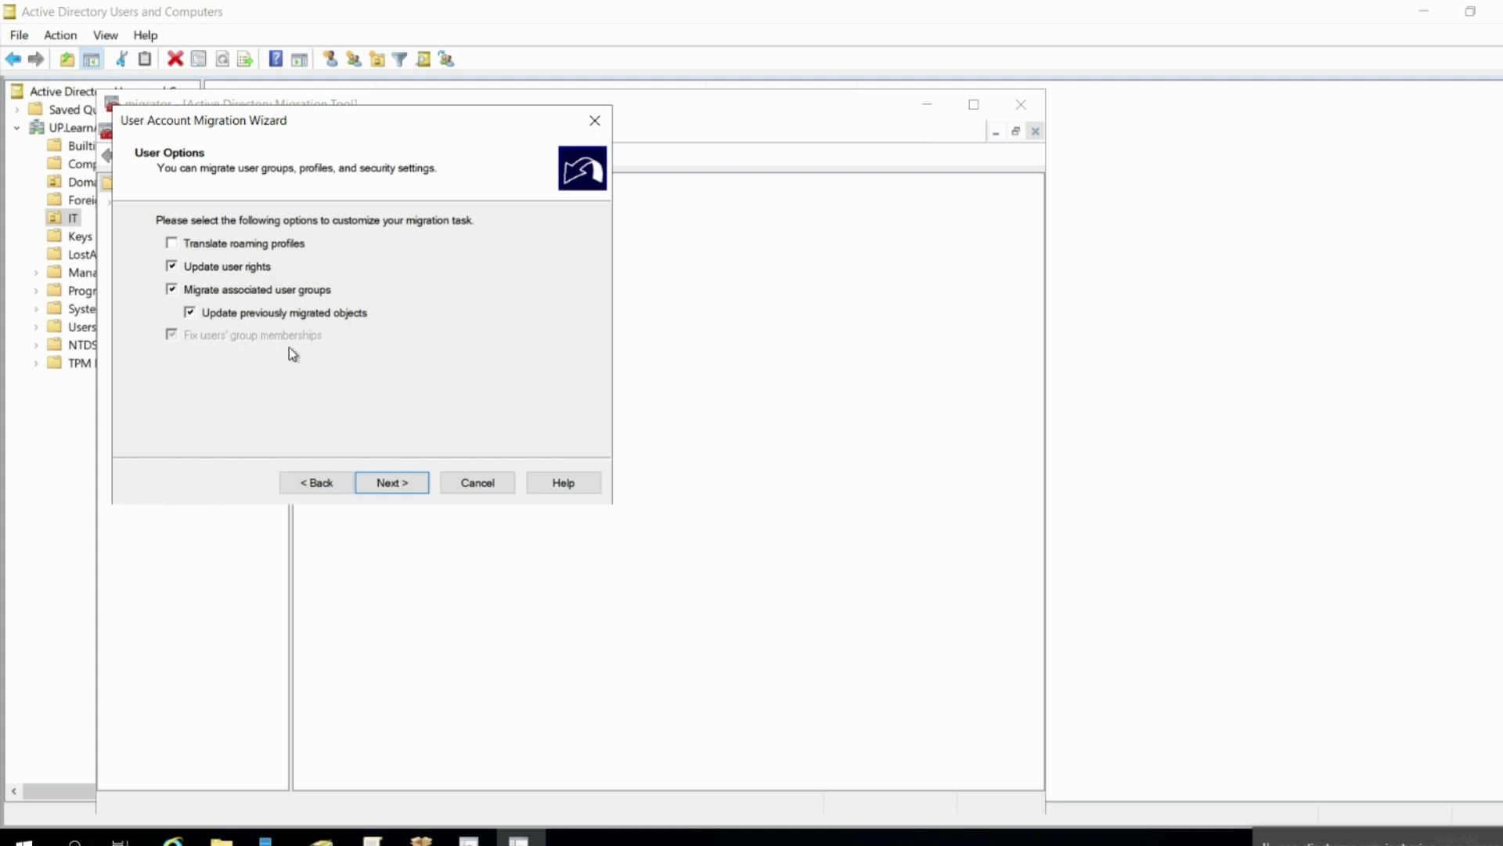
Keep the option not to migrate source objects on a conflict, and finish the wizard to run the user migration
{"action": "left_click", "coordinate": [396, 485]}
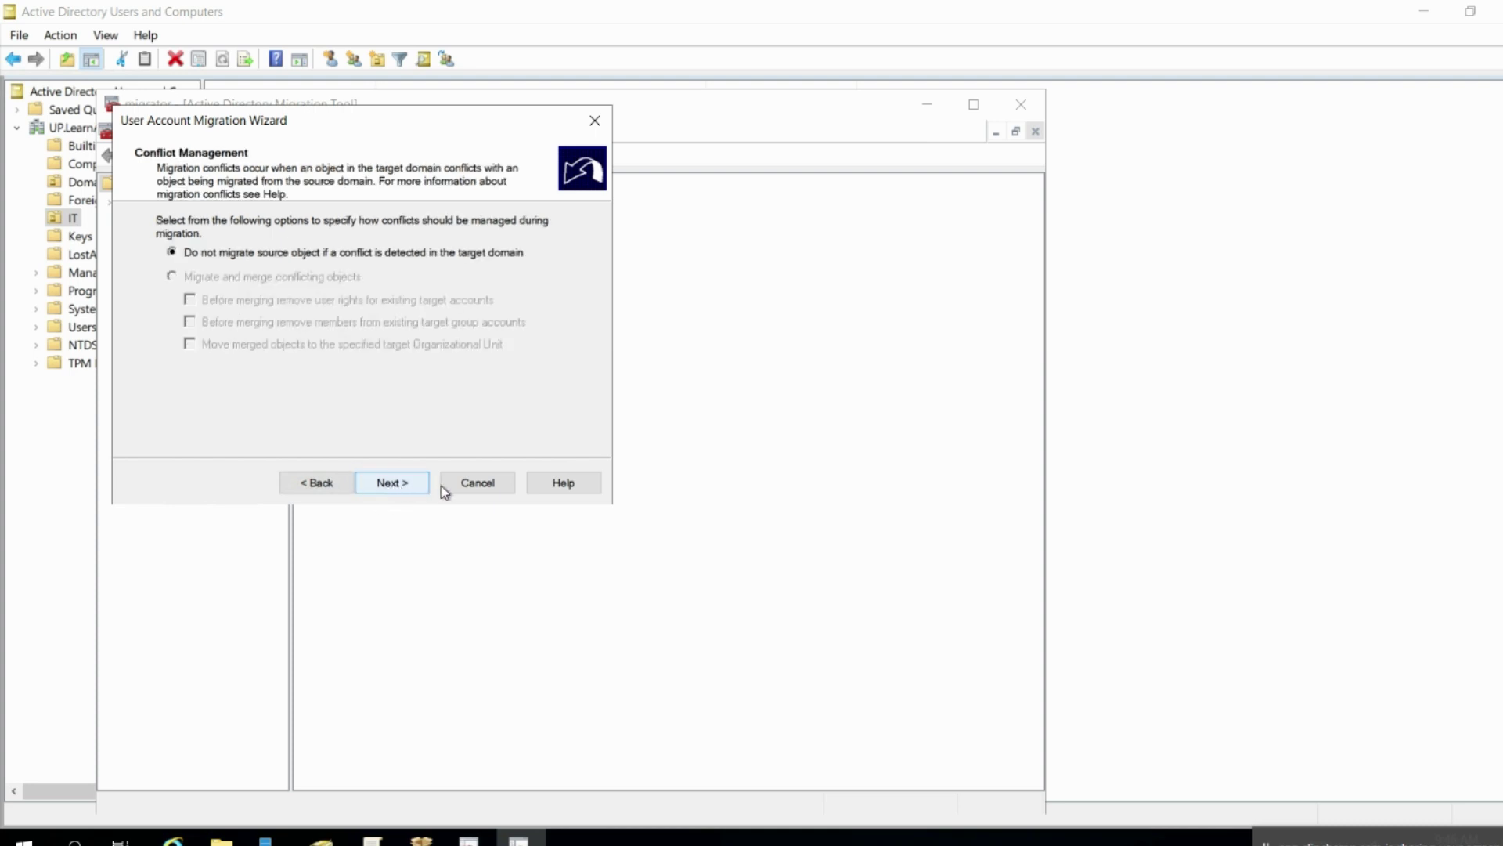
{"action": "left_click", "coordinate": [388, 483]}
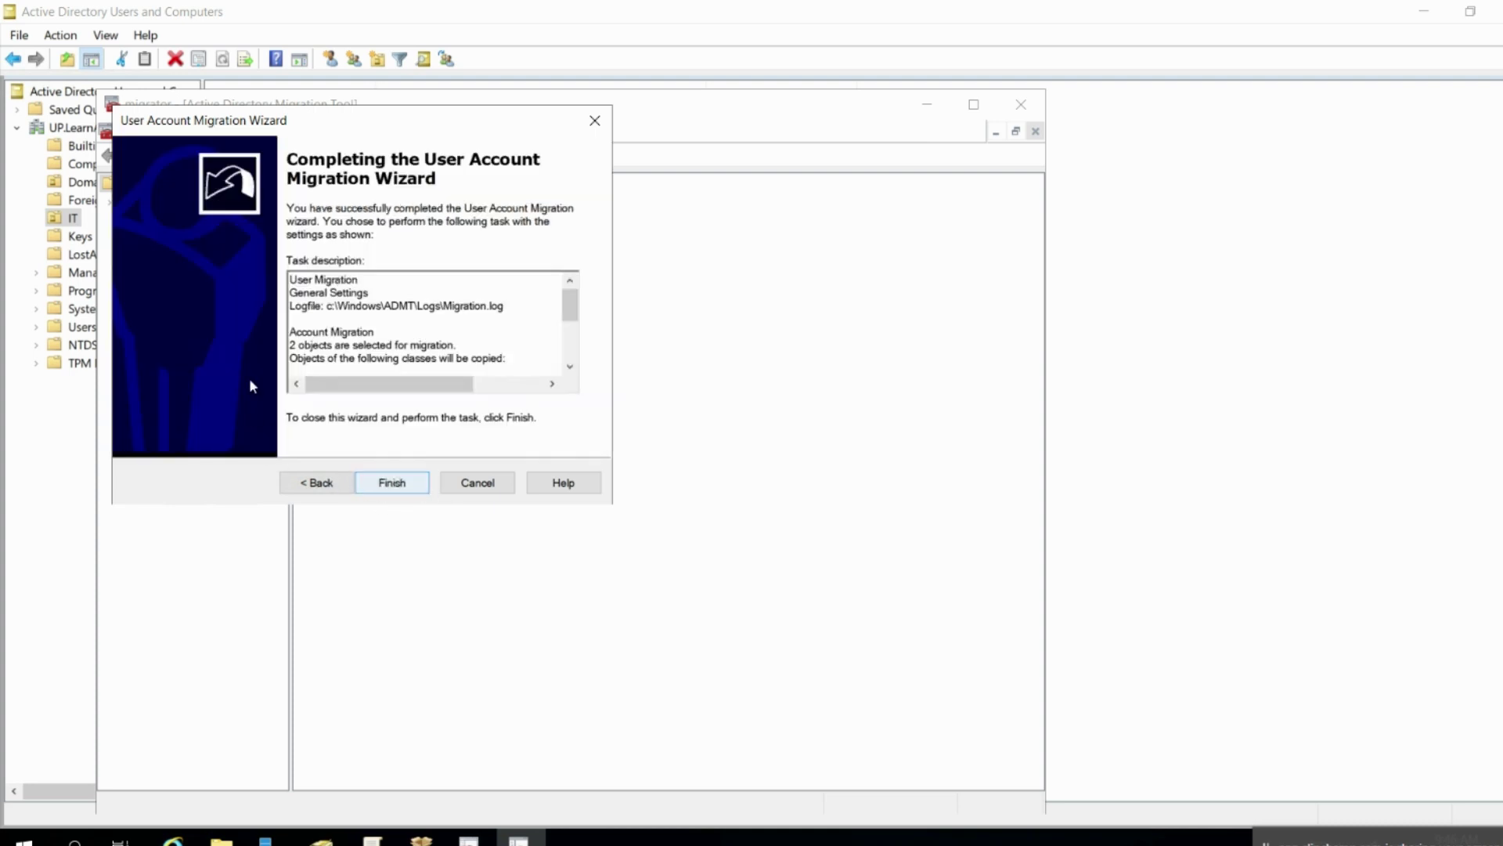
{"action": "left_click", "coordinate": [396, 485]}
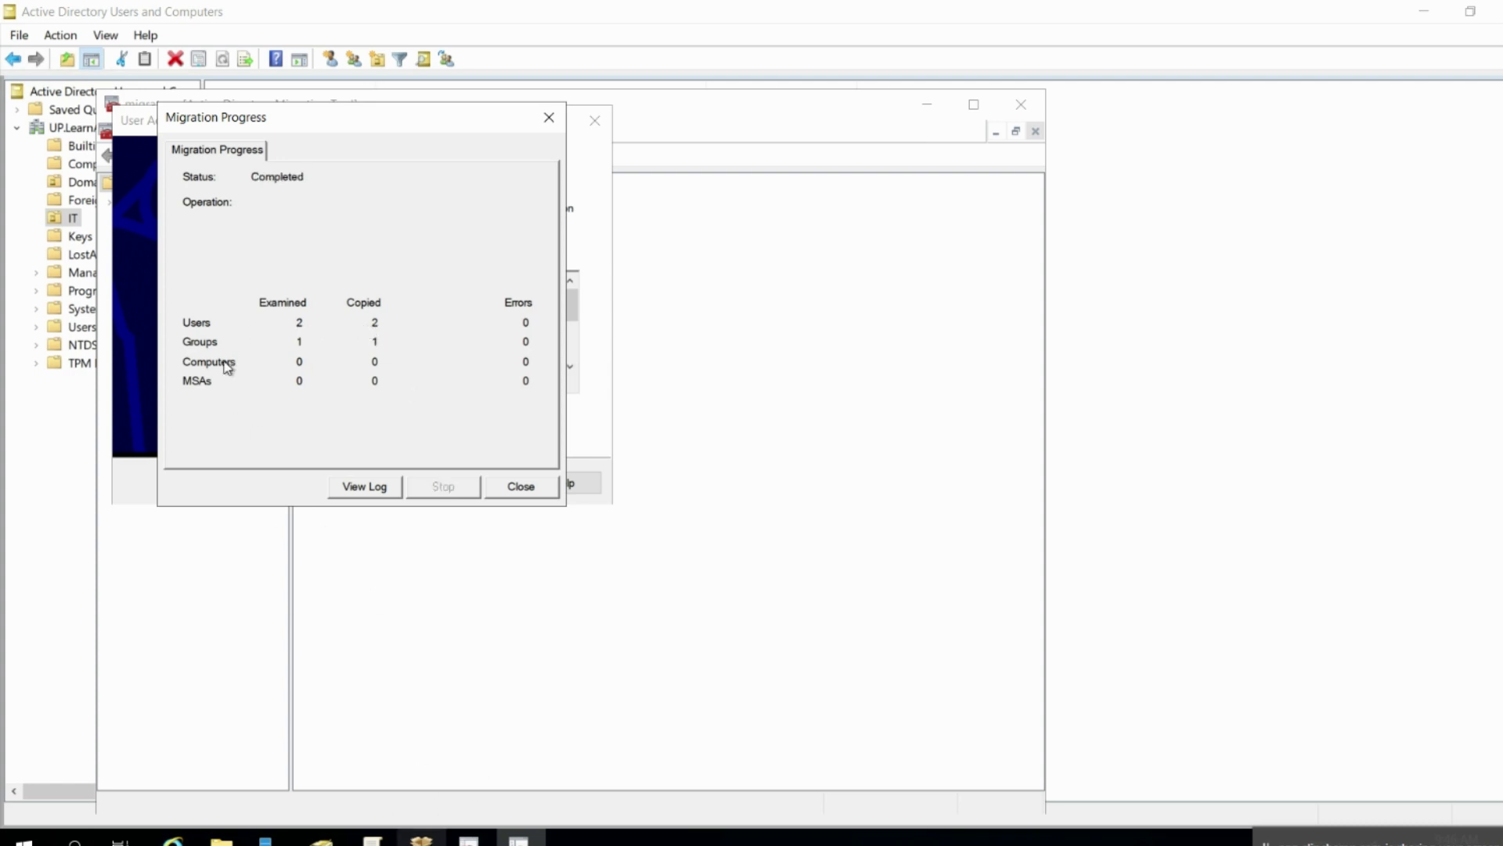
Switch to the HR-DC01 remote session and check the Users OU under ADMT for the migrated users and the UP-Grp-Uni group
{"action": "mouse_move", "coordinate": [922, 8]}
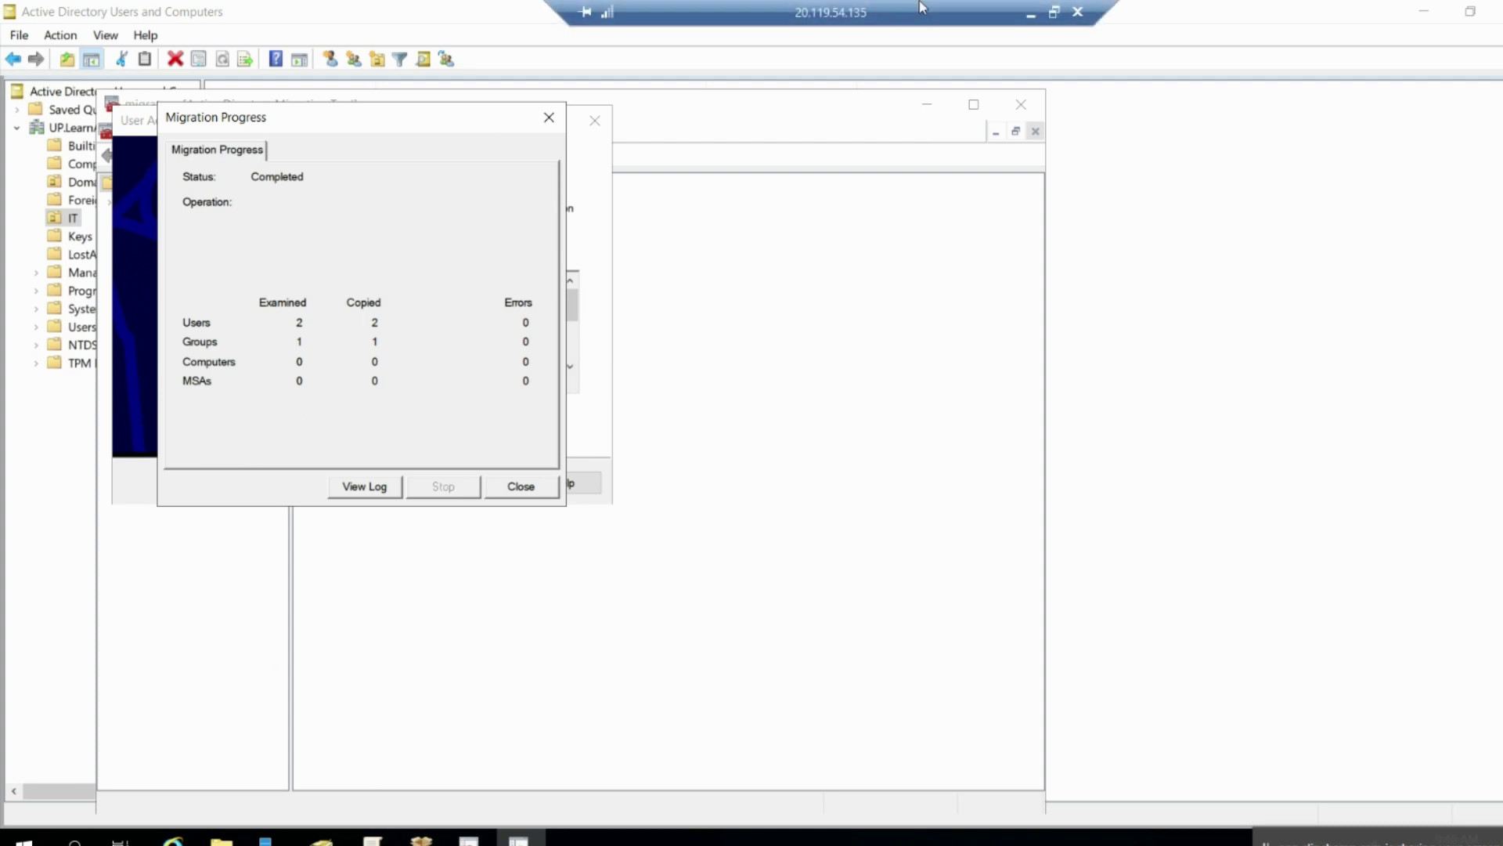
{"action": "left_click", "coordinate": [1030, 12]}
{"action": "mouse_move", "coordinate": [1113, 837]}
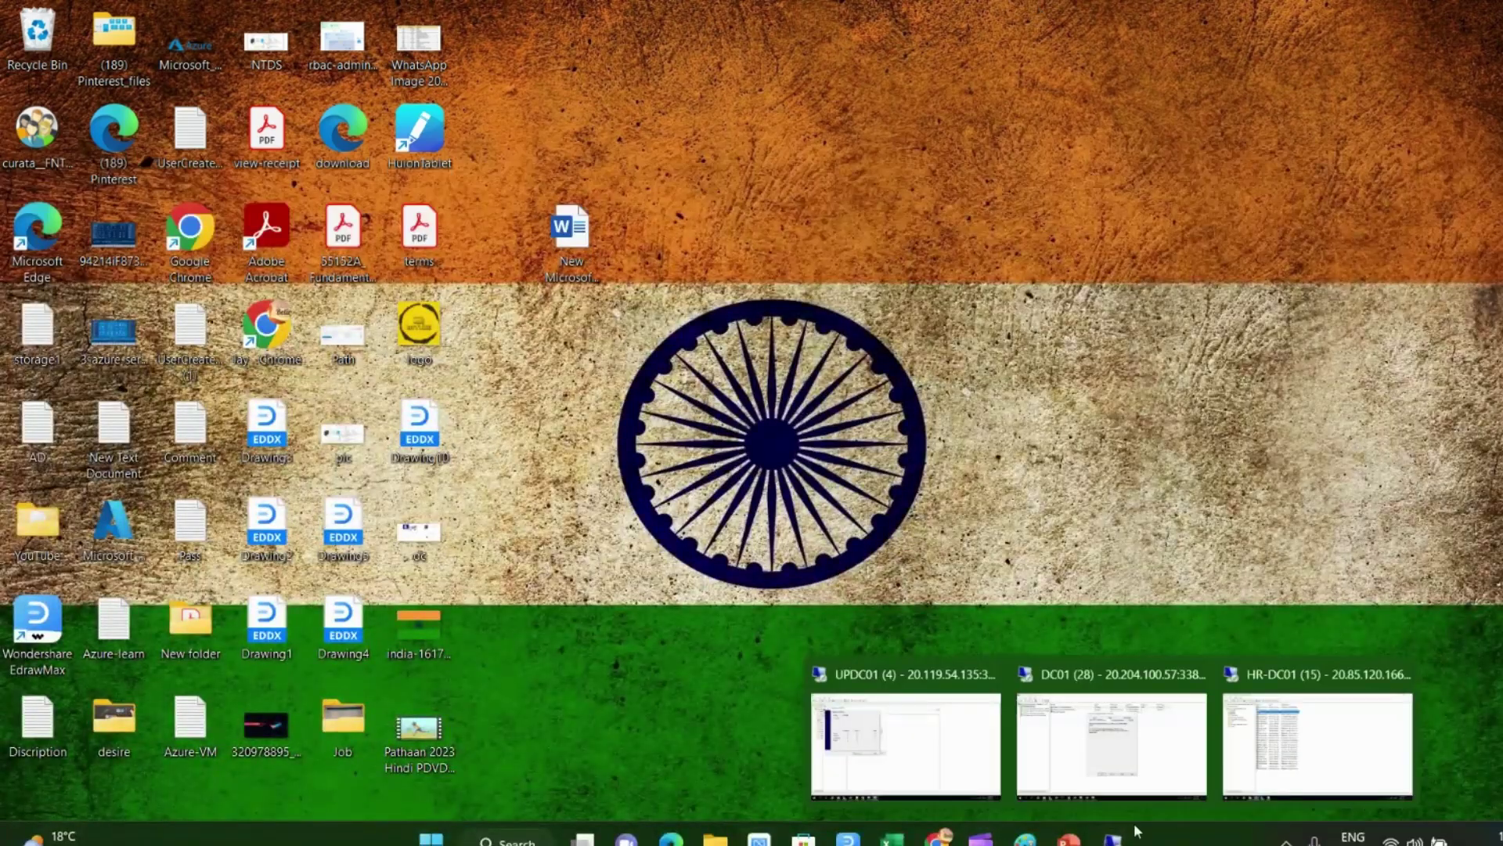
{"action": "left_click", "coordinate": [1110, 740]}
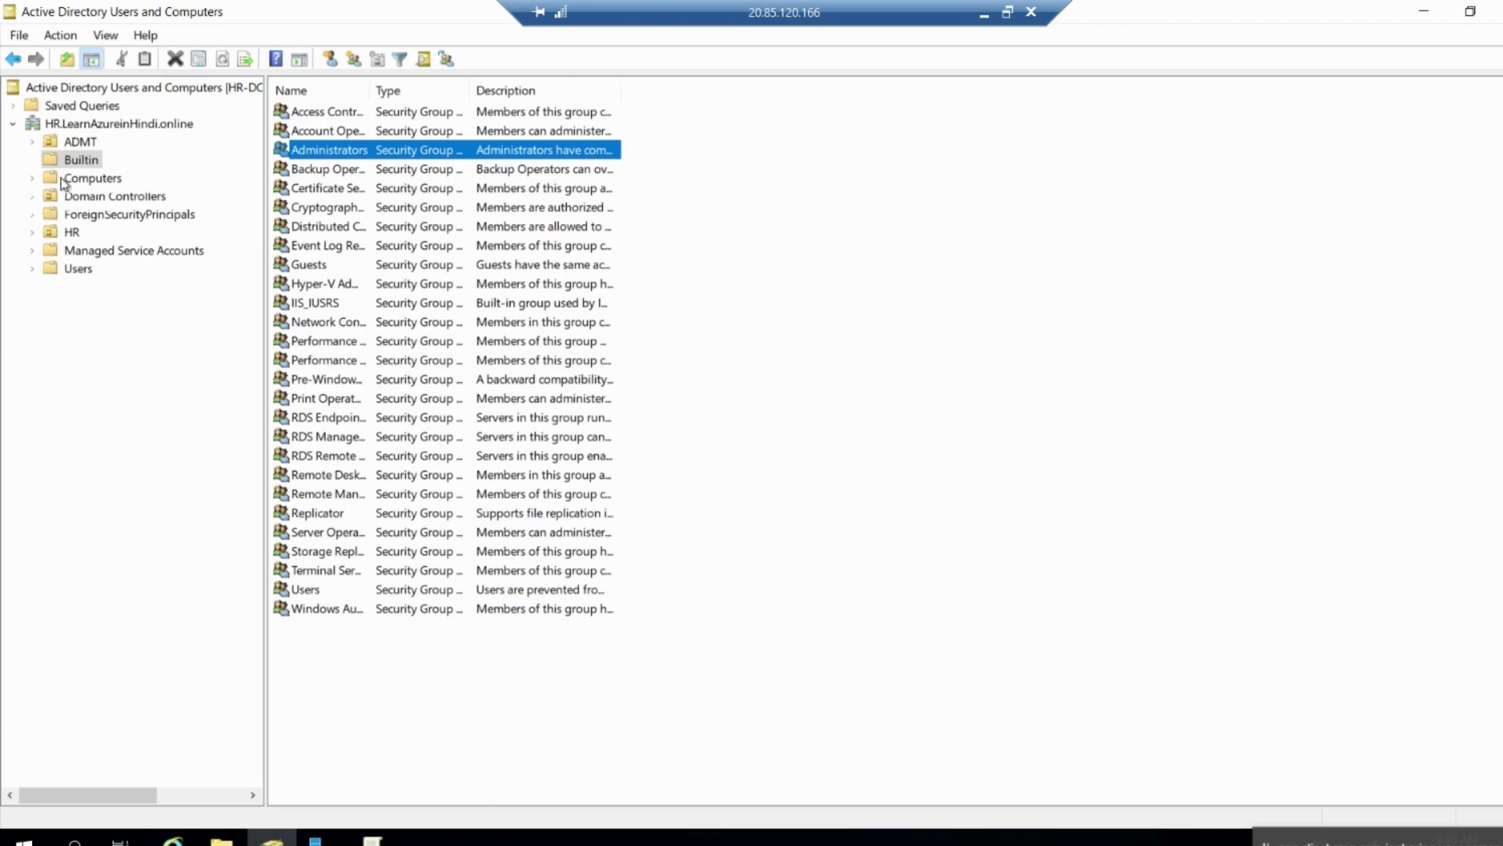
{"action": "left_click", "coordinate": [71, 141]}
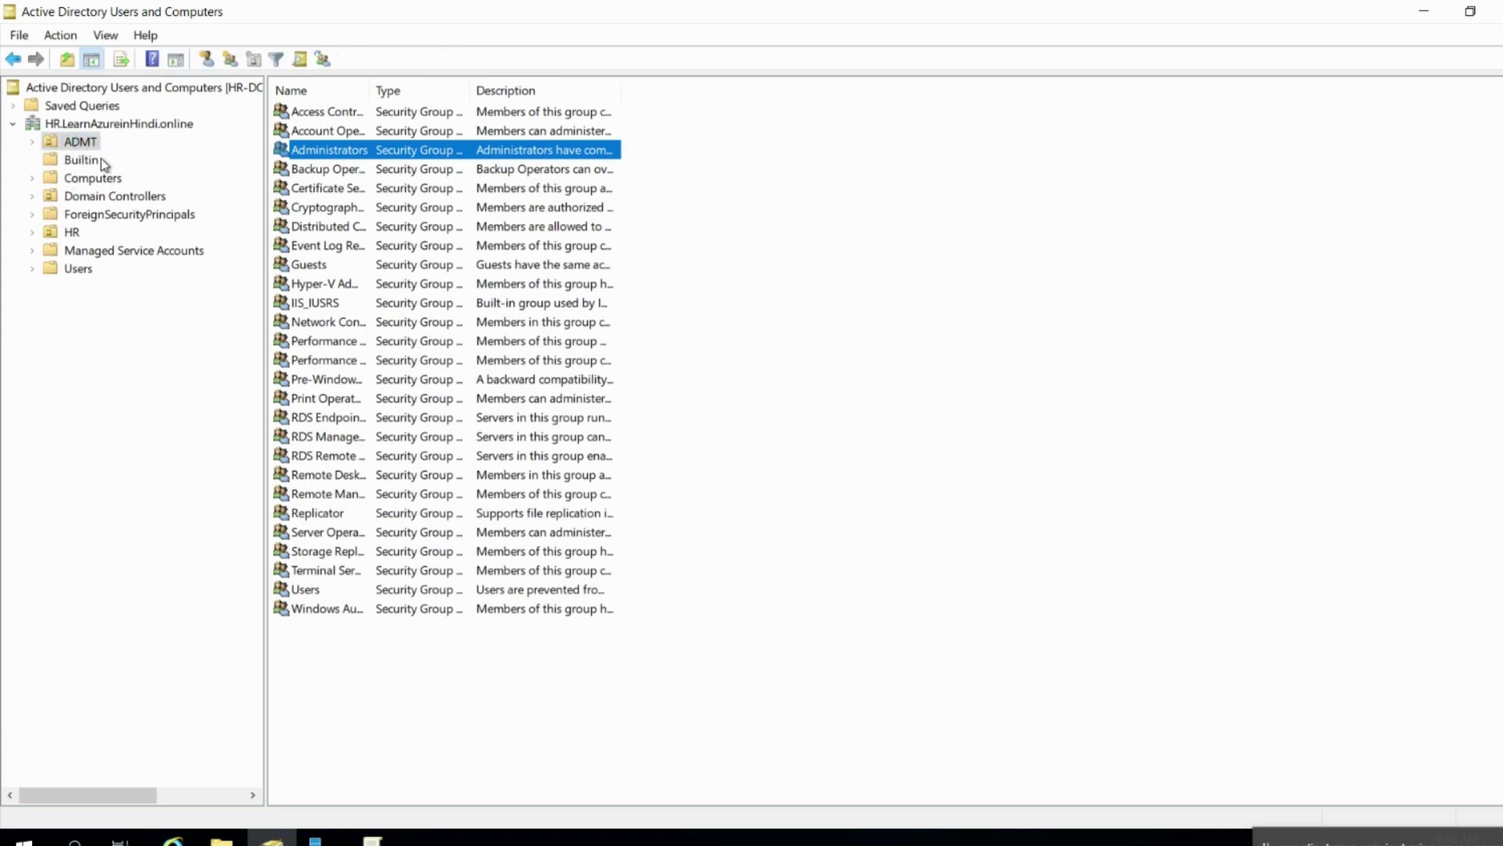
{"action": "left_click", "coordinate": [141, 175]}
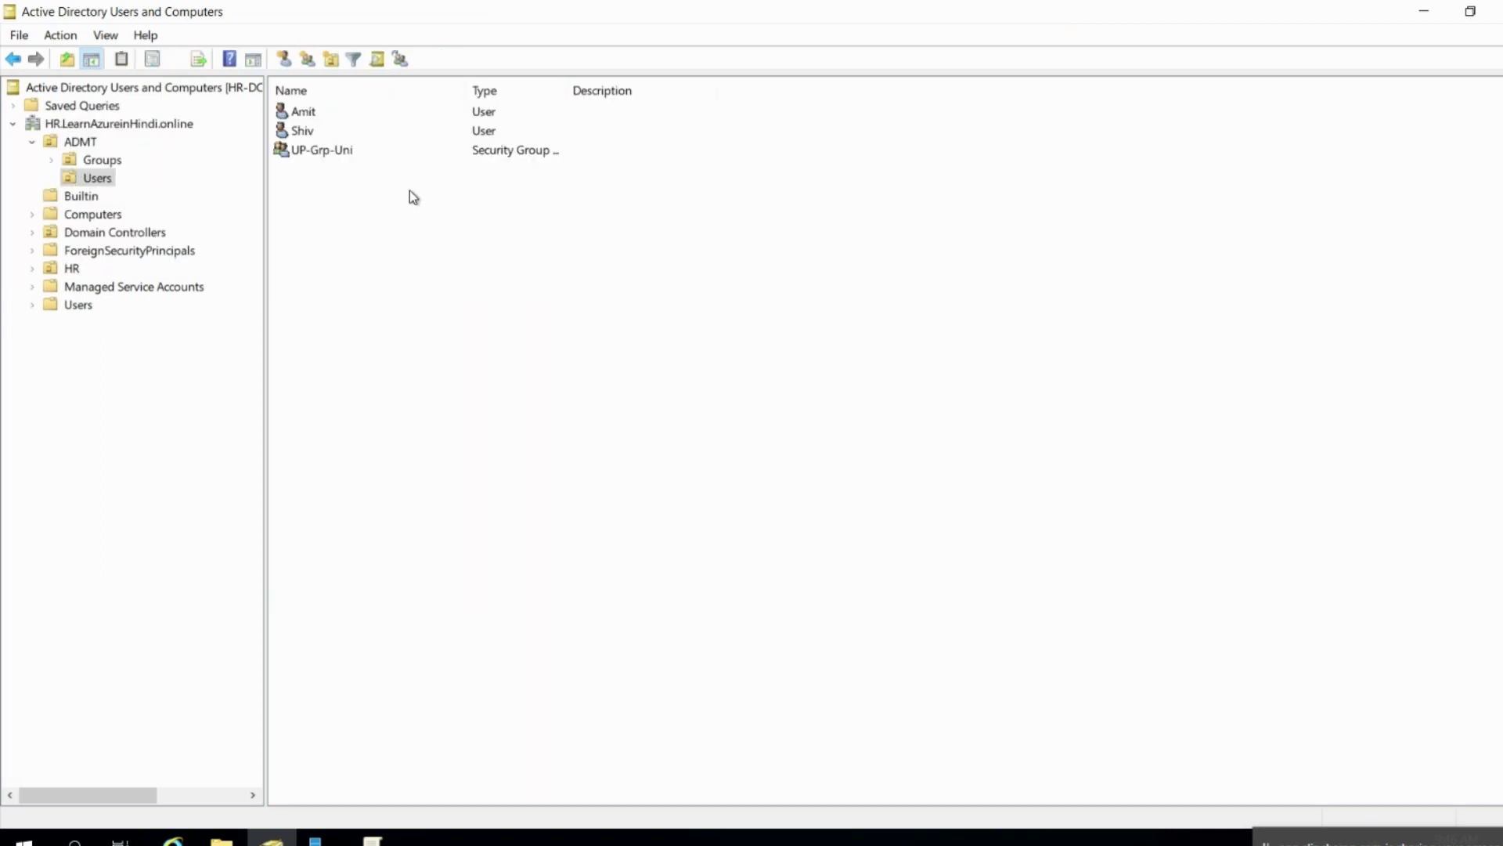
{"action": "left_click", "coordinate": [321, 130]}
{"action": "left_click", "coordinate": [329, 114]}
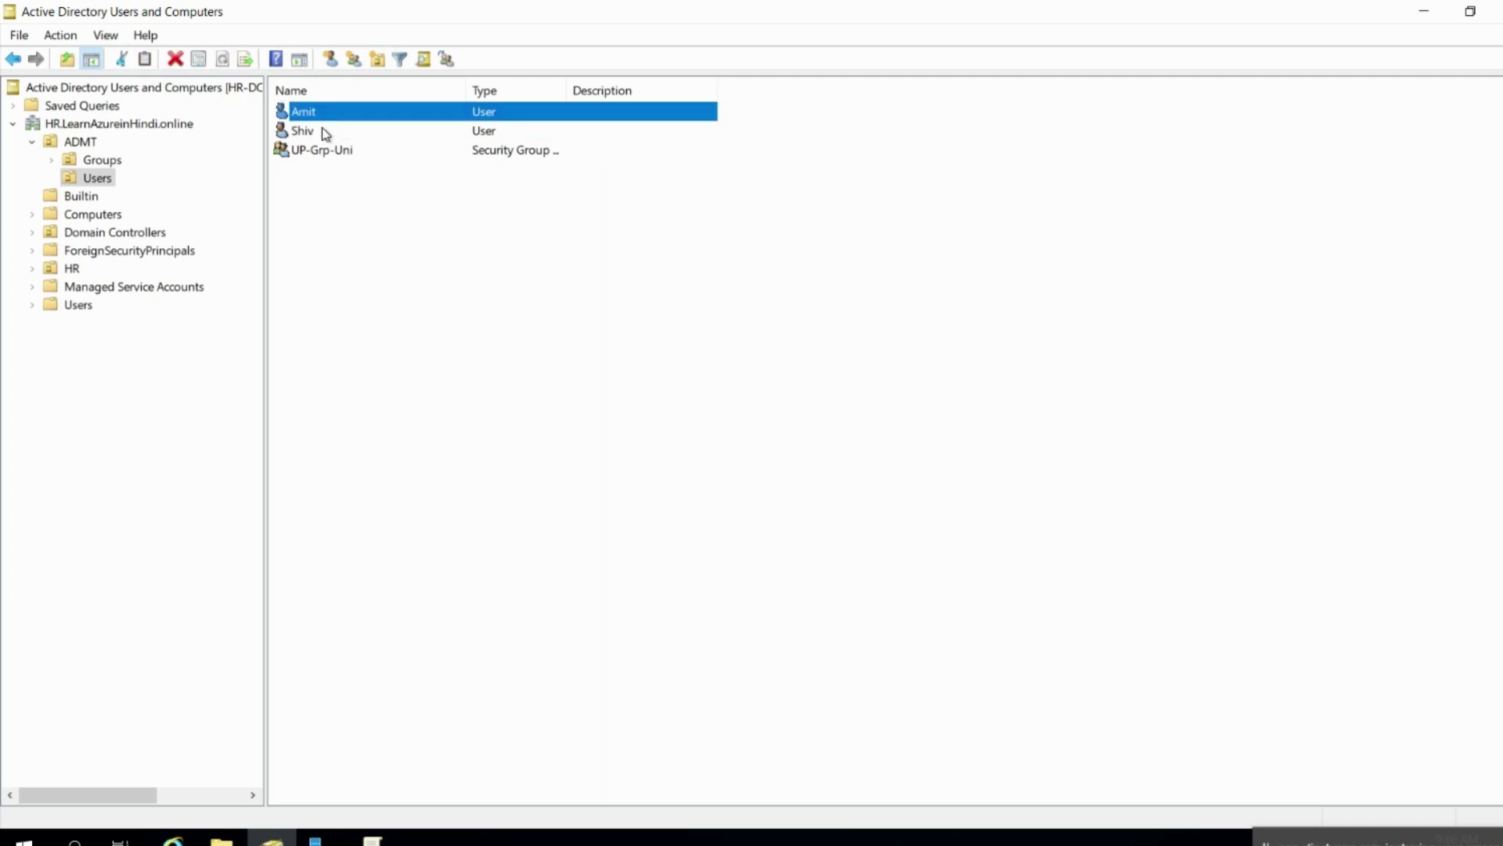
{"action": "left_click", "coordinate": [321, 132]}
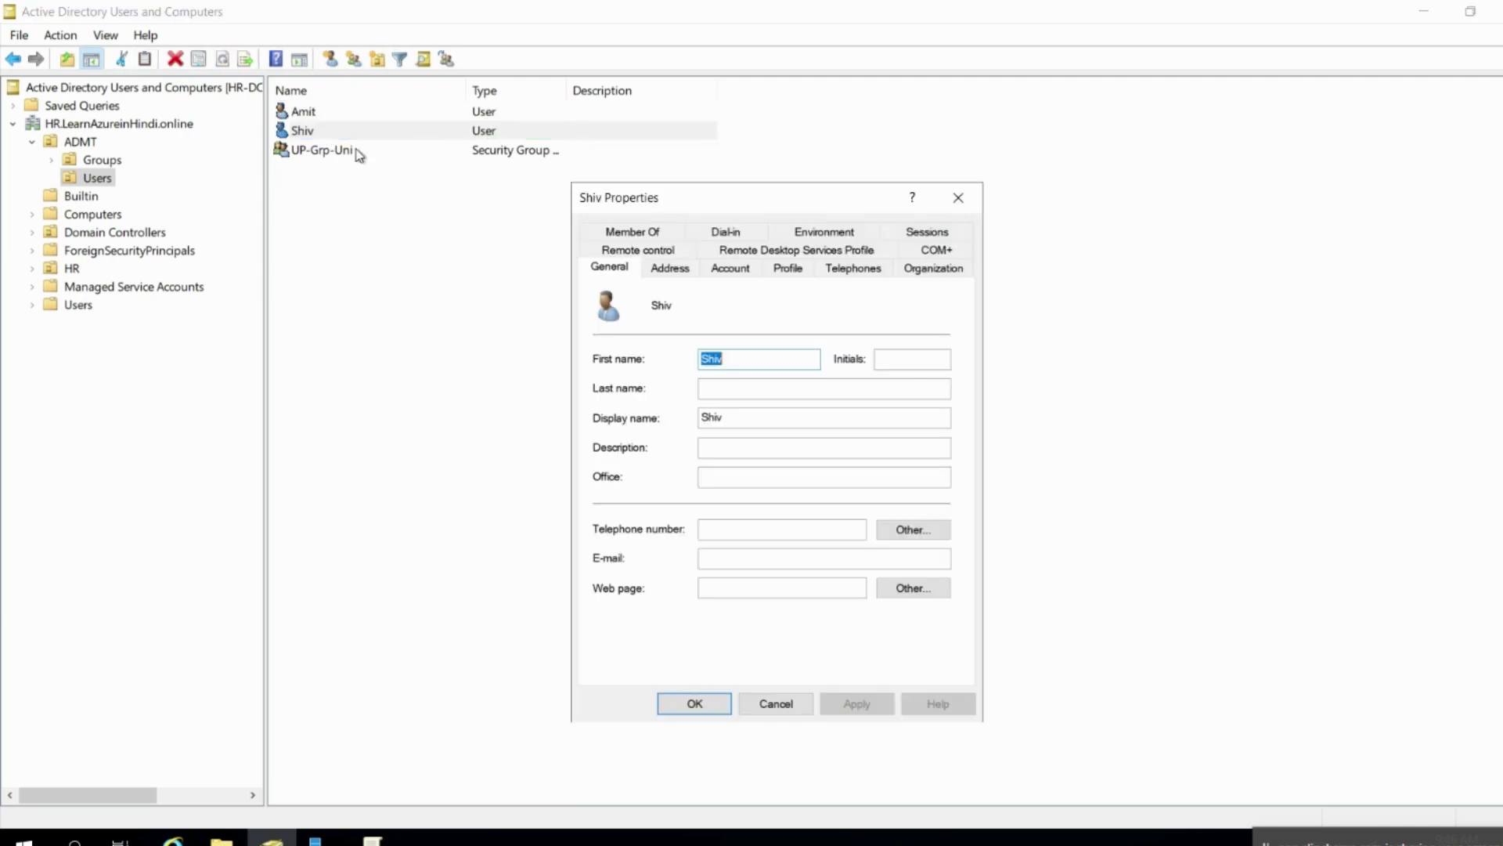
{"action": "left_click", "coordinate": [326, 151]}
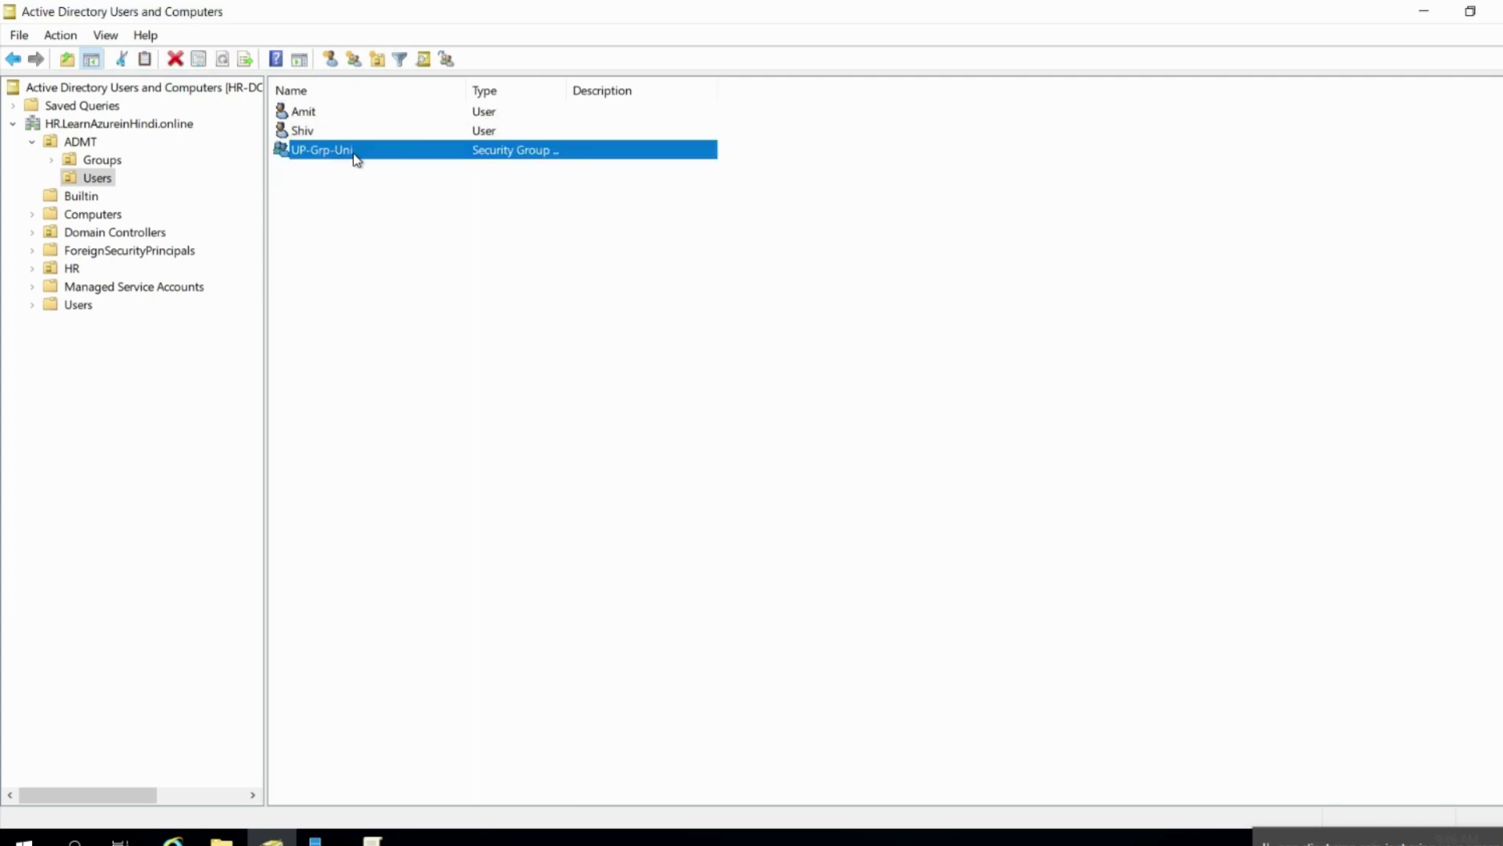
Check the group memberships of the second migrated user, including UP-Grp-Uni, and close the properties
{"action": "double_click", "coordinate": [317, 131]}
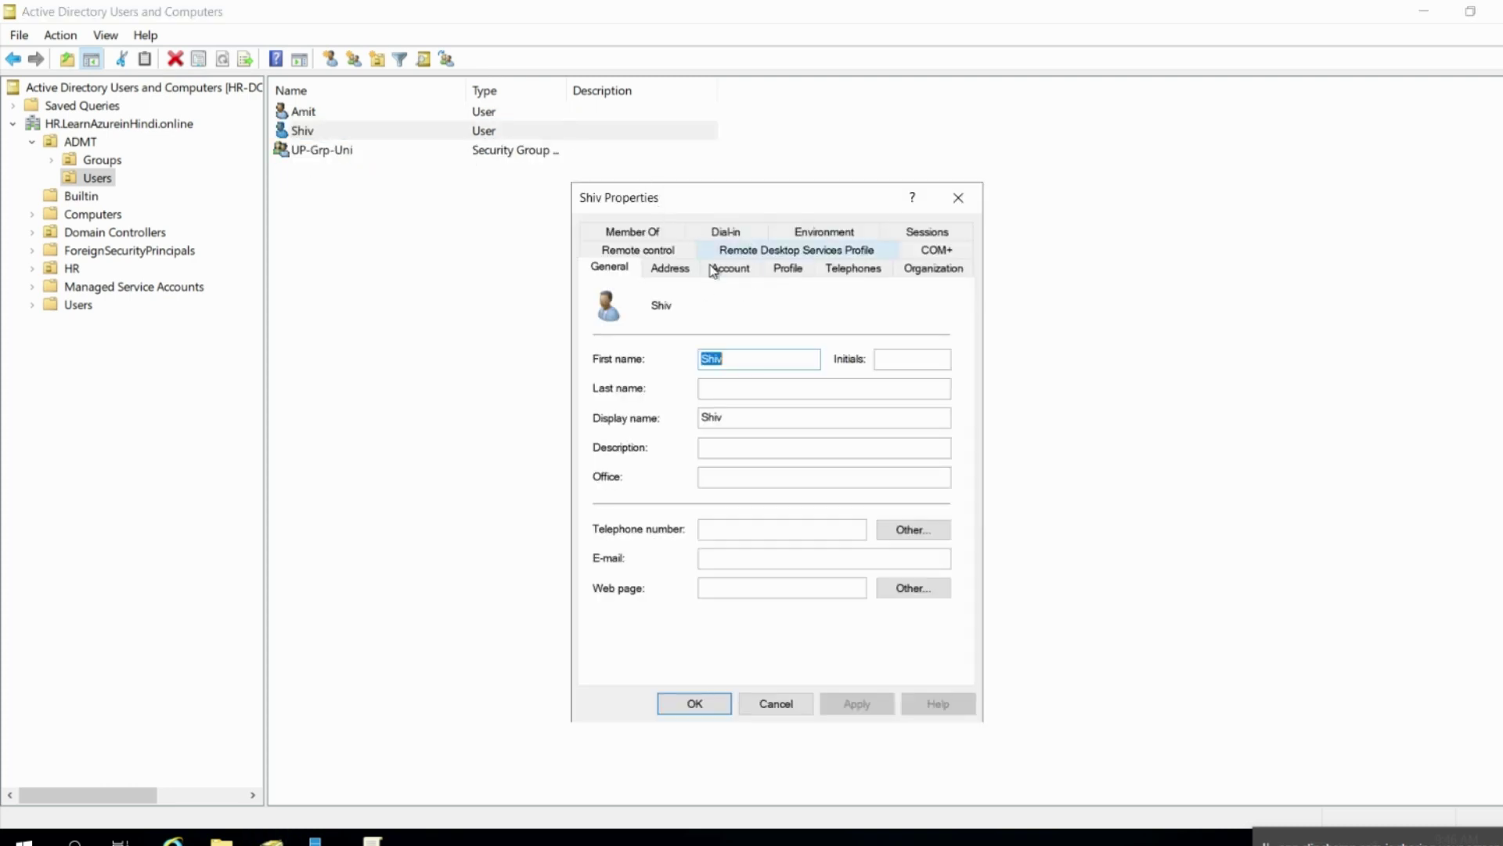
{"action": "left_click", "coordinate": [657, 235]}
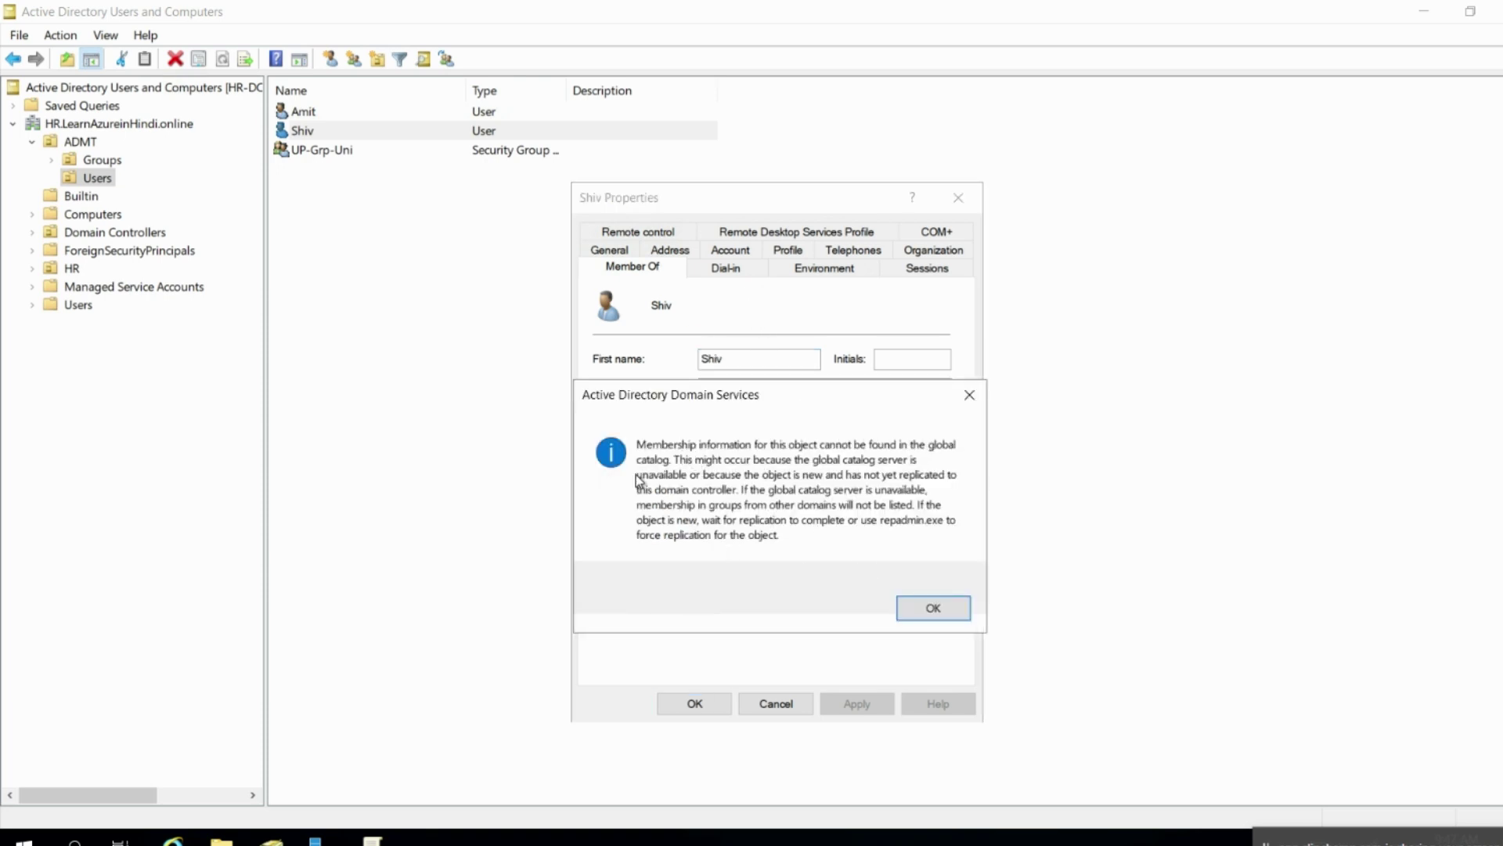
{"action": "left_click", "coordinate": [942, 611]}
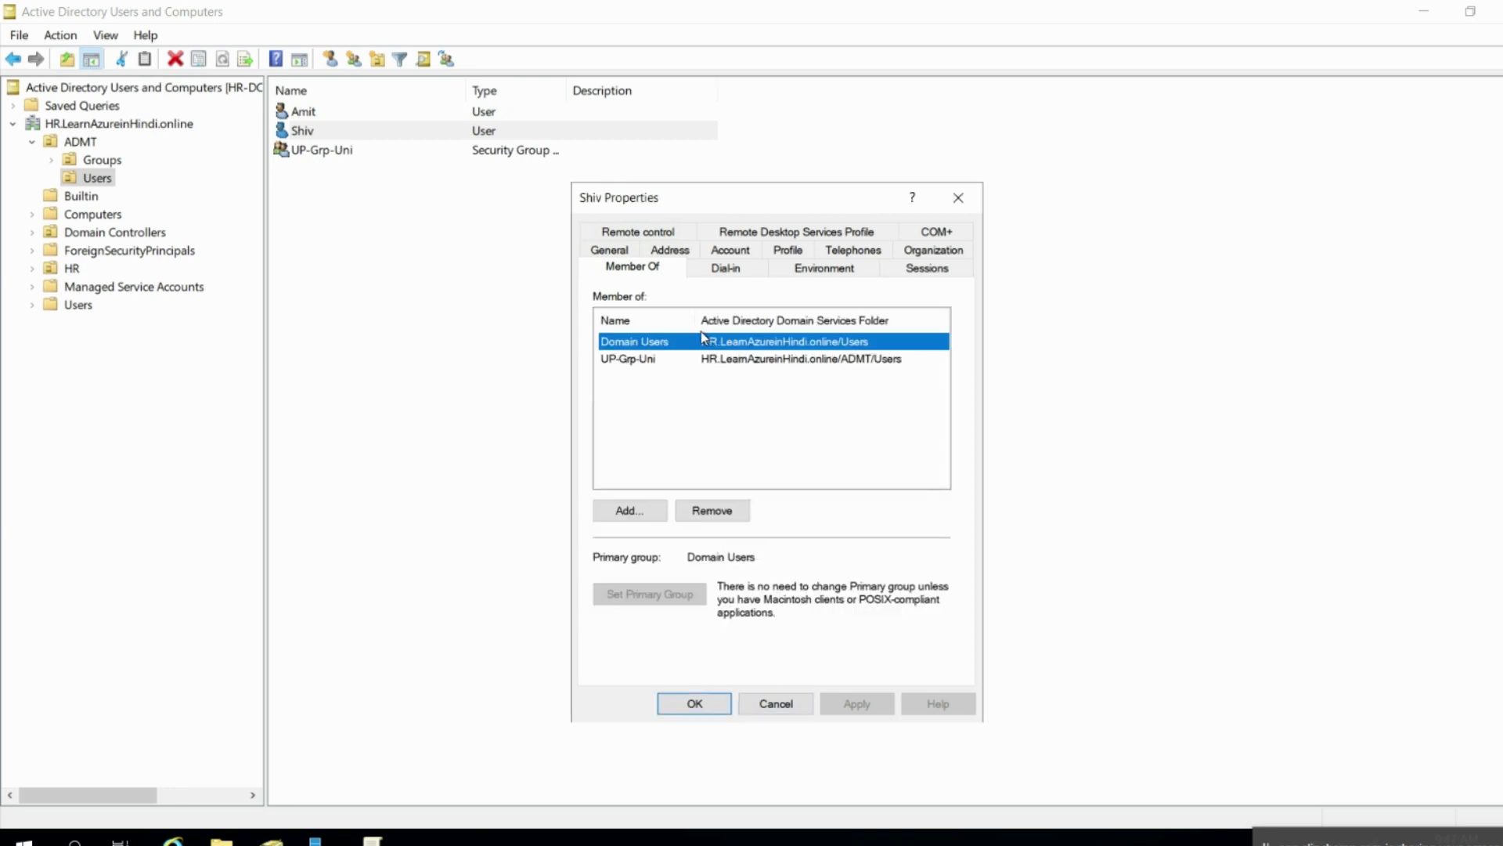
{"action": "left_click", "coordinate": [651, 362]}
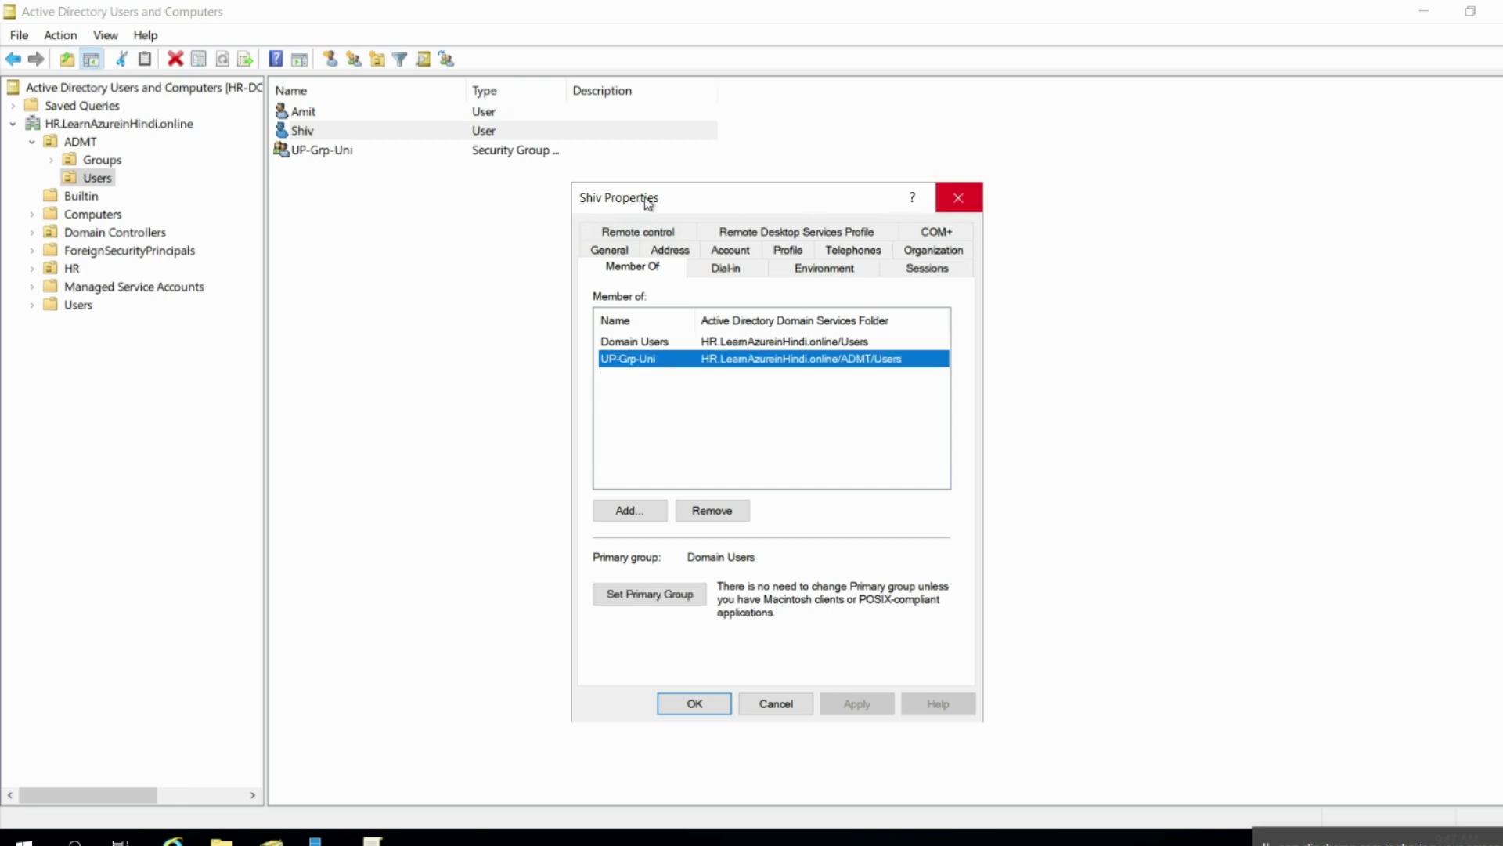
{"action": "left_click", "coordinate": [958, 197]}
View the first migrated user's properties, close them and turn on Advanced Features for the directory view
{"action": "double_click", "coordinate": [363, 115]}
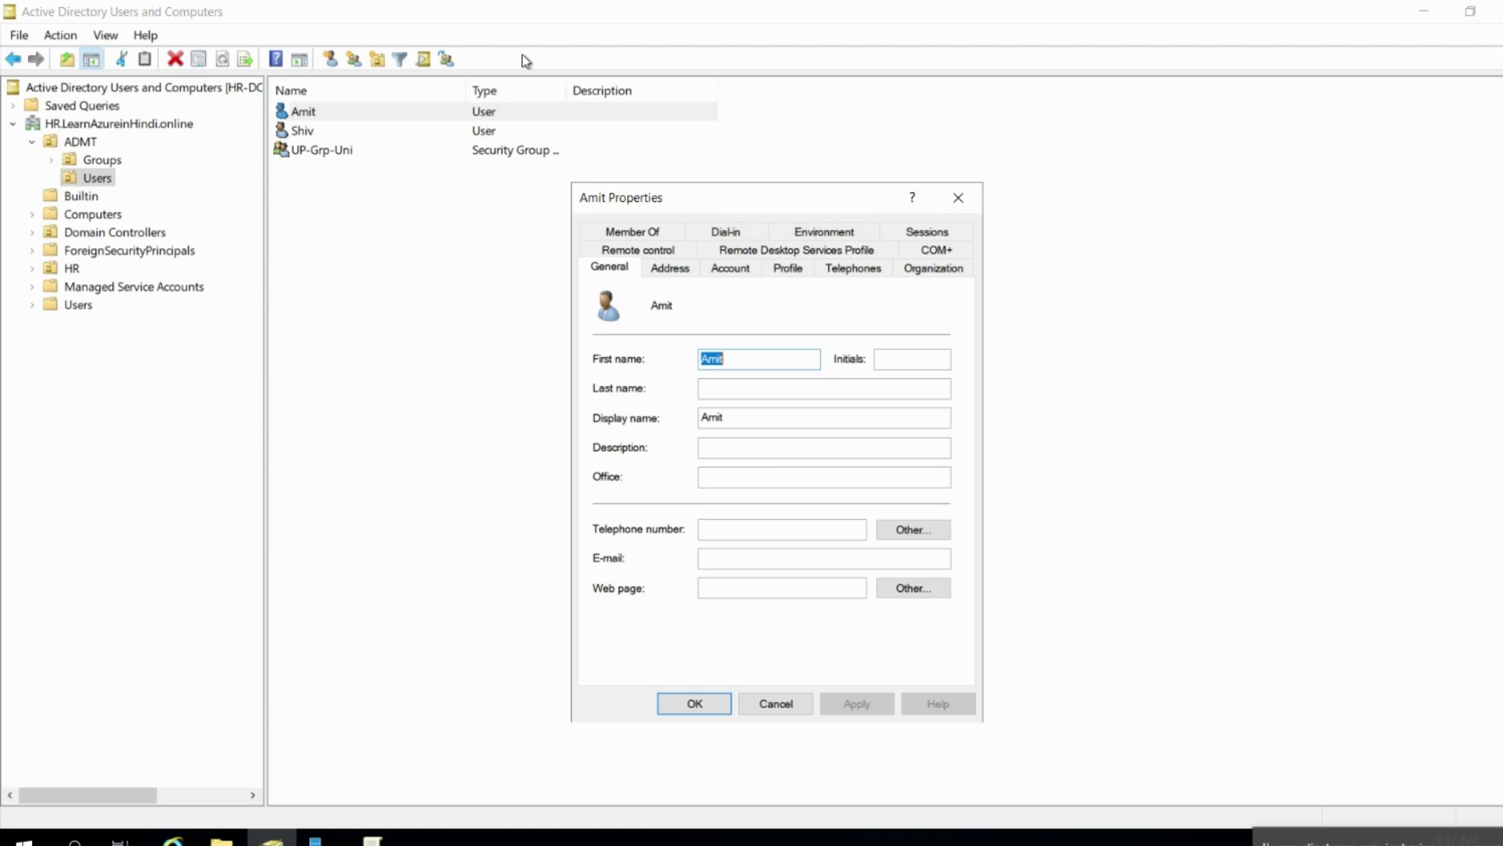
{"action": "left_click", "coordinate": [958, 197]}
{"action": "left_click", "coordinate": [106, 35]}
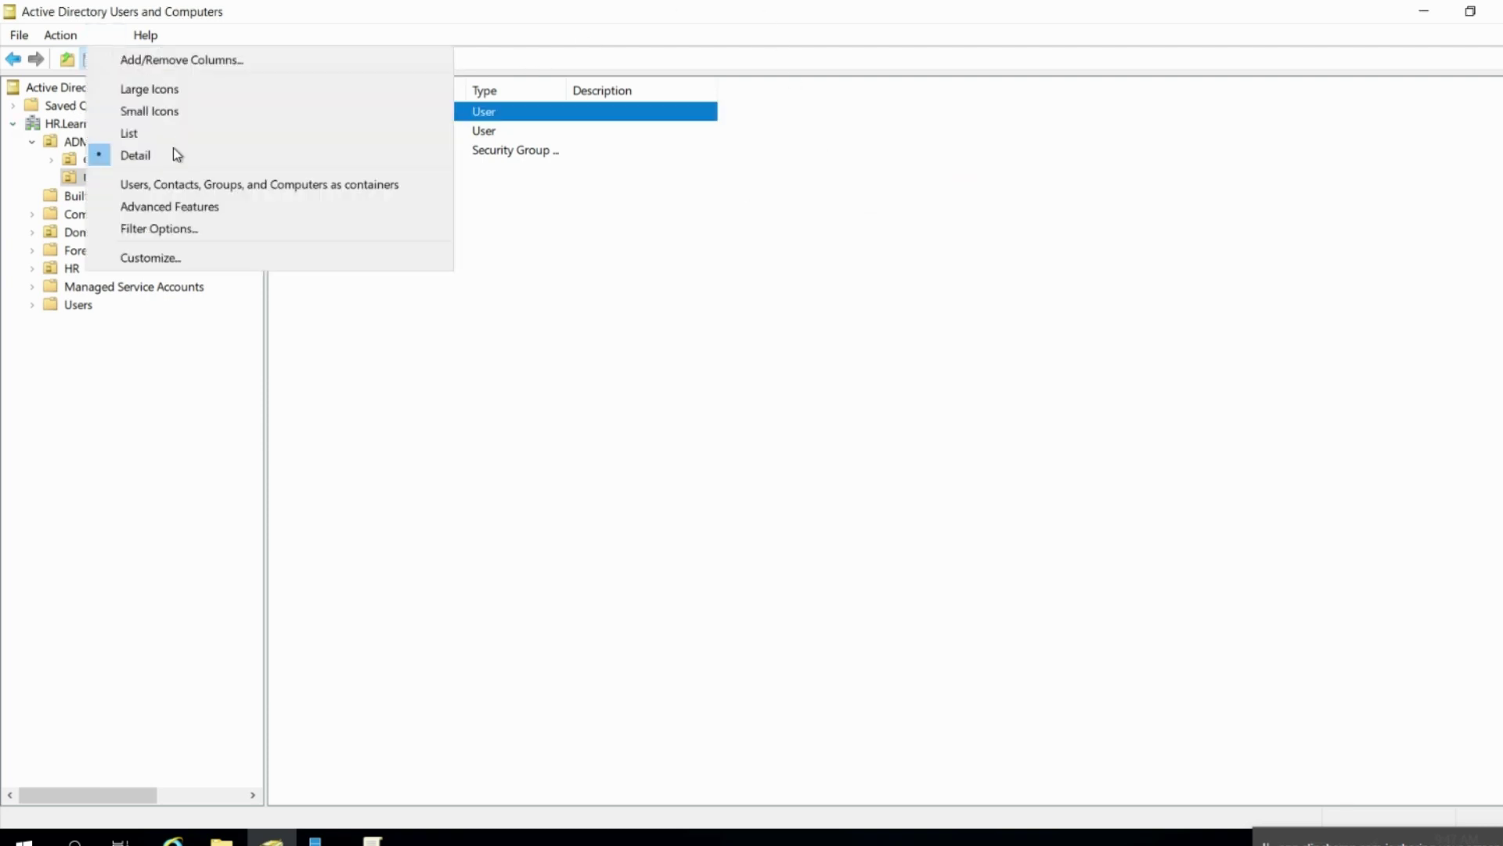
{"action": "left_click", "coordinate": [373, 204]}
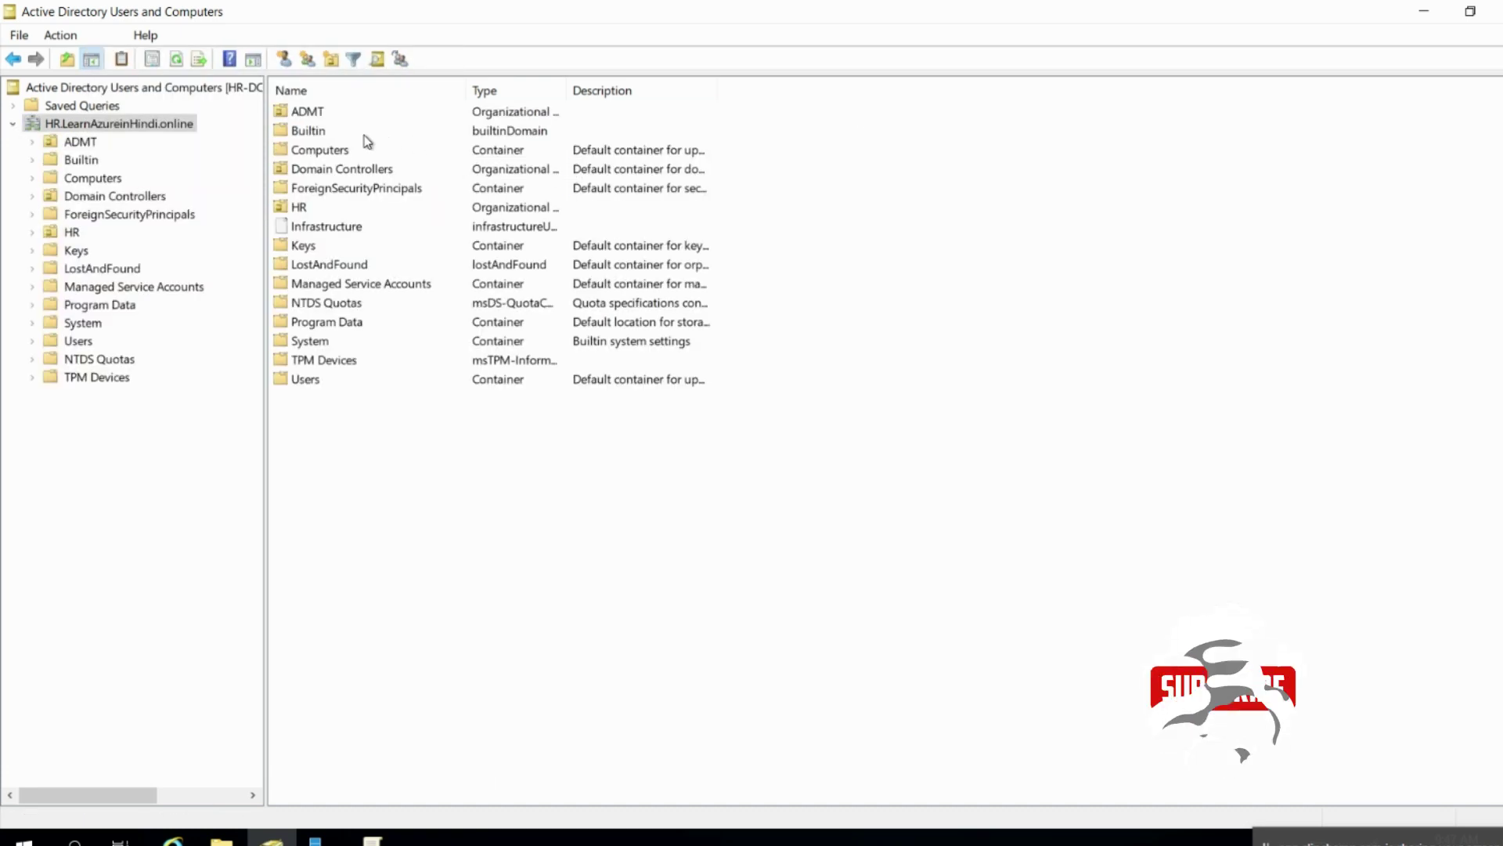
Return to the Users OU under ADMT and view the first user's extended properties
{"action": "left_click", "coordinate": [73, 142]}
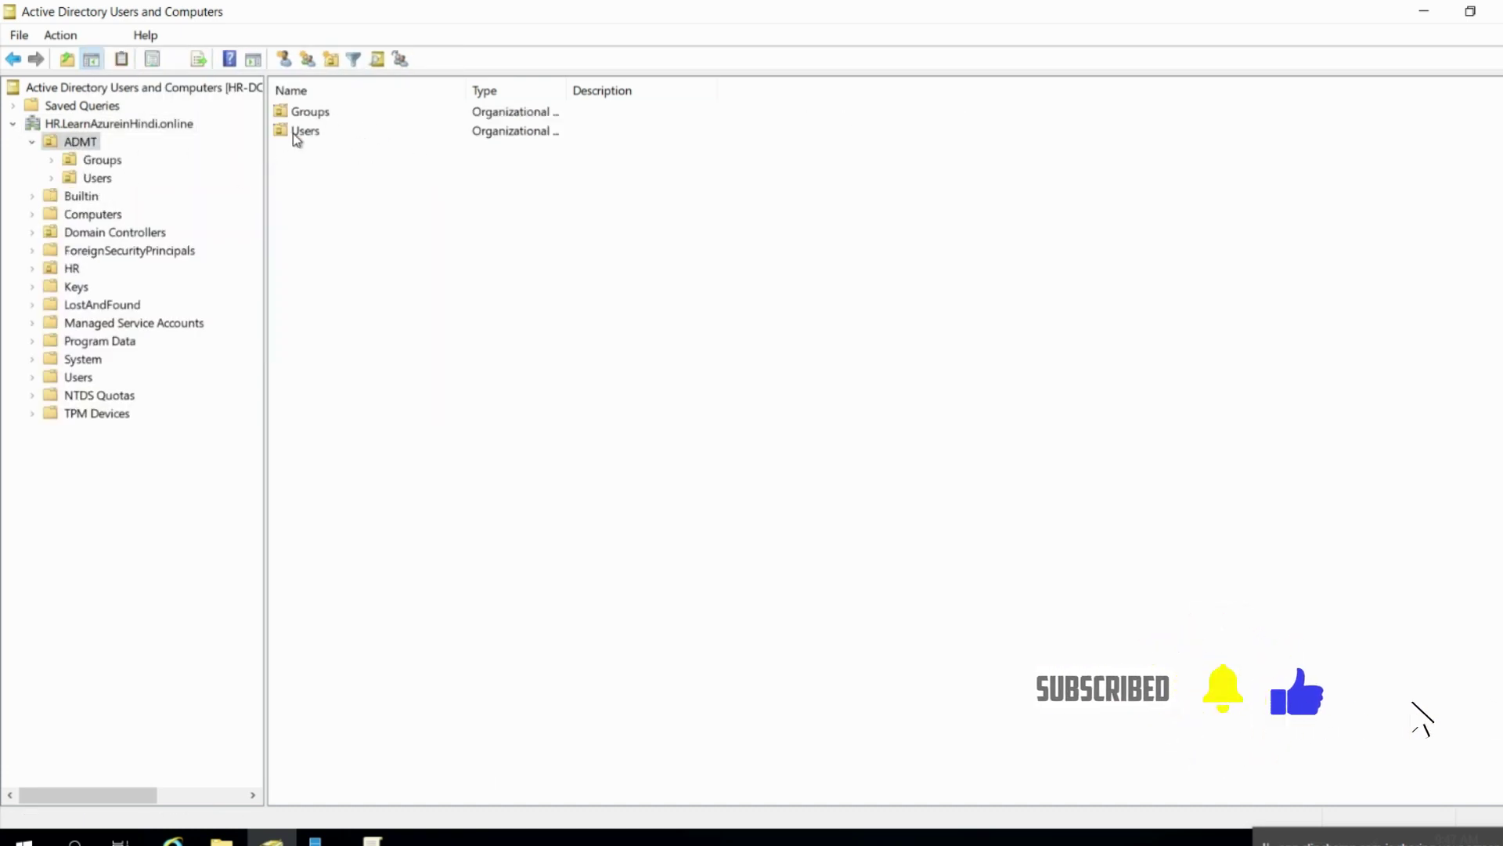
{"action": "double_click", "coordinate": [293, 134]}
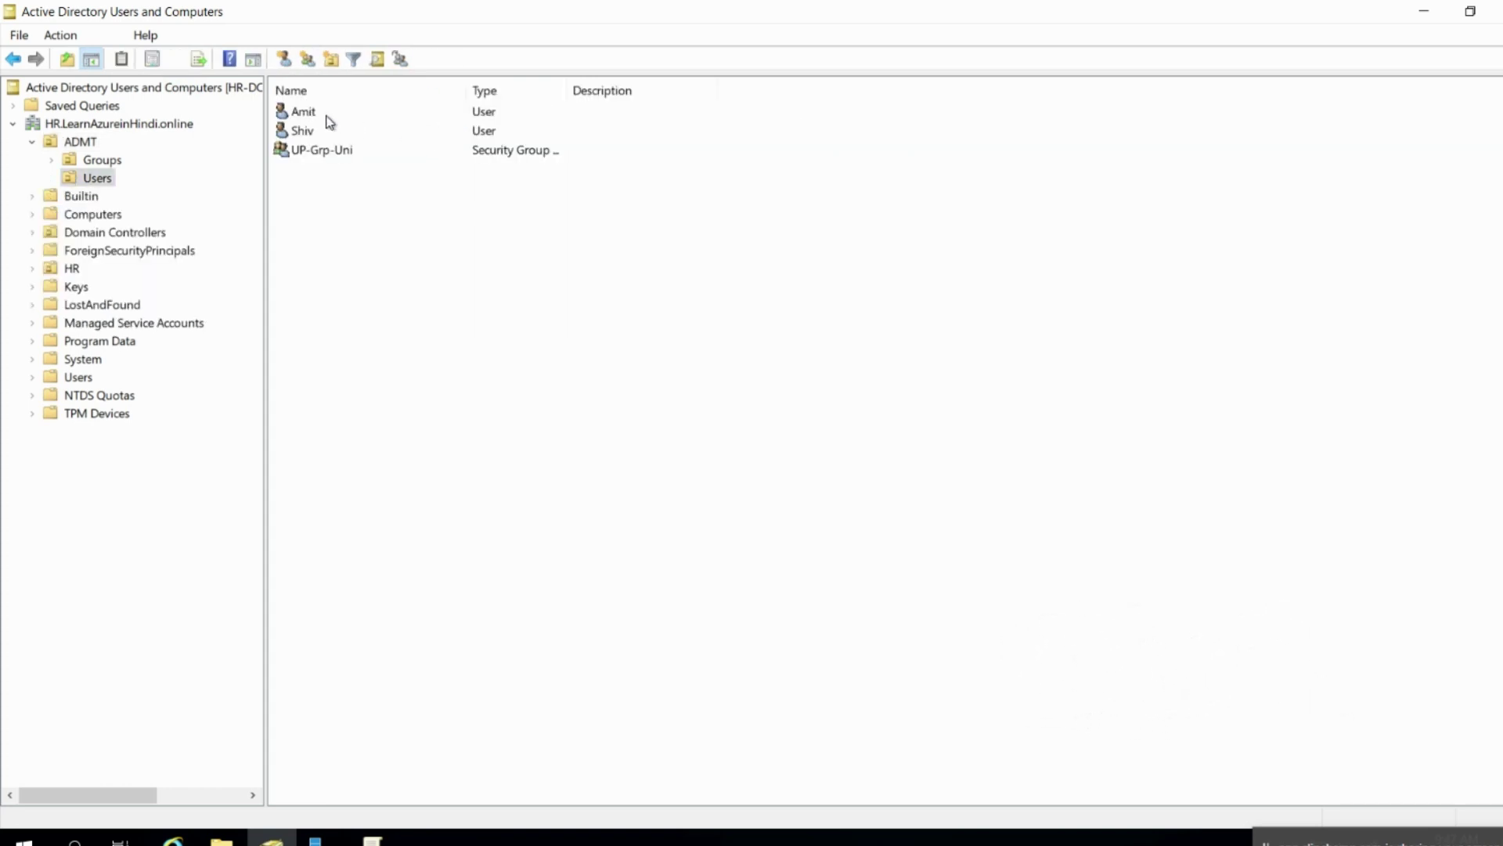
{"action": "double_click", "coordinate": [328, 114]}
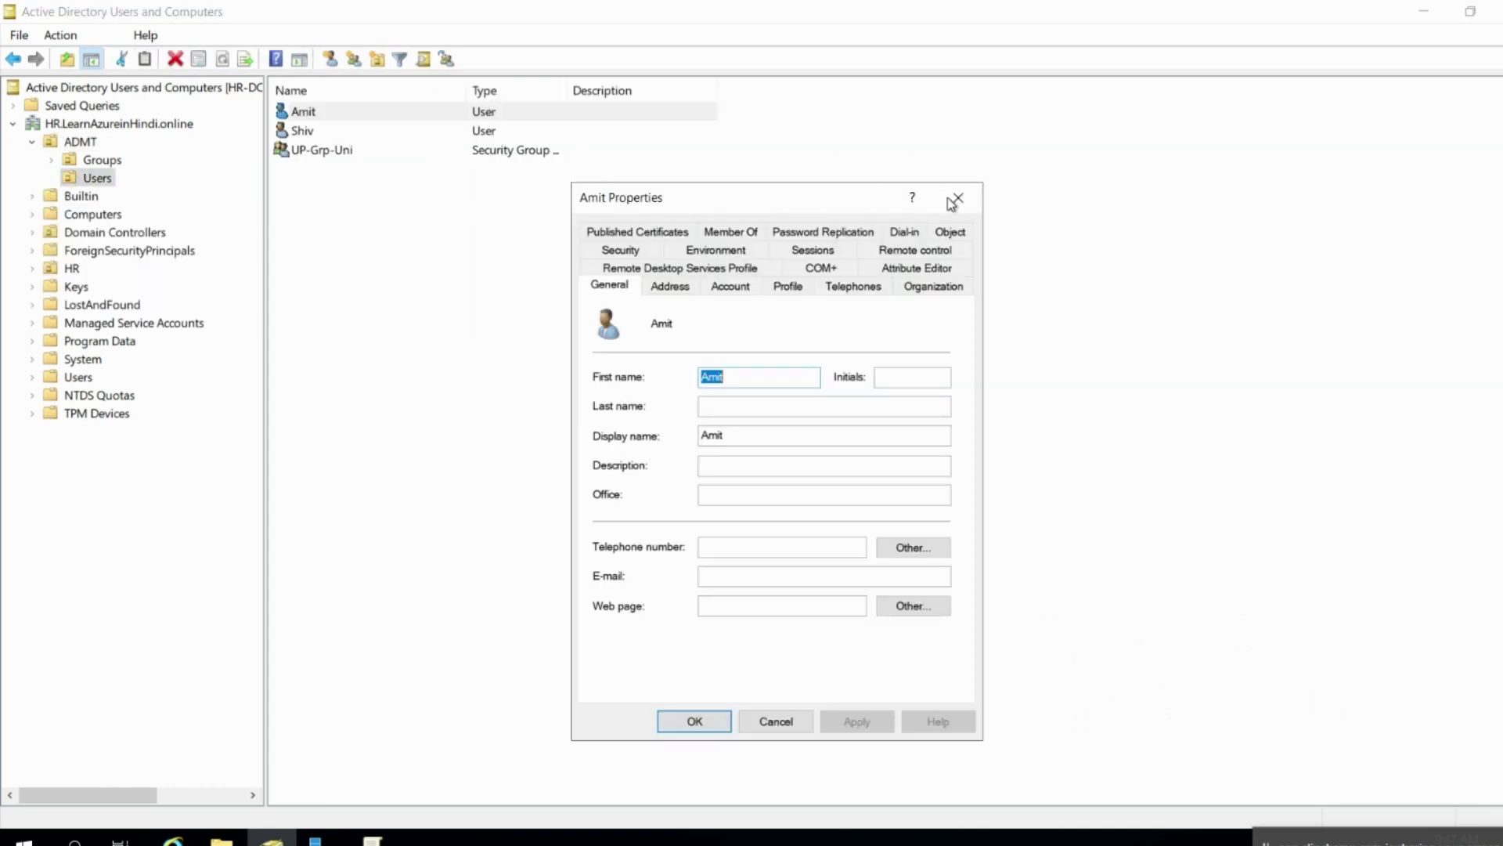
{"action": "left_click", "coordinate": [954, 201]}
Open the sIDHistory attribute of the second migrated user from the Attribute Editor
{"action": "left_click", "coordinate": [386, 131]}
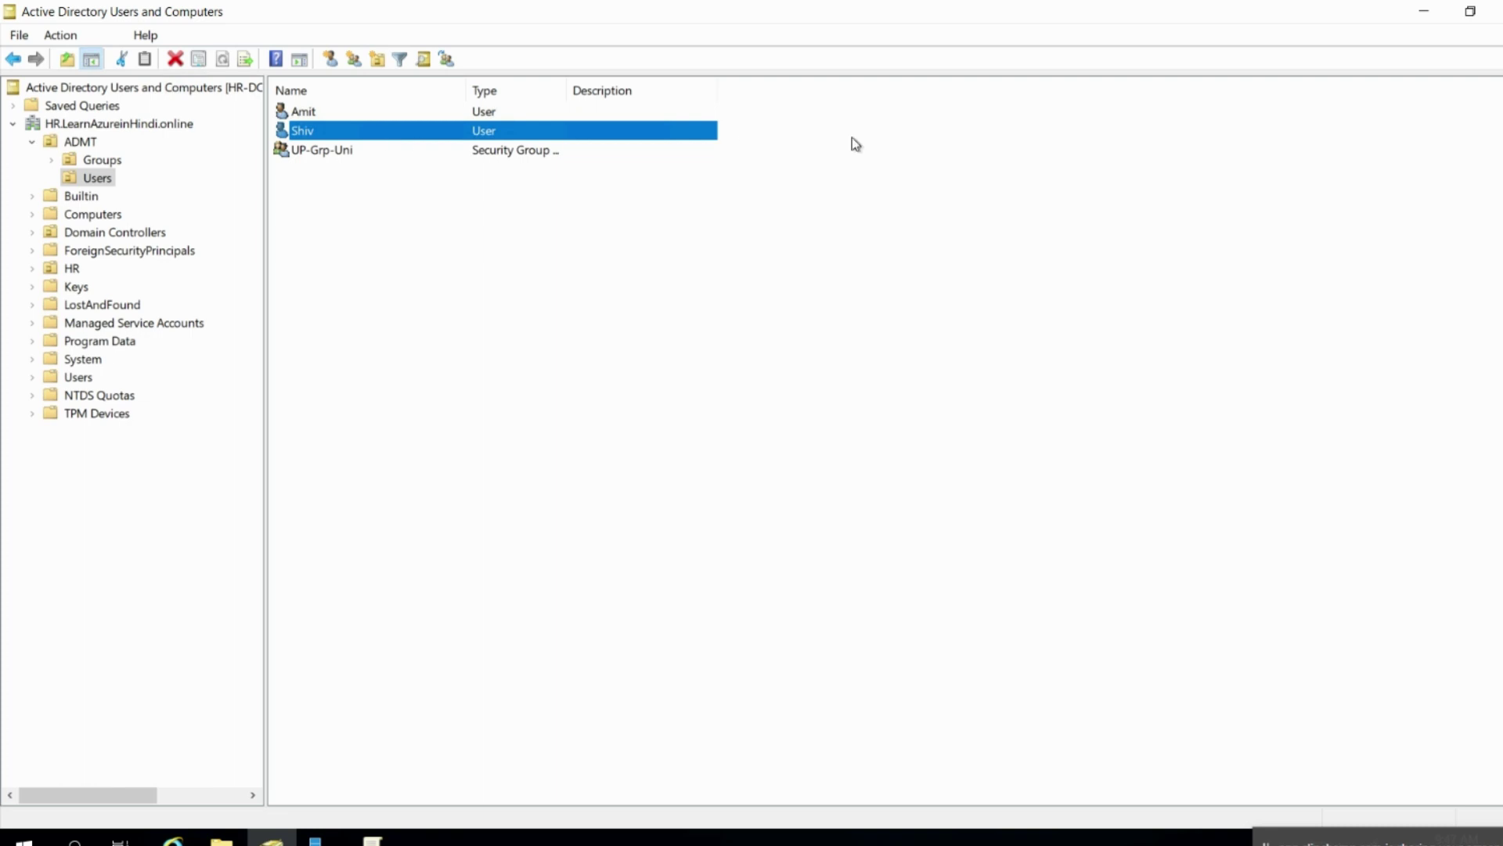
{"action": "key", "text": "Return"}
{"action": "left_click", "coordinate": [924, 268]}
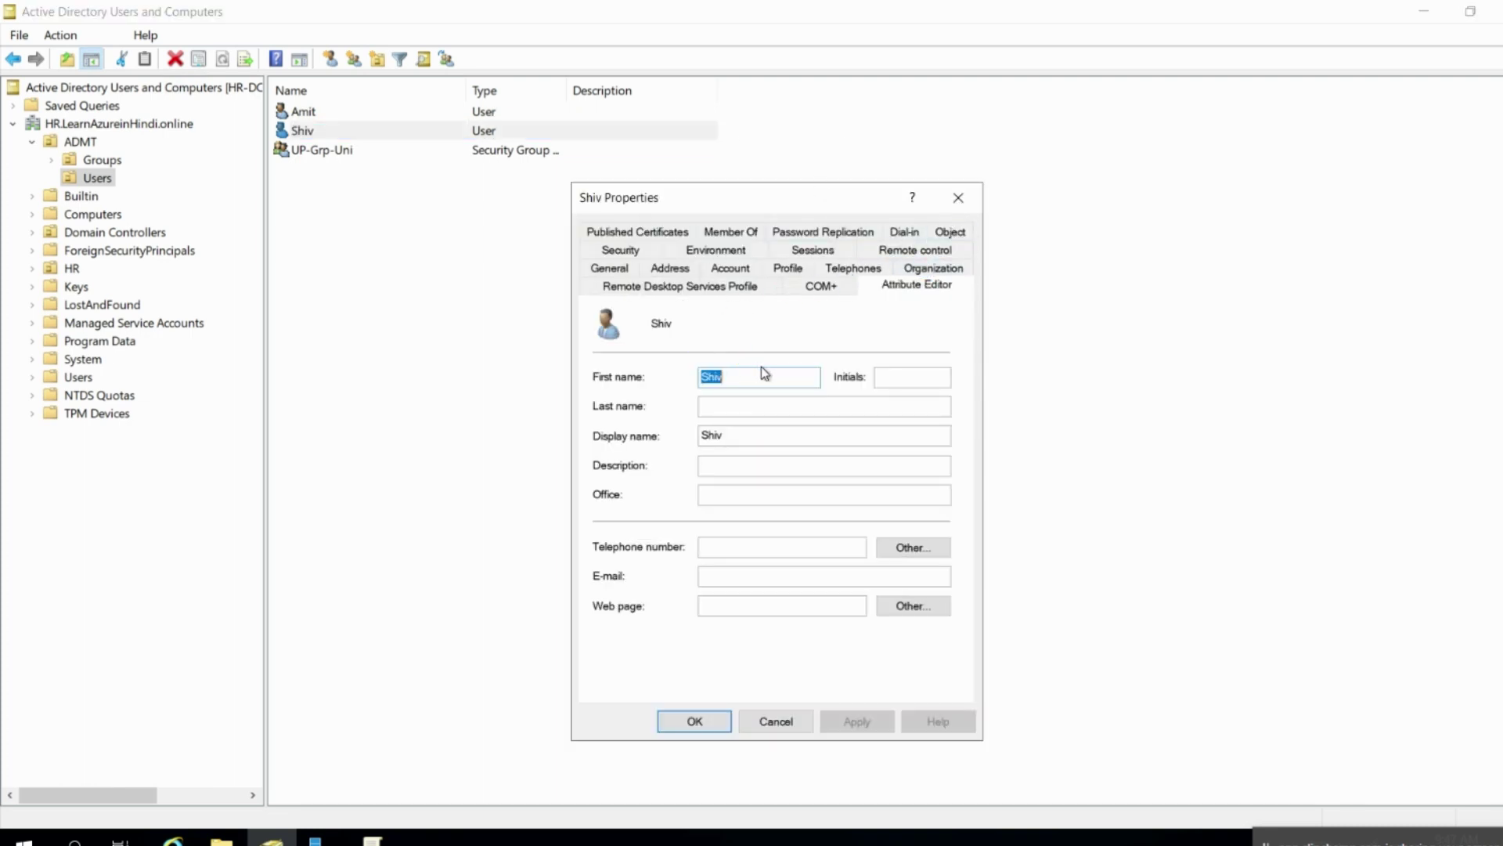
{"action": "left_click", "coordinate": [701, 429]}
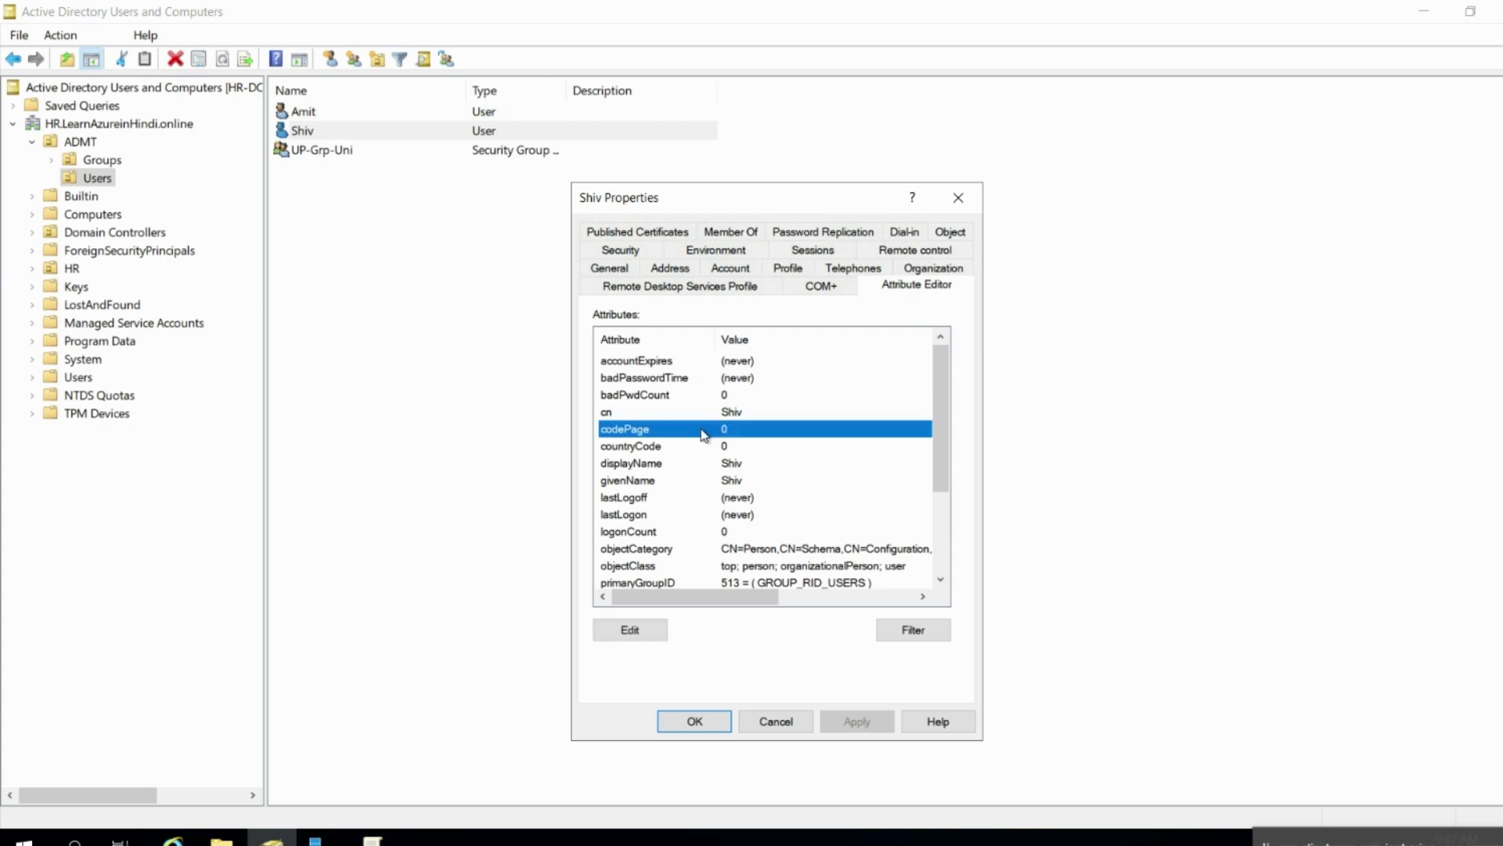
{"action": "key", "text": "s"}
{"action": "left_click", "coordinate": [643, 530]}
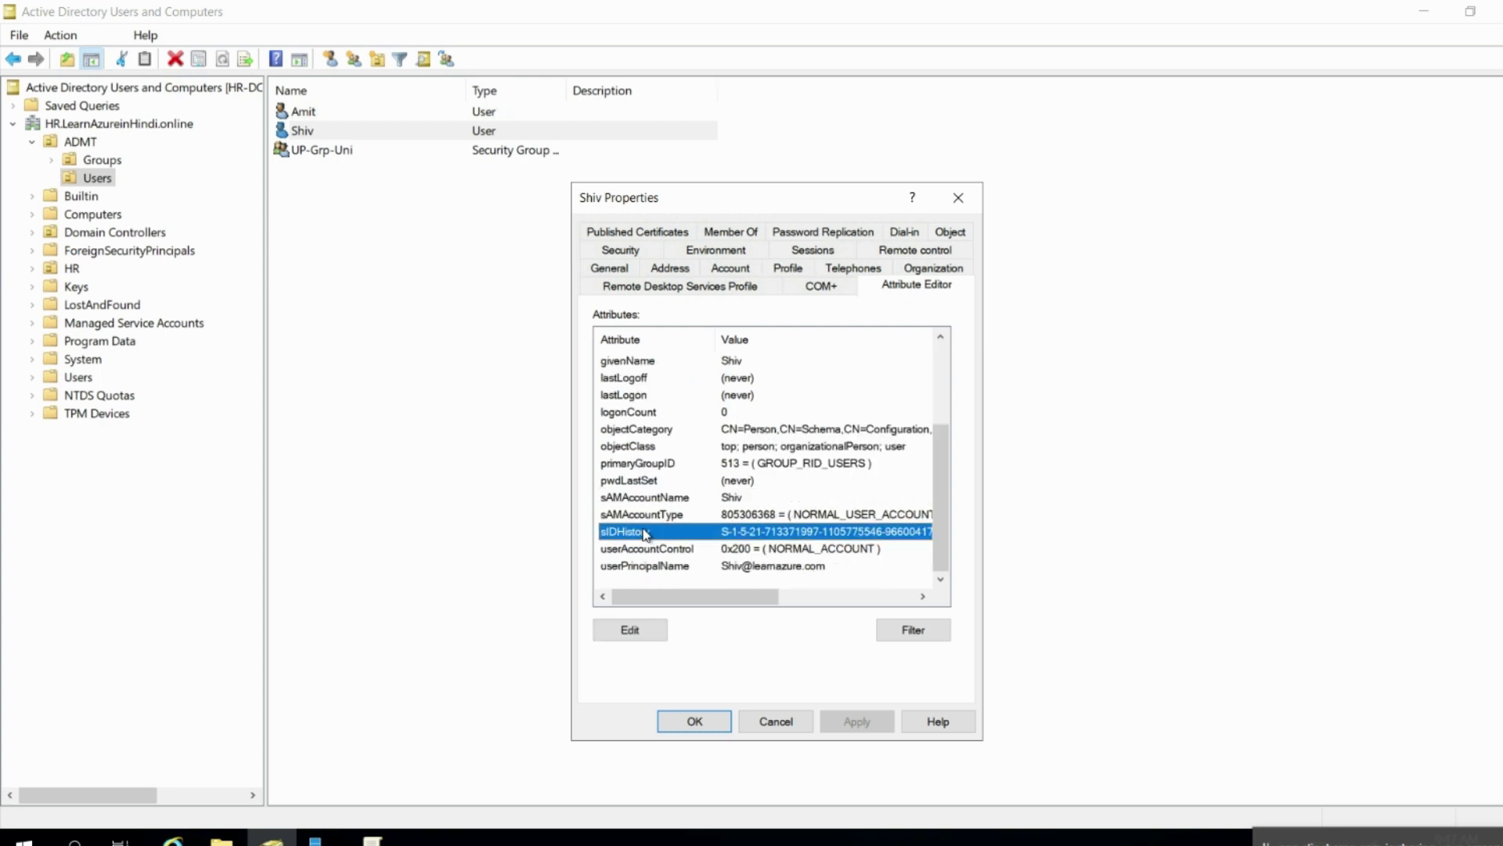
{"action": "left_click", "coordinate": [628, 631]}
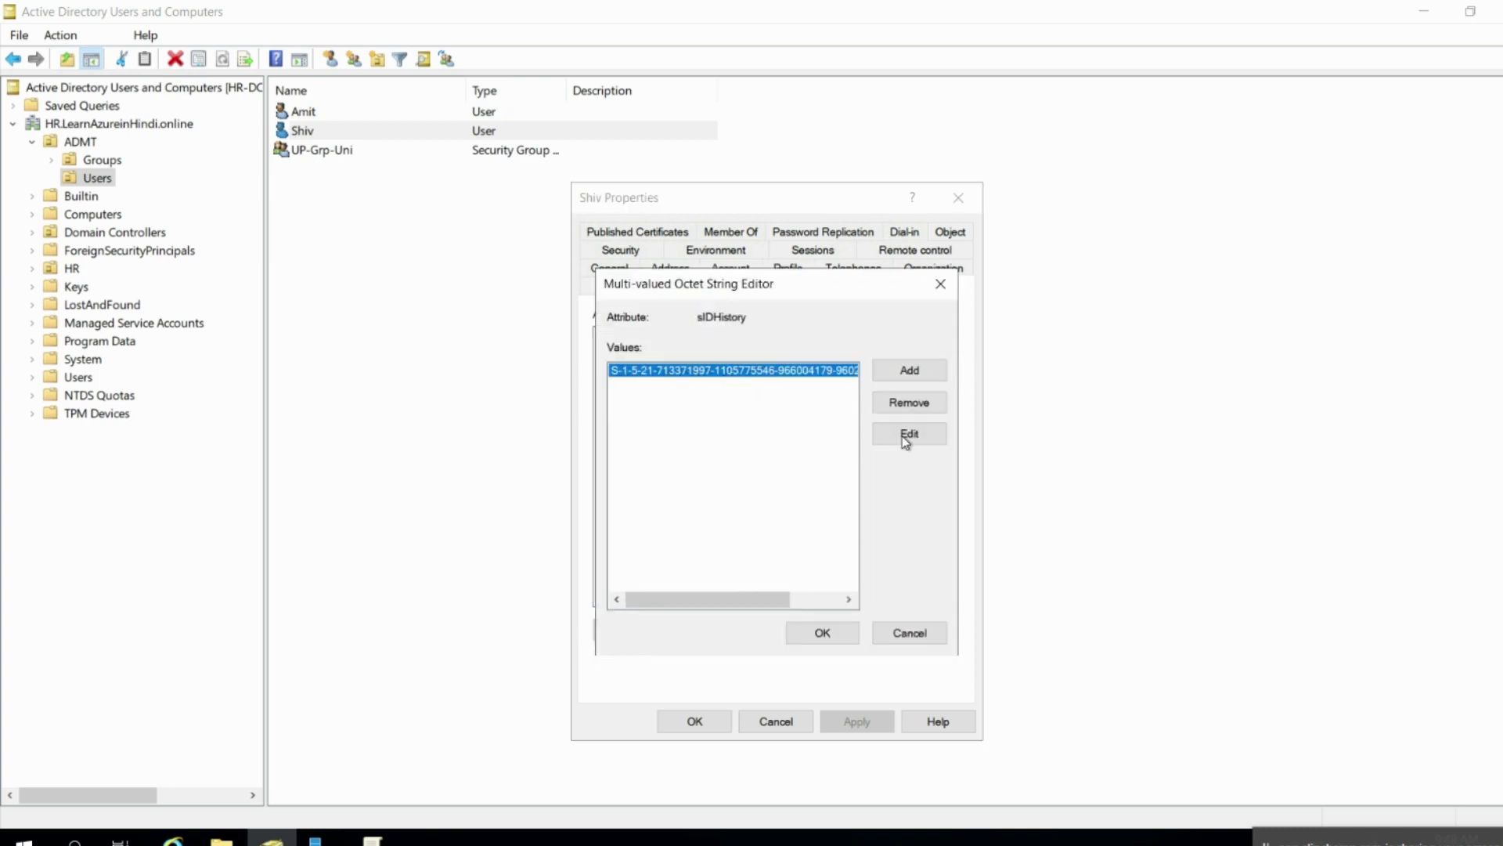
Inspect the sIDHistory value in hexadecimal, choose the Decimal format and close the value editor
{"action": "key", "text": "Return"}
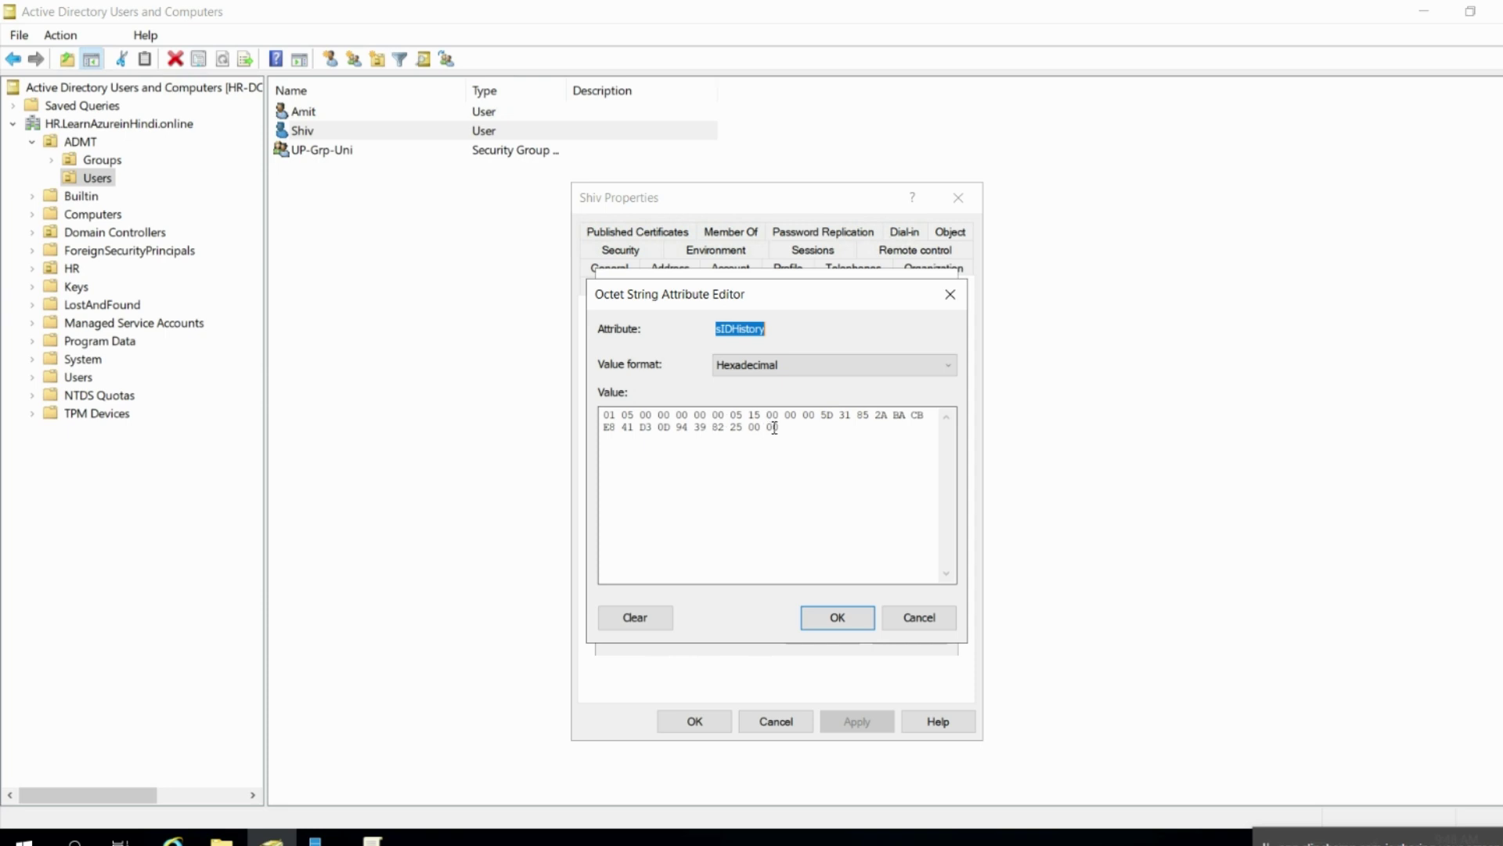
{"action": "key", "text": "Tab"}
{"action": "key", "text": "Tab"}
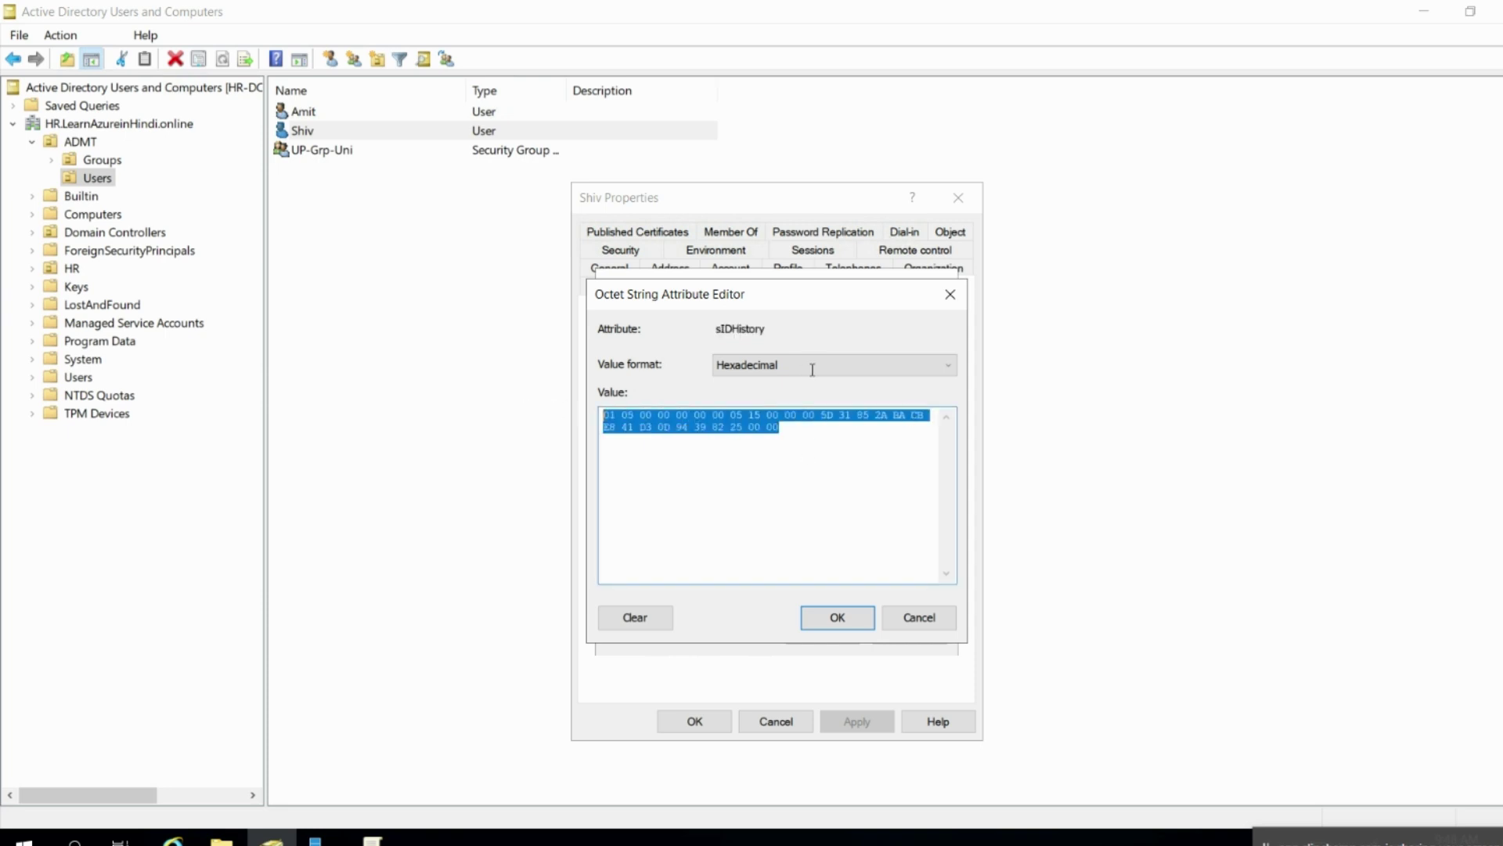
{"action": "left_click", "coordinate": [811, 366]}
{"action": "left_click", "coordinate": [748, 413]}
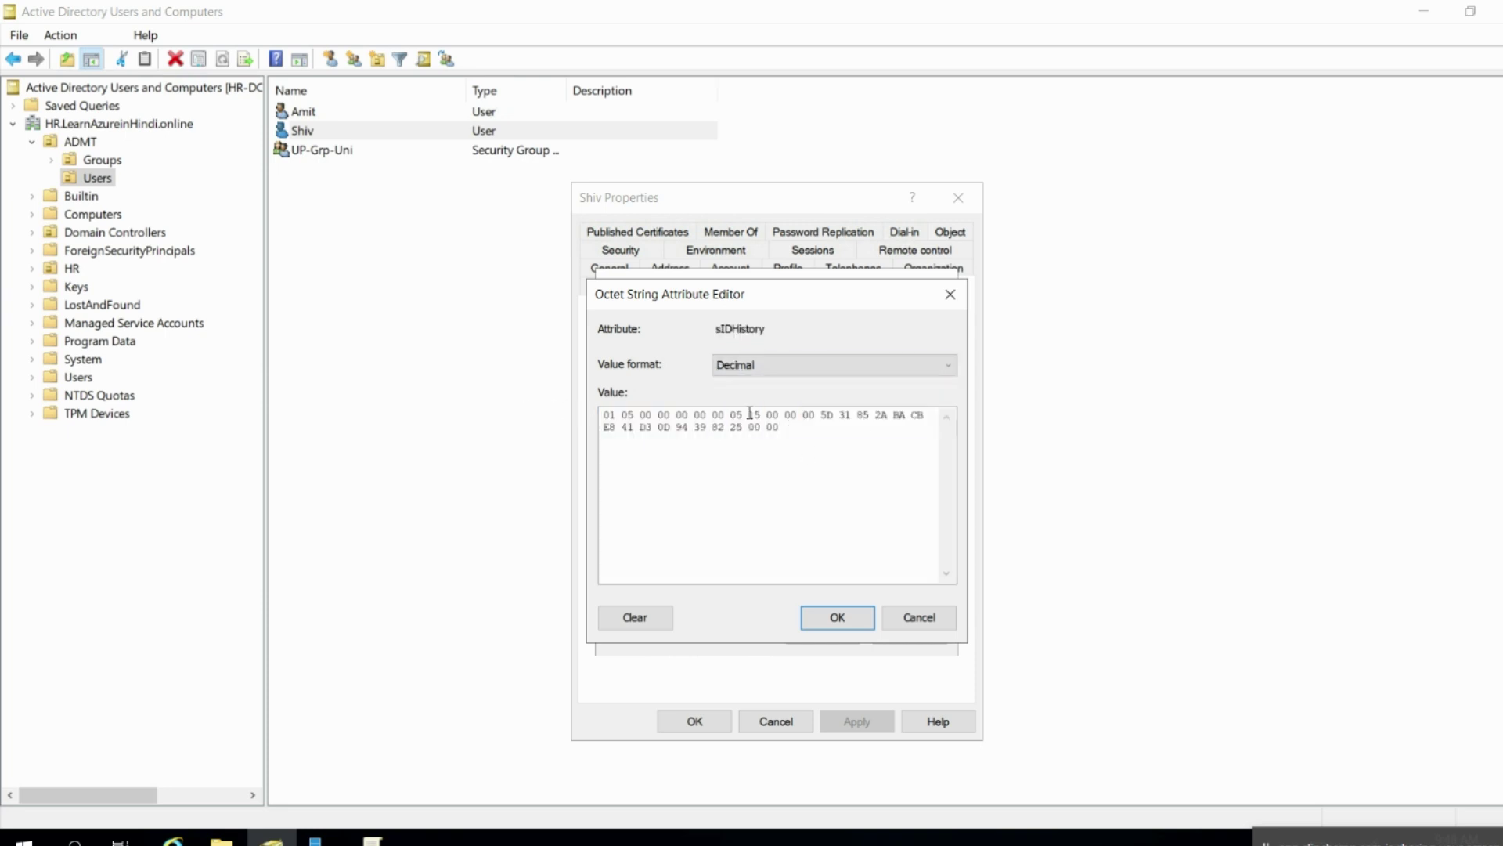
{"action": "left_click", "coordinate": [827, 623]}
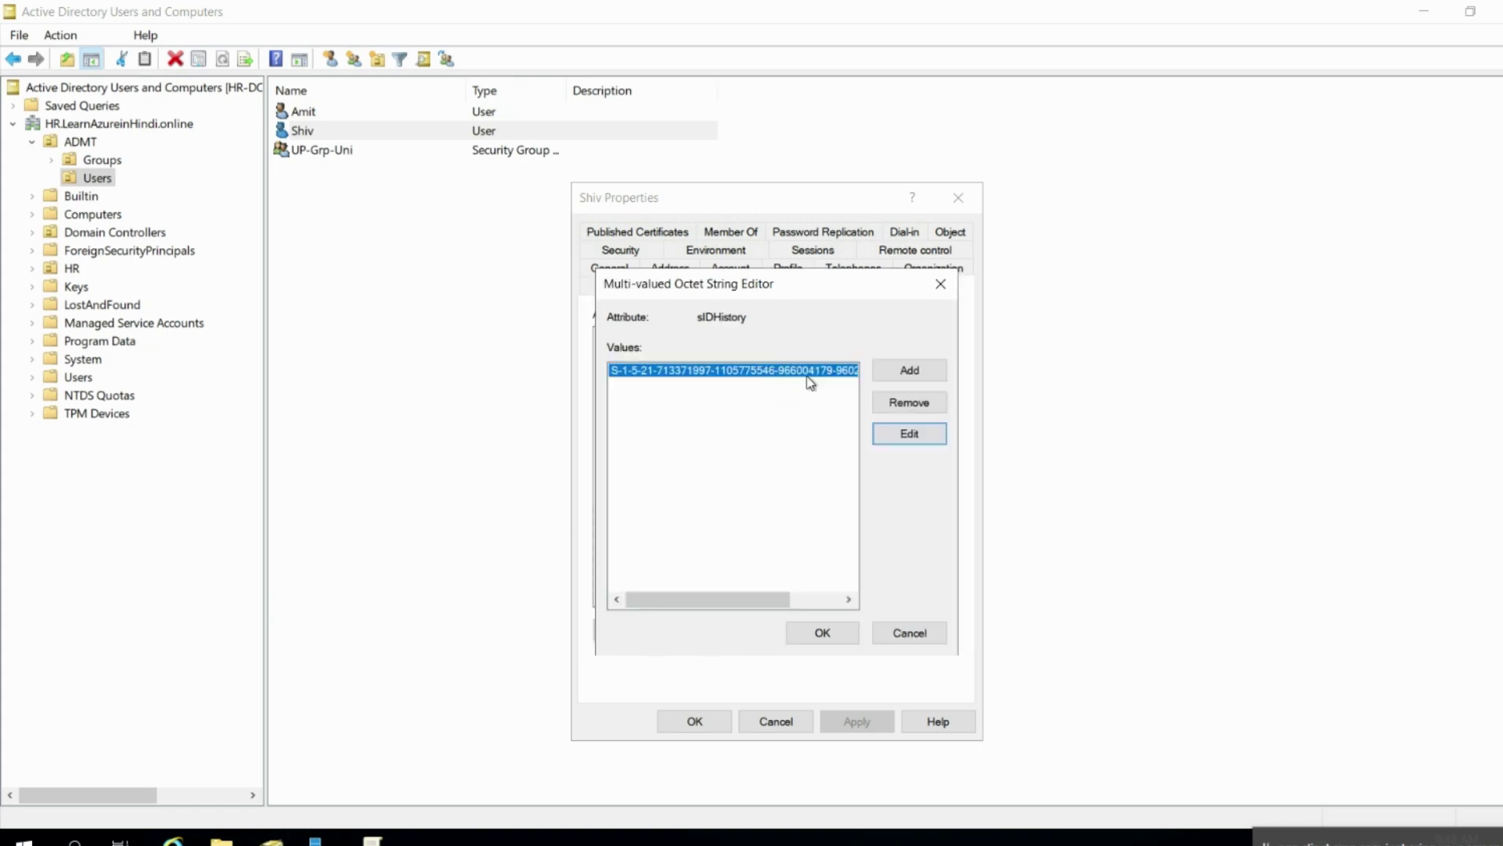
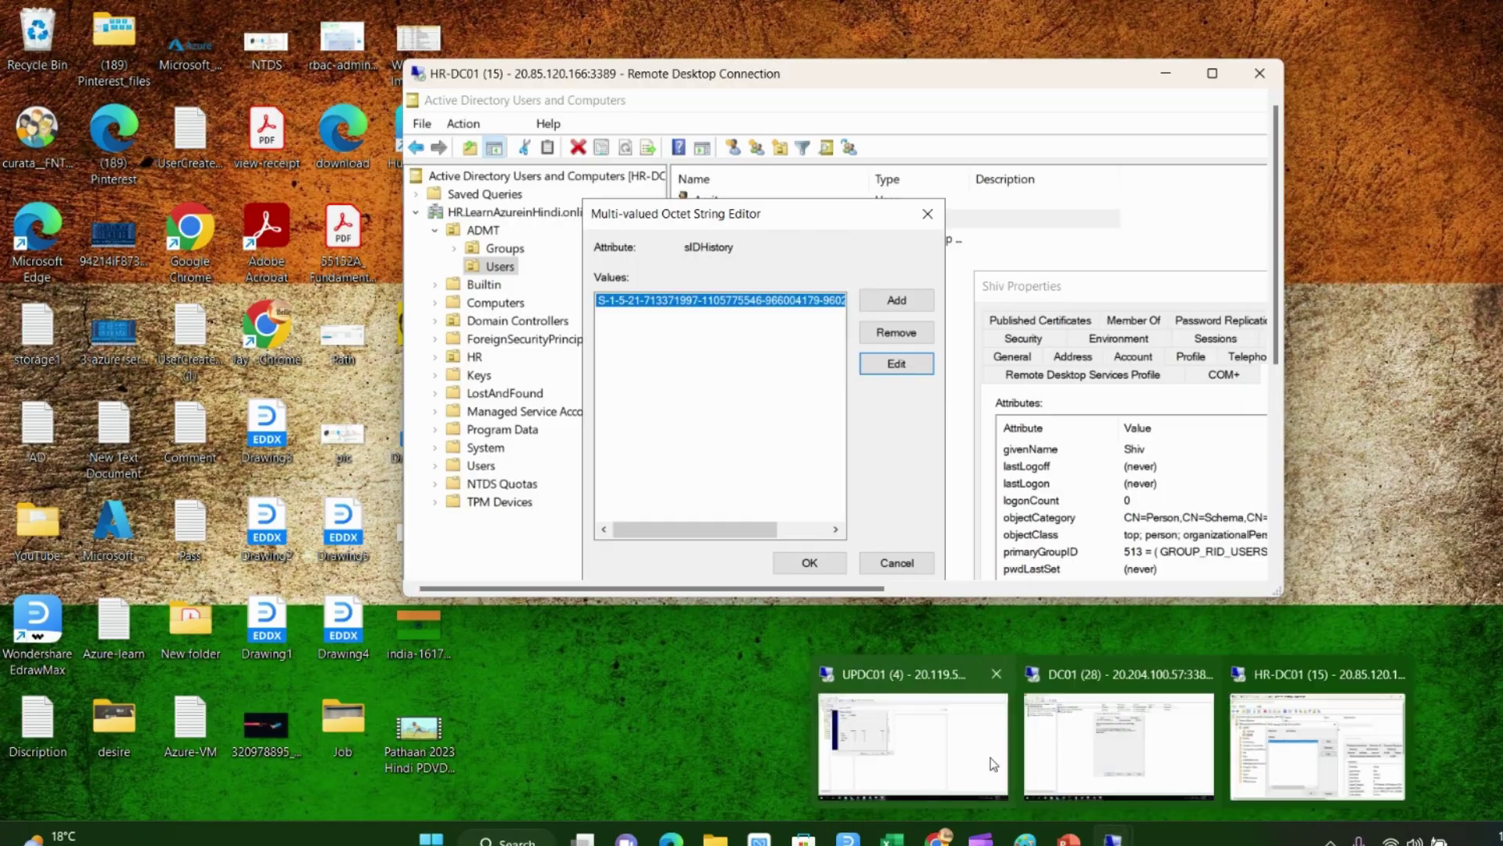
Switch to the UPDC01 session, start an elevated Windows PowerShell and place the restored session window beside HR-DC01
{"action": "left_click", "coordinate": [882, 717]}
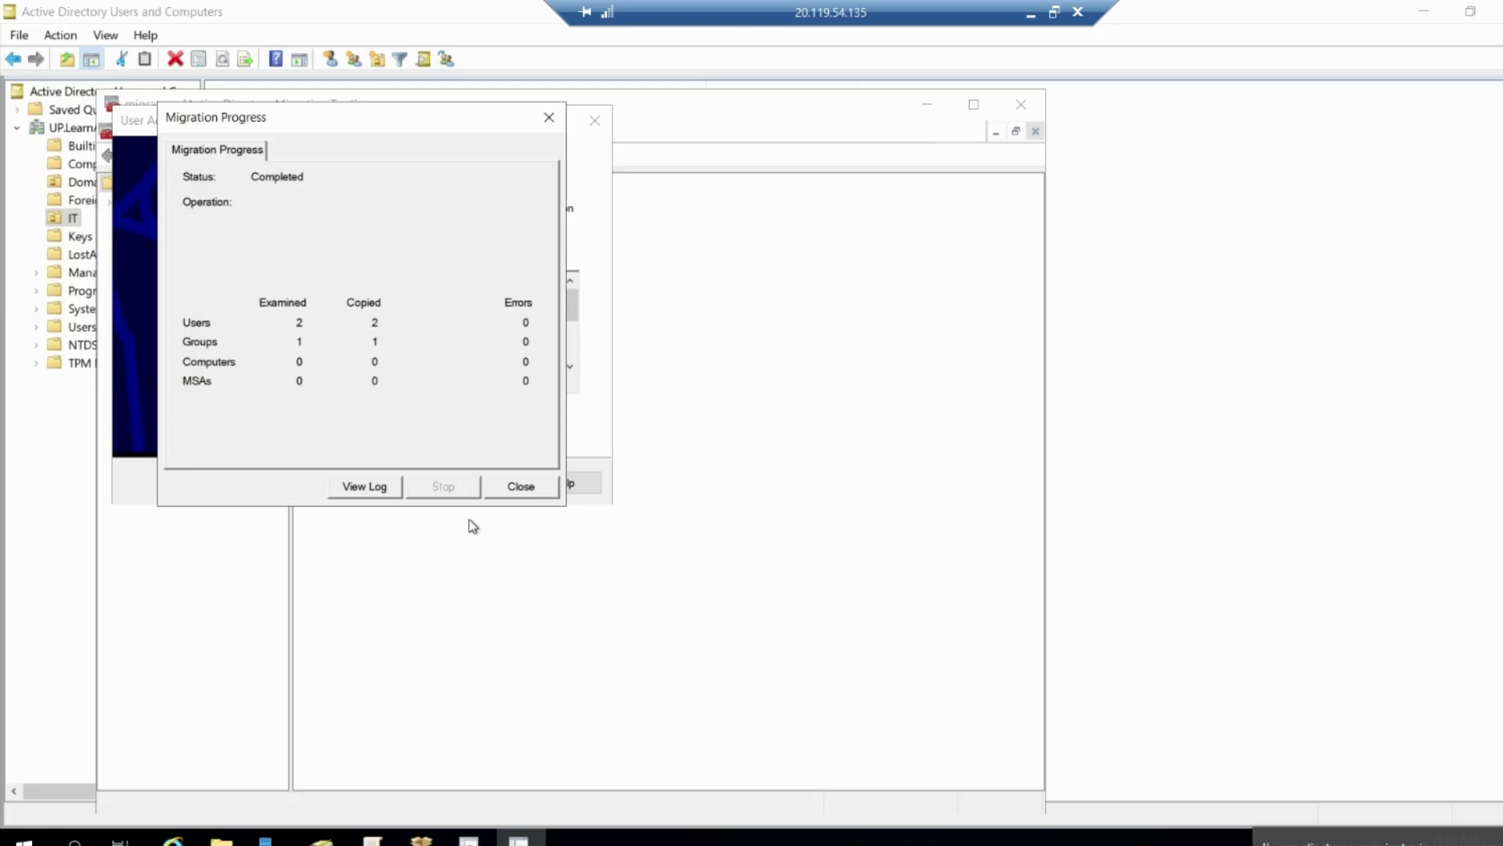
{"action": "right_click", "coordinate": [22, 837]}
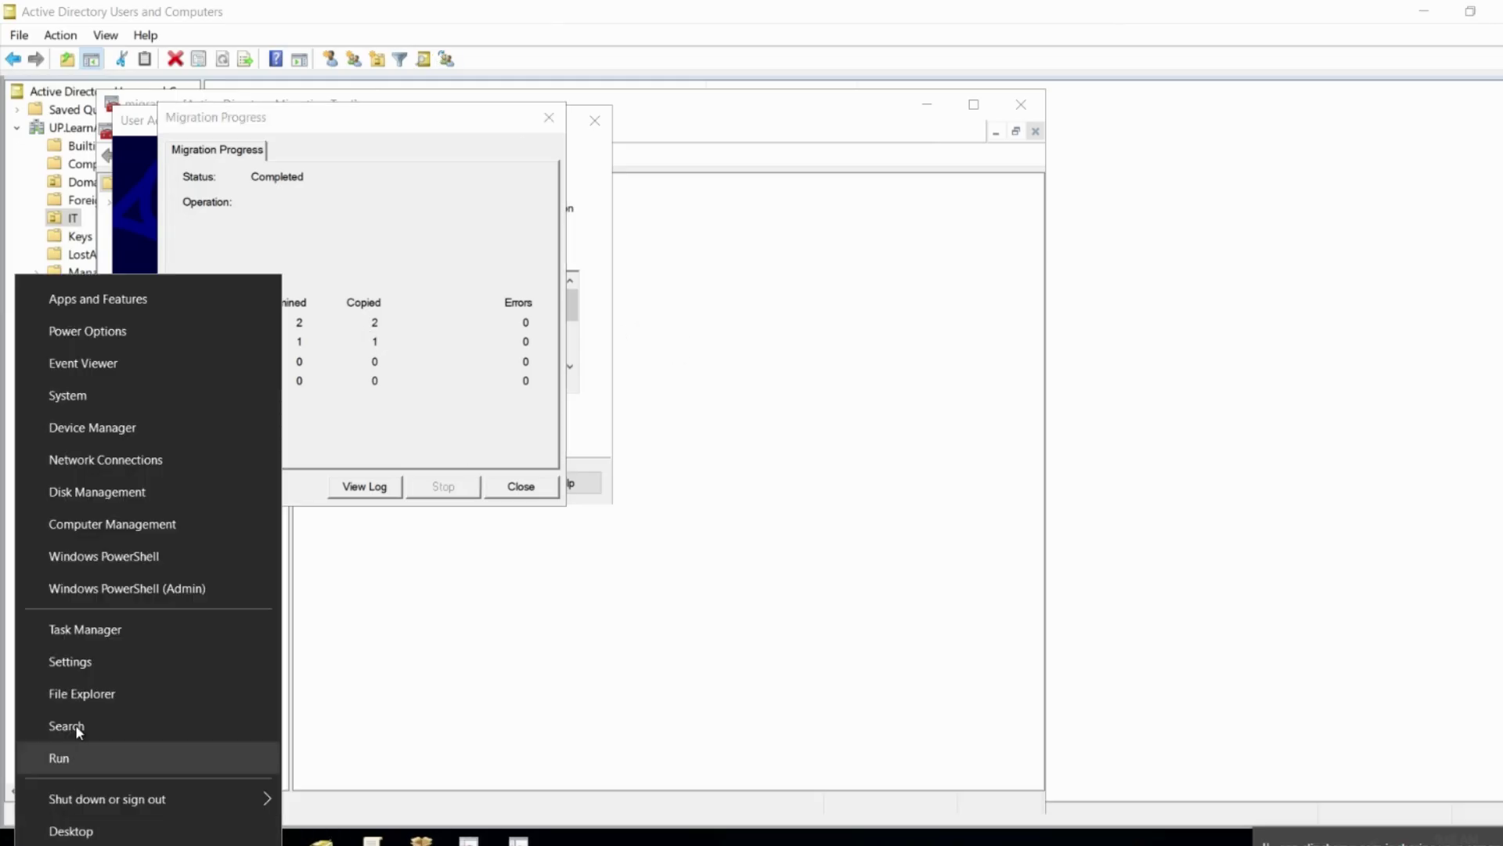
{"action": "left_click", "coordinate": [157, 590]}
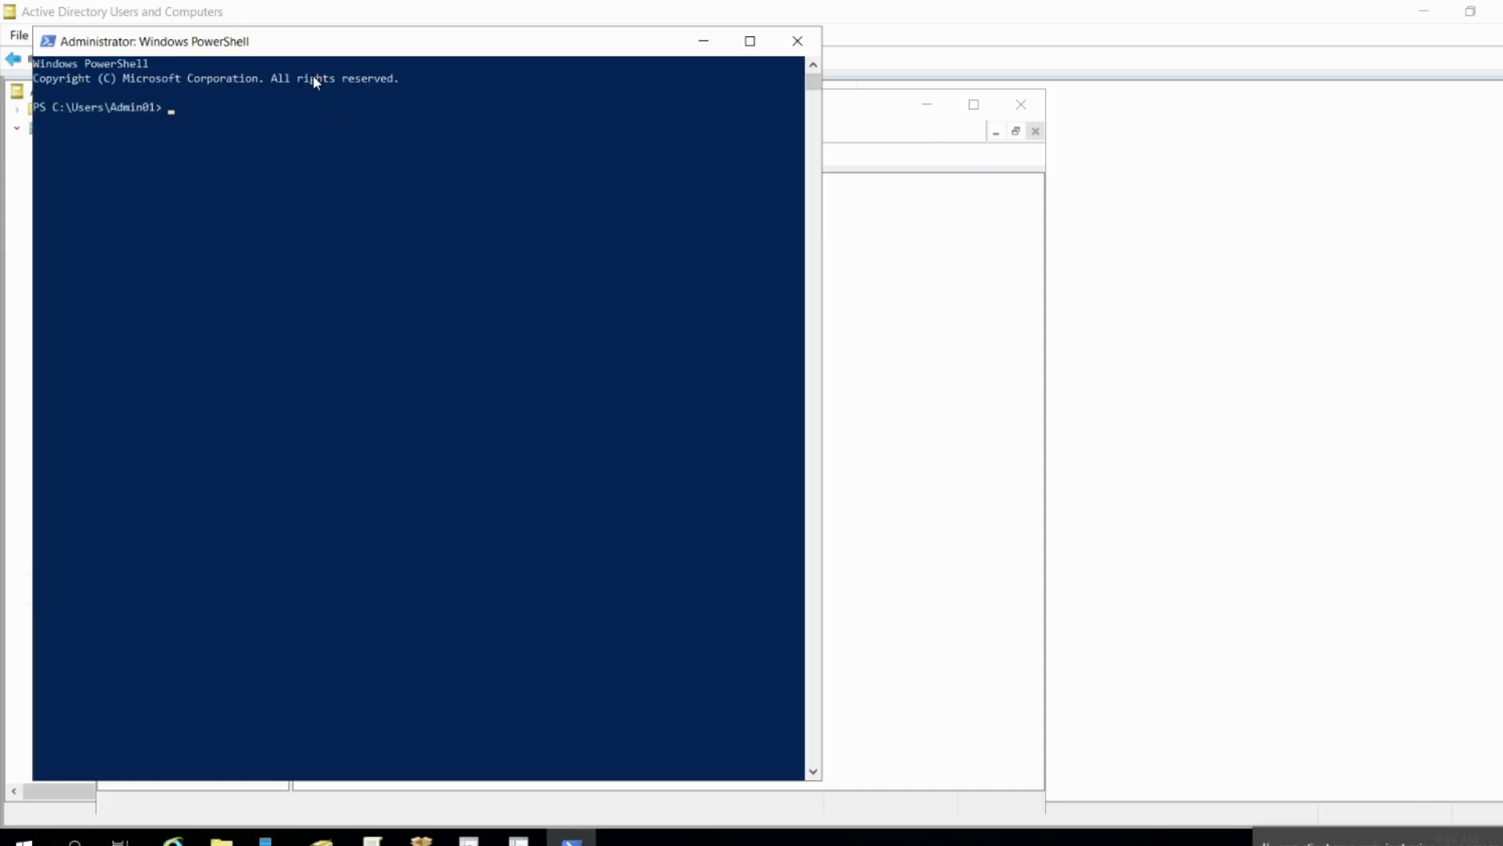
{"action": "left_click", "coordinate": [950, 9]}
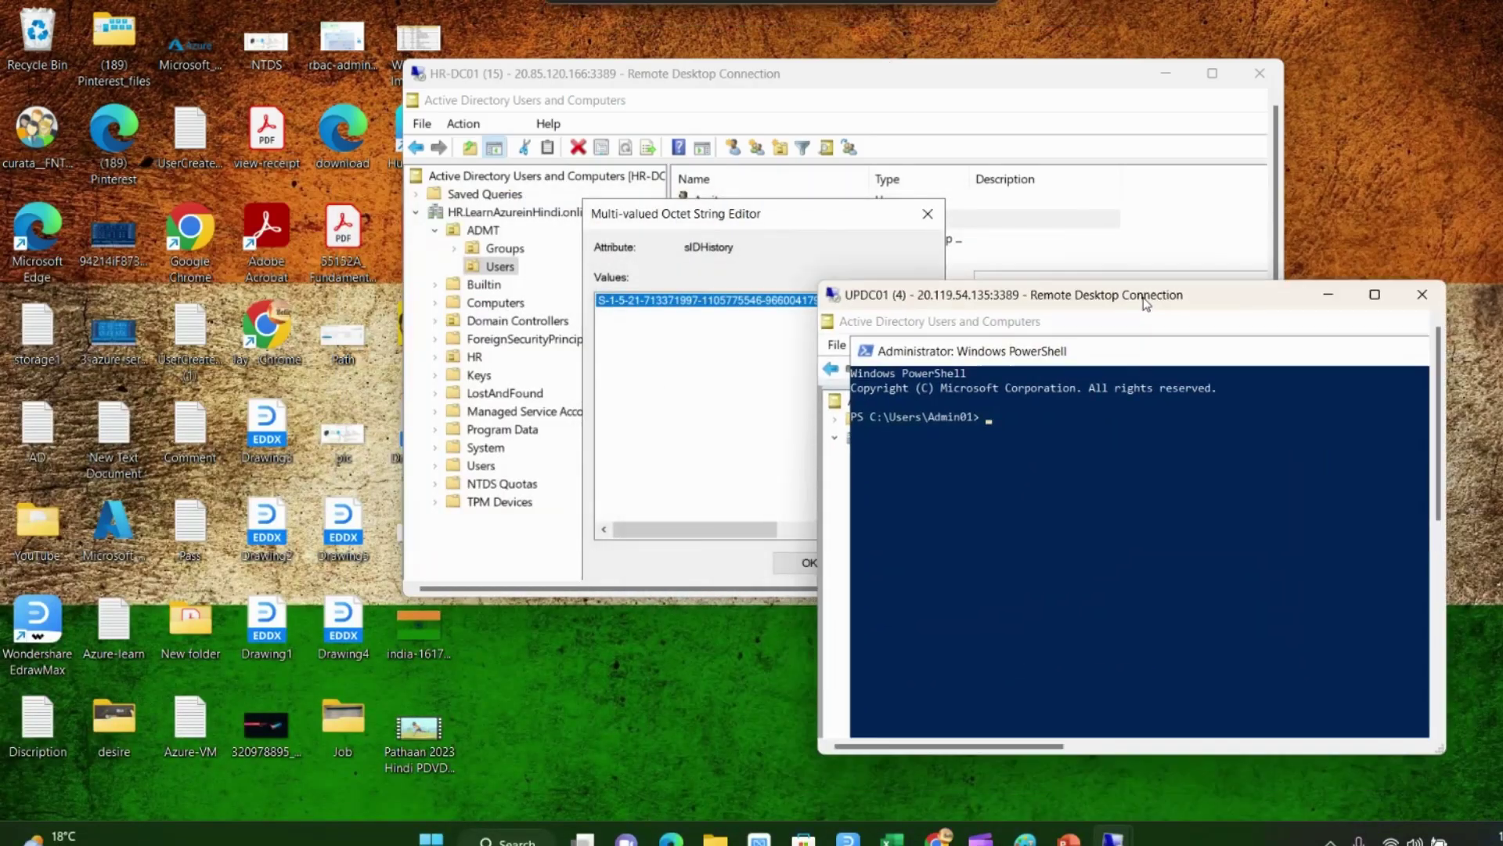
{"action": "left_click_drag", "start_coordinate": [1144, 299], "coordinate": [479, 230]}
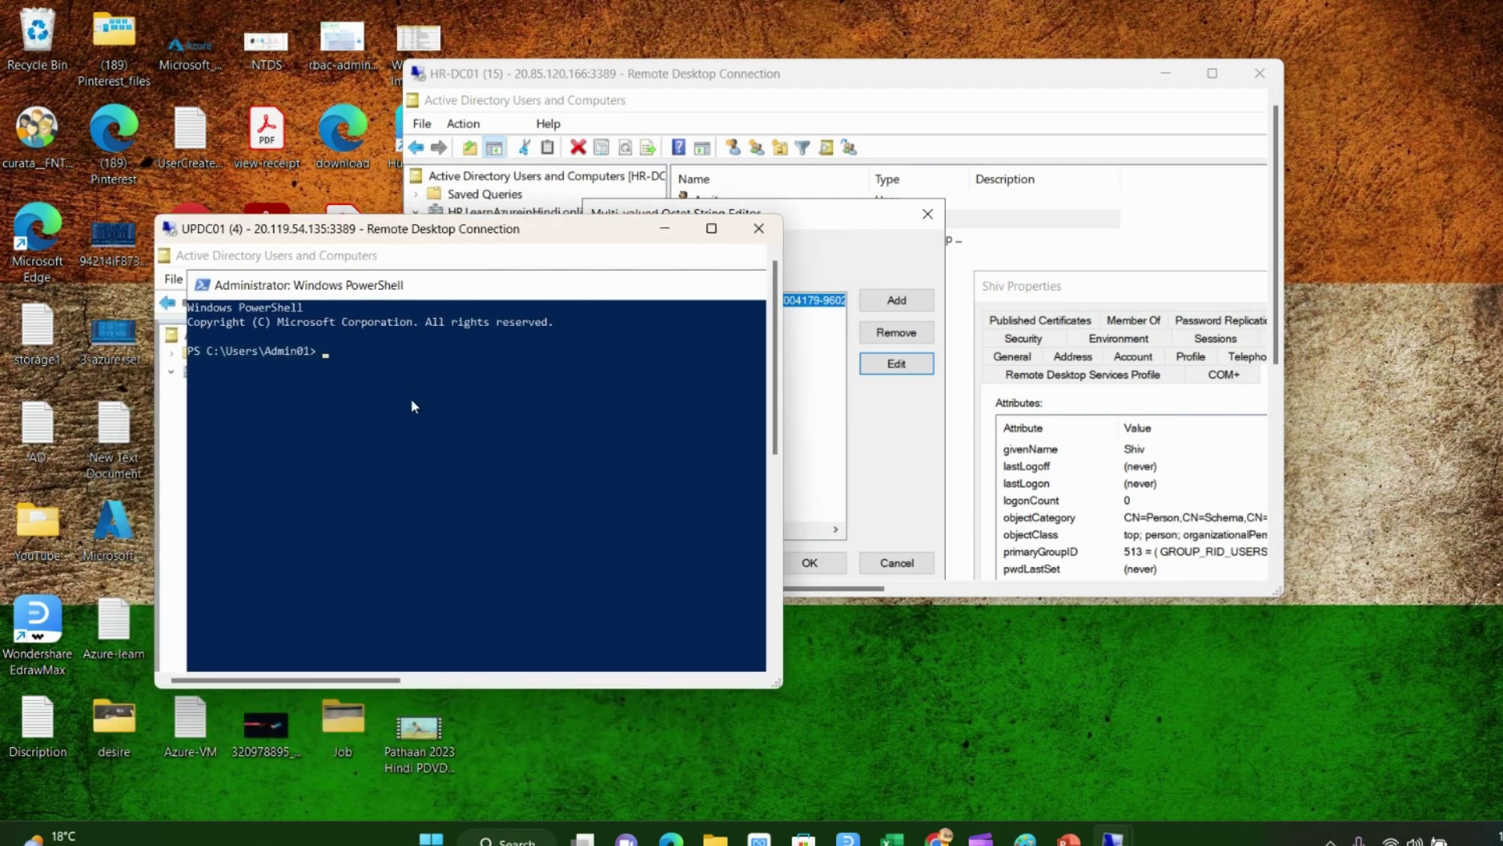
Query the source domain for the second migrated user with Get-ADUser, running the command twice
{"action": "type", "text": "get-aduser shiv"}
{"action": "key", "text": "Return"}
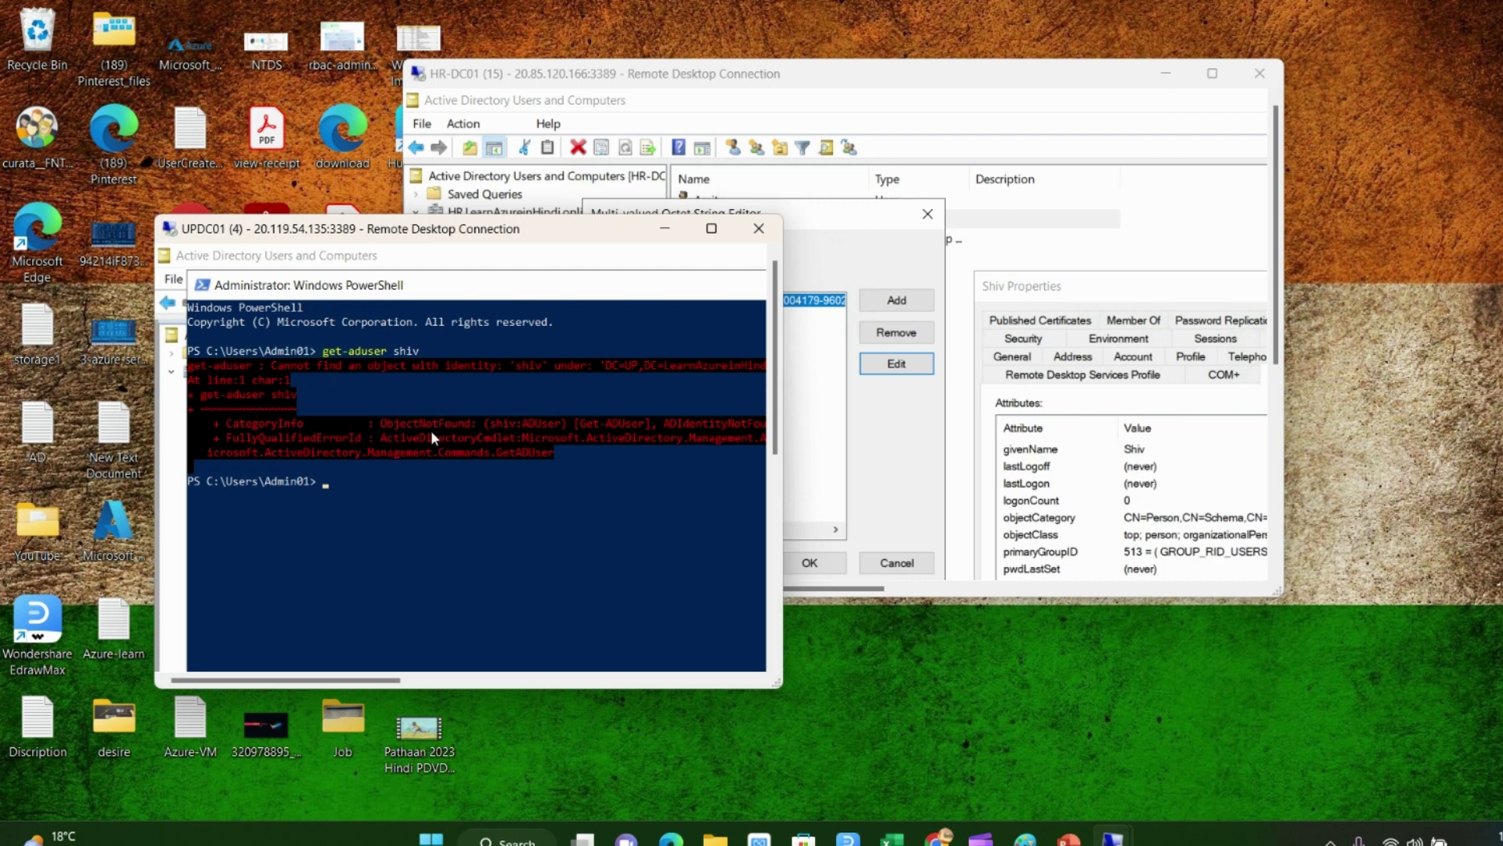
{"action": "key", "text": "Up"}
{"action": "key", "text": "Left"}
{"action": "key", "text": "Right"}
{"action": "key", "text": "BackSpace"}
{"action": "key", "text": "BackSpace"}
{"action": "key", "text": "BackSpace"}
{"action": "key", "text": "BackSpace"}
{"action": "key", "text": "BackSpace"}
{"action": "key", "text": "BackSpace"}
{"action": "key", "text": "Tab"}
{"action": "type", "text": "shiv"}
{"action": "key", "text": "Return"}
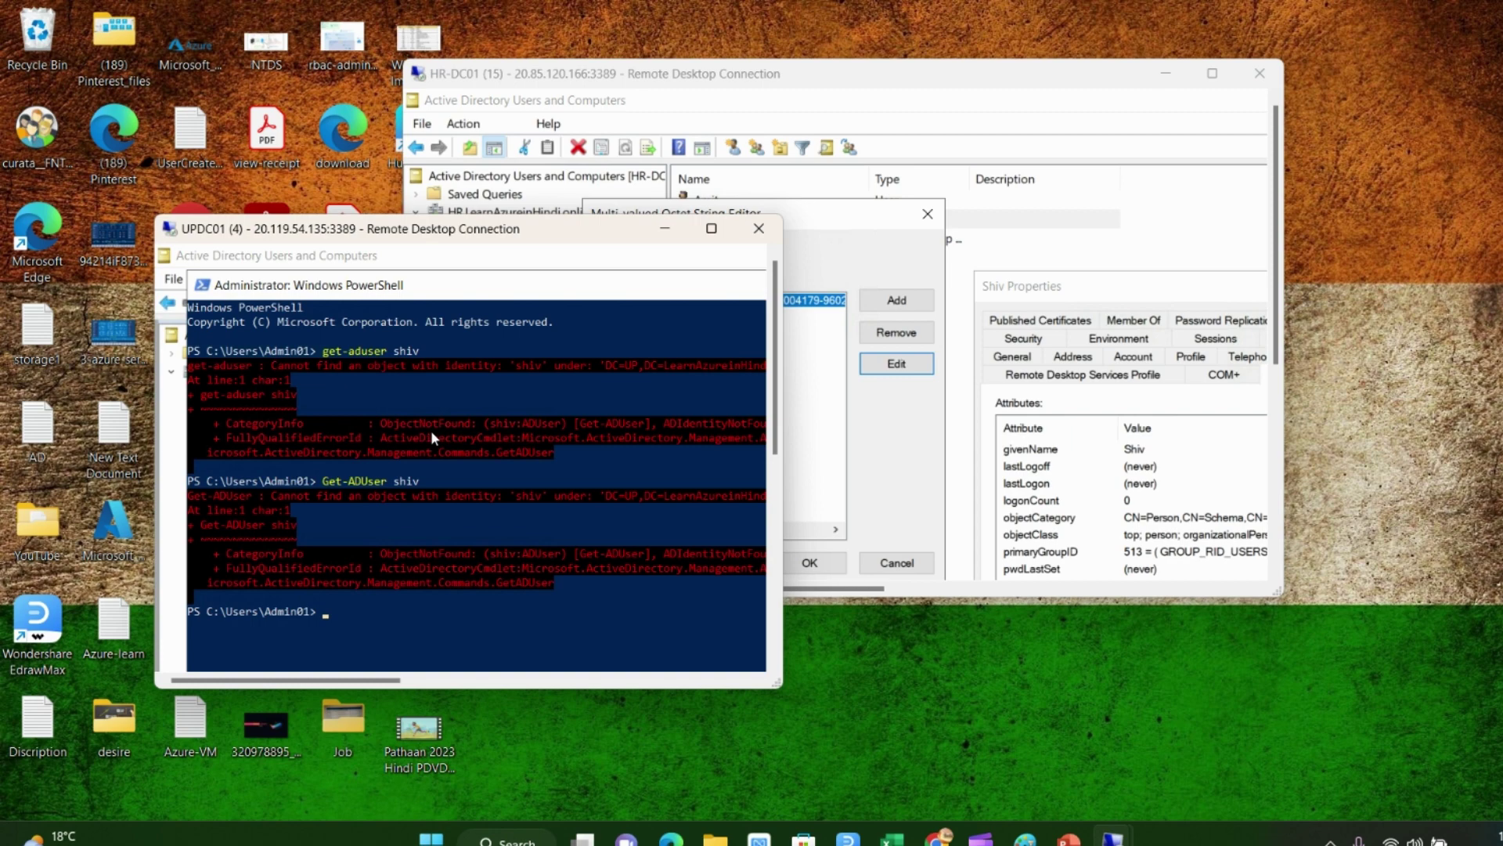
Maximize the UPDC01 session, refresh the IT OU in Active Directory Users and Computers and select the UP-Grp-Global group
{"action": "double_click", "coordinate": [585, 228]}
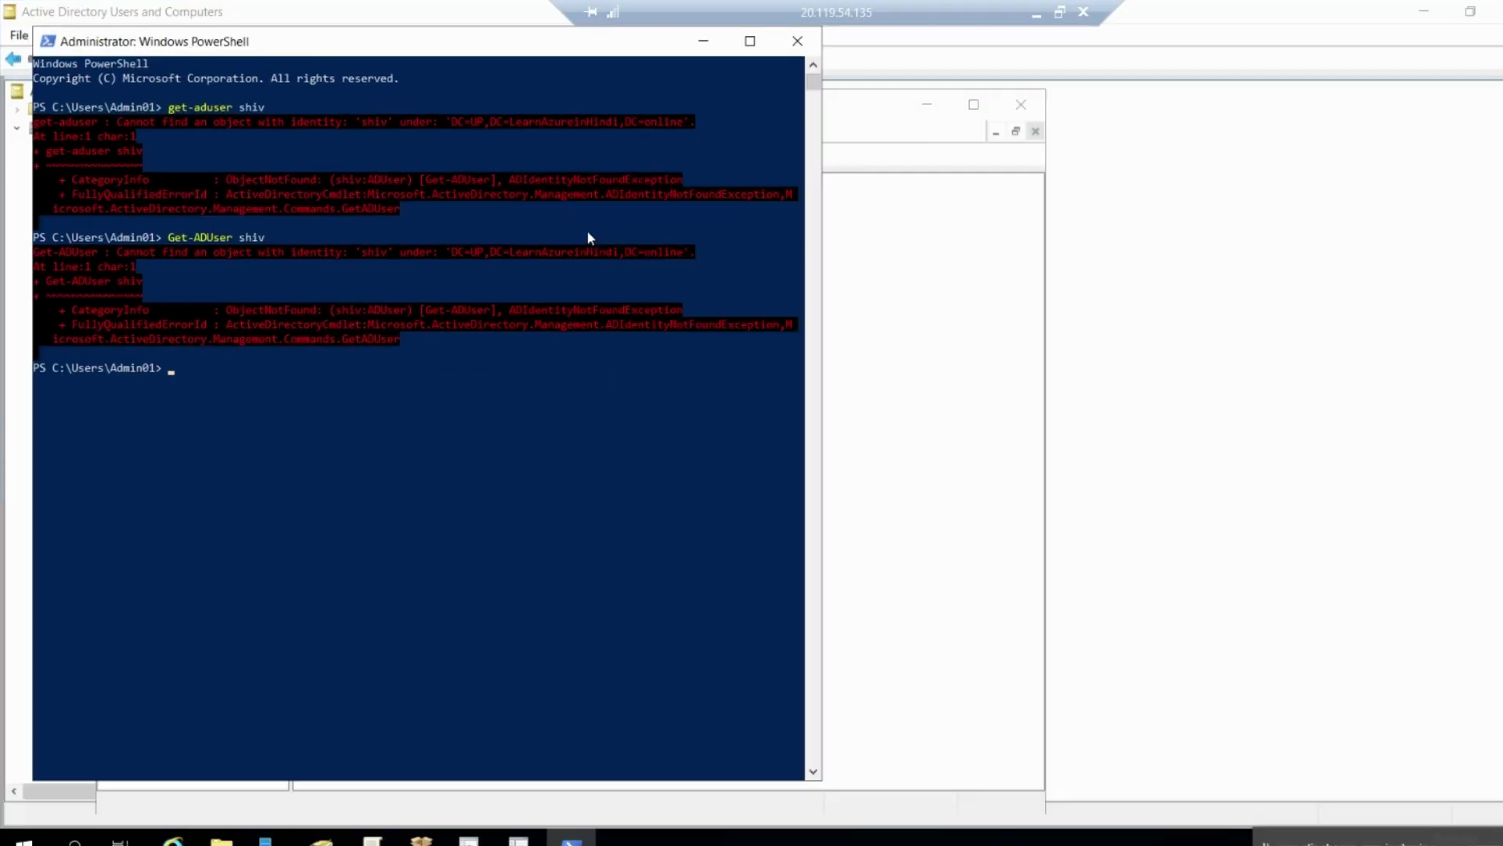
{"action": "left_click", "coordinate": [859, 135]}
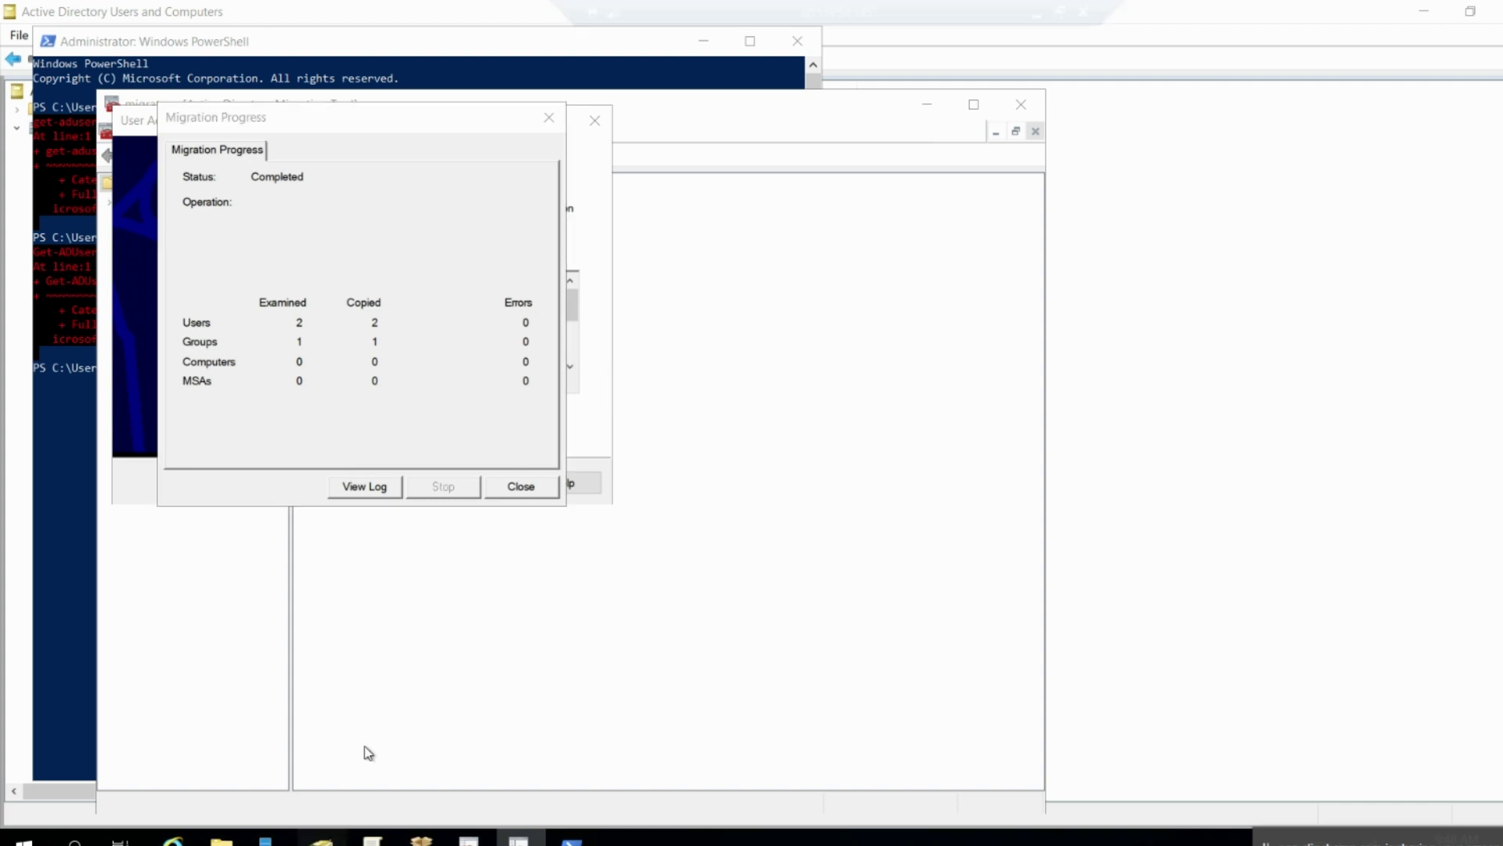
{"action": "left_click", "coordinate": [321, 839]}
{"action": "left_click", "coordinate": [249, 136]}
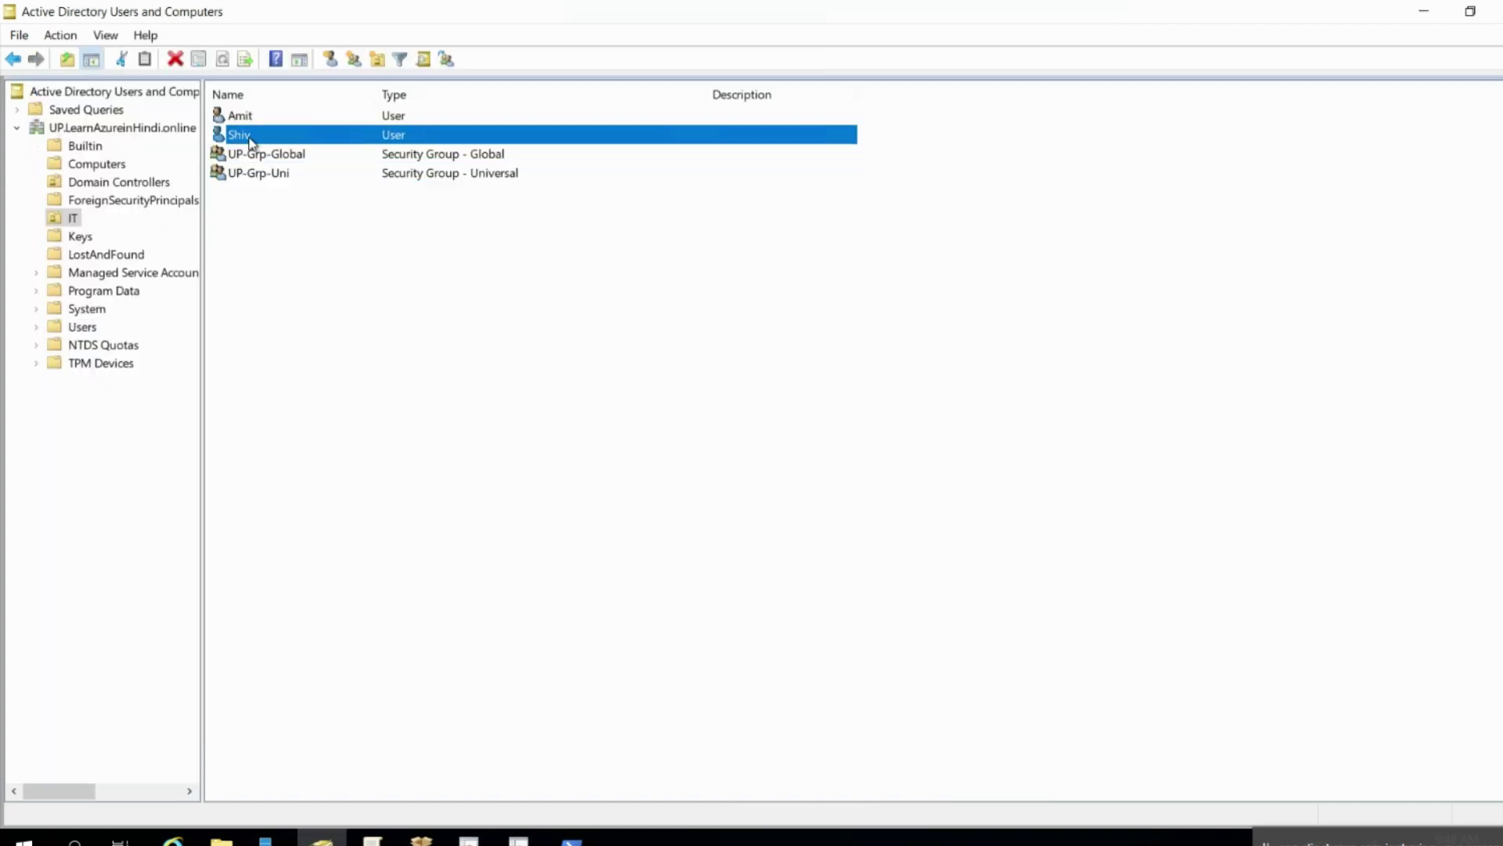
{"action": "right_click", "coordinate": [495, 315]}
{"action": "left_click", "coordinate": [552, 435]}
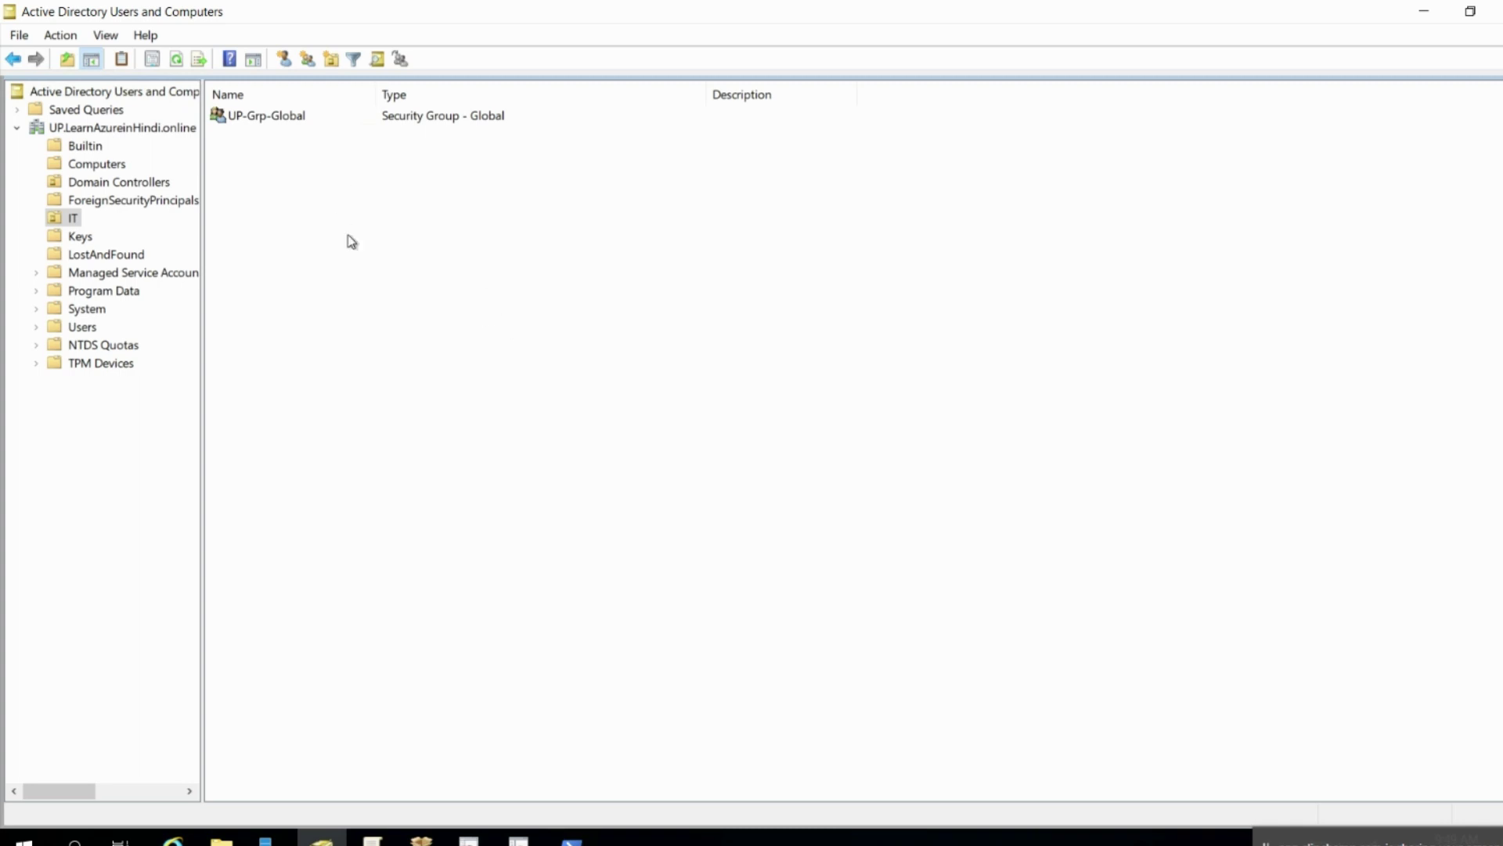
{"action": "mouse_move", "coordinate": [890, 7]}
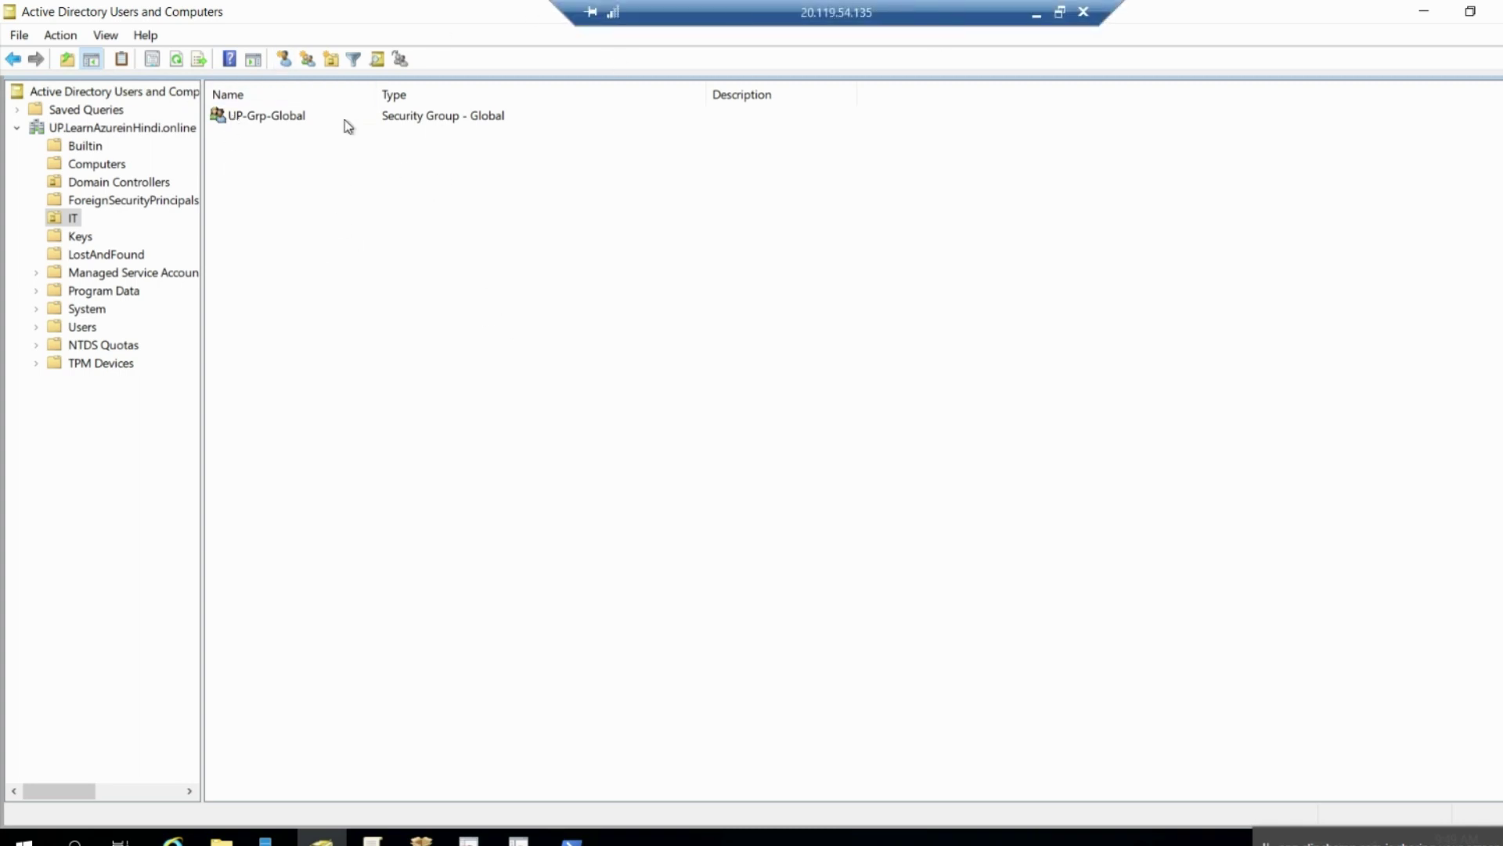
{"action": "left_click", "coordinate": [290, 121]}
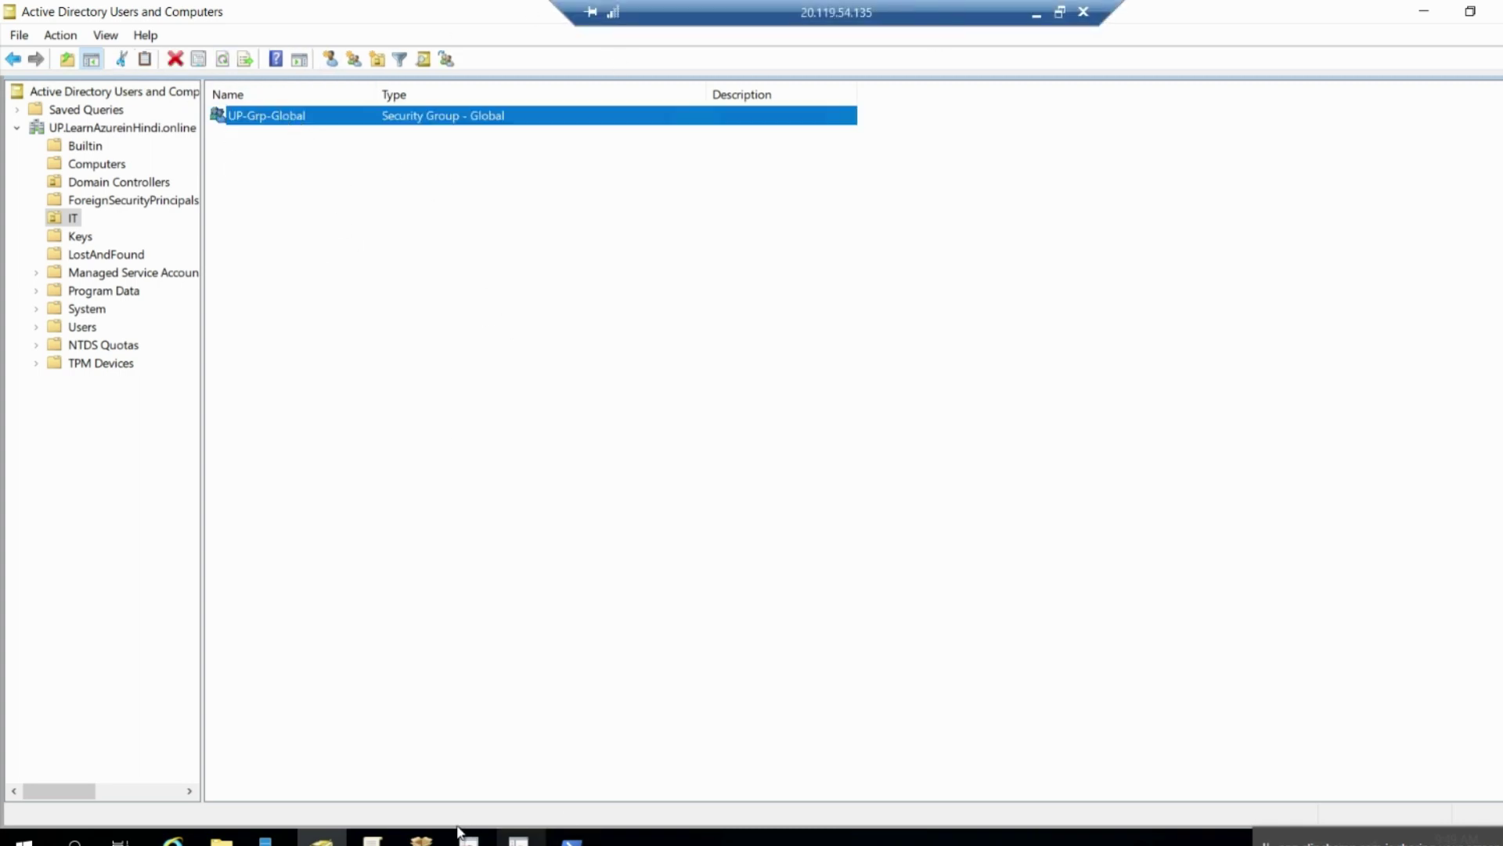
Close the user migration progress and start a group account migration from UP.LearnAzureinHindi.online to HR.LearnAzureinHindi.online with groups selected from the domain
{"action": "left_click", "coordinate": [518, 836]}
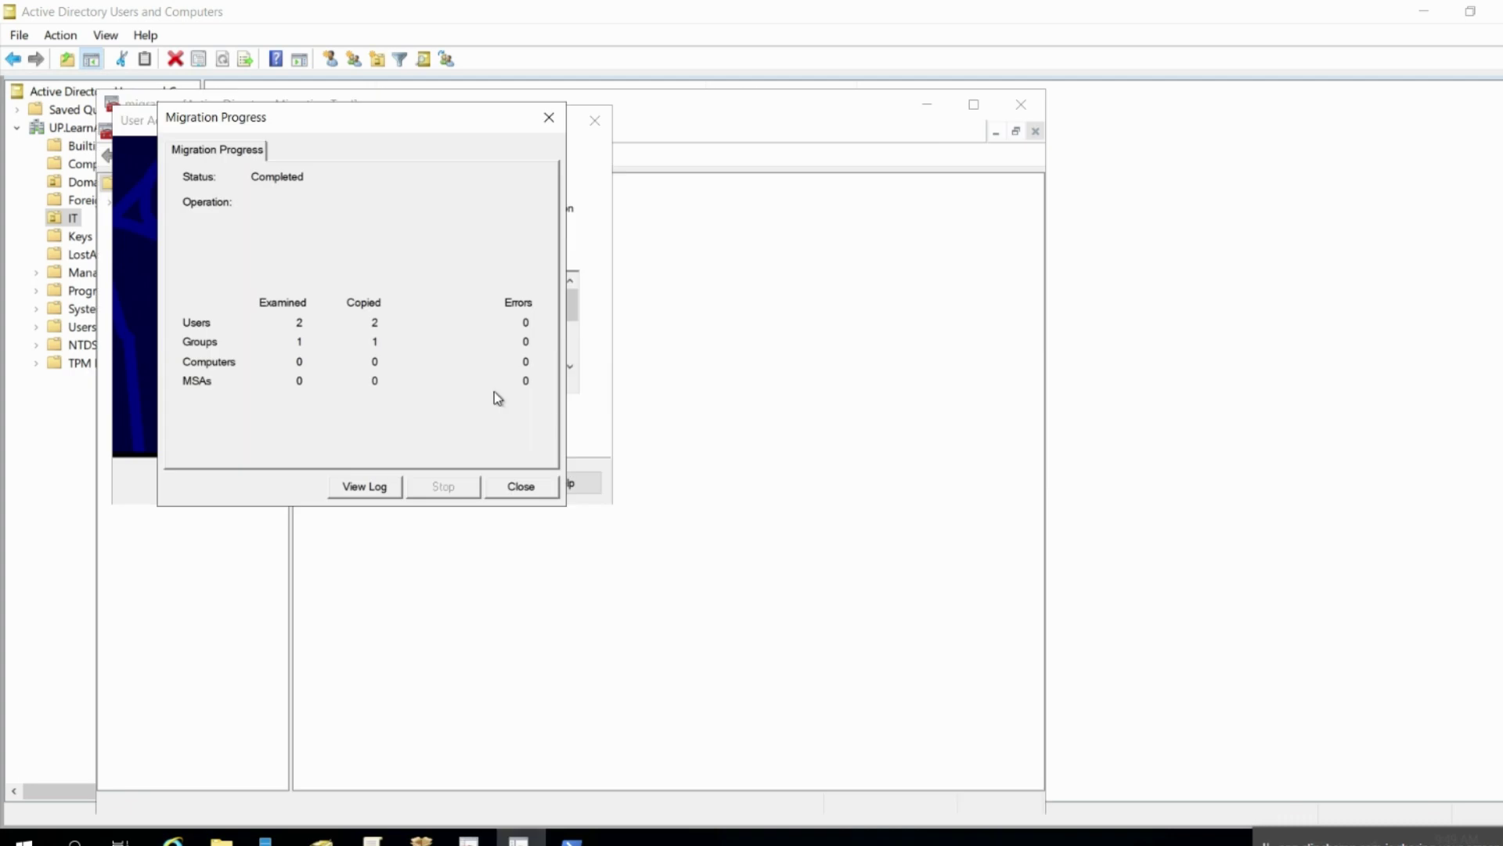
{"action": "left_click", "coordinate": [508, 486]}
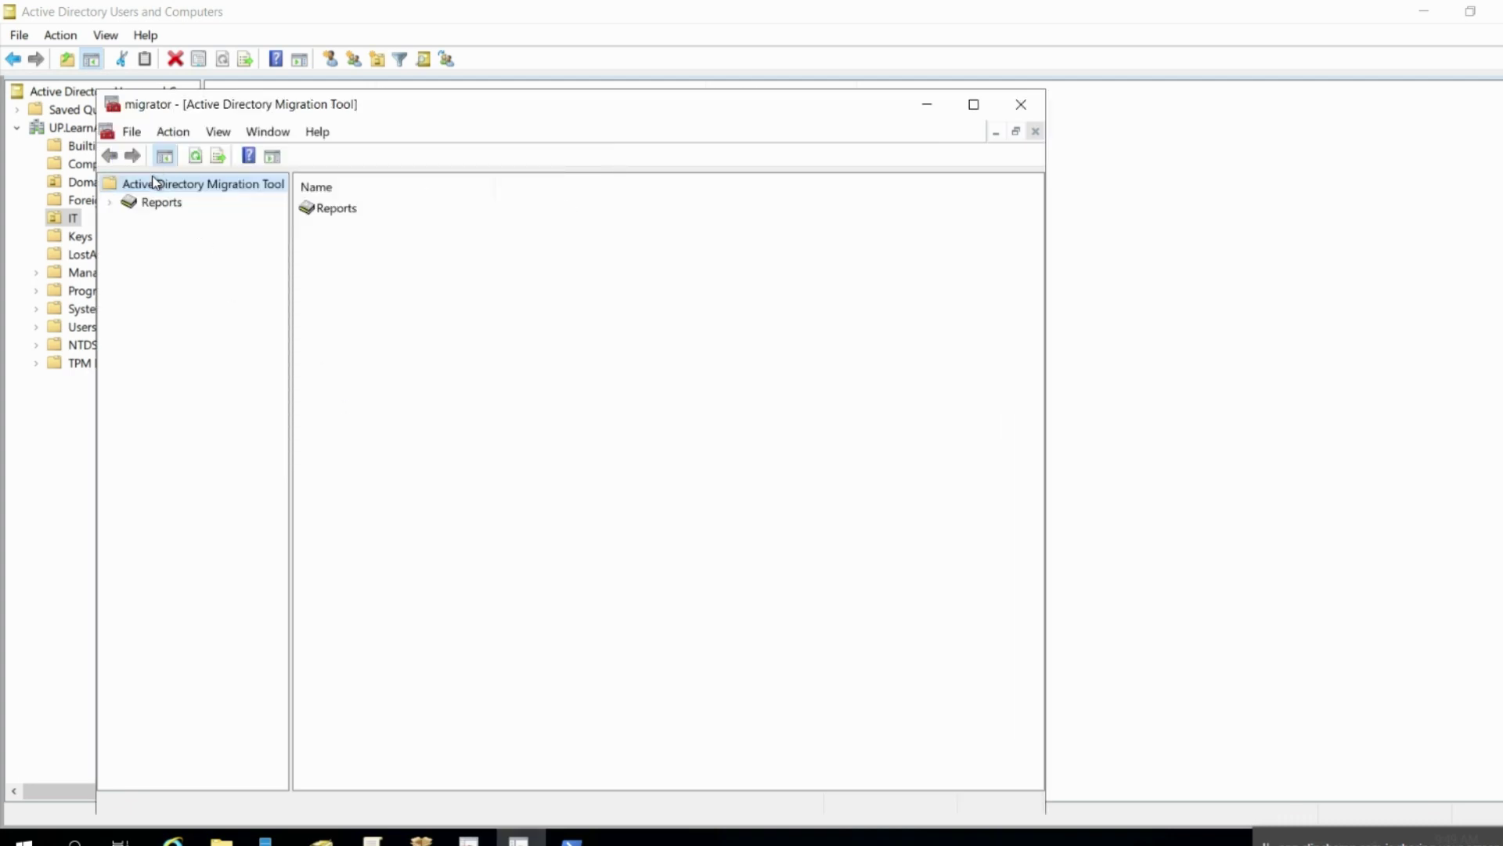
{"action": "right_click", "coordinate": [154, 182]}
{"action": "left_click", "coordinate": [226, 213]}
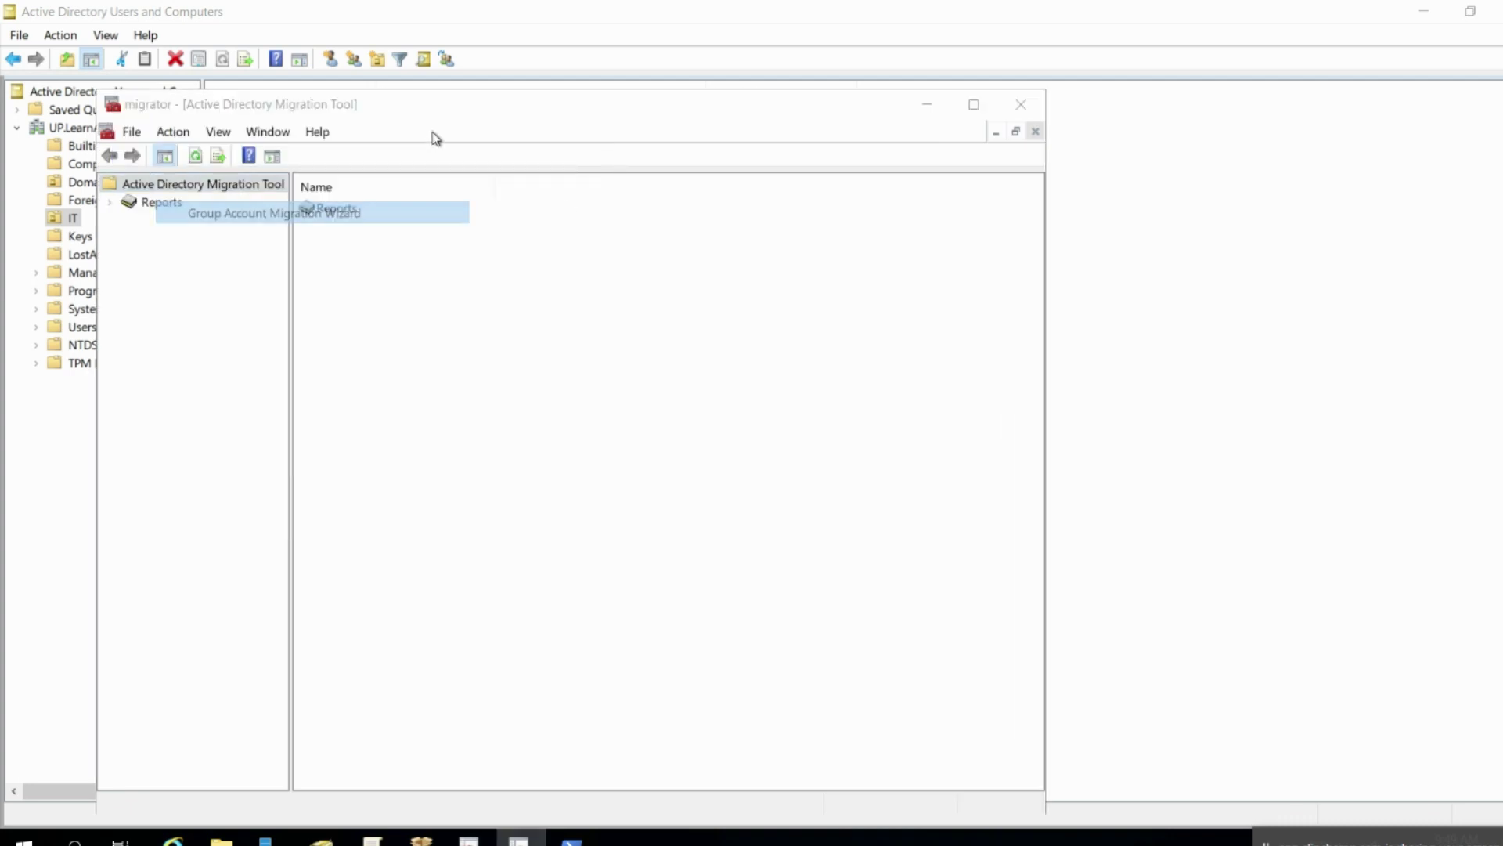
{"action": "left_click", "coordinate": [392, 482]}
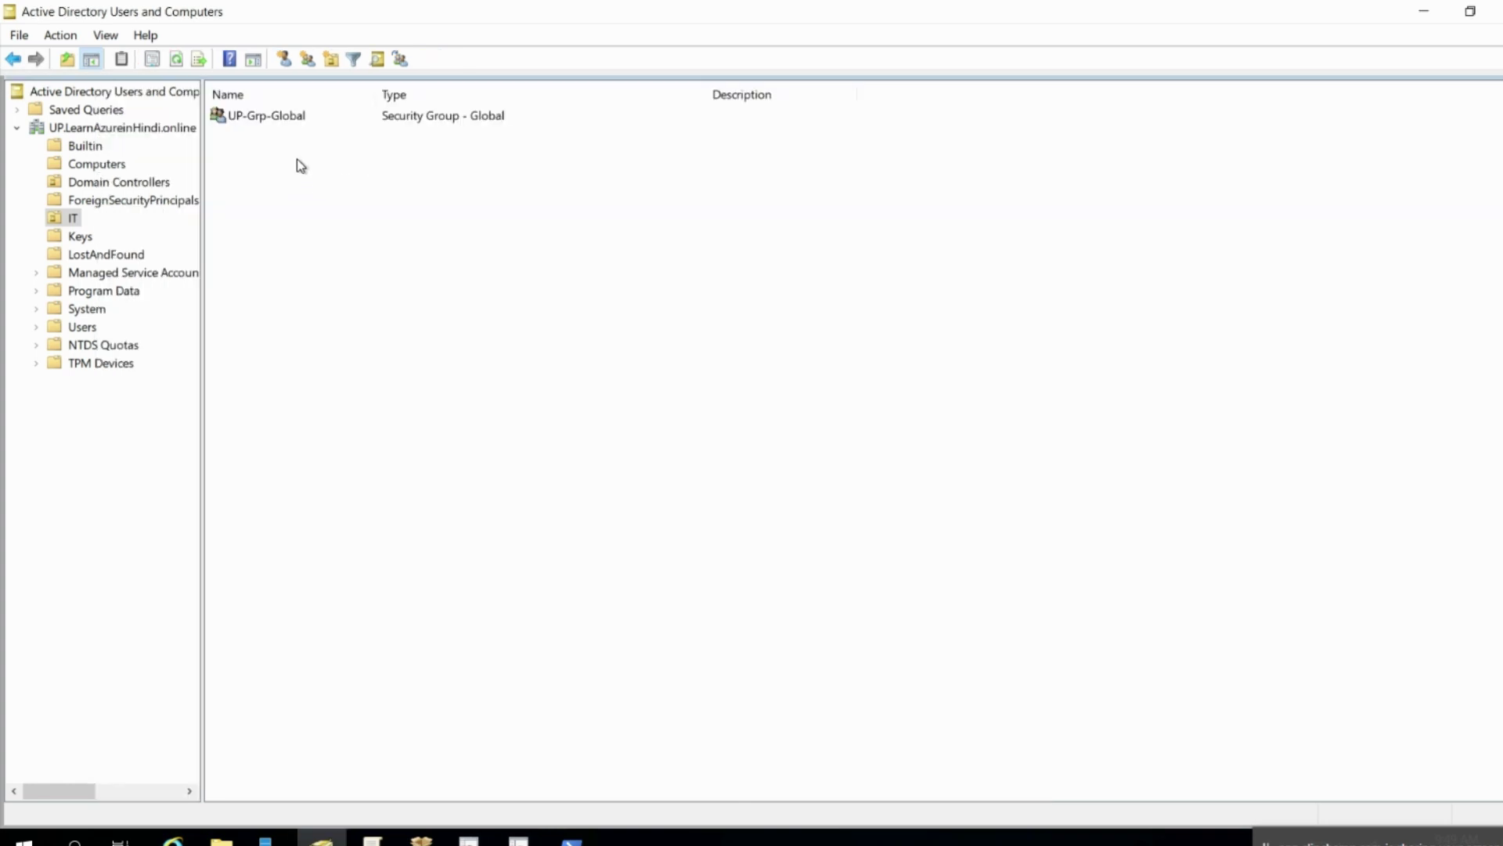
{"action": "left_click", "coordinate": [519, 840]}
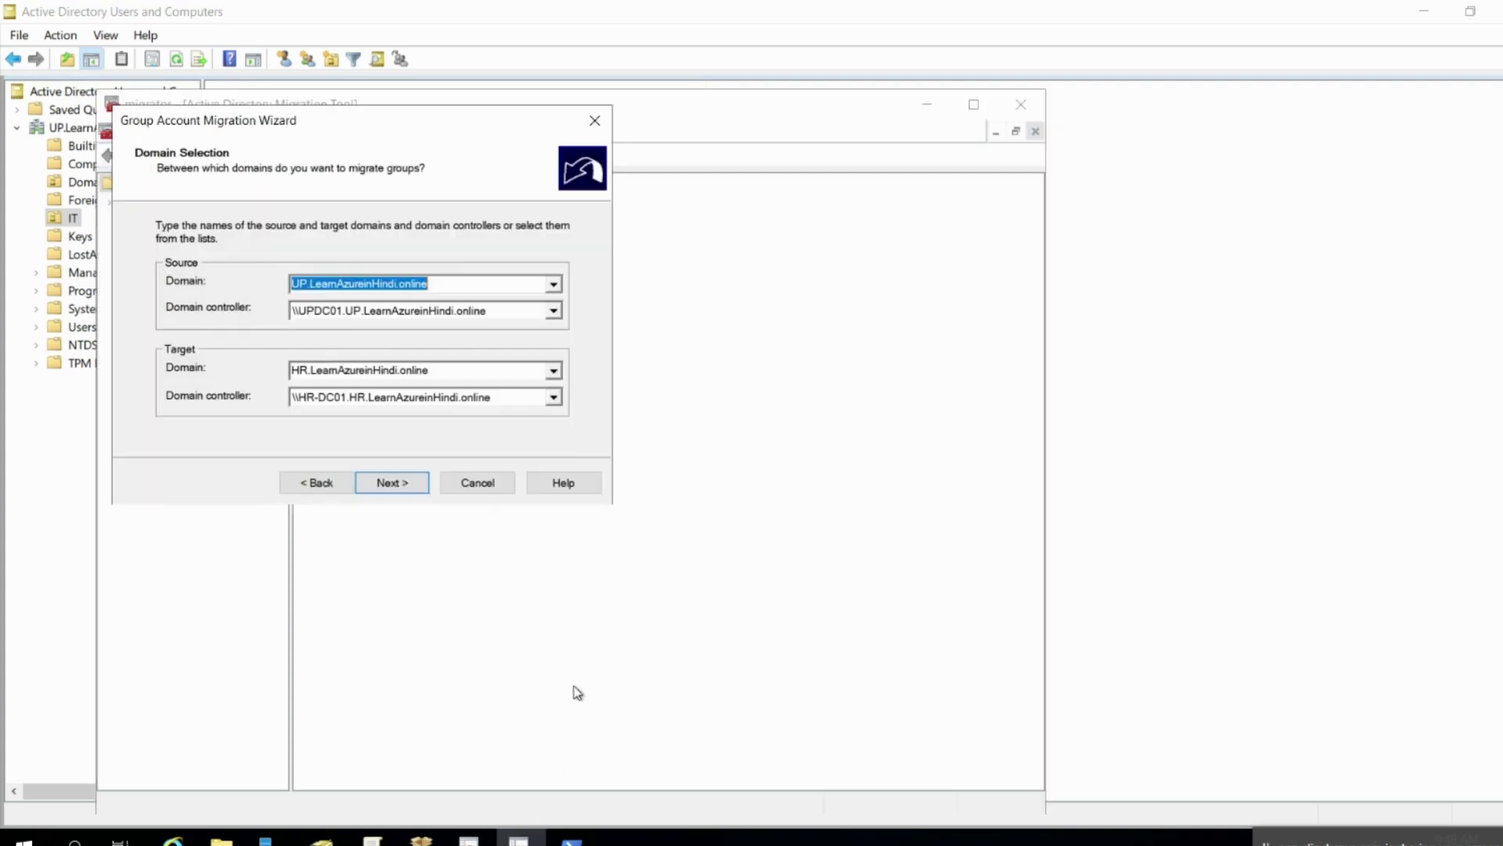
{"action": "left_click", "coordinate": [393, 483]}
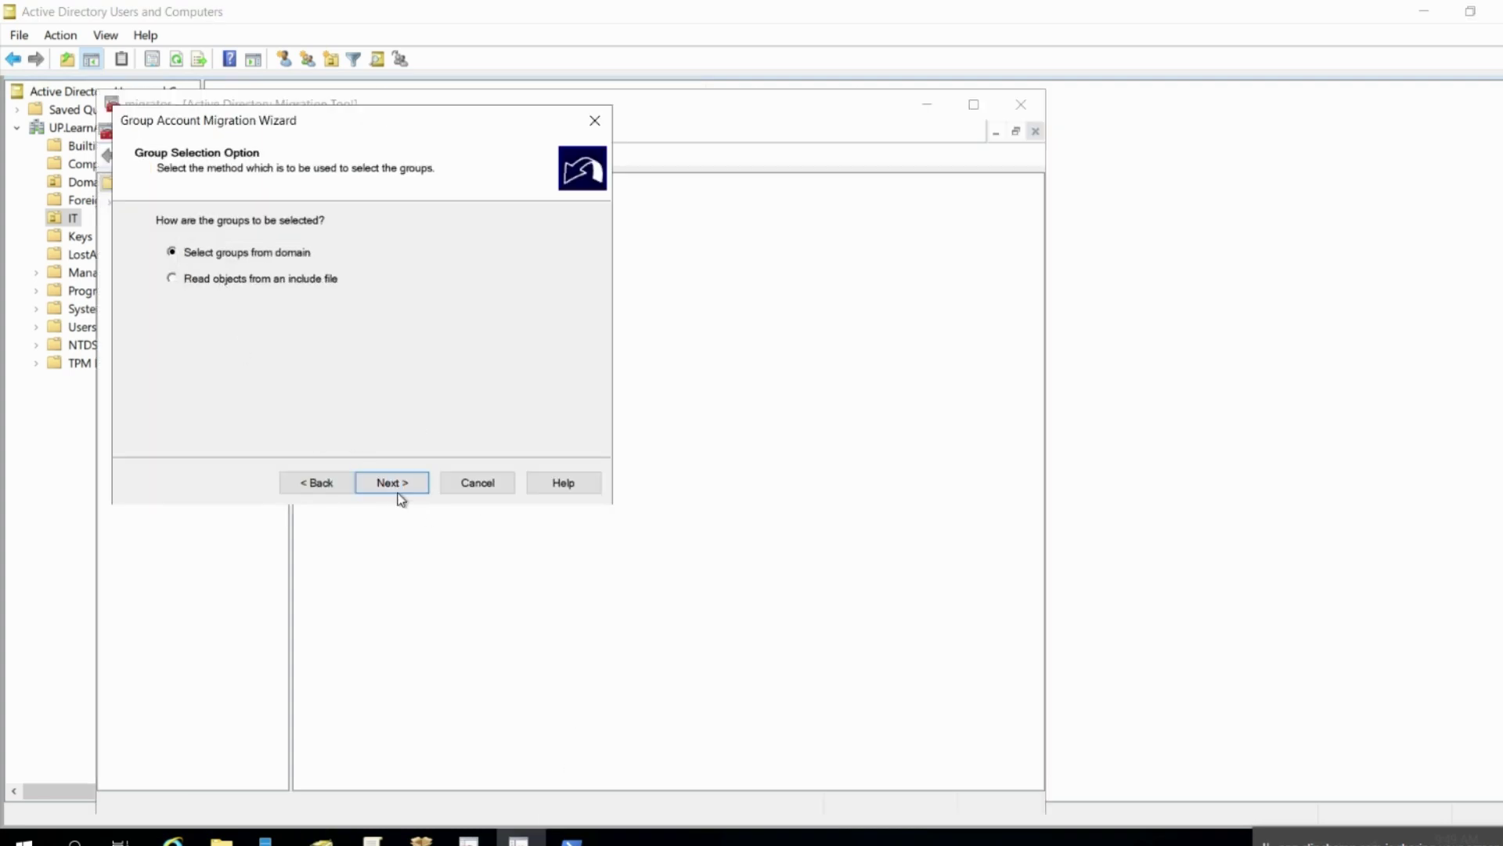
{"action": "left_click", "coordinate": [395, 488]}
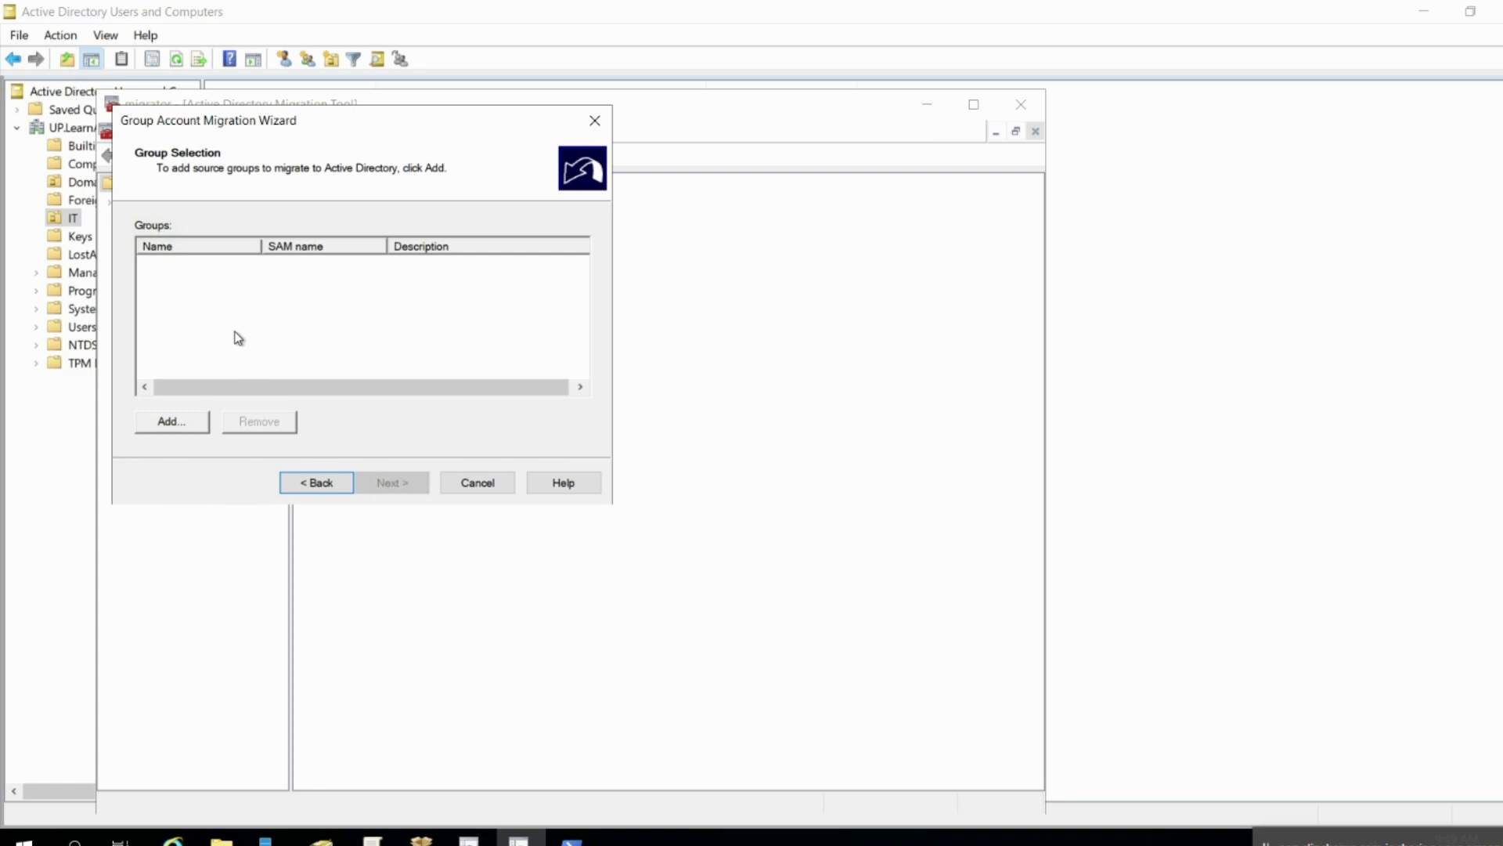
Add the UP-Grp-Global group to the migration by searching for "up", and continue to the group options
{"action": "left_click", "coordinate": [172, 421]}
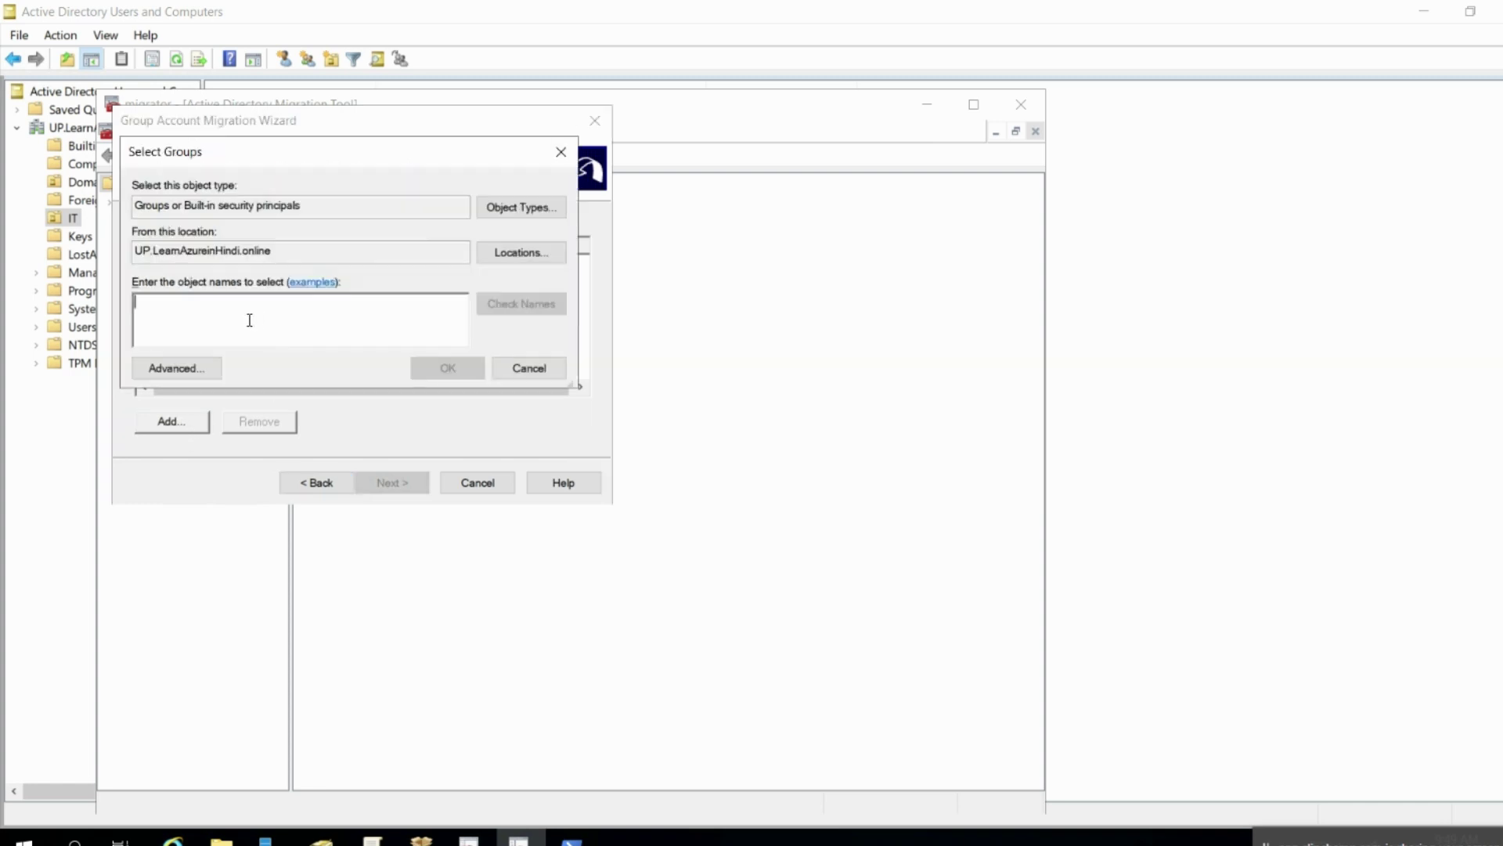
{"action": "type", "text": "up"}
{"action": "left_click", "coordinate": [521, 303]}
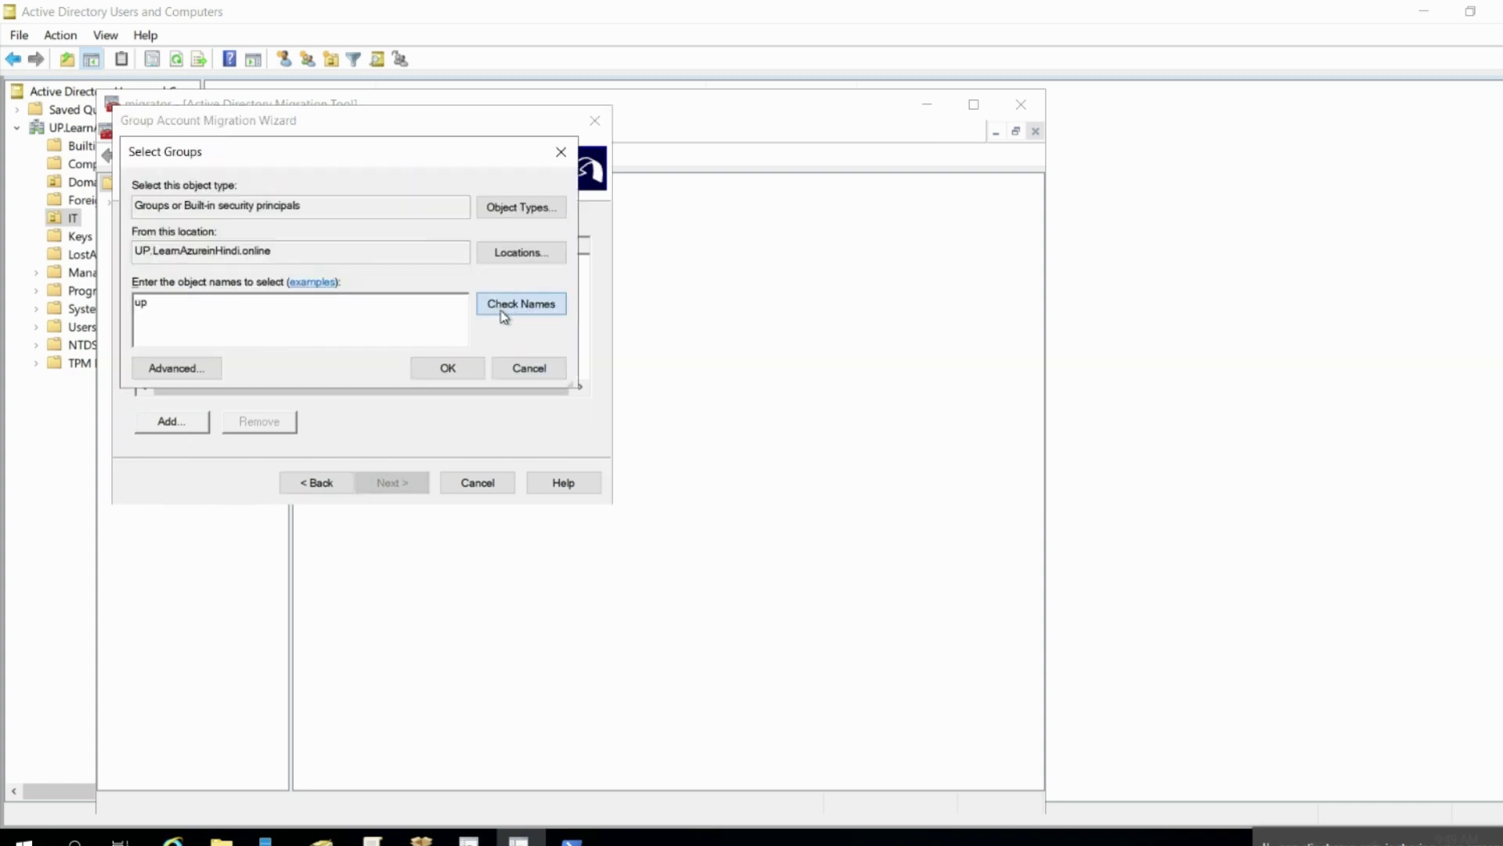
{"action": "left_click", "coordinate": [443, 374]}
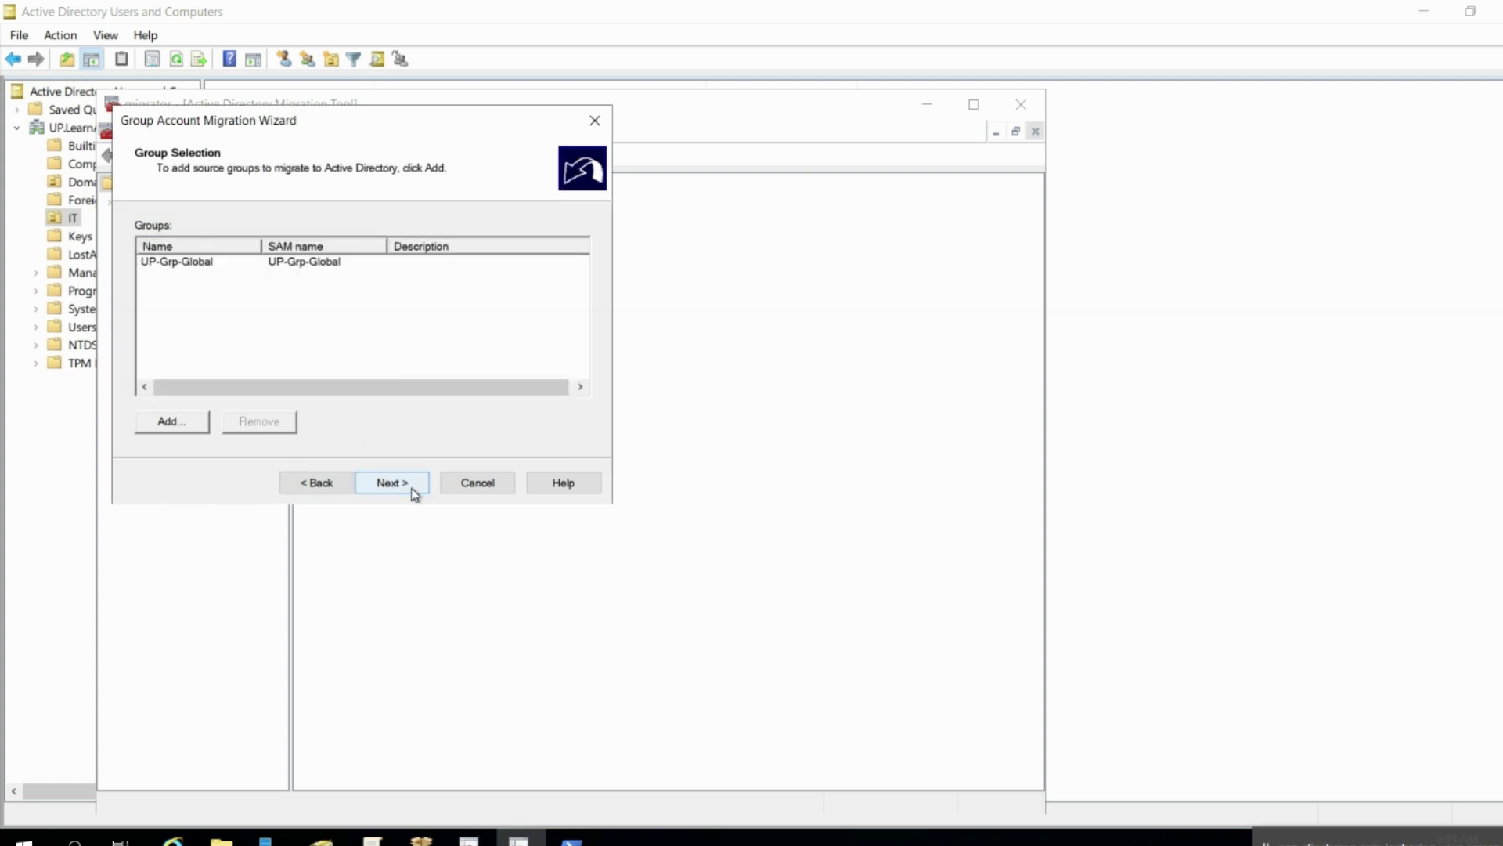
{"action": "left_click", "coordinate": [411, 486]}
{"action": "left_click", "coordinate": [400, 485]}
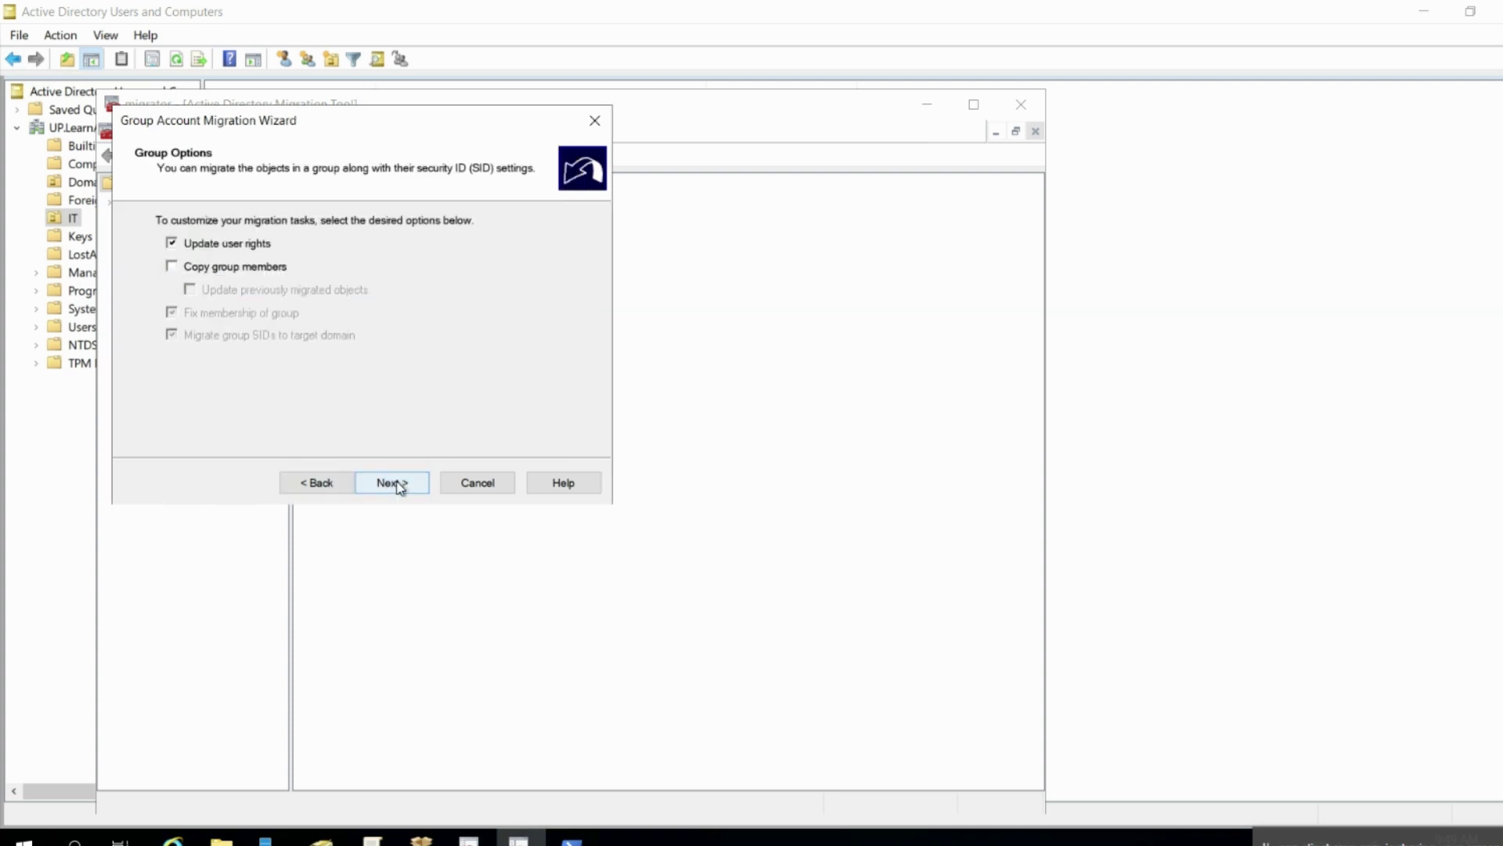
Enable copying of group members, keep the remaining group options and run the group migration
{"action": "left_click", "coordinate": [183, 269]}
{"action": "left_click", "coordinate": [398, 490]}
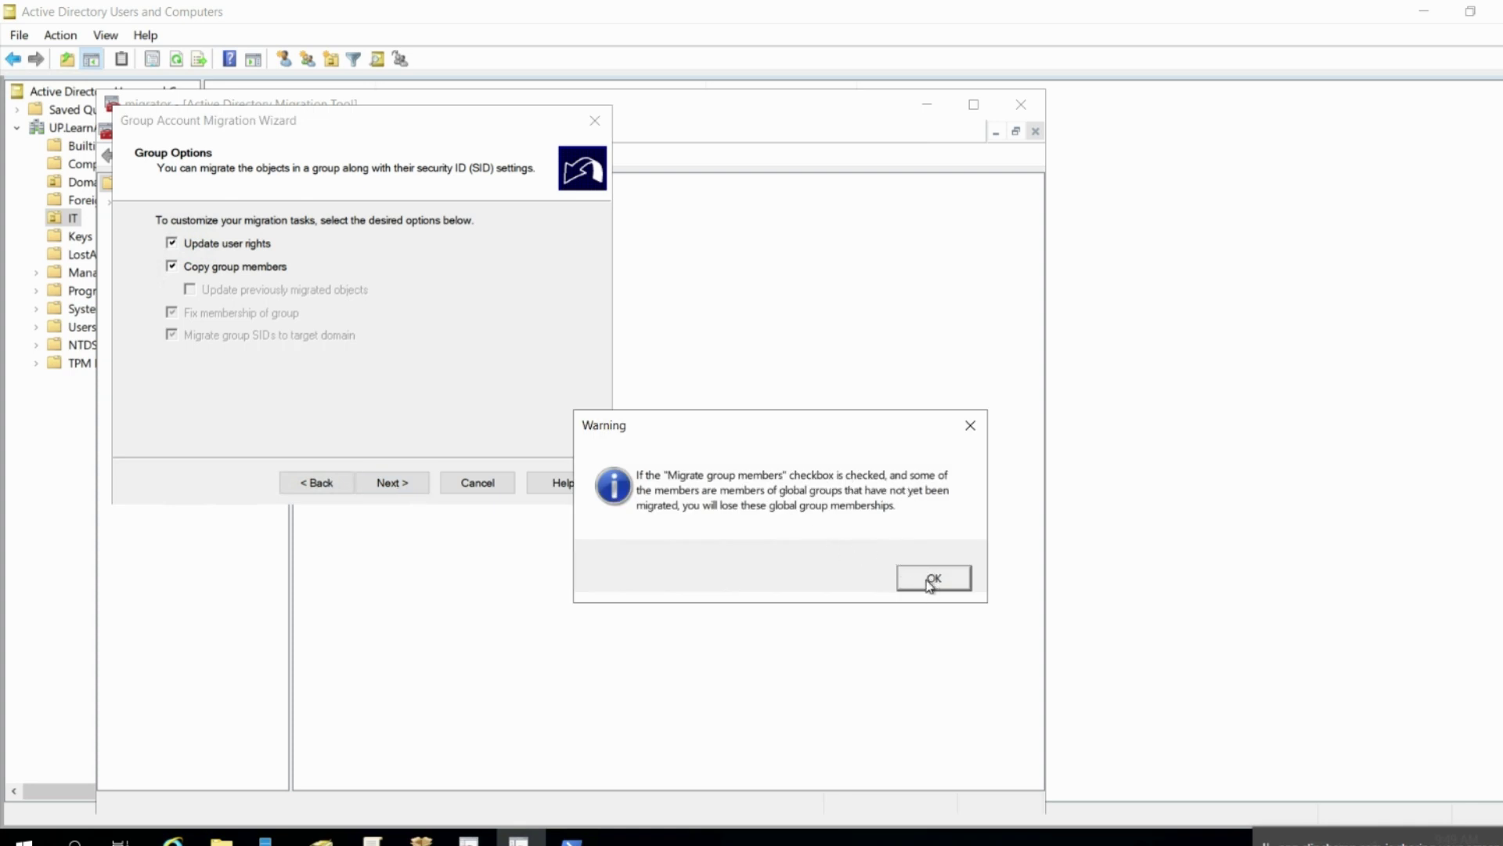
{"action": "left_click", "coordinate": [930, 577]}
{"action": "left_click", "coordinate": [403, 479]}
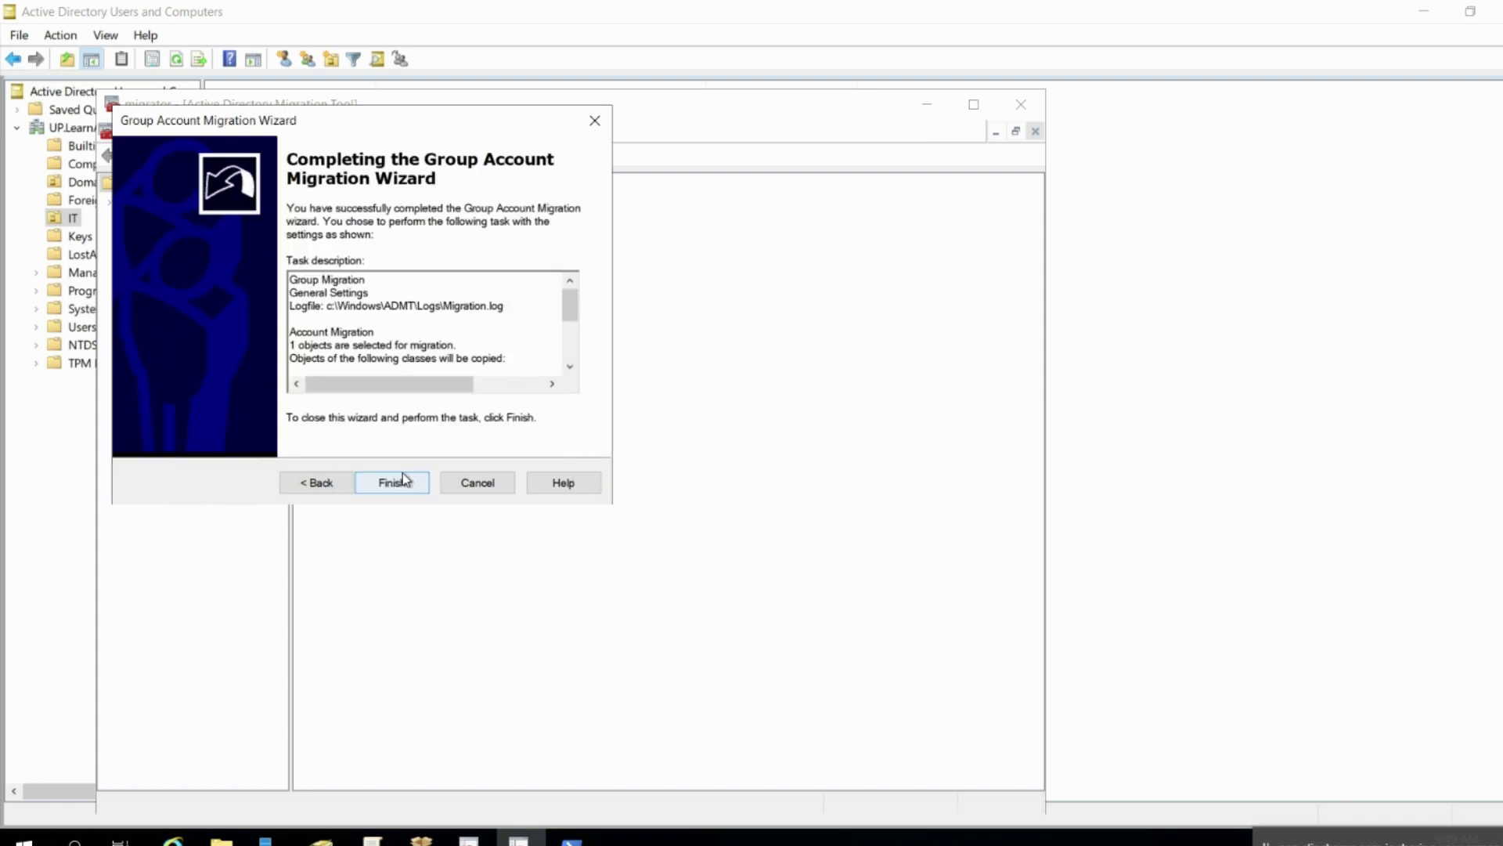
{"action": "left_click", "coordinate": [398, 483]}
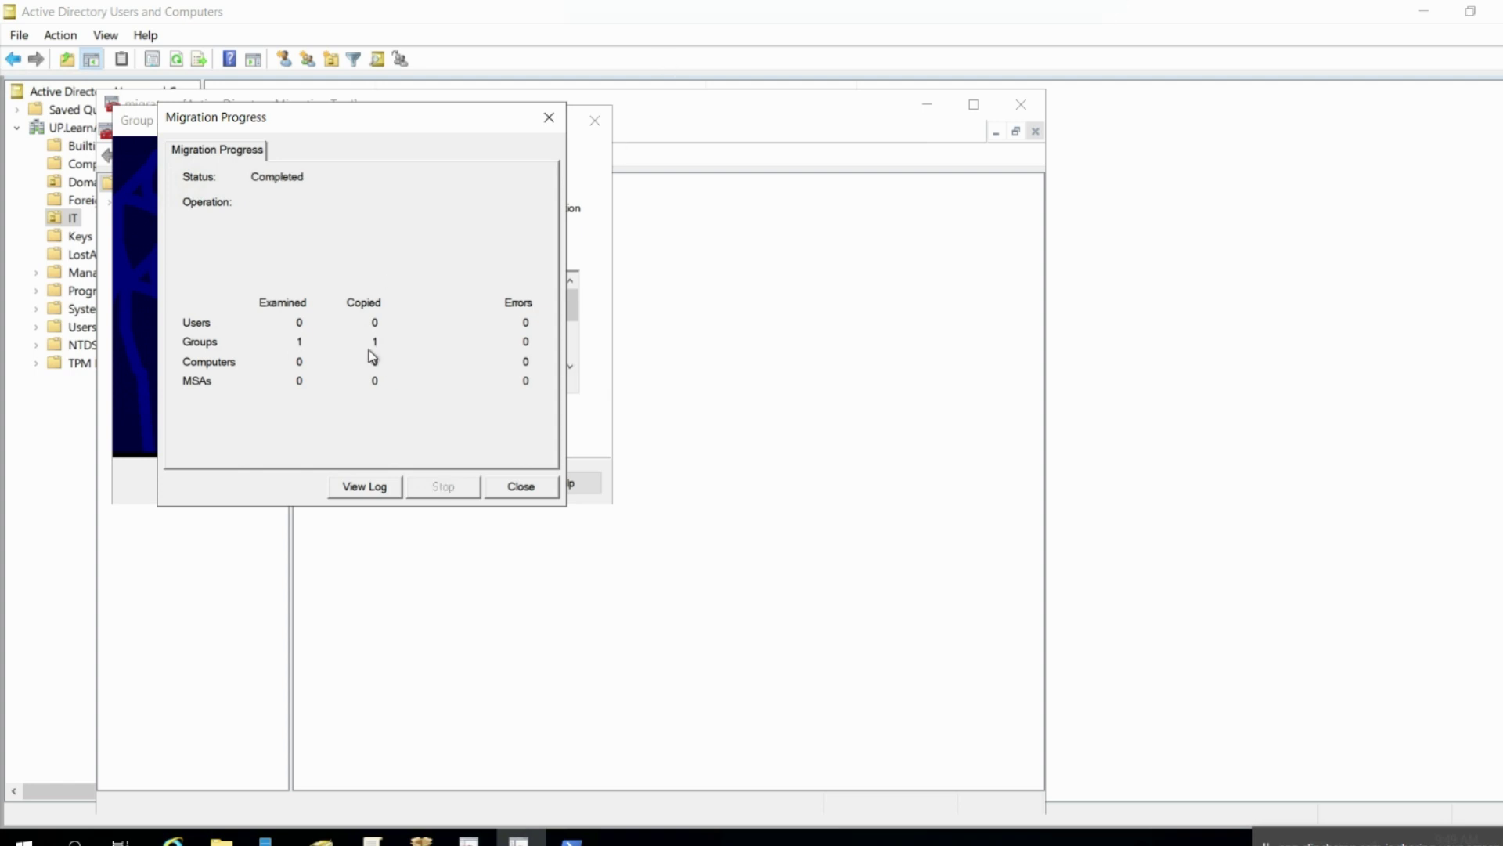
Return to the HR-DC01 session, close the sIDHistory editor and user properties, and view the ADMT OU
{"action": "left_click", "coordinate": [1037, 10]}
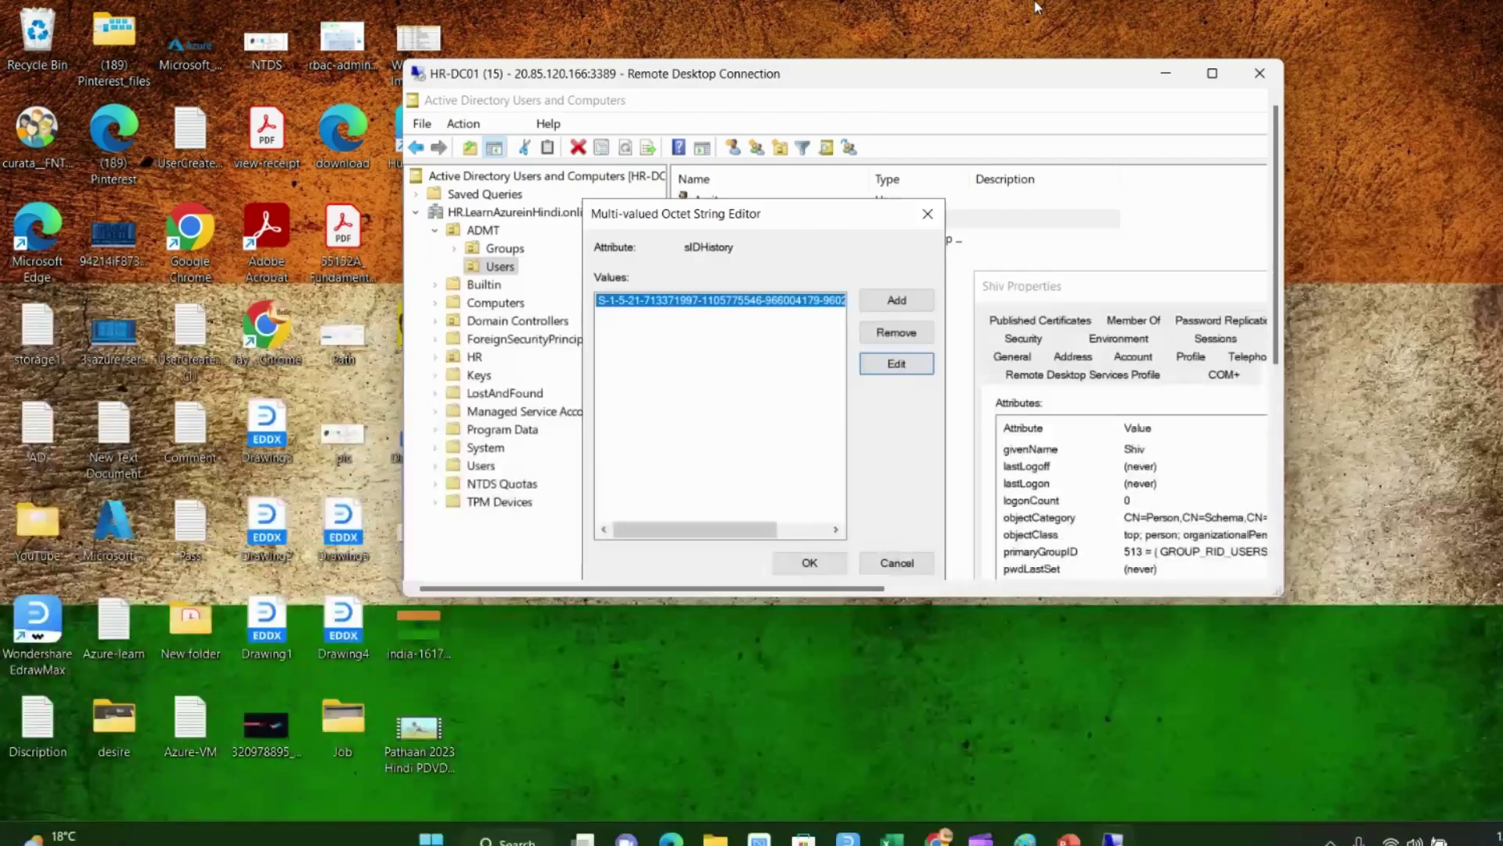
{"action": "double_click", "coordinate": [975, 78]}
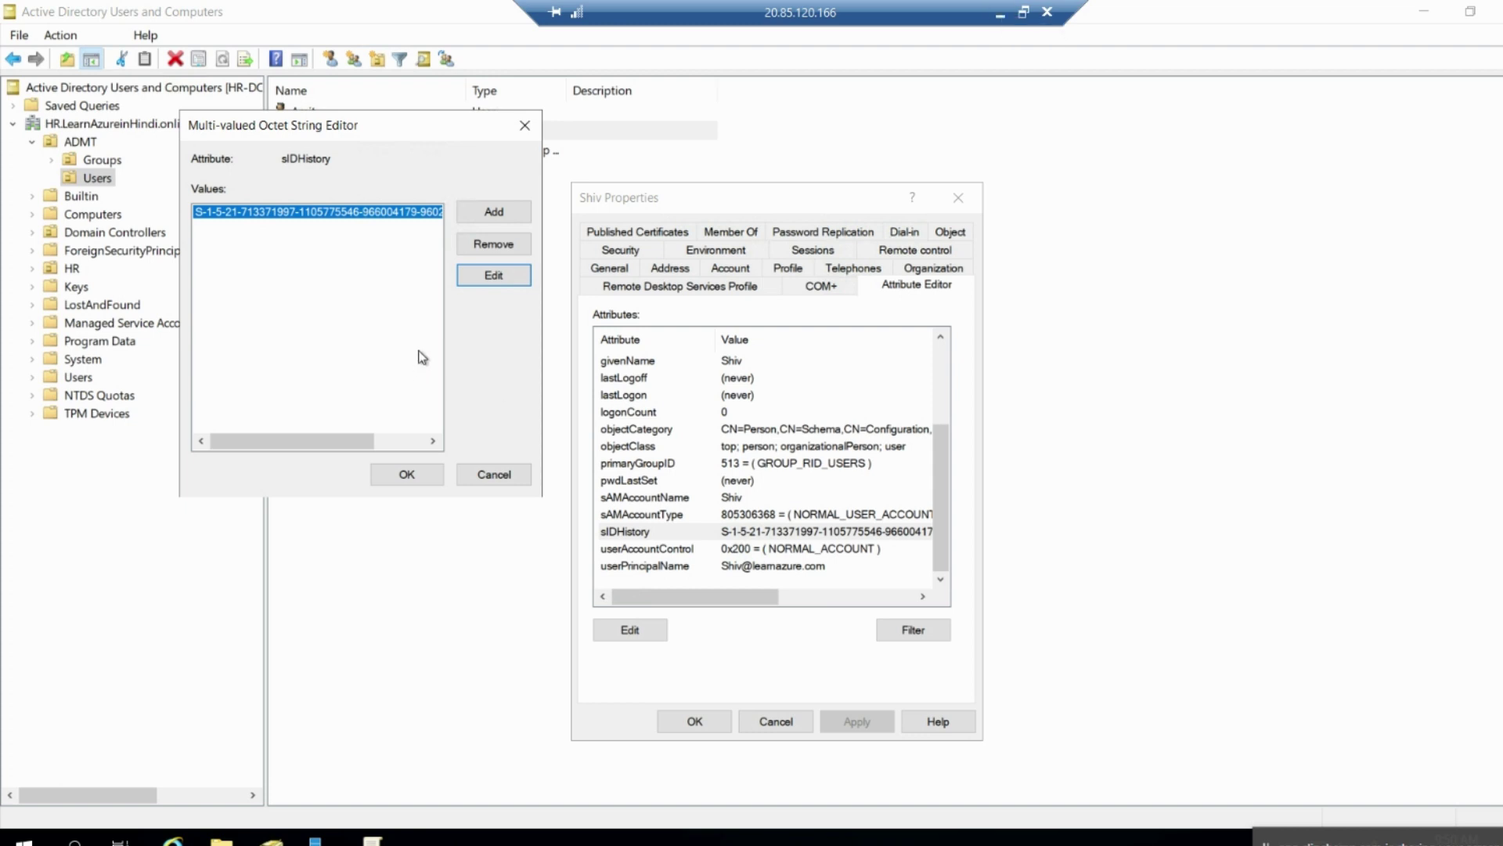
{"action": "left_click", "coordinate": [80, 142]}
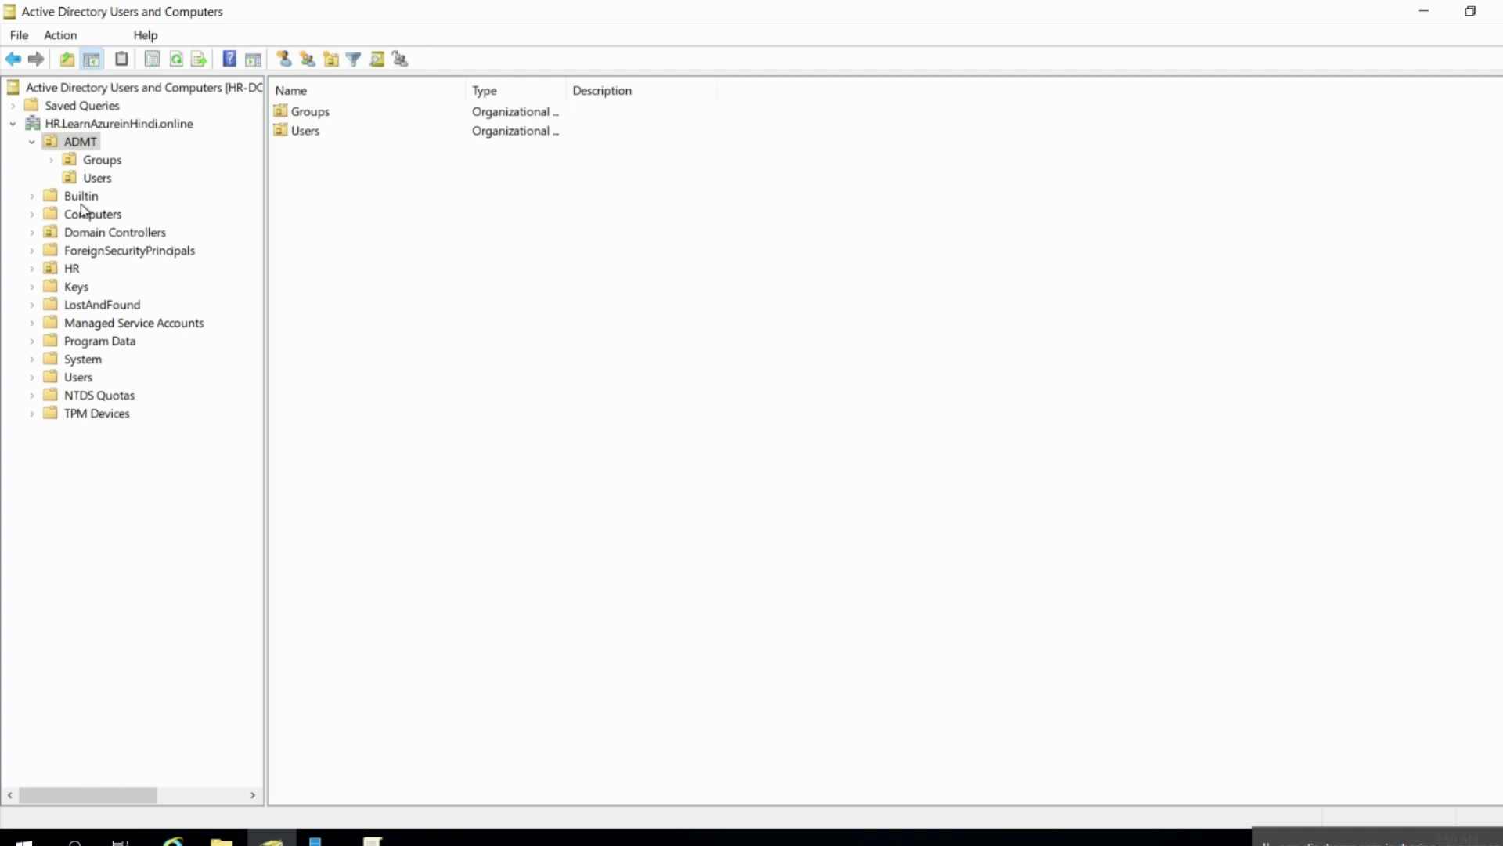
Look through the Computers and Builtin containers and view the members of the Administrators group
{"action": "left_click", "coordinate": [88, 213]}
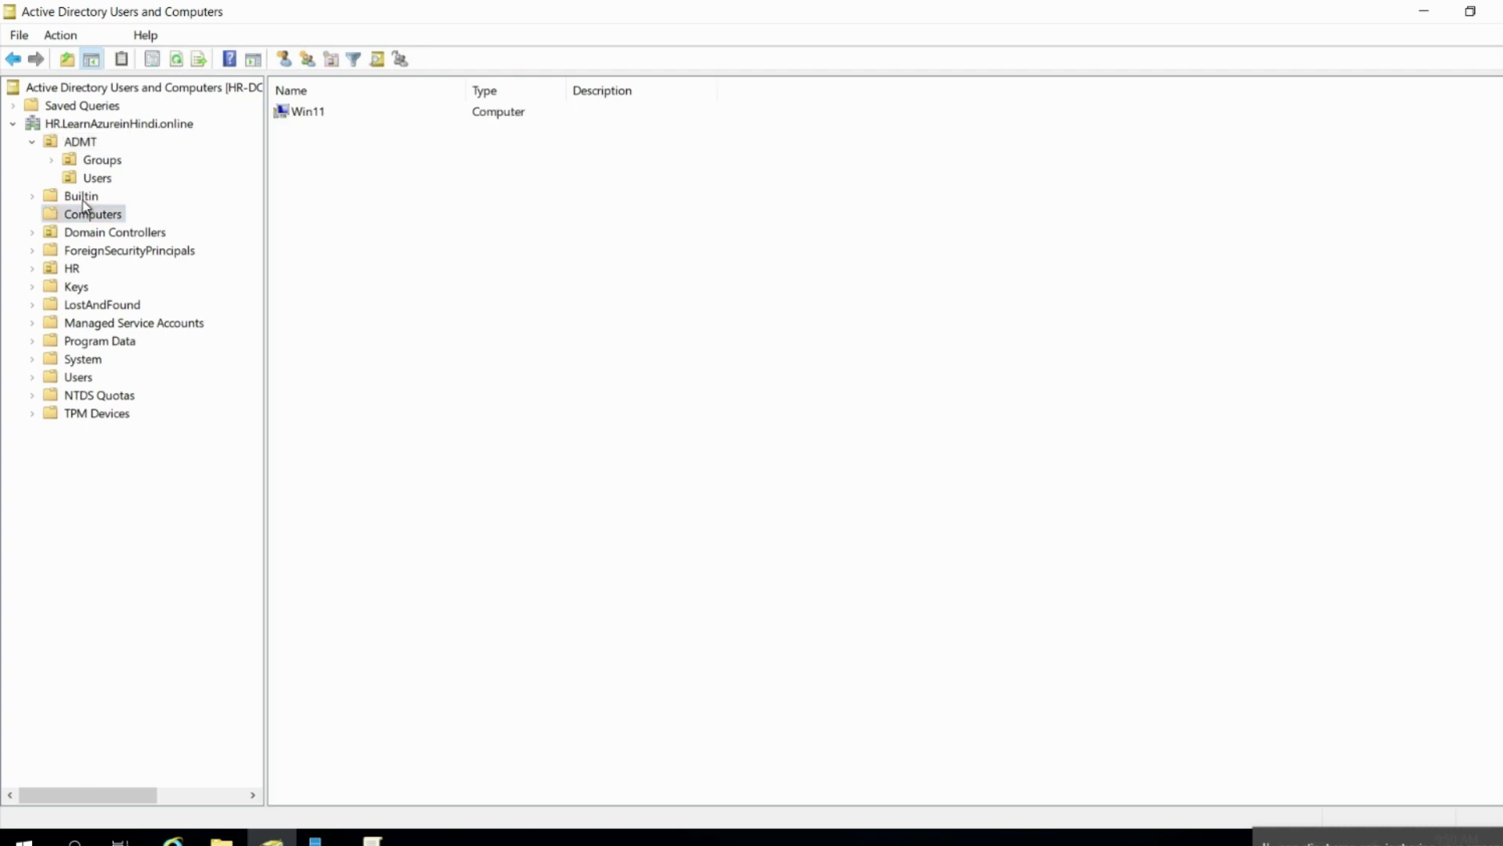
{"action": "left_click", "coordinate": [81, 196]}
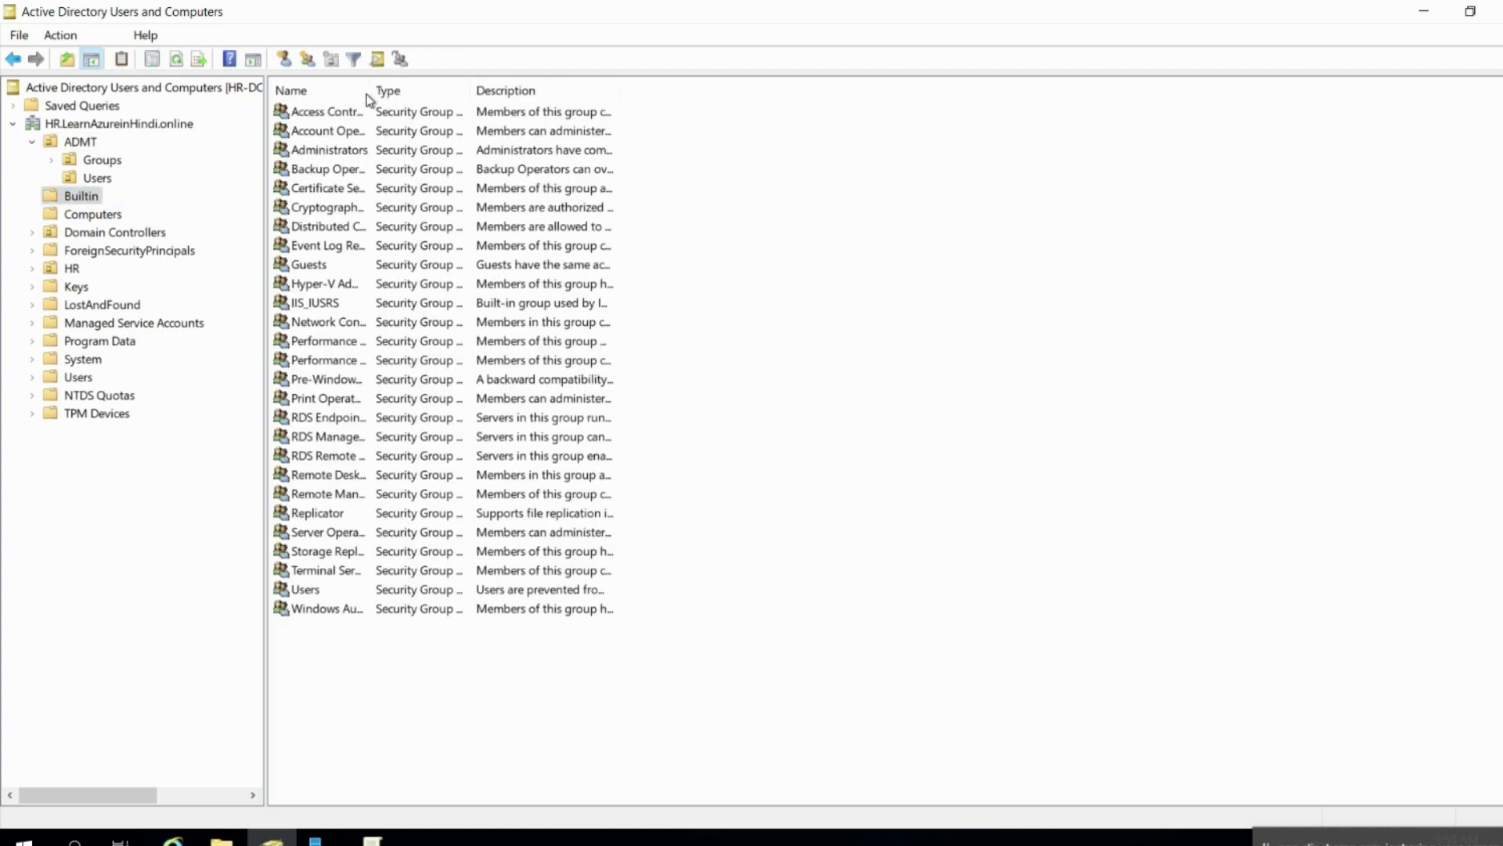
{"action": "double_click", "coordinate": [382, 151]}
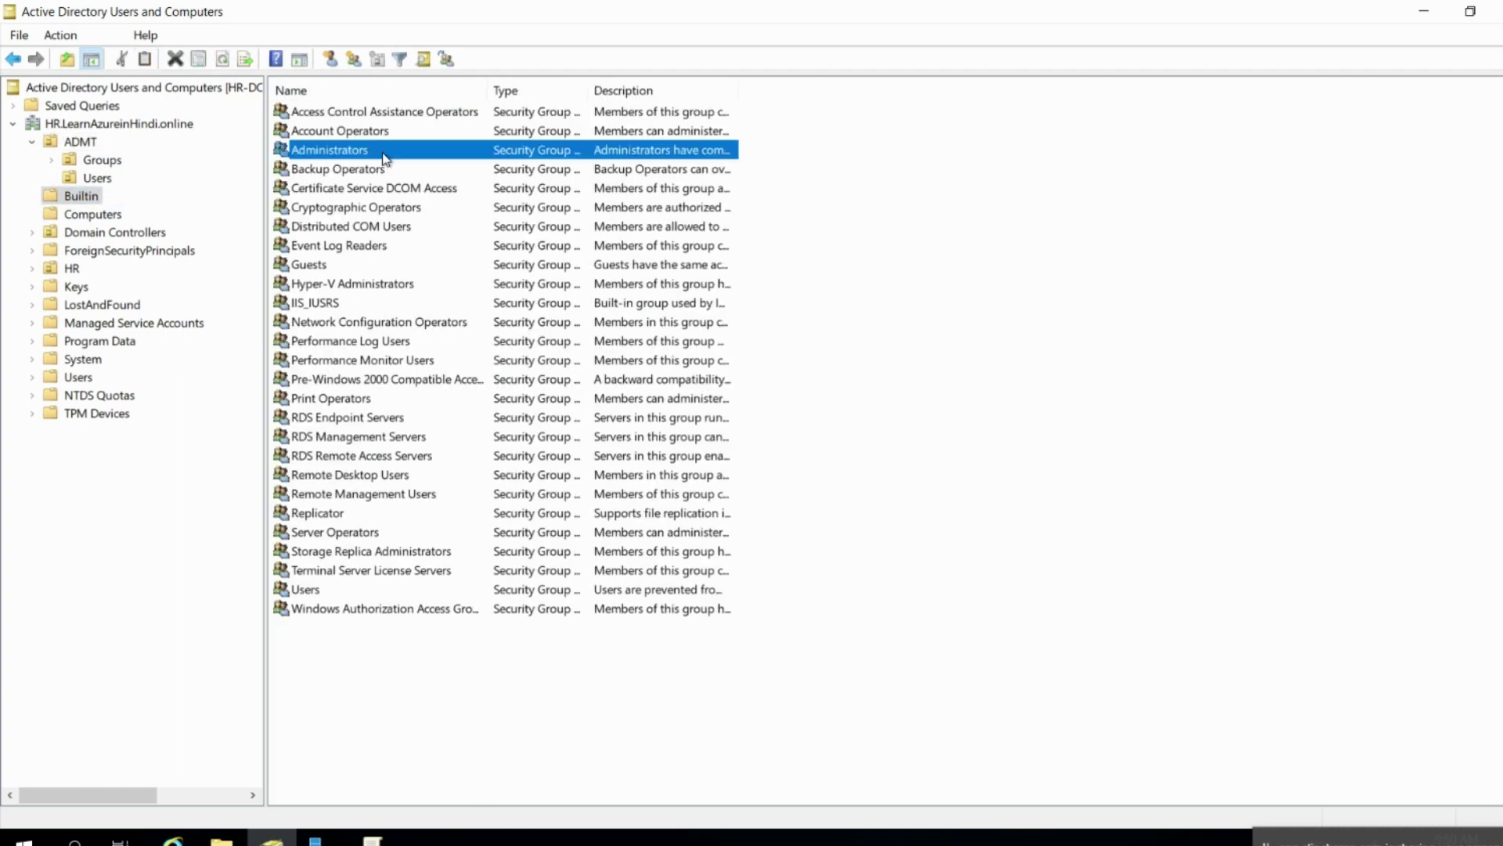
{"action": "left_click", "coordinate": [732, 276]}
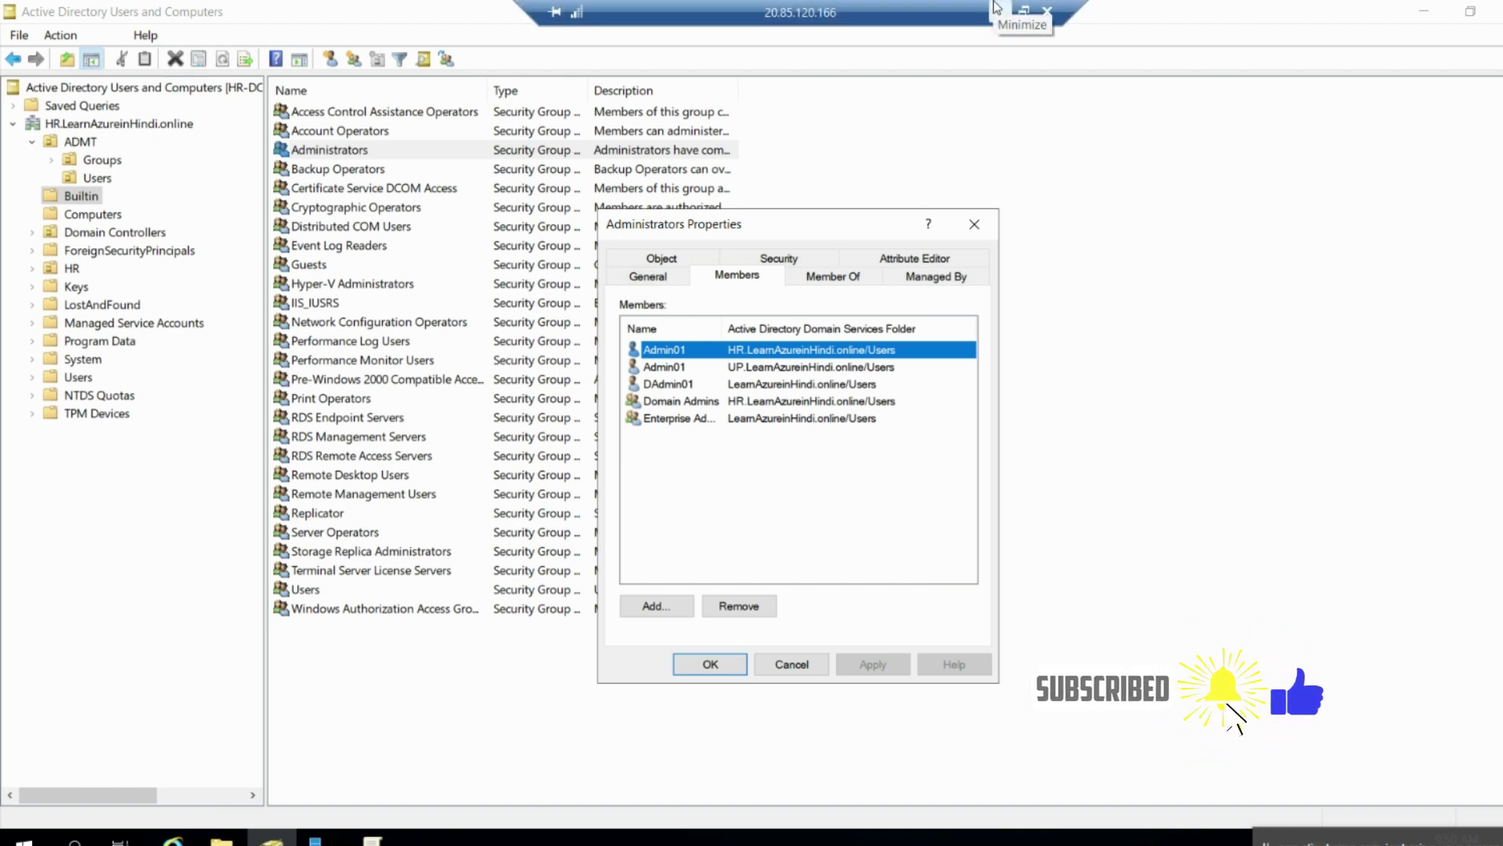
Minimize the HR-DC01 session, switch to PowerPoint and show the closing "Thank You for Watching" slide
{"action": "left_click", "coordinate": [996, 7]}
{"action": "mouse_move", "coordinate": [1020, 839]}
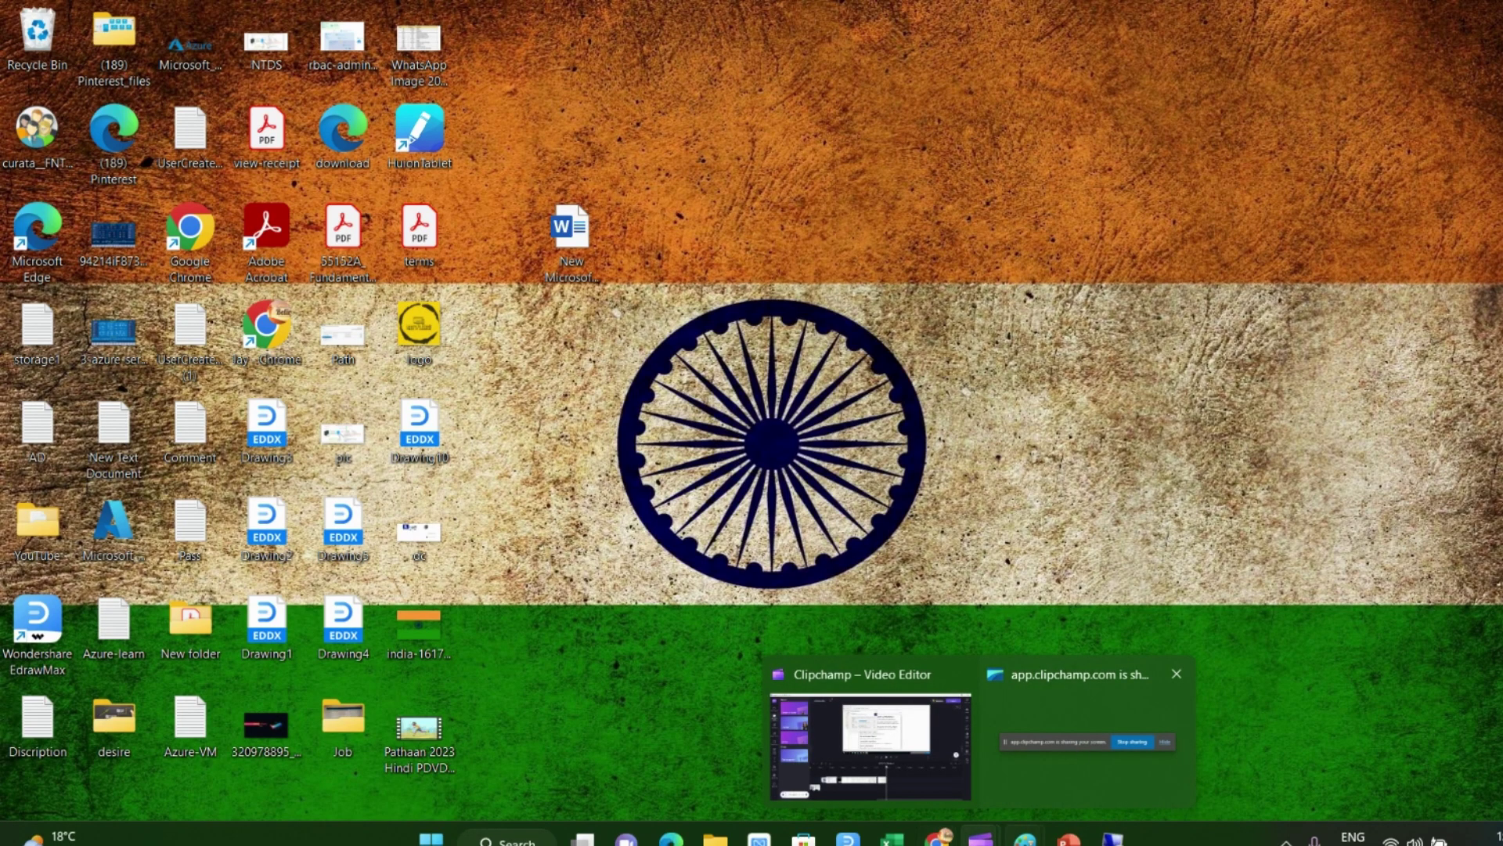
{"action": "left_click", "coordinate": [1069, 839]}
{"action": "left_click", "coordinate": [74, 692]}
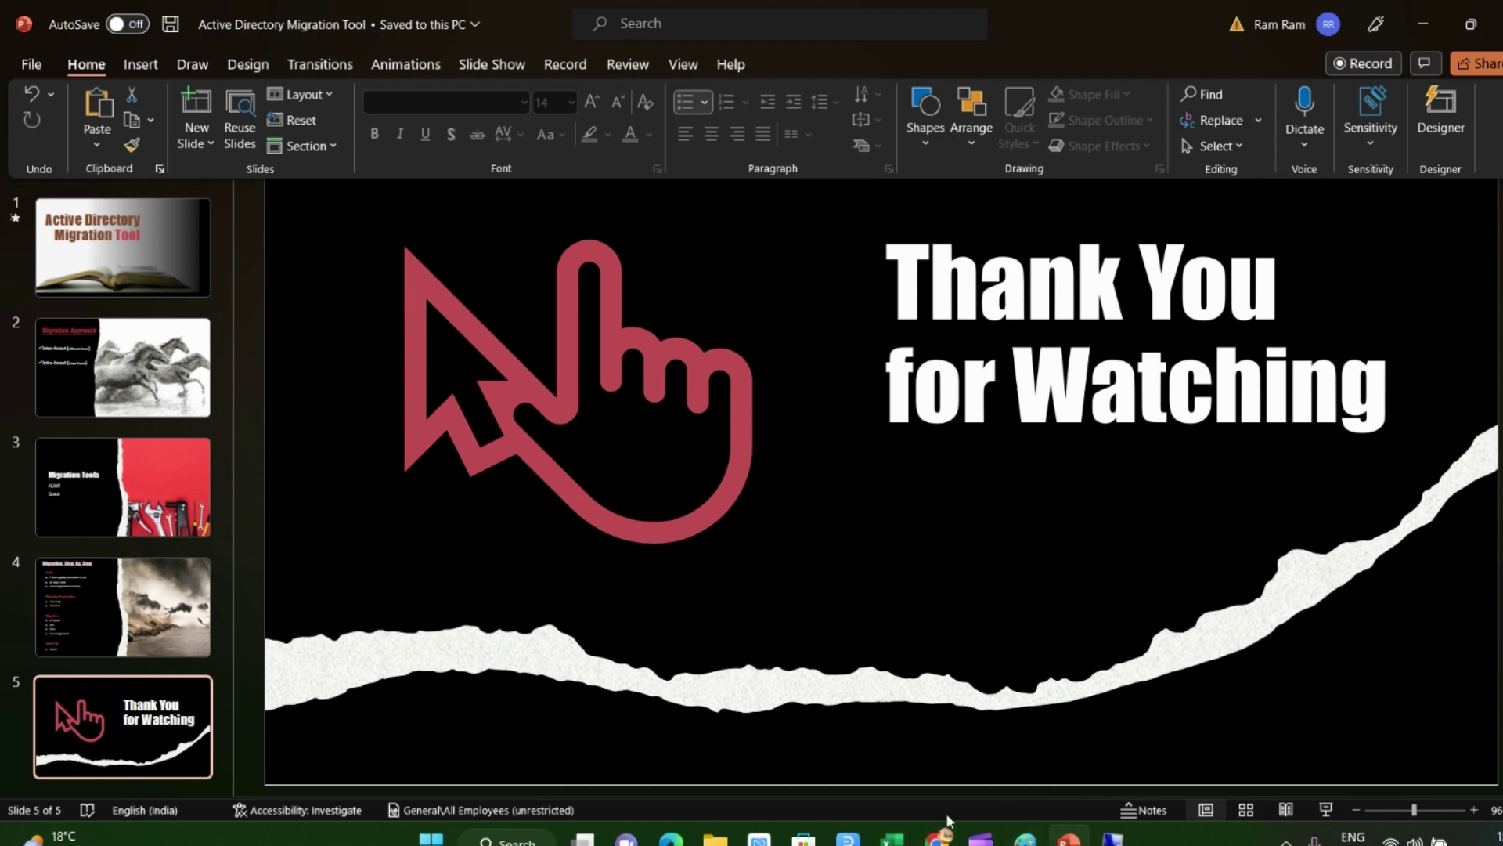
{"action": "left_click", "coordinate": [980, 839]}
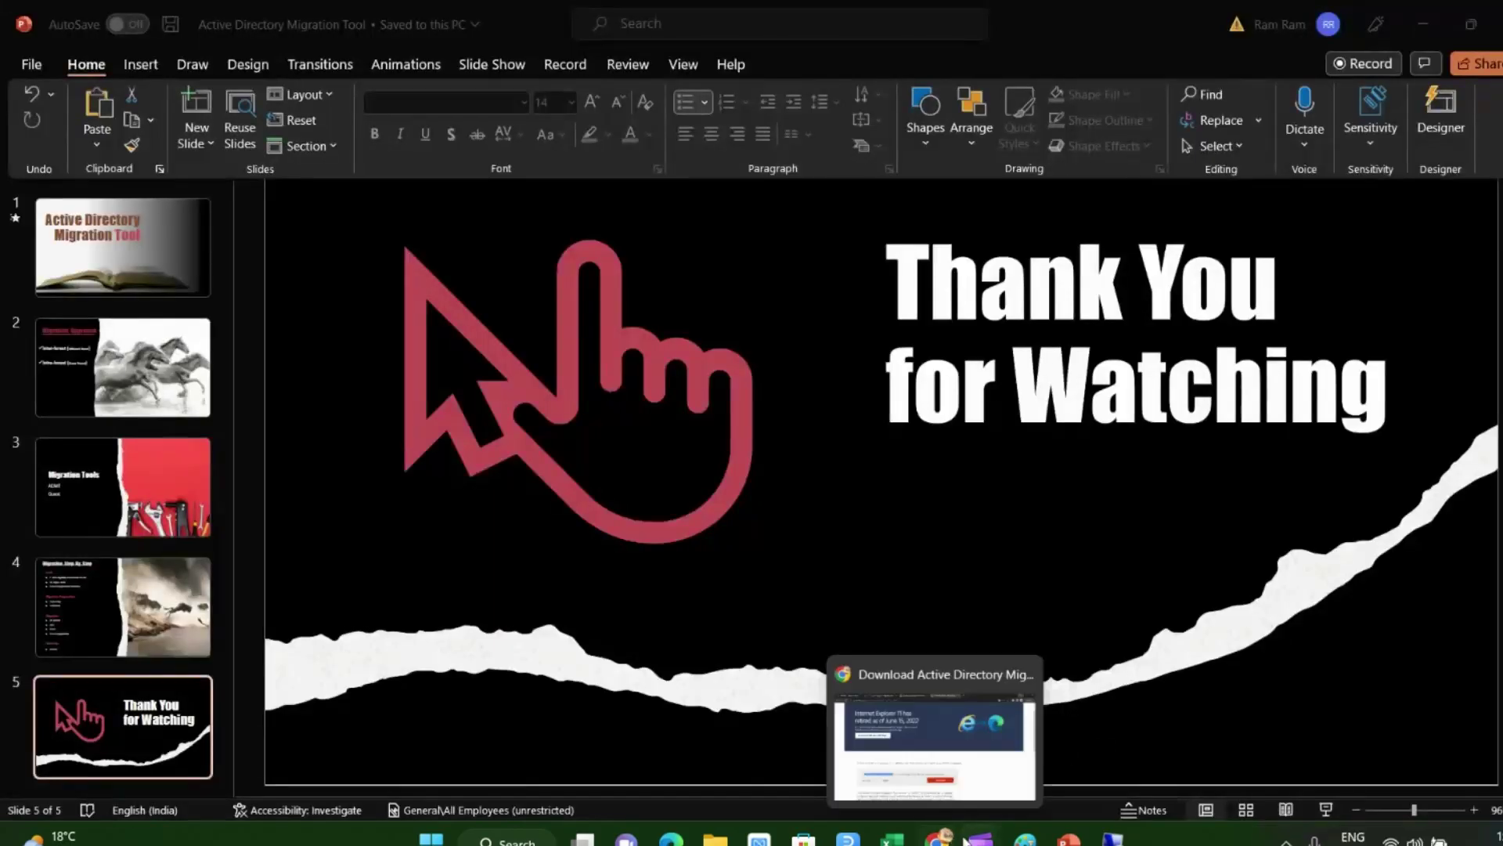
{"action": "left_click", "coordinate": [879, 759]}
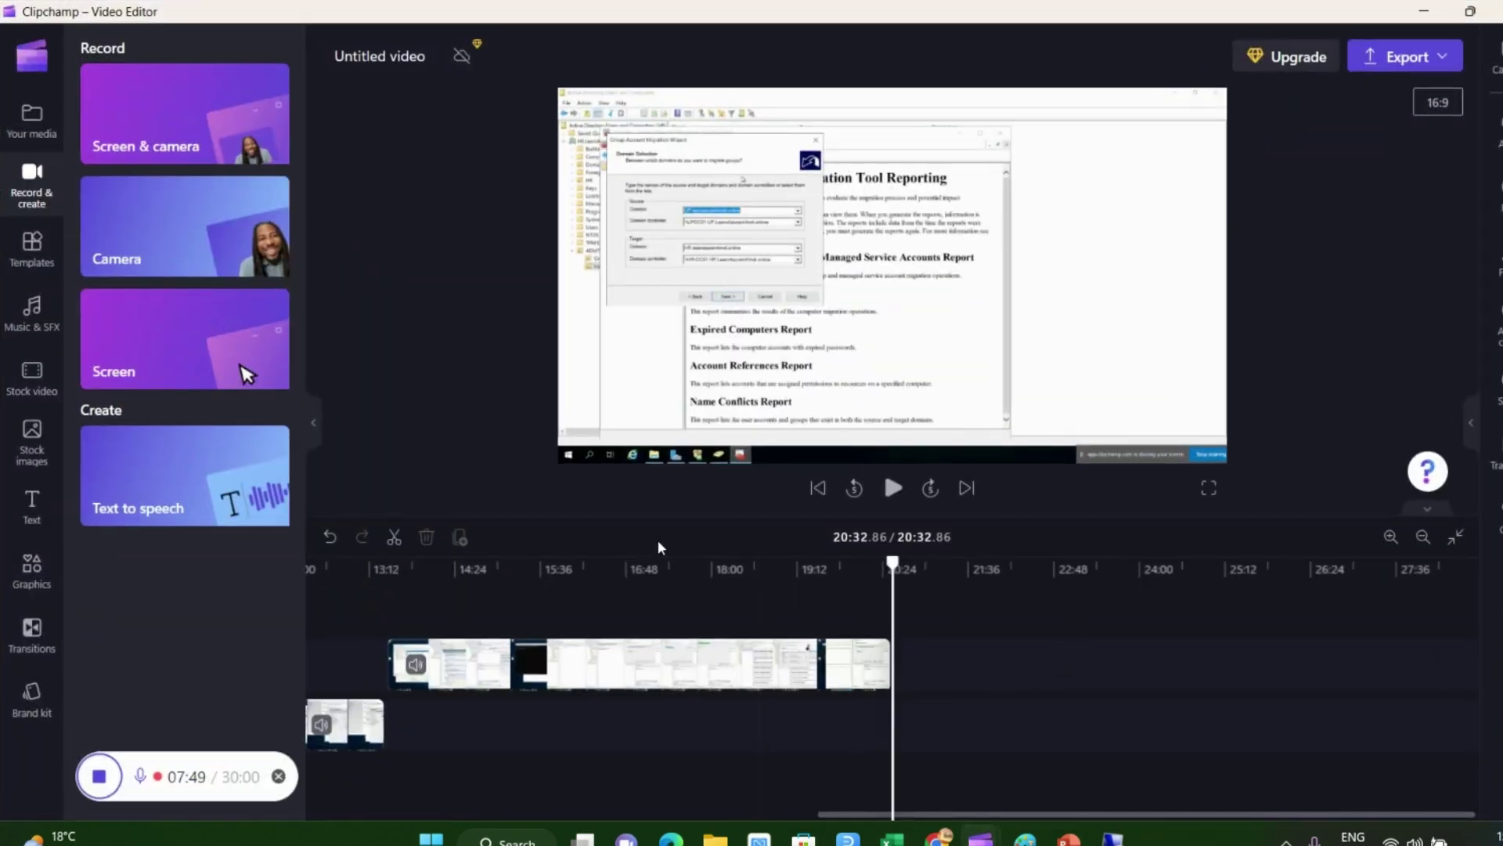